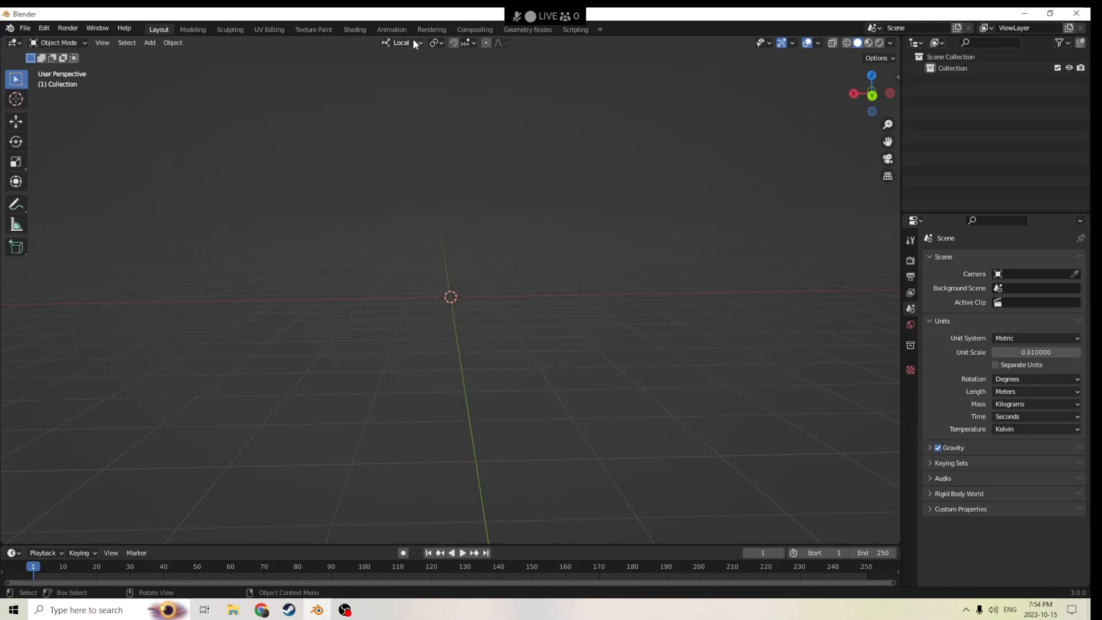
click(412, 39)
click(413, 39)
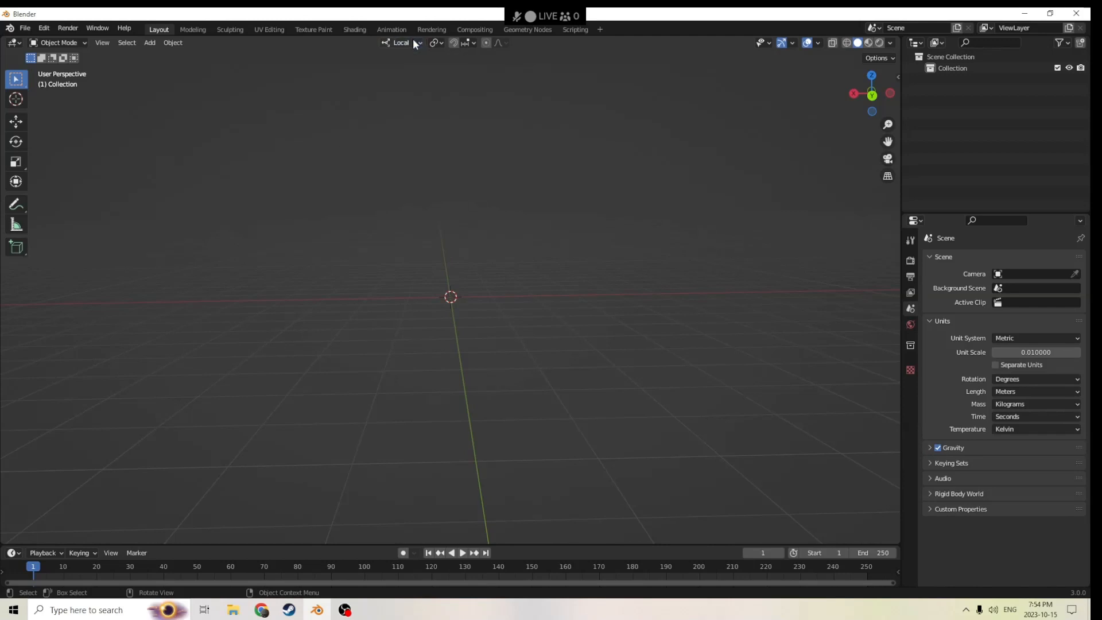
click(818, 44)
click(817, 45)
Step: Add a cube mesh at the world origin
middle_drag(740, 280, 563, 275)
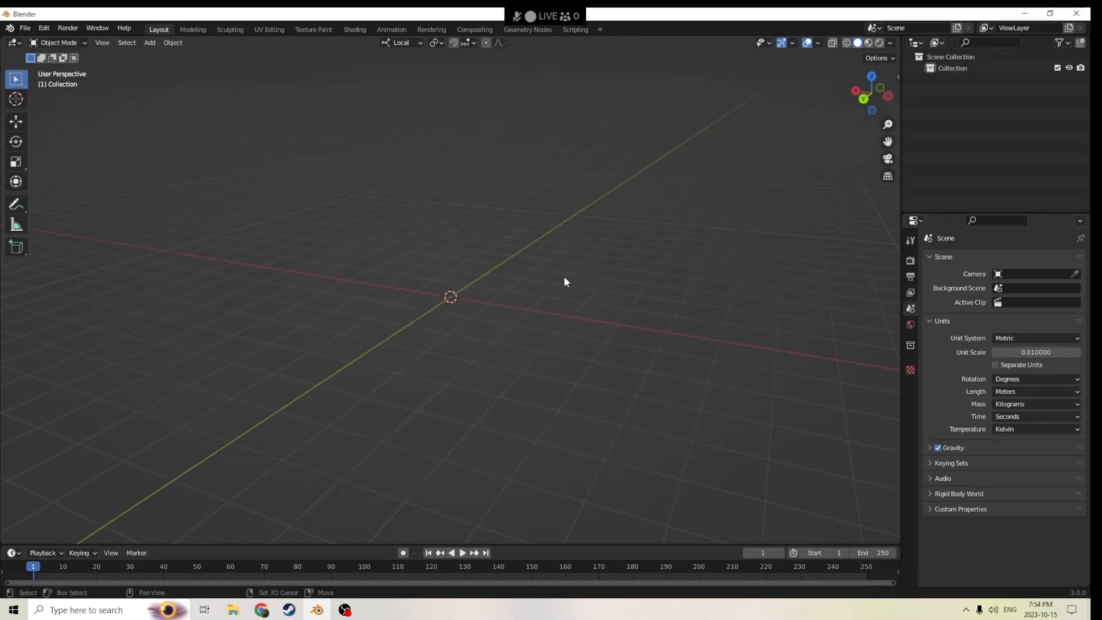
key(shift+a)
mouse_move(565, 276)
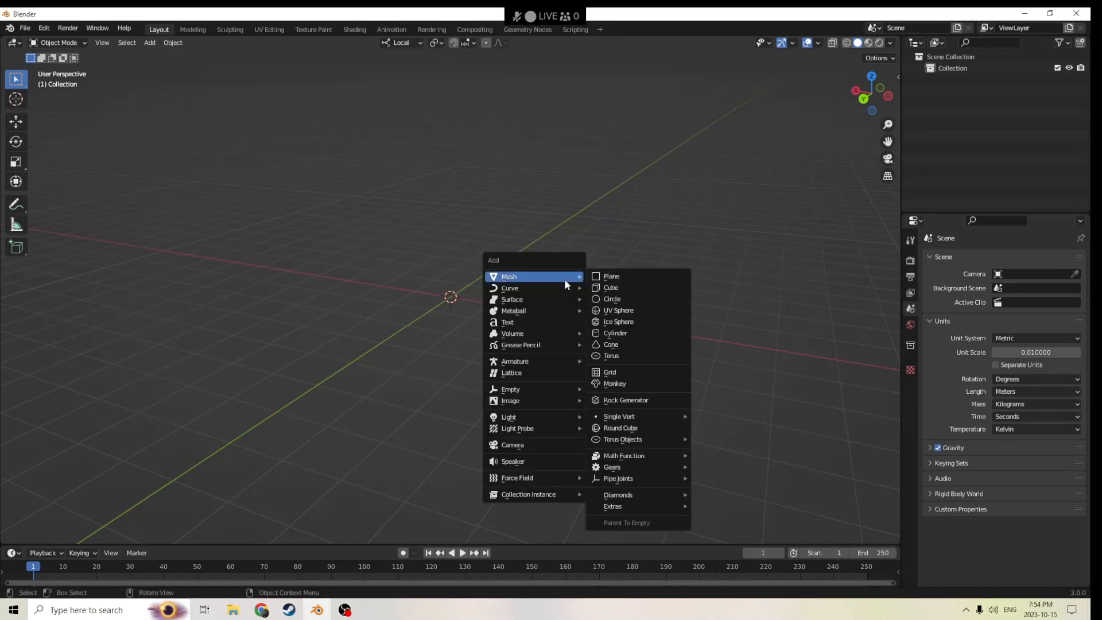
click(630, 287)
Step: Scale the cube along its Y axis and its X axis to form a wider, longer block
middle_drag(488, 279, 427, 280)
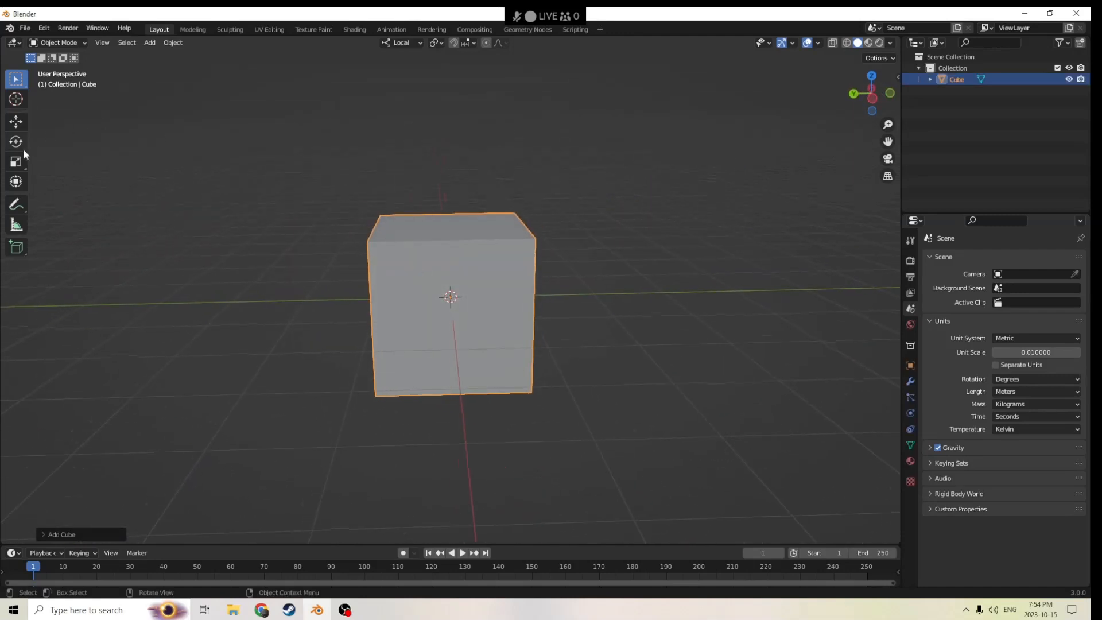
click(15, 162)
scroll(476, 288, down, 4)
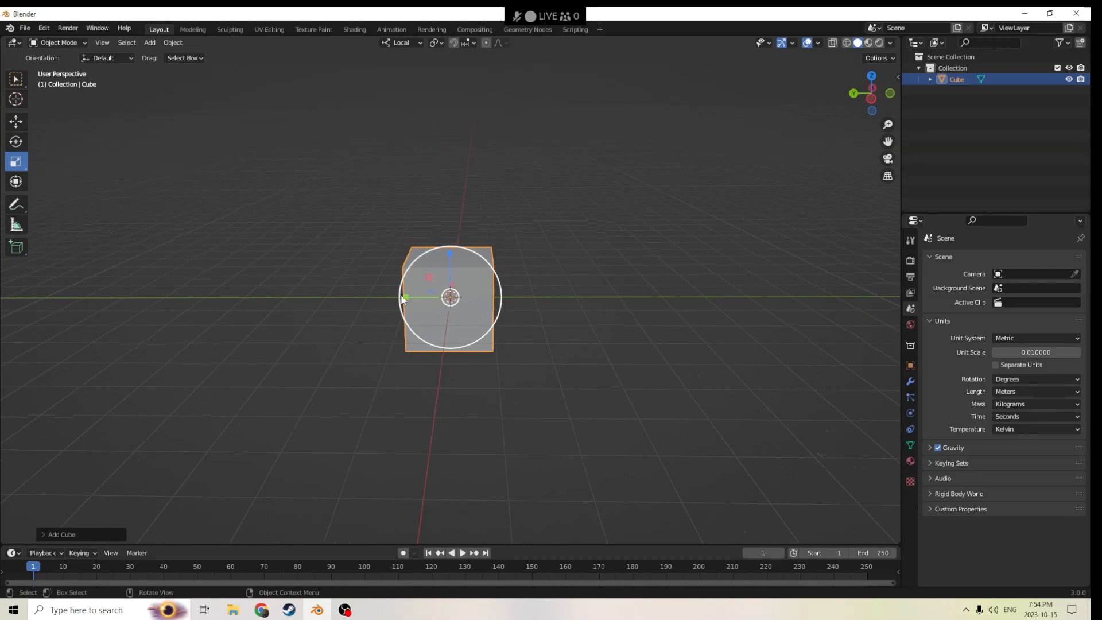
drag(402, 298, 317, 290)
middle_drag(362, 287, 408, 302)
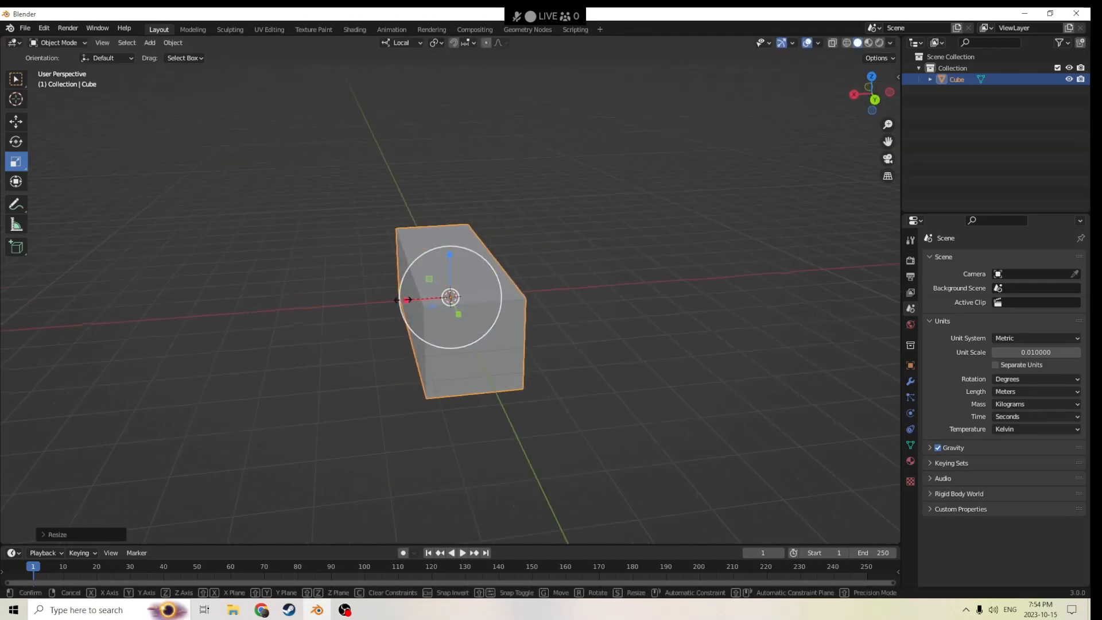
drag(403, 300, 318, 298)
Step: Stretch the block taller along Z and lengthen it further along Y
middle_drag(610, 280, 487, 272)
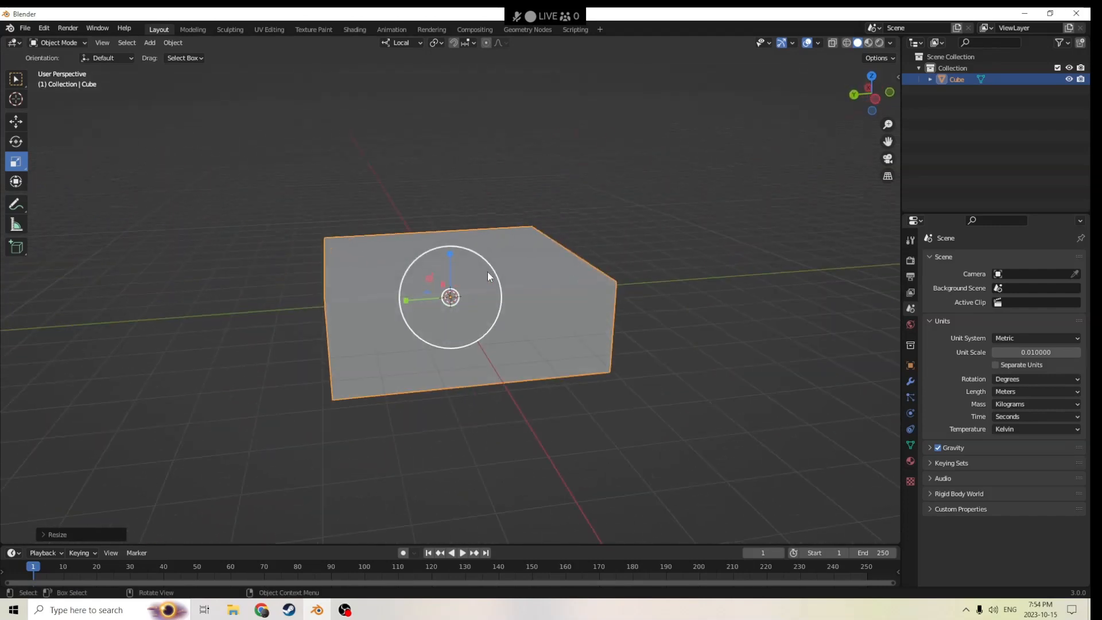
drag(450, 253, 463, 154)
middle_drag(464, 155, 484, 215)
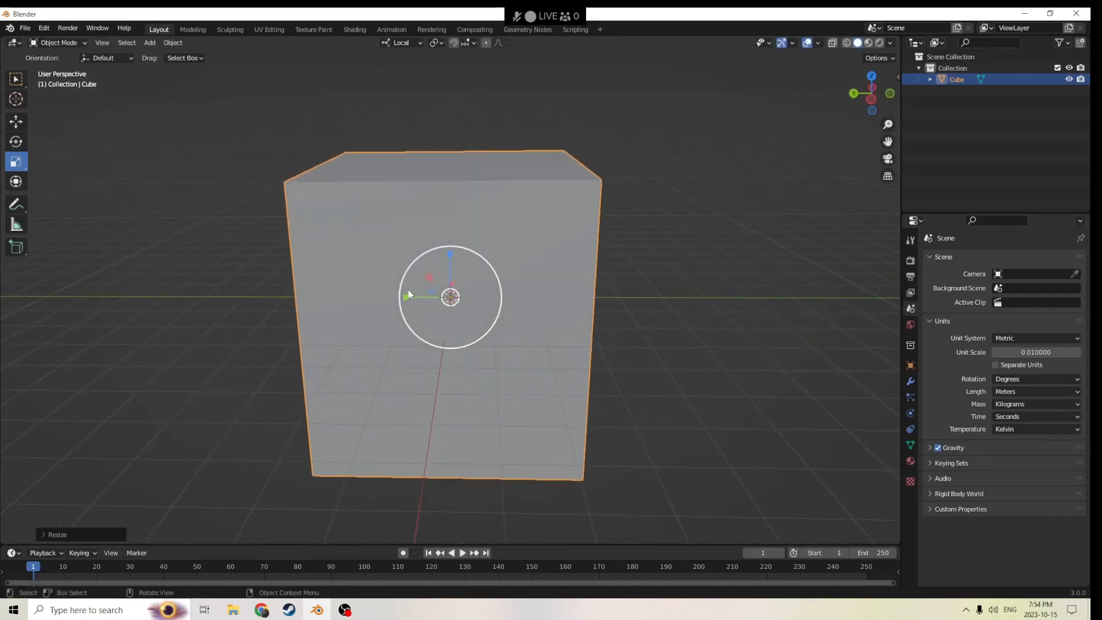
drag(400, 295, 355, 299)
right_click(389, 294)
Step: Widen the box along X and enlarge the whole box uniformly
middle_drag(367, 299, 487, 295)
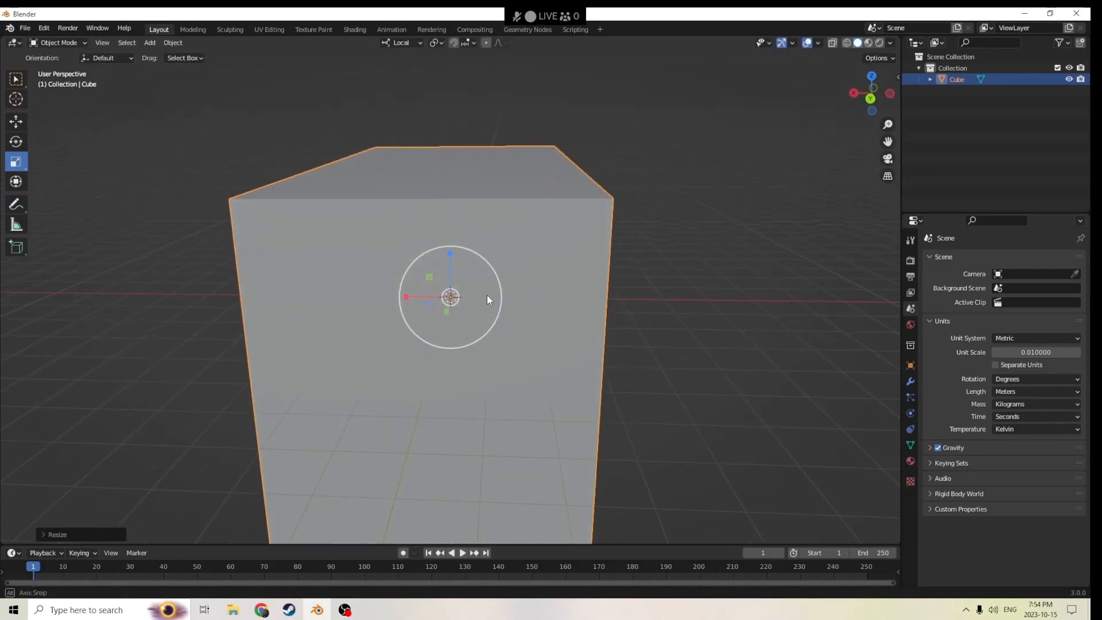
drag(406, 298, 373, 296)
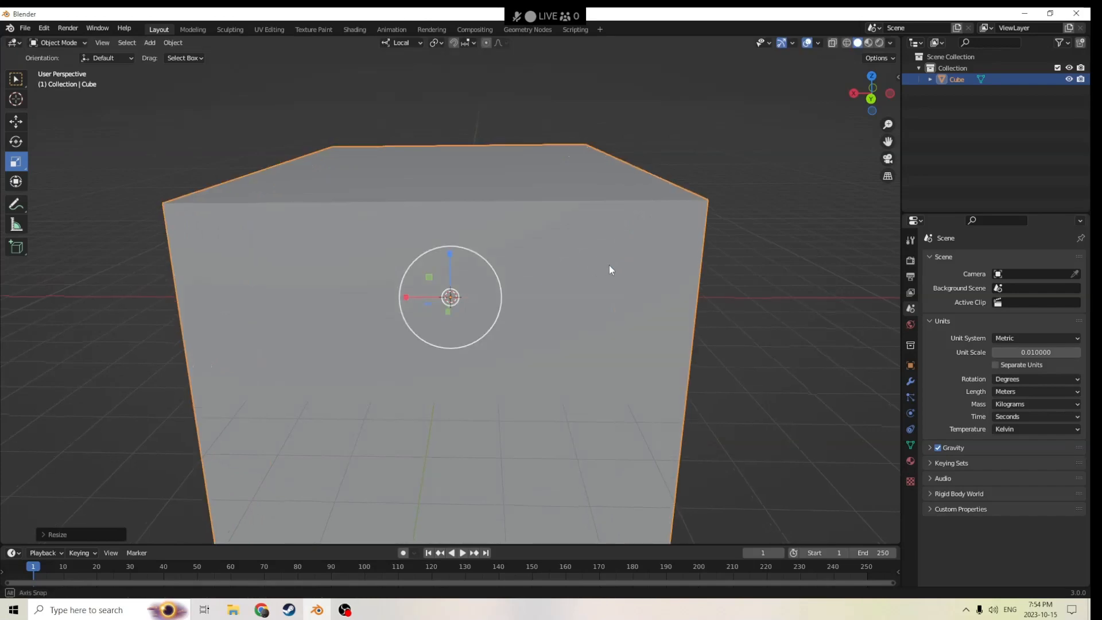
middle_drag(610, 269, 661, 262)
scroll(638, 267, down, 3)
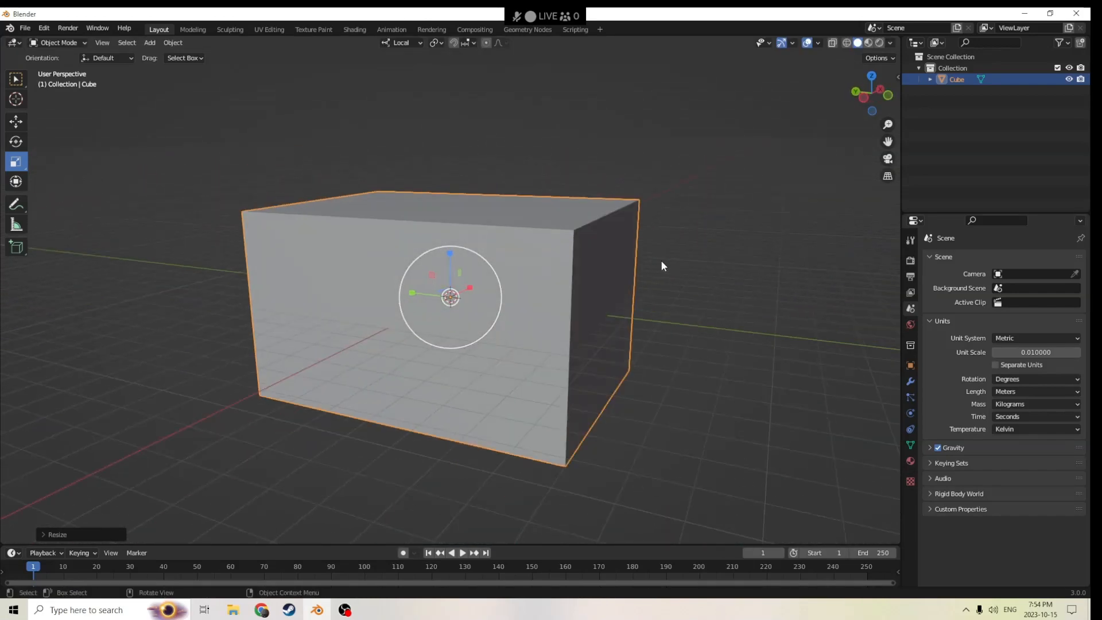
key(s)
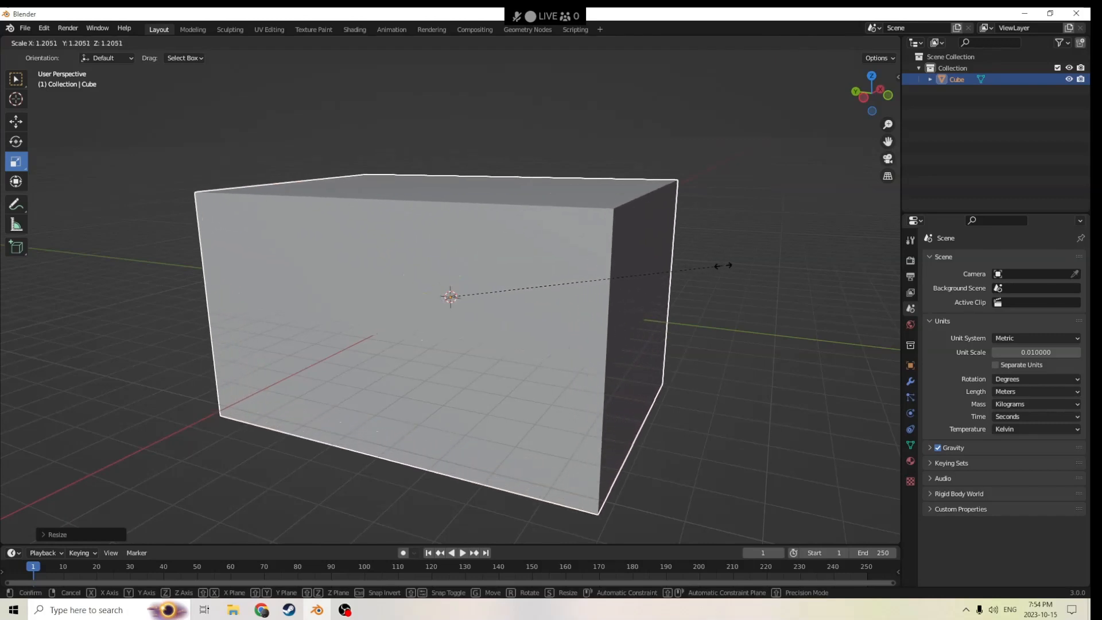
click(760, 266)
middle_drag(760, 266, 627, 274)
Step: In Edit Mode, add a horizontal loop cut around the box and slide it up into the upper half
key(Tab)
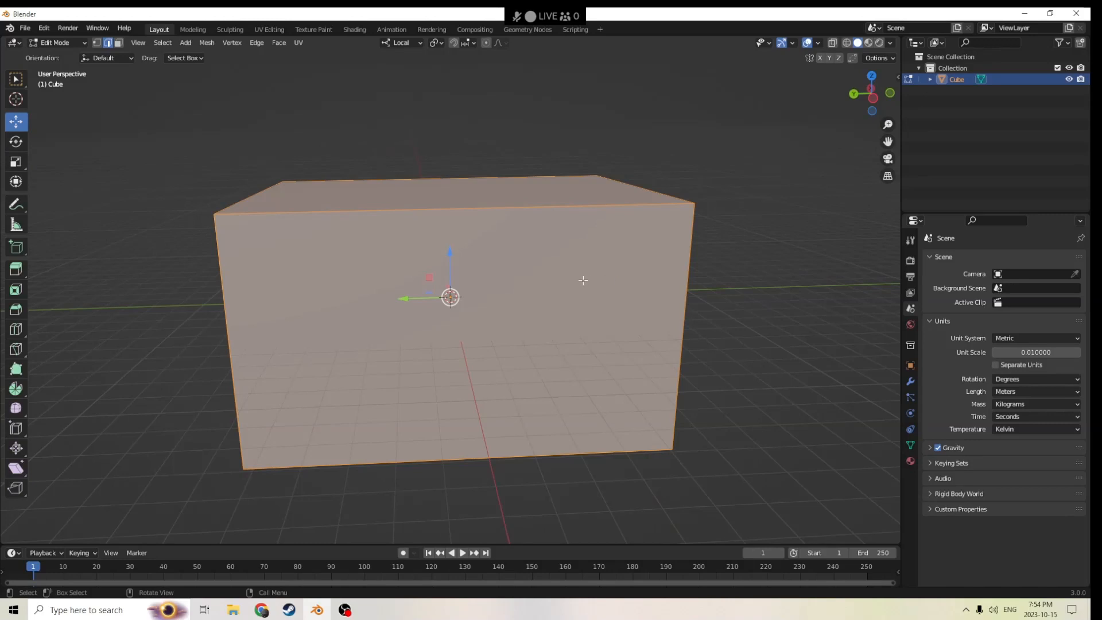
key(ctrl+r)
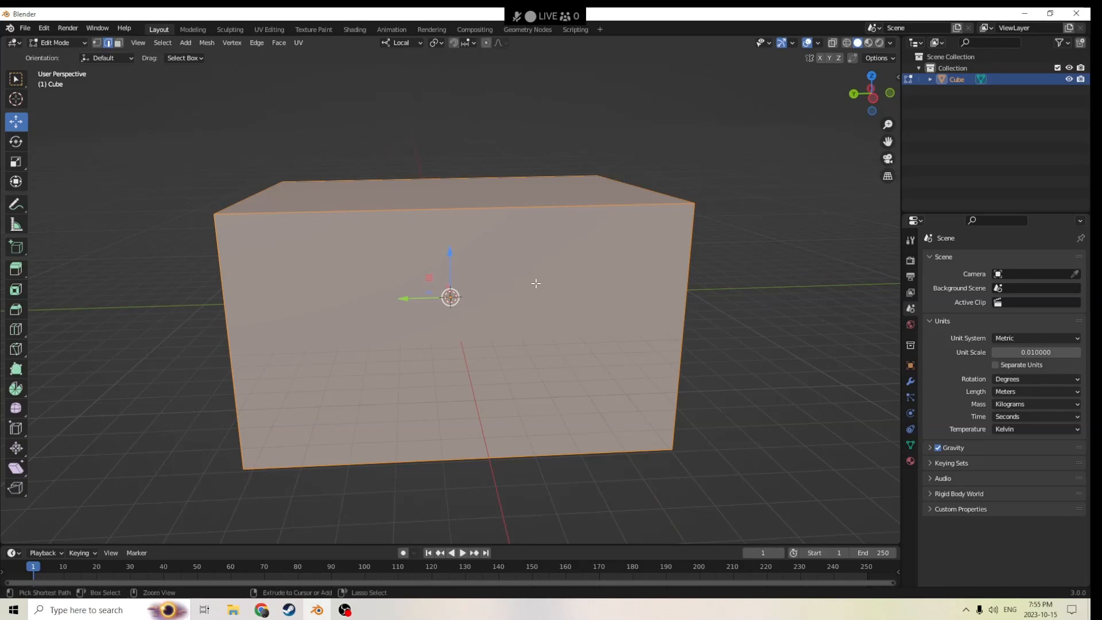
scroll(233, 307, up, 1)
scroll(234, 308, down, 1)
click(233, 307)
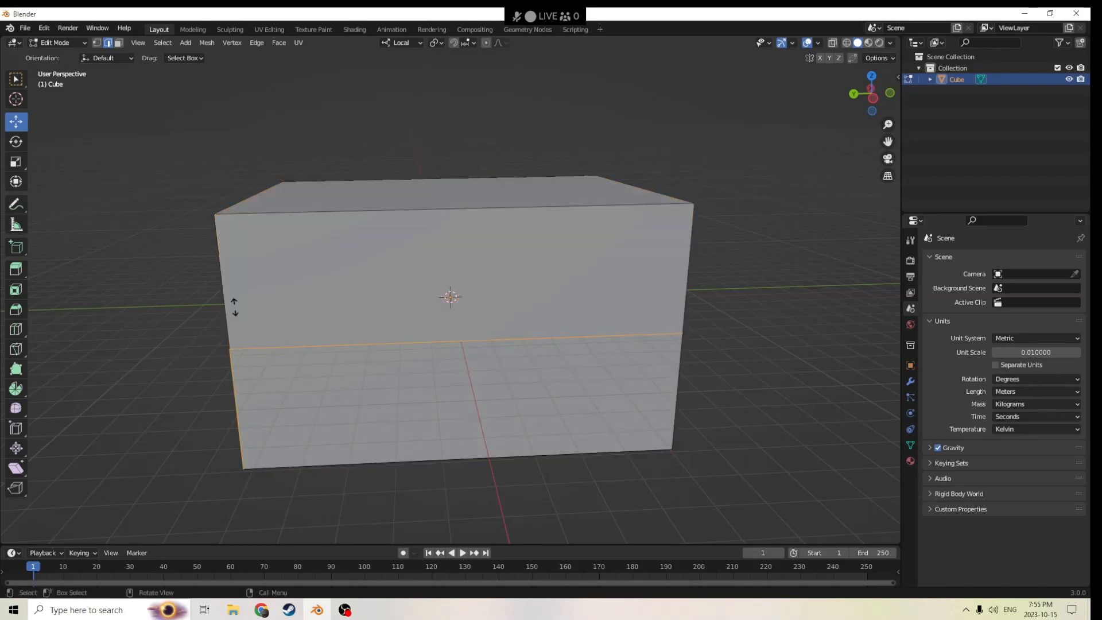
click(226, 258)
Step: Add a second horizontal loop cut around the box and slide it up to just beneath the first one
middle_drag(226, 258, 305, 247)
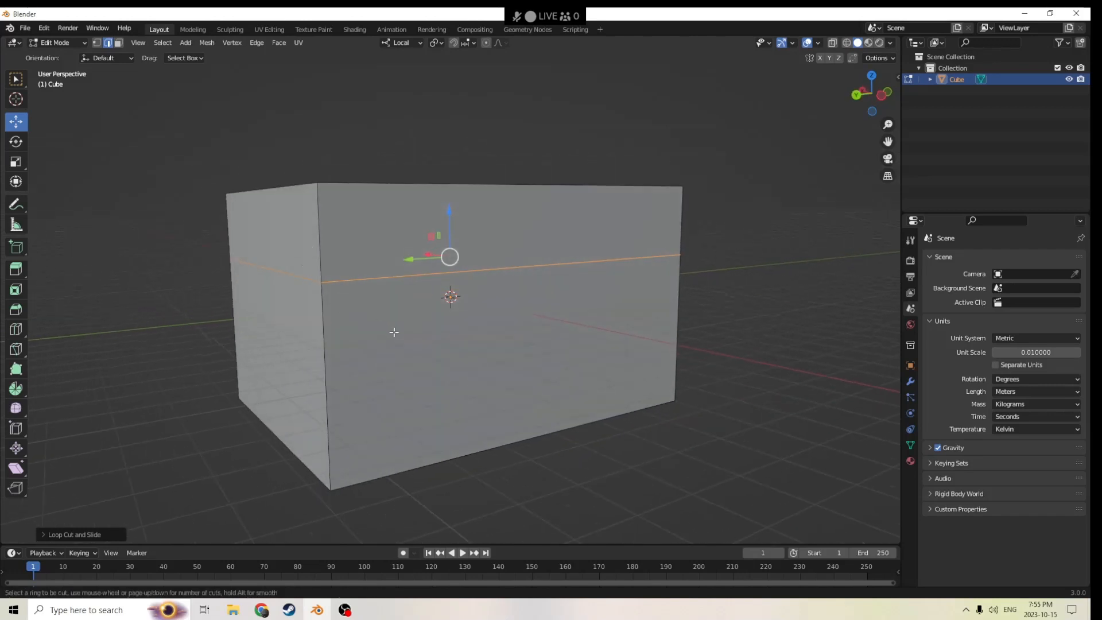
key(ctrl+r)
click(316, 343)
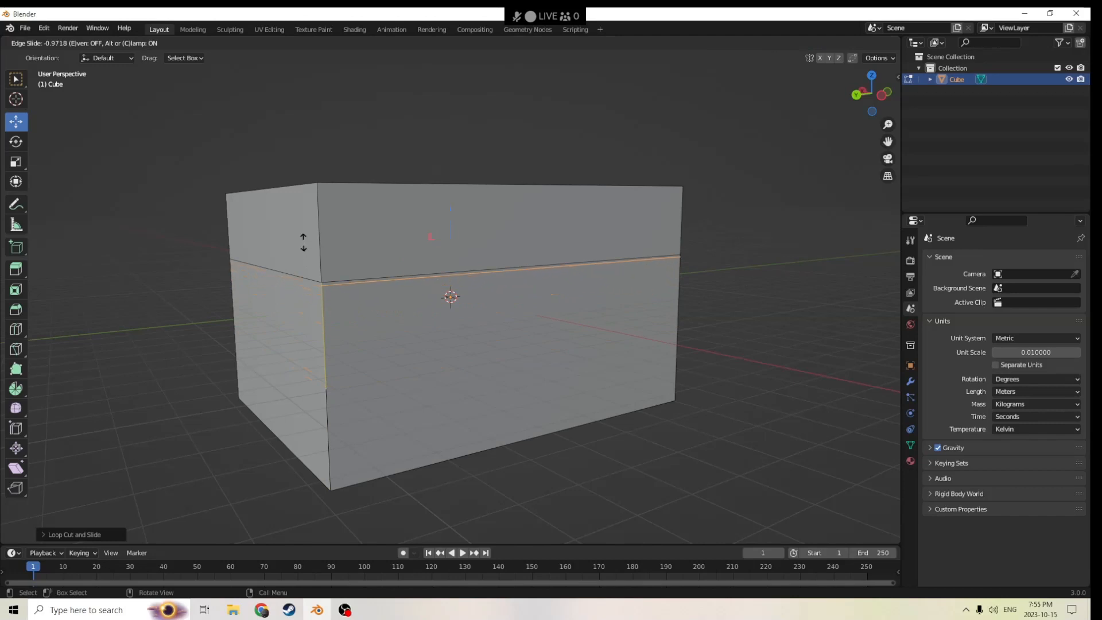
click(303, 242)
Step: Add the four bottom edges to the selected lower loop and scale them inward along X to narrow the walls
middle_drag(319, 255, 479, 274)
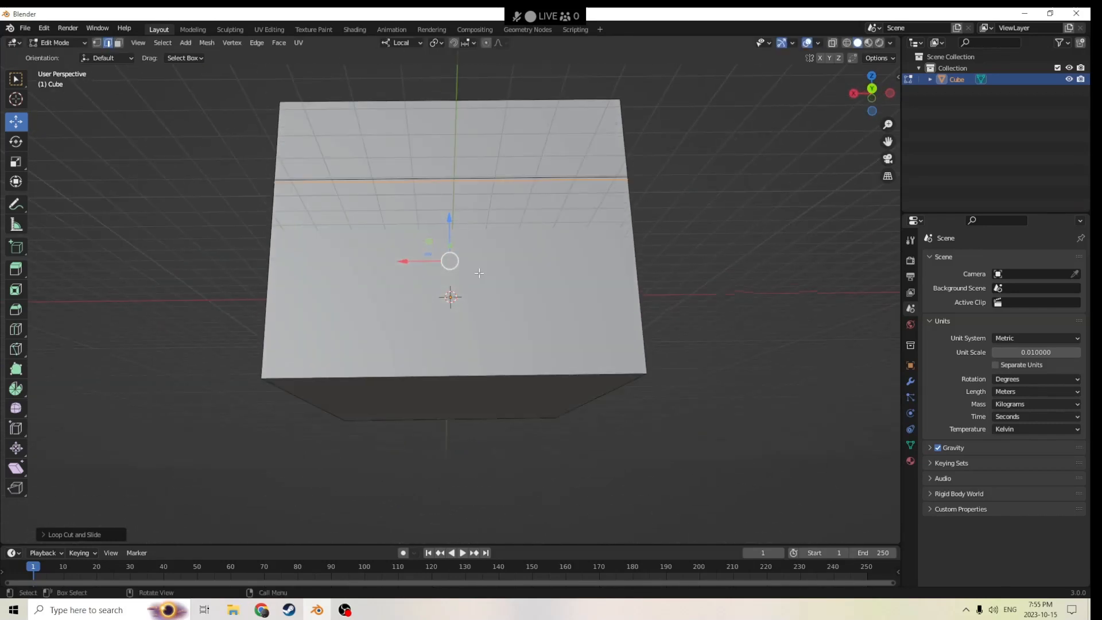
middle_drag(186, 131, 292, 281)
shift+click(321, 364)
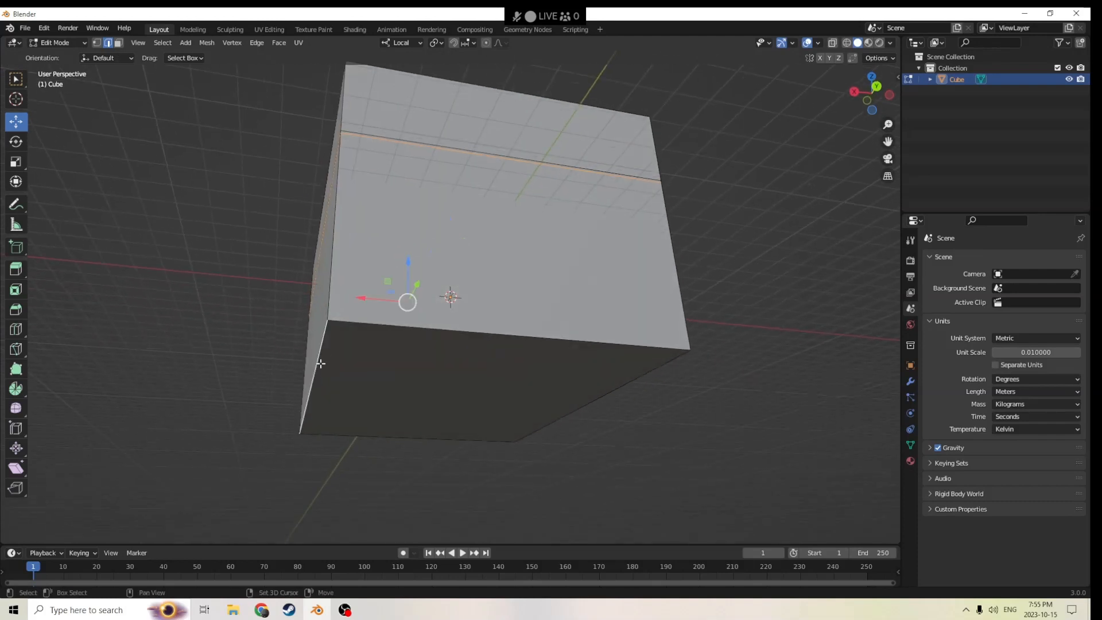
shift+click(343, 437)
shift+click(489, 338)
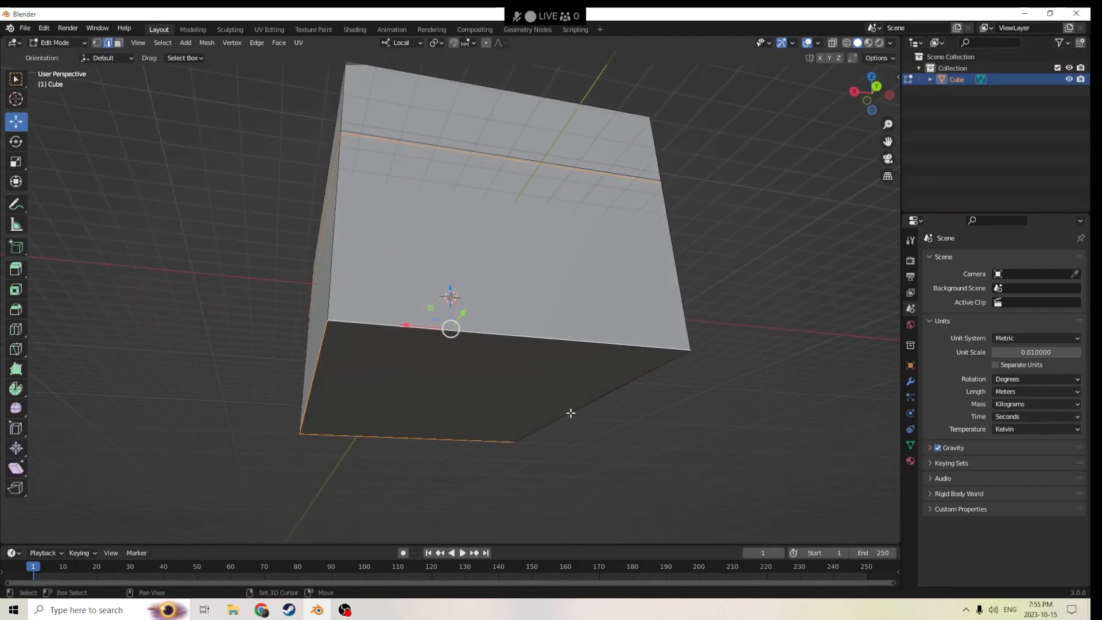
shift+click(570, 413)
middle_drag(652, 283, 399, 327)
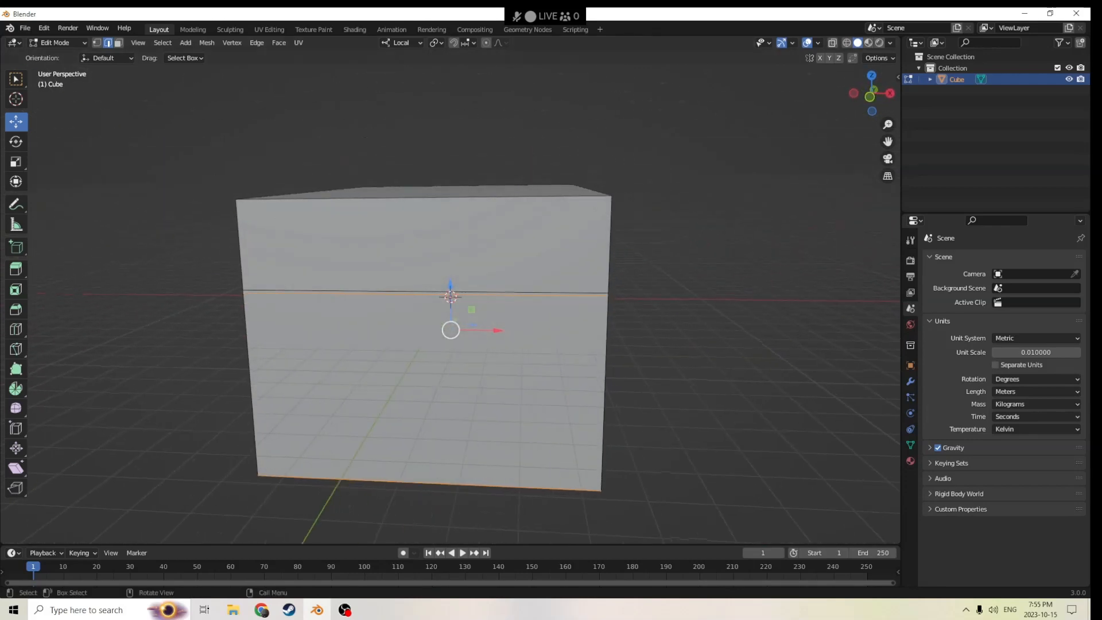
click(16, 161)
drag(497, 330, 485, 330)
Step: Scale the selected lower wall edges inward along Y and fine-tune their X width to leave a roof overhang
middle_drag(484, 329, 433, 312)
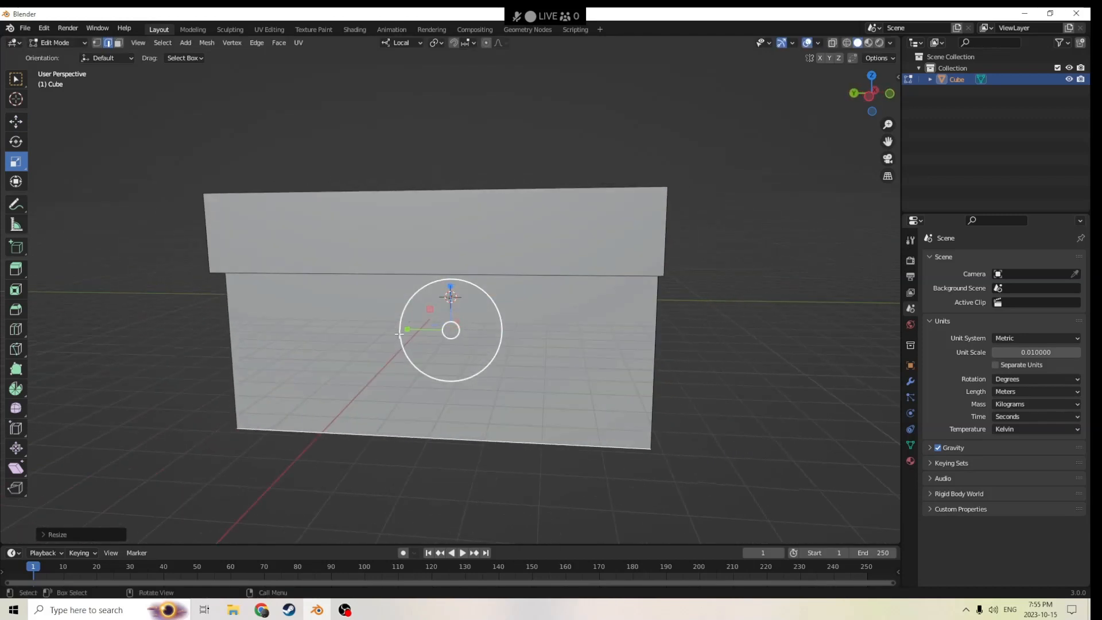
drag(407, 329, 416, 330)
middle_drag(415, 329, 542, 289)
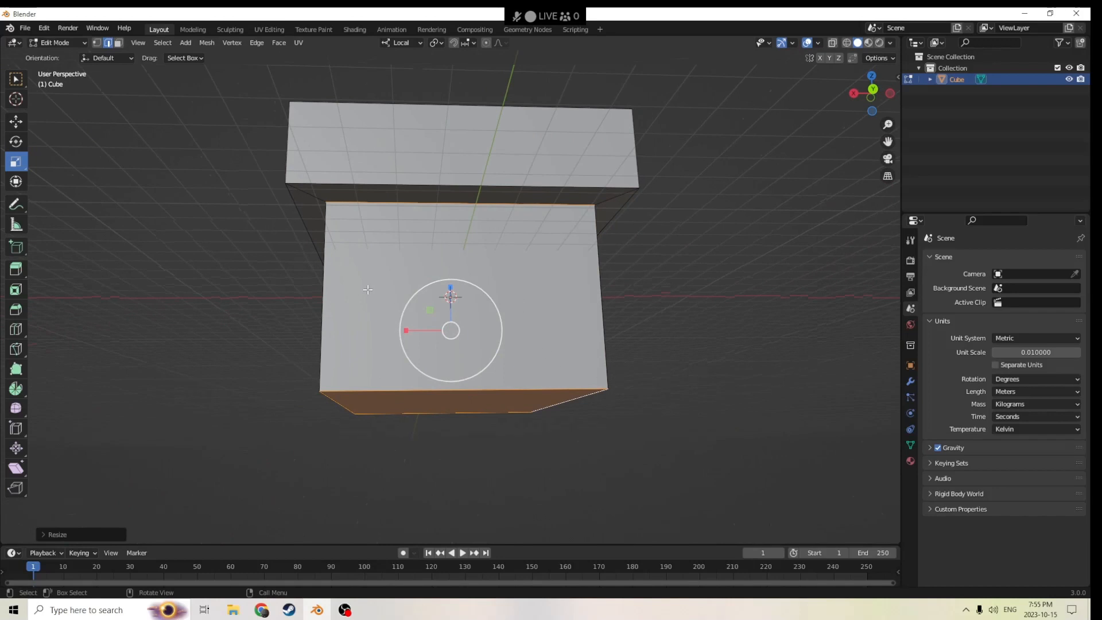
drag(407, 331, 406, 330)
middle_drag(406, 330, 408, 261)
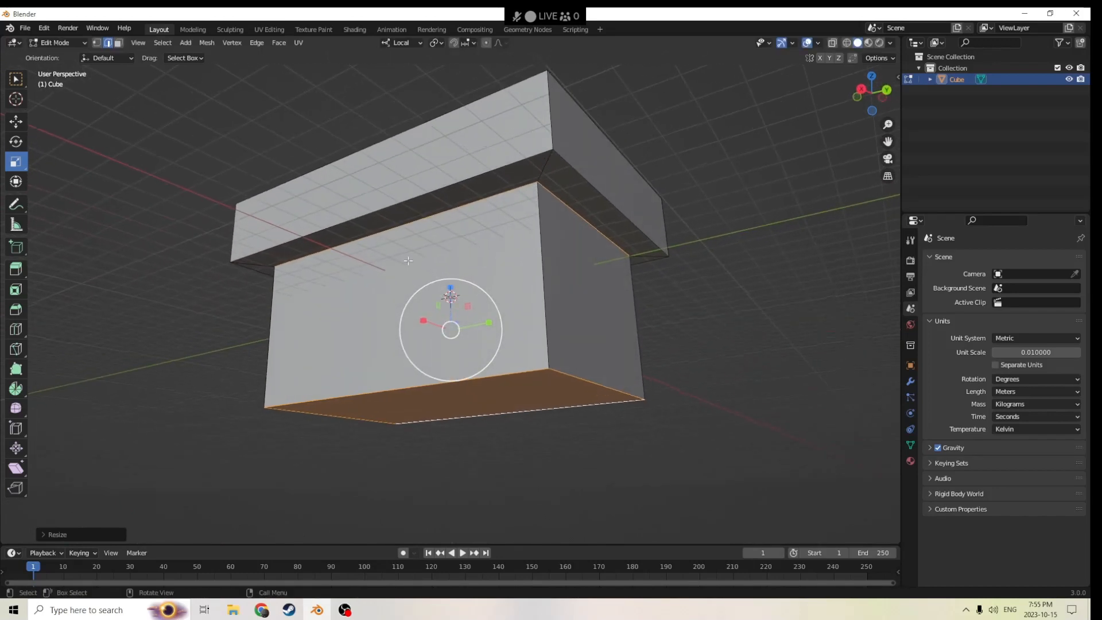
Step: Move the selected lower wall edges slightly up along Z, closer to the underside of the roof block
click(15, 121)
middle_drag(114, 138, 184, 207)
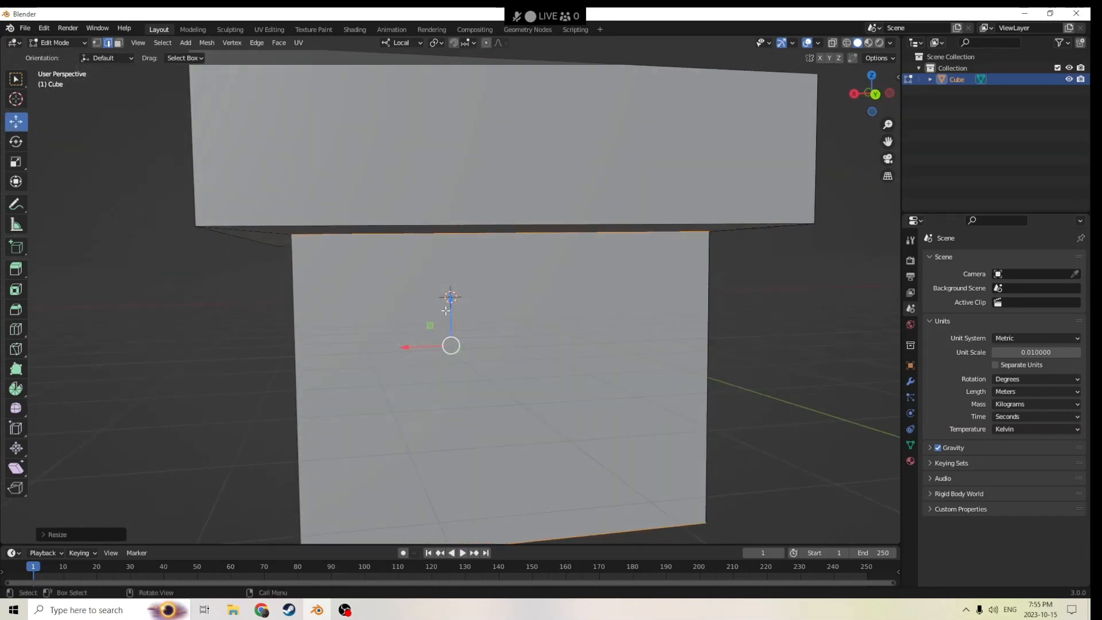
drag(451, 297, 448, 295)
Step: Select the two long top edges of the roof block and scale them toward each other along X into a narrow ridge
middle_drag(343, 283, 588, 339)
click(297, 214)
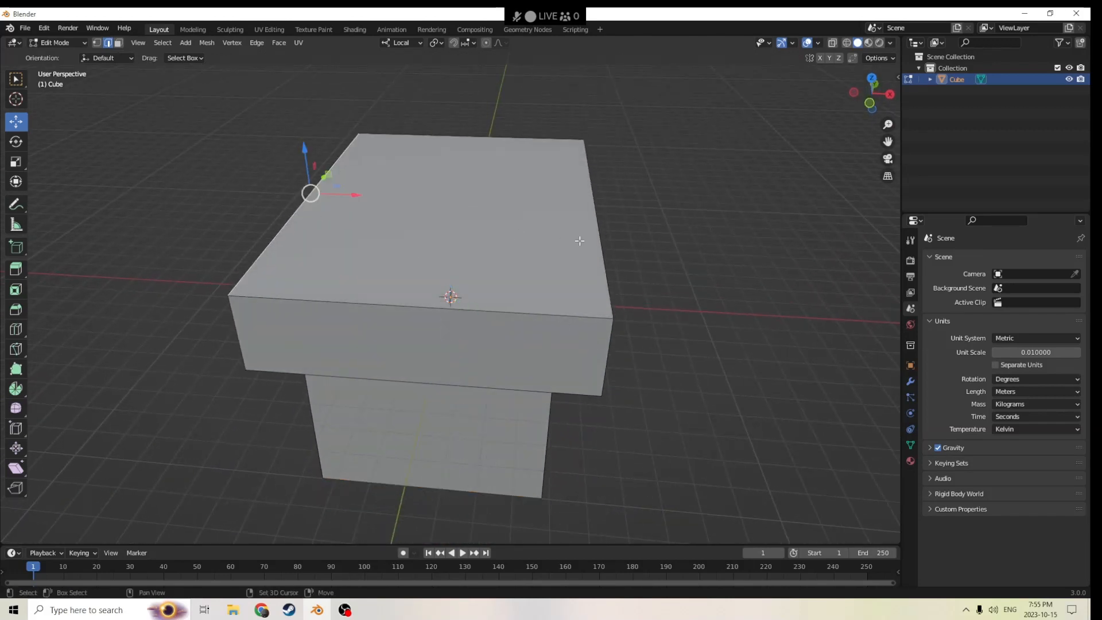
shift+click(600, 250)
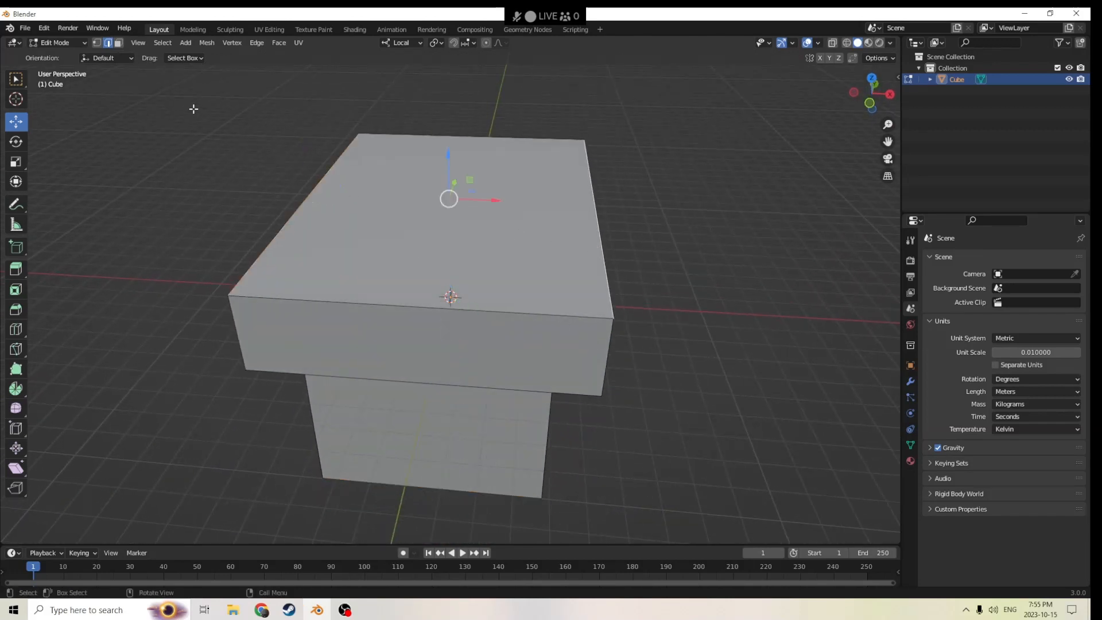
click(16, 162)
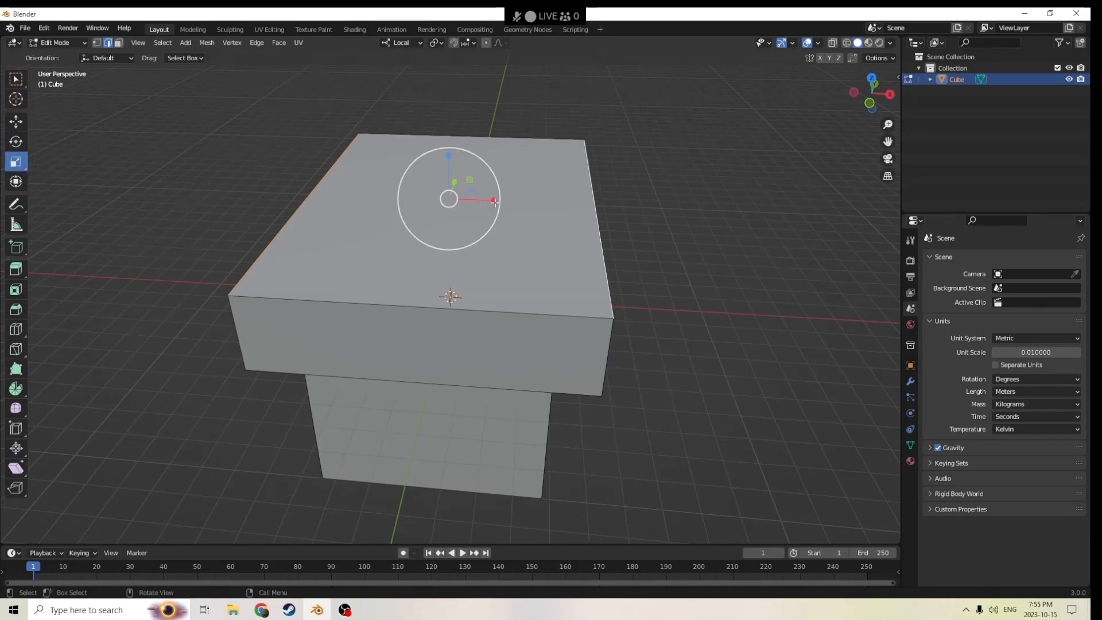
drag(496, 201, 449, 191)
Step: Add a lengthwise loop cut through the middle of the house, running up the gable and along the ridge
middle_drag(414, 196, 431, 283)
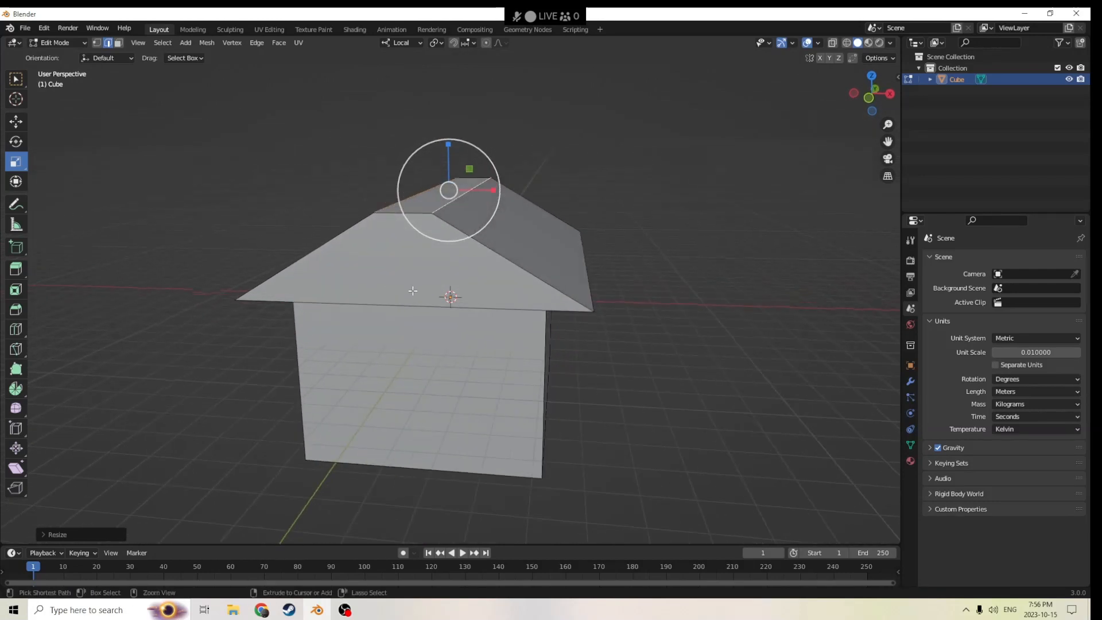
key(ctrl+r)
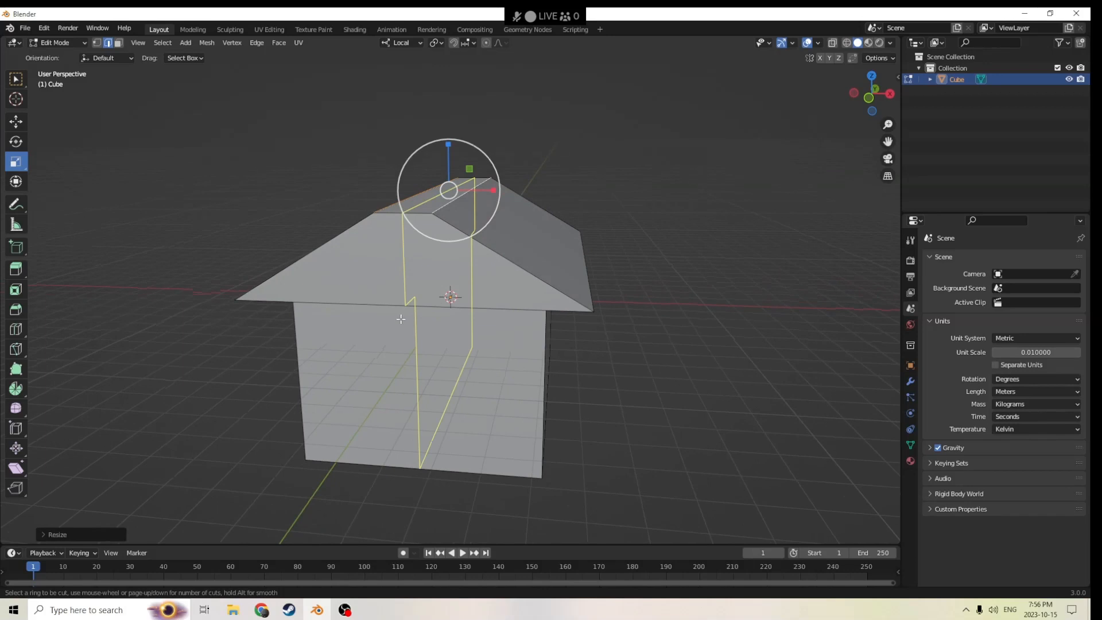
click(400, 319)
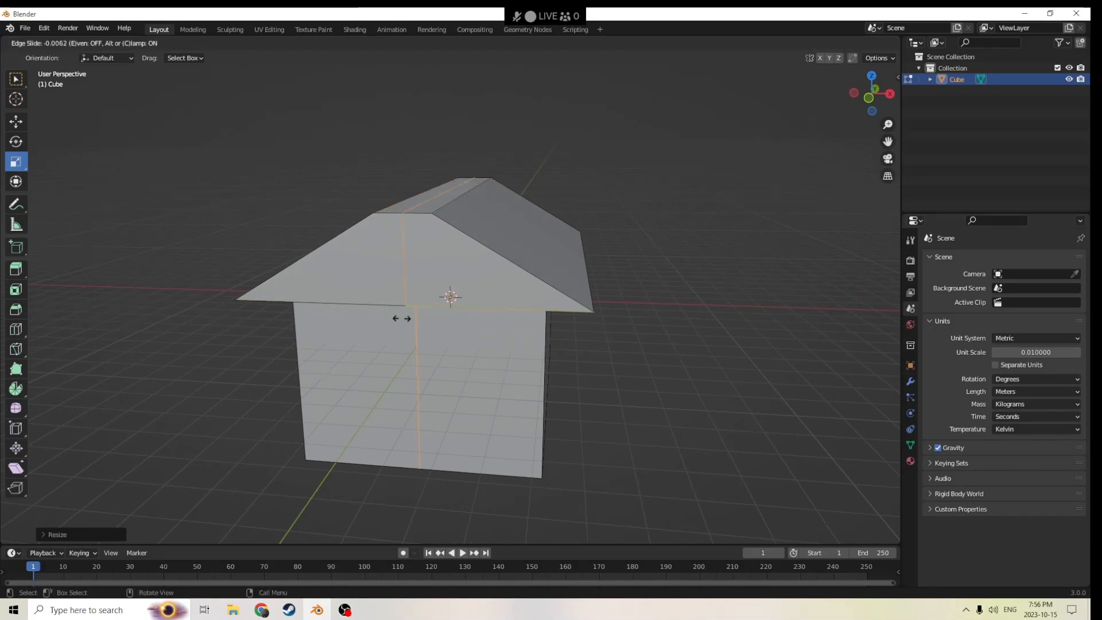
click(400, 319)
Step: Dissolve the two roof edges flanking the centre loop so the roof meets in a single ridge
middle_drag(364, 233, 419, 212)
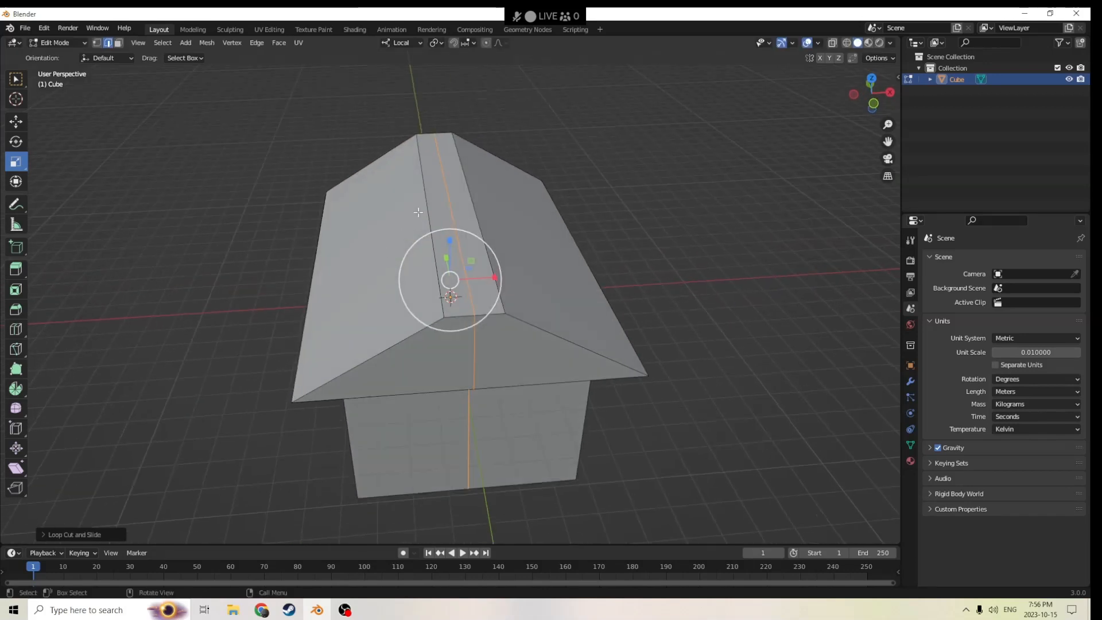
click(425, 178)
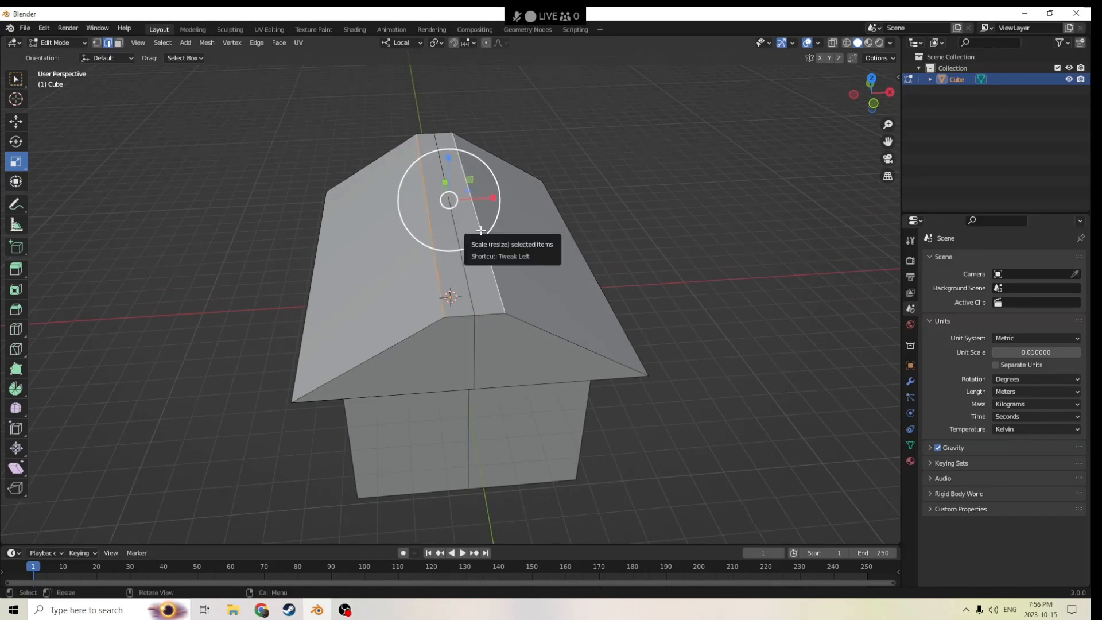
key(x)
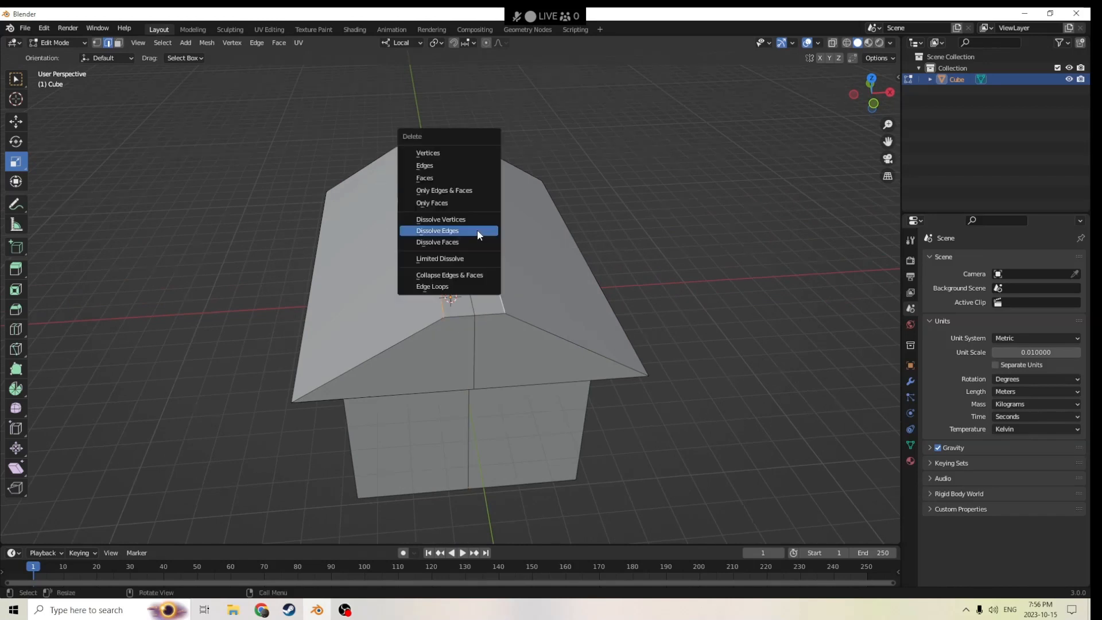
click(476, 233)
middle_drag(472, 226, 446, 206)
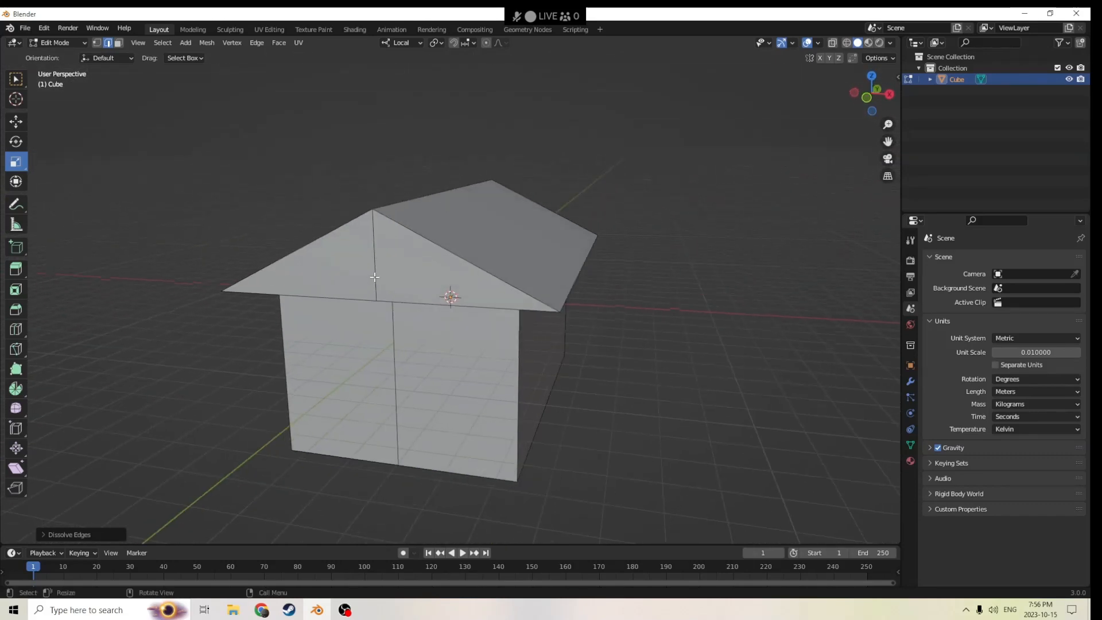
Step: Select the lengthwise centre edges on both gables, both end walls and the floor, and dissolve them, keeping only the ridge
middle_drag(374, 277, 400, 243)
click(430, 205)
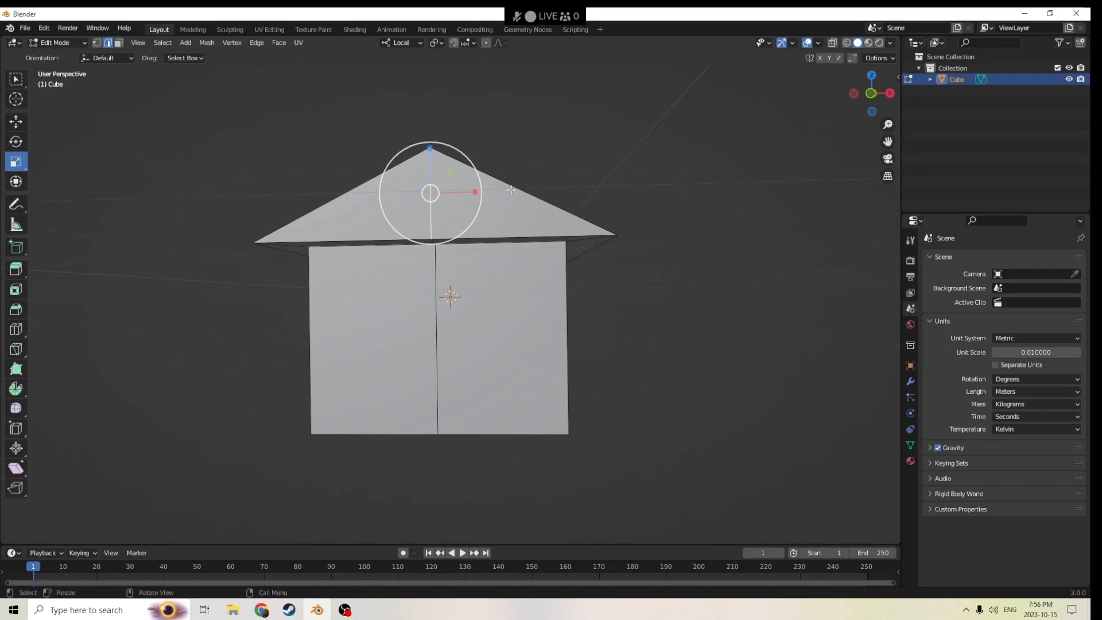
middle_drag(511, 190, 497, 224)
click(676, 233)
middle_drag(676, 234, 683, 197)
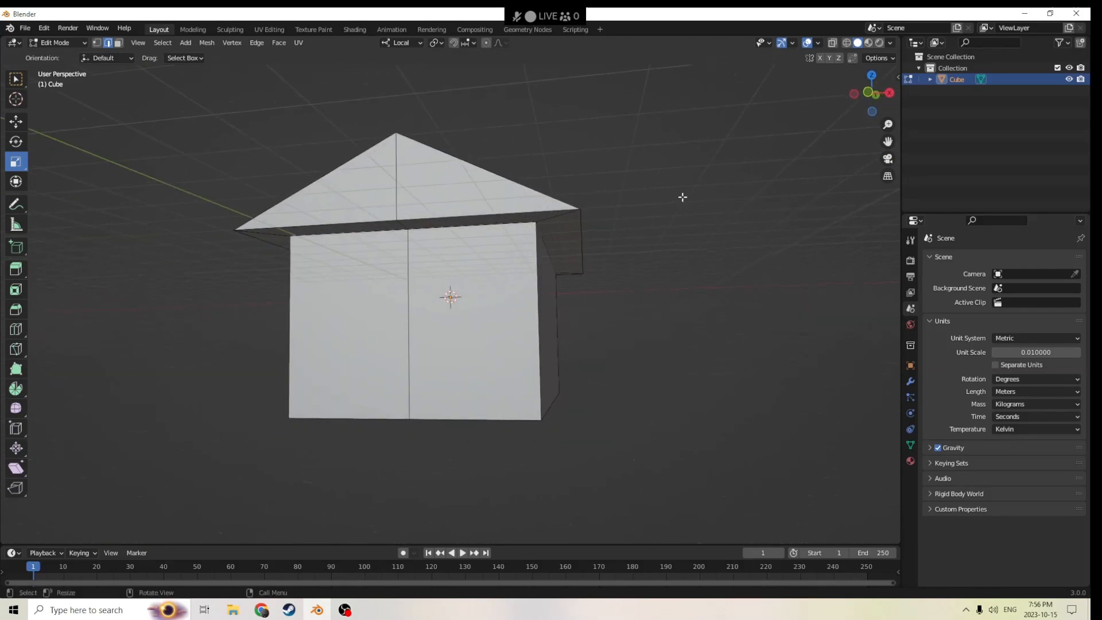
click(392, 199)
middle_drag(391, 198, 462, 174)
middle_drag(454, 234, 397, 335)
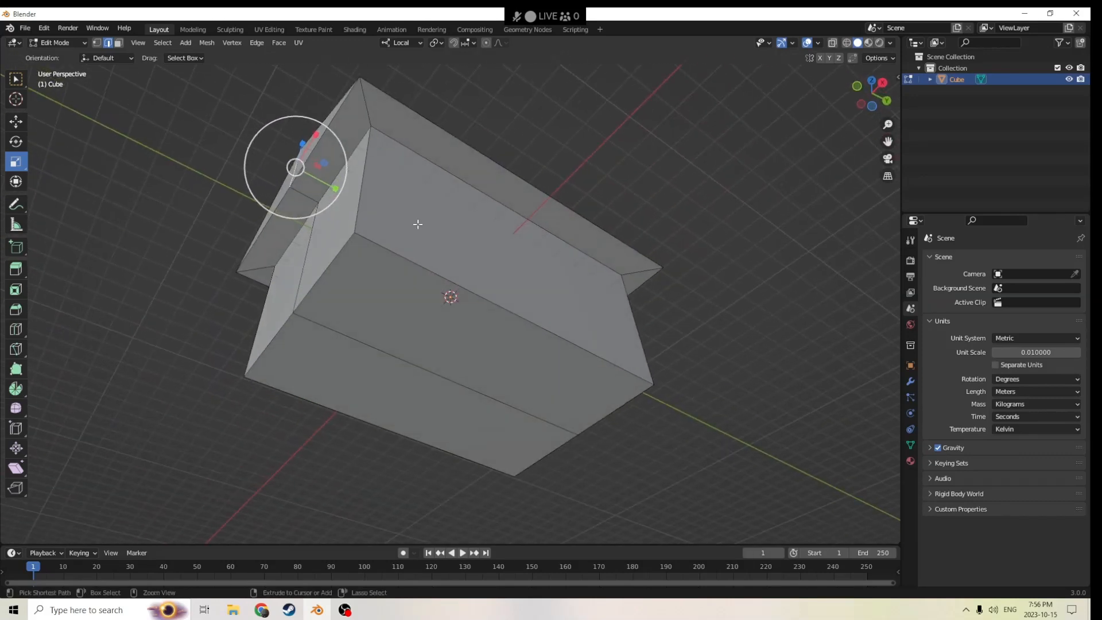
ctrl+click(406, 362)
middle_drag(406, 362, 509, 276)
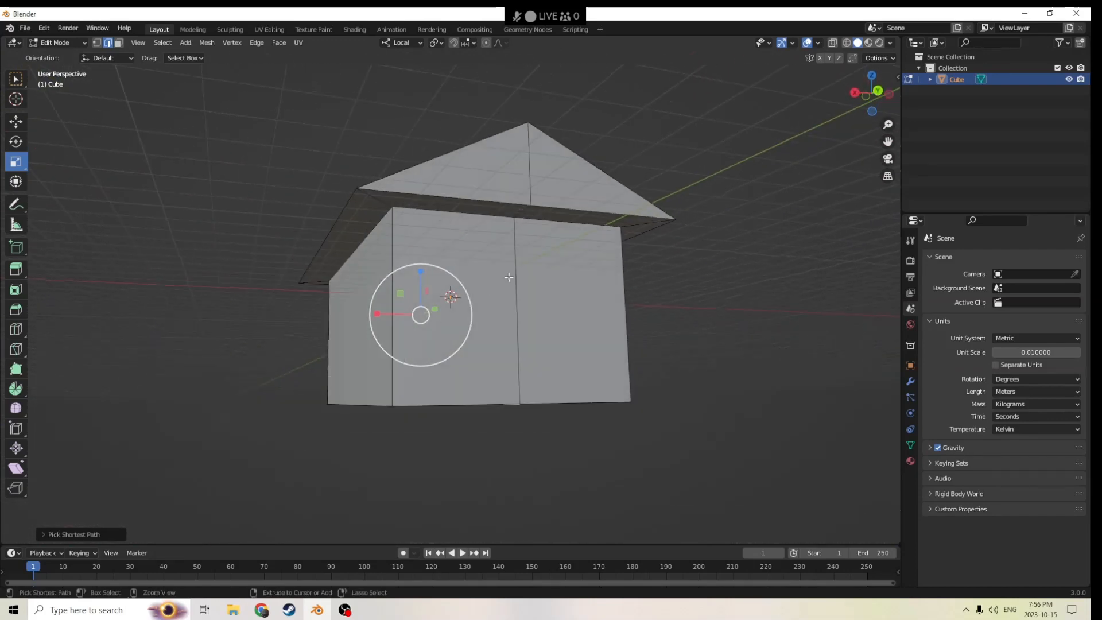
ctrl+click(527, 179)
middle_drag(526, 179, 495, 245)
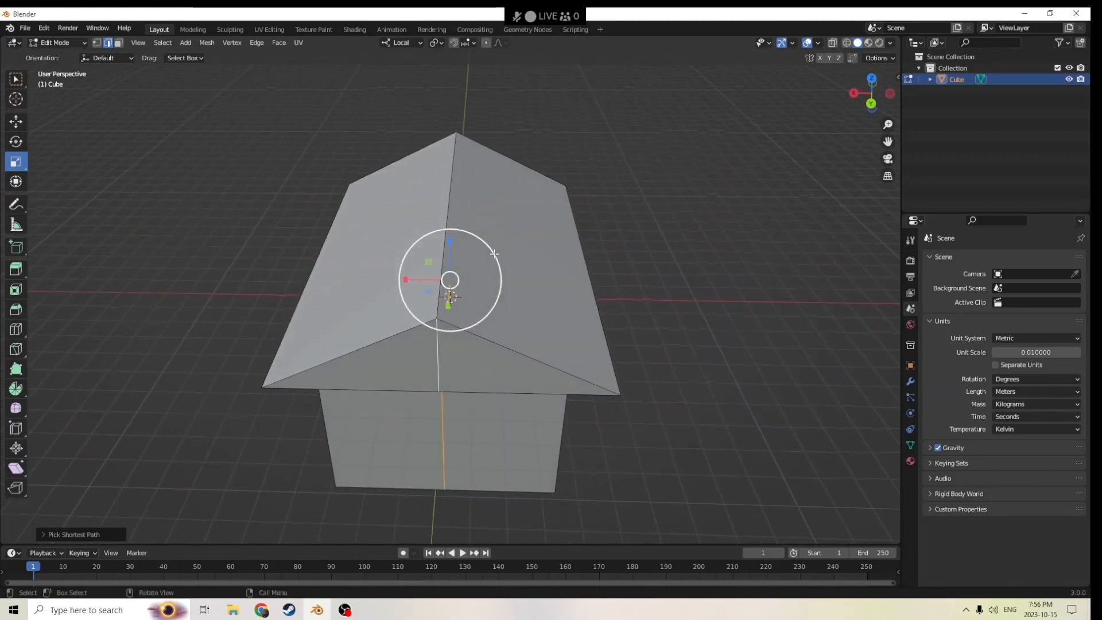
key(x)
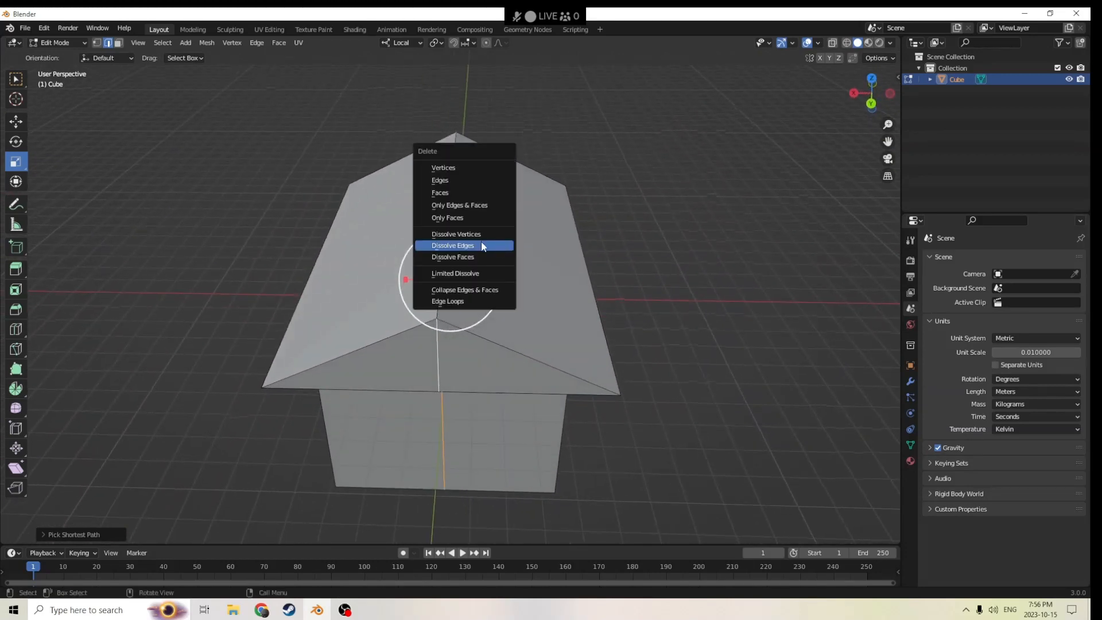
click(482, 246)
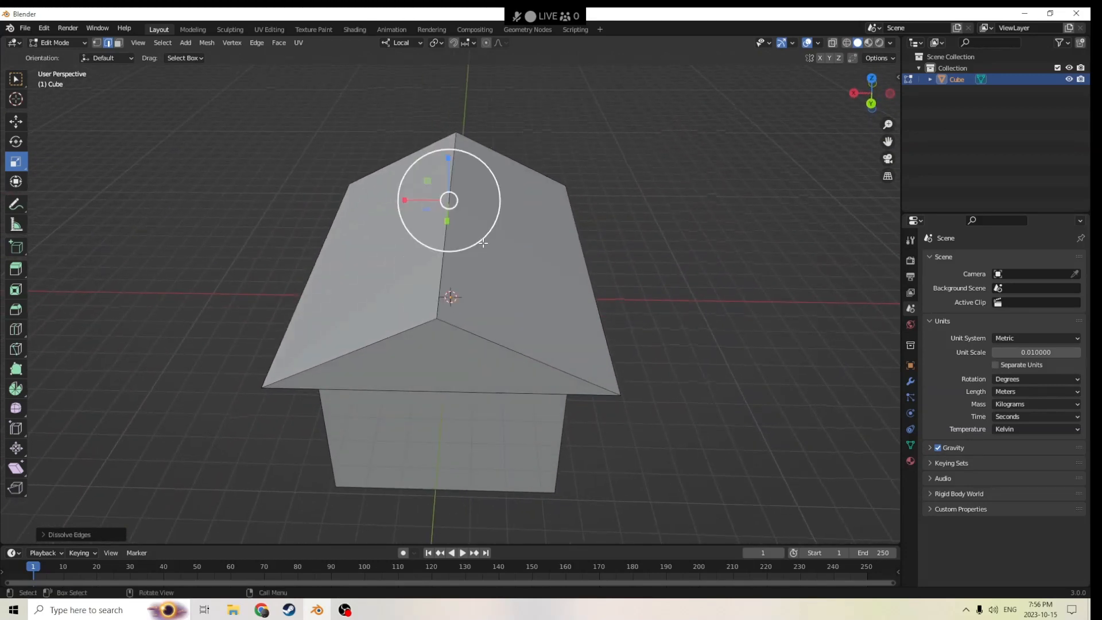
Step: Shorten the roof ridge by scaling it inward along its length in two passes so both gable ends slope inward
middle_drag(483, 243, 577, 257)
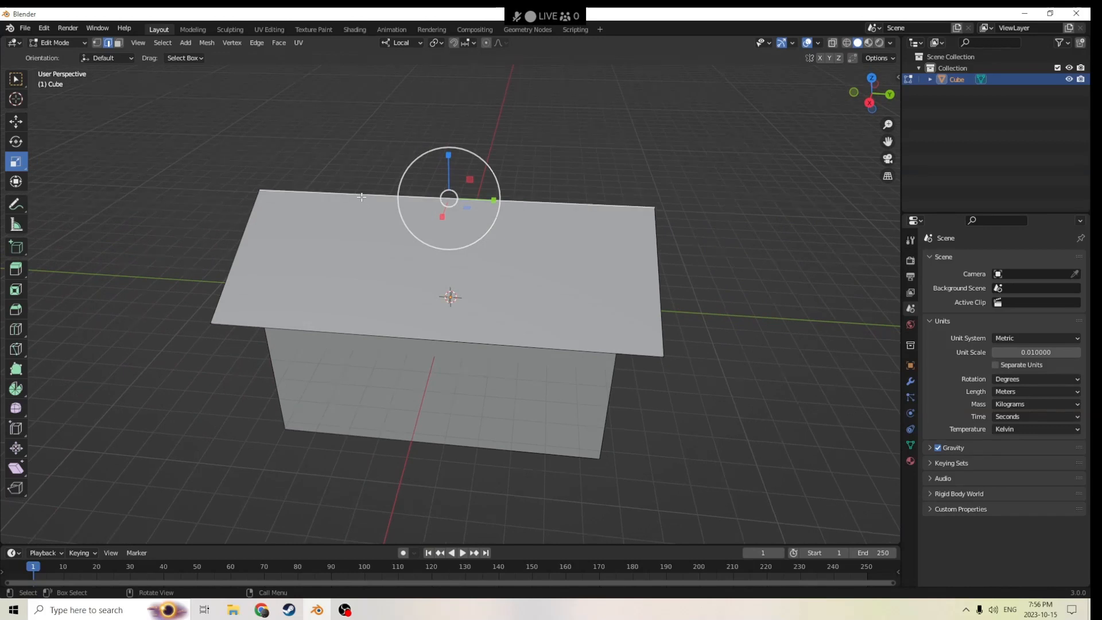
middle_drag(362, 199, 351, 240)
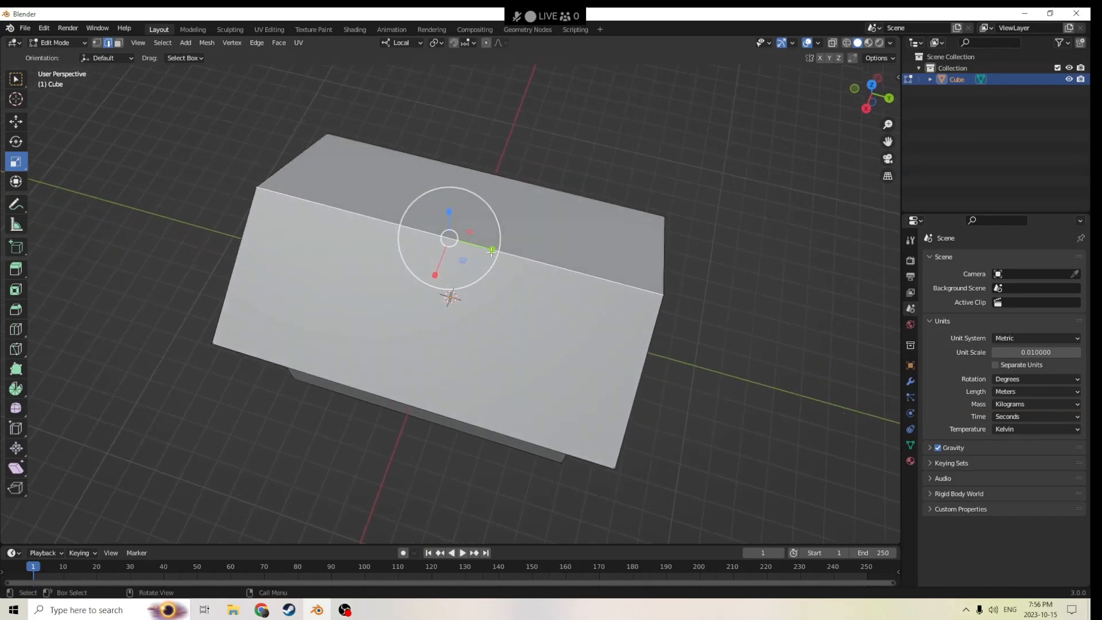
drag(492, 250, 487, 251)
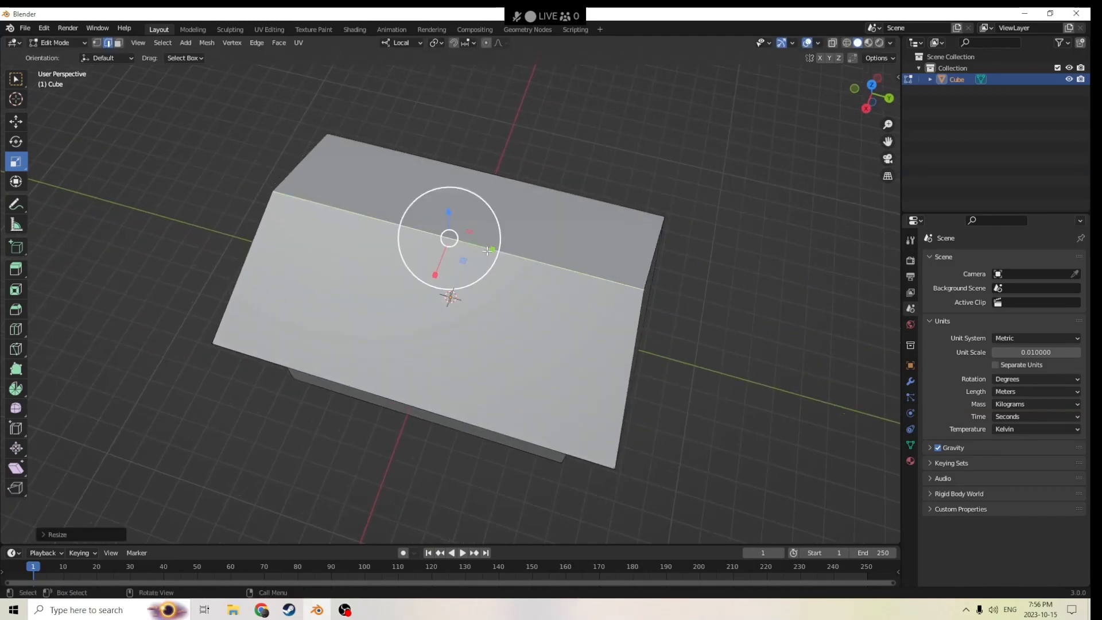
middle_drag(512, 220, 545, 143)
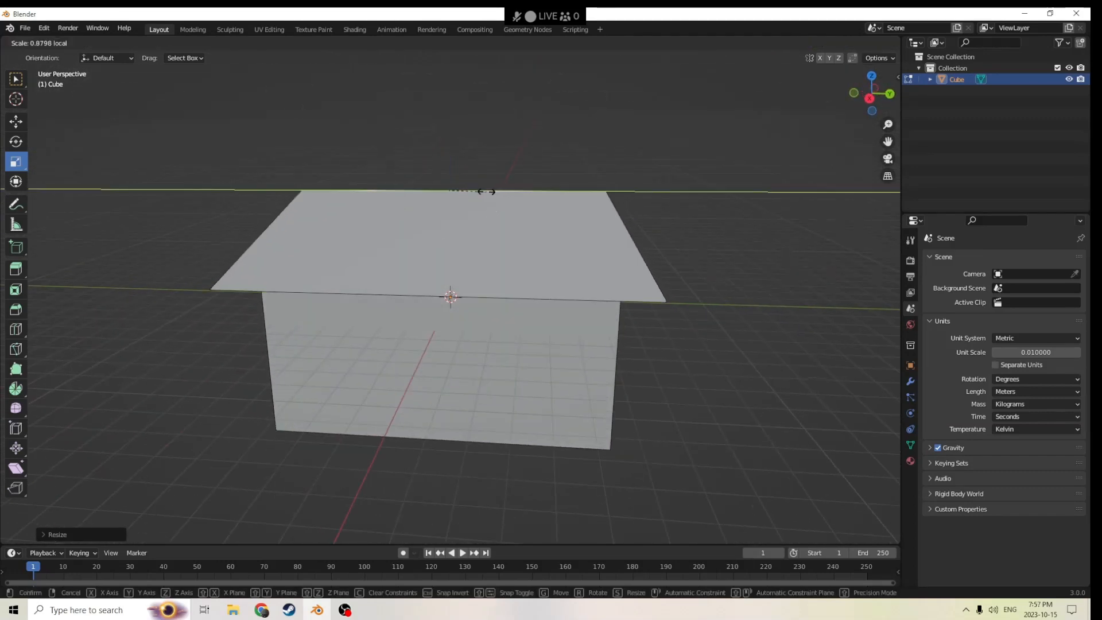
drag(493, 189, 487, 193)
middle_drag(488, 192, 312, 177)
middle_drag(765, 209, 640, 219)
Step: Return to Object Mode, duplicate the house in place and scale the copy uniformly to about 0.98
key(Tab)
middle_drag(497, 266, 590, 251)
key(Tab)
scroll(541, 295, down, 1)
middle_drag(548, 302, 556, 307)
key(Tab)
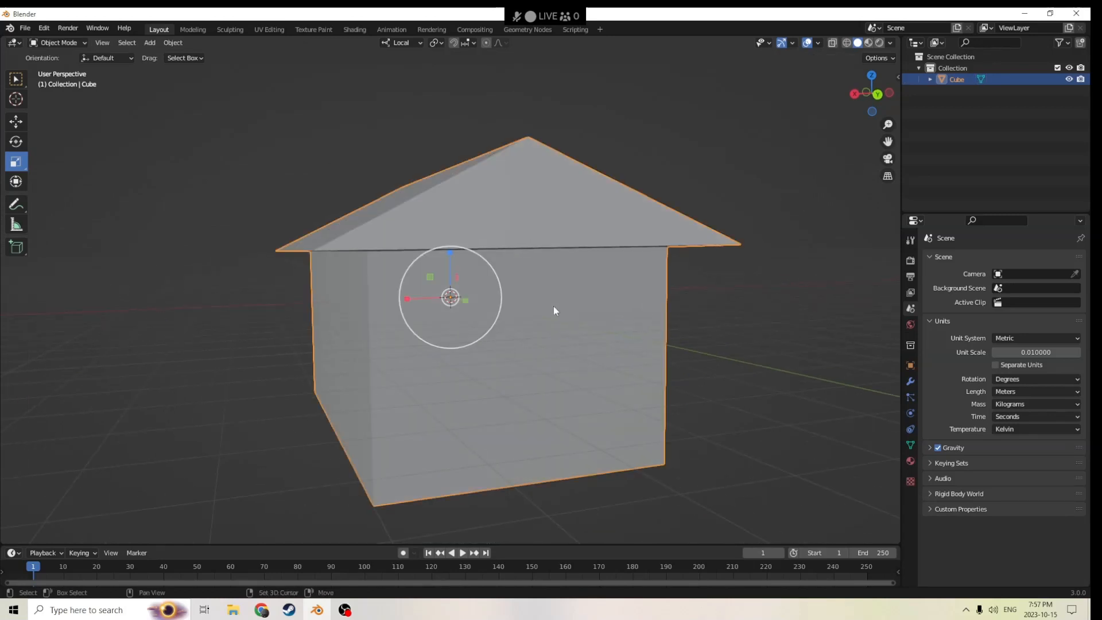
key(shift+d)
right_click(652, 274)
scroll(646, 273, up, 1)
middle_drag(648, 277, 792, 278)
key(s)
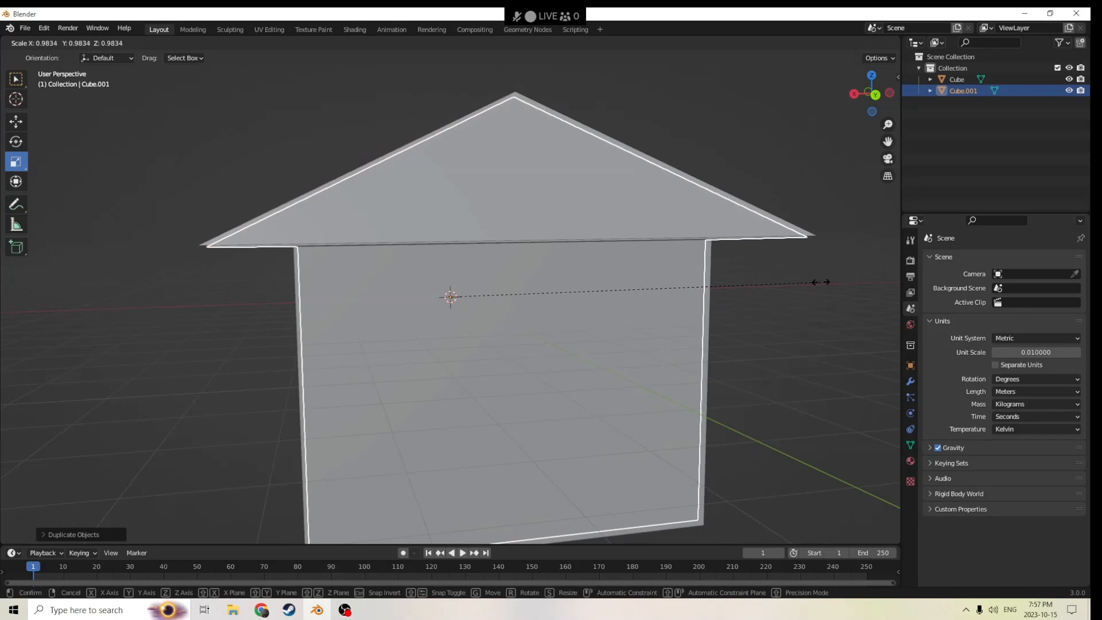
click(819, 281)
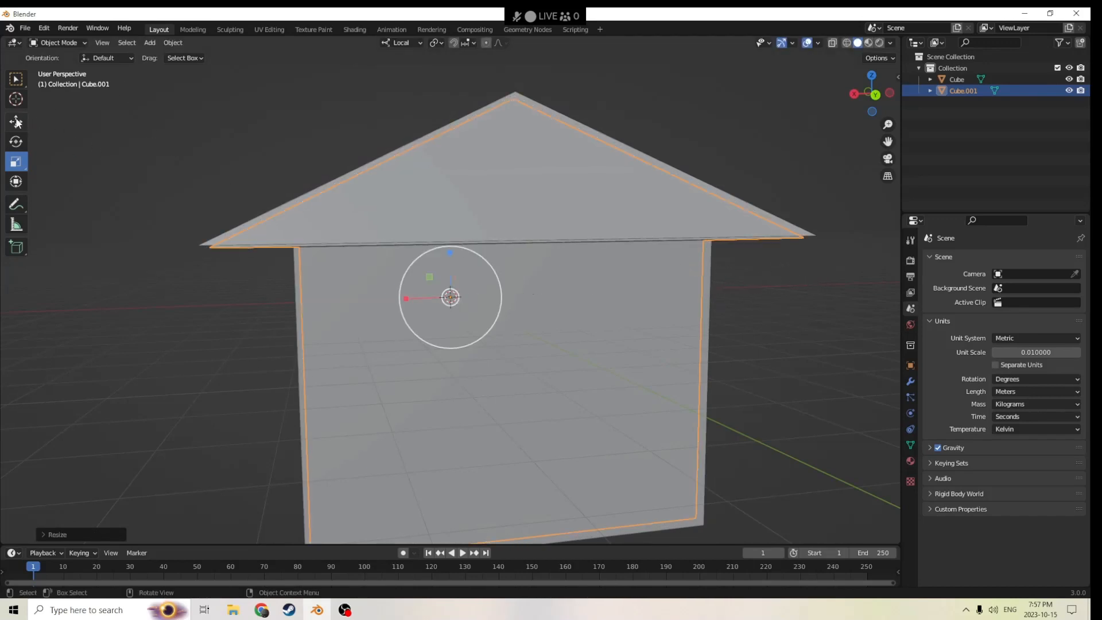
Step: Move the smaller inner copy up along Z by about 0.00066 m, bringing its roof underside level with the outer one
click(16, 121)
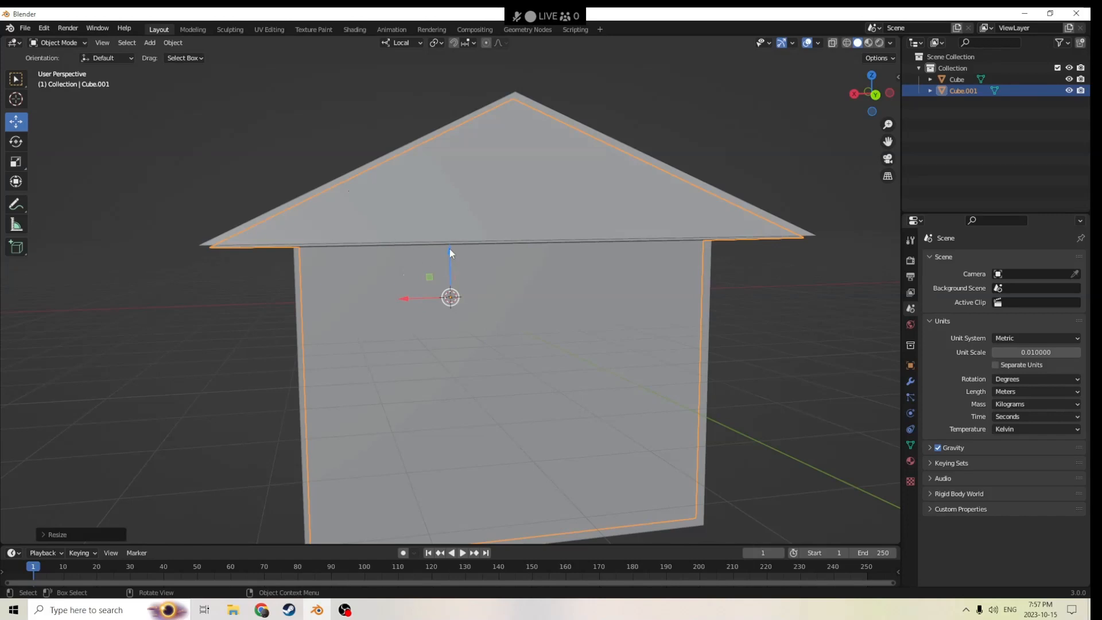
drag(449, 250, 448, 245)
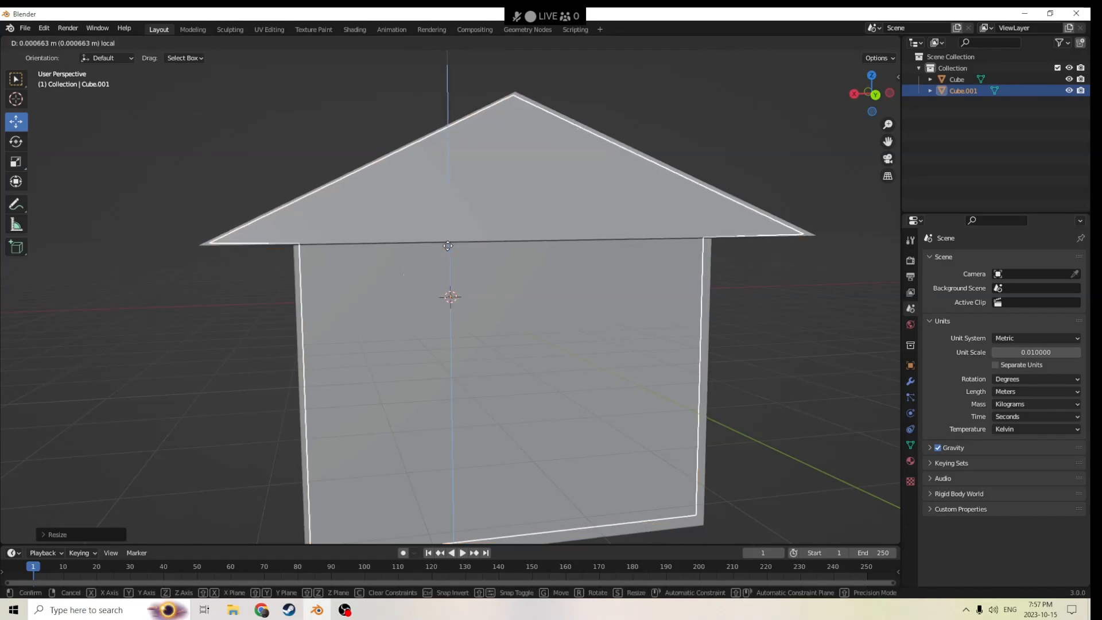
click(447, 246)
middle_drag(447, 246, 690, 289)
Step: Examine the gap between the outer house and its inner copy up close at a wall corner
drag(888, 144, 492, 60)
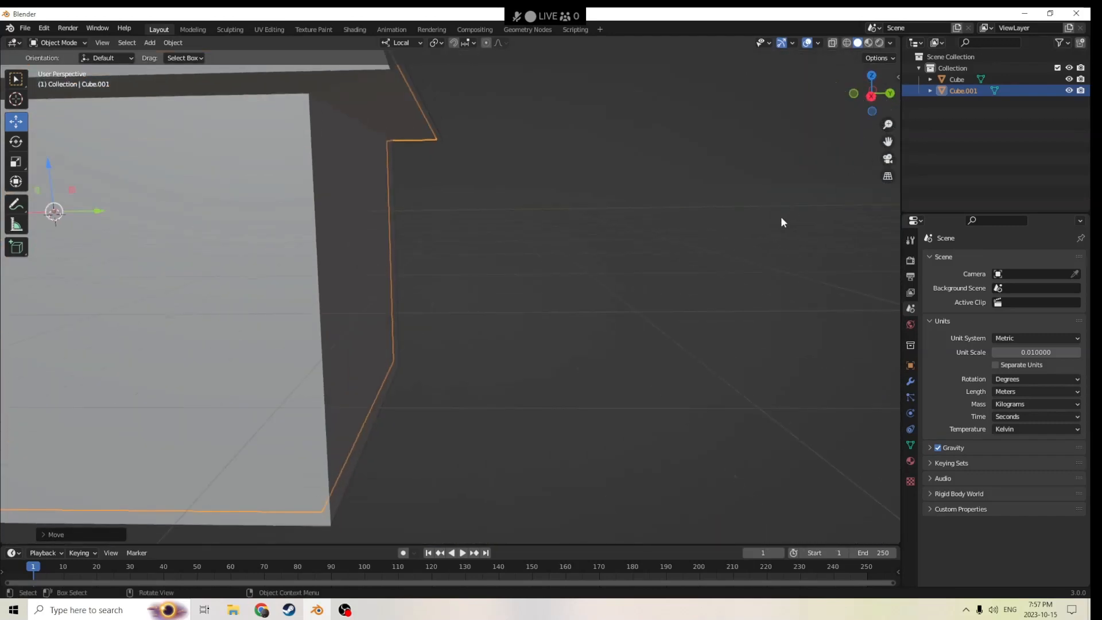
middle_drag(780, 217, 796, 228)
scroll(682, 265, up, 3)
middle_drag(682, 266, 665, 264)
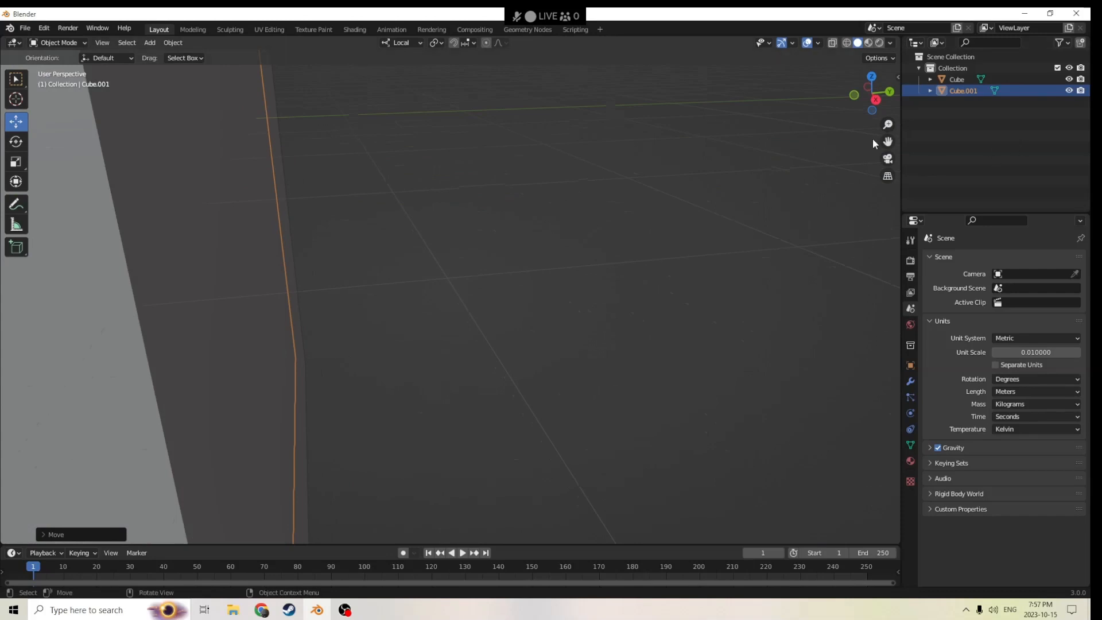
drag(888, 142, 987, 145)
scroll(721, 194, up, 3)
middle_drag(718, 195, 709, 203)
scroll(717, 207, down, 2)
scroll(719, 206, up, 2)
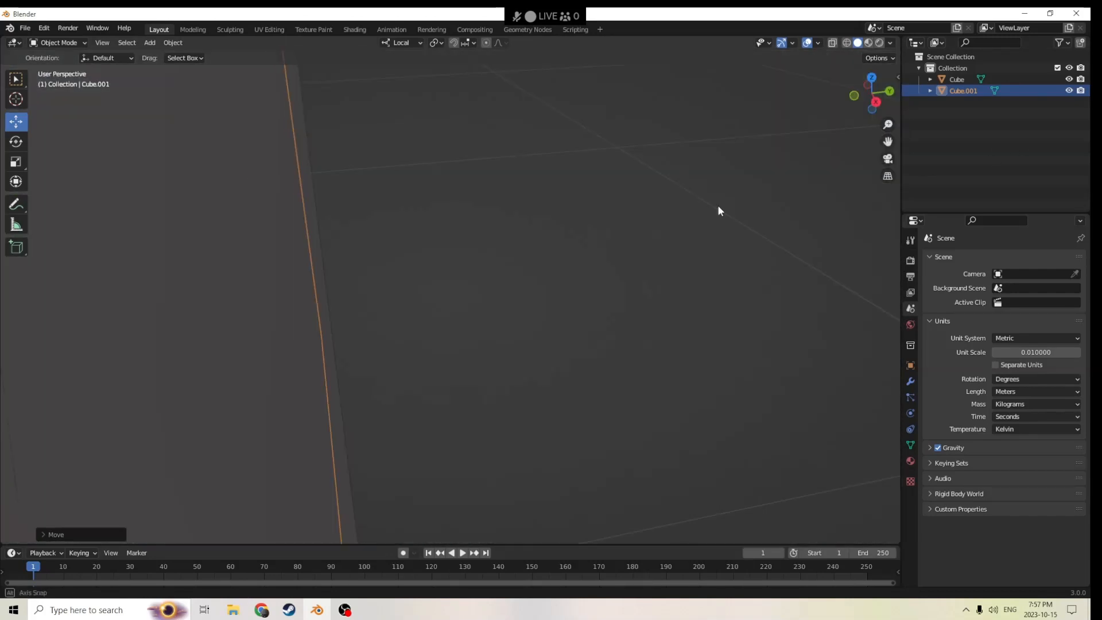
scroll(719, 208, down, 2)
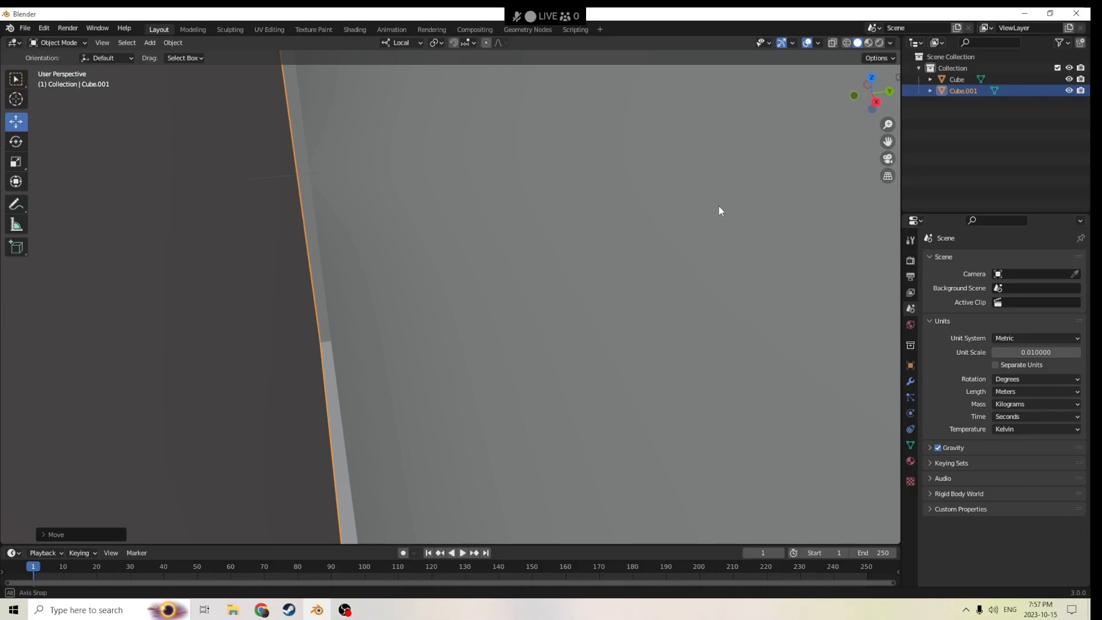
scroll(719, 205, down, 4)
middle_drag(718, 205, 504, 194)
scroll(584, 178, down, 3)
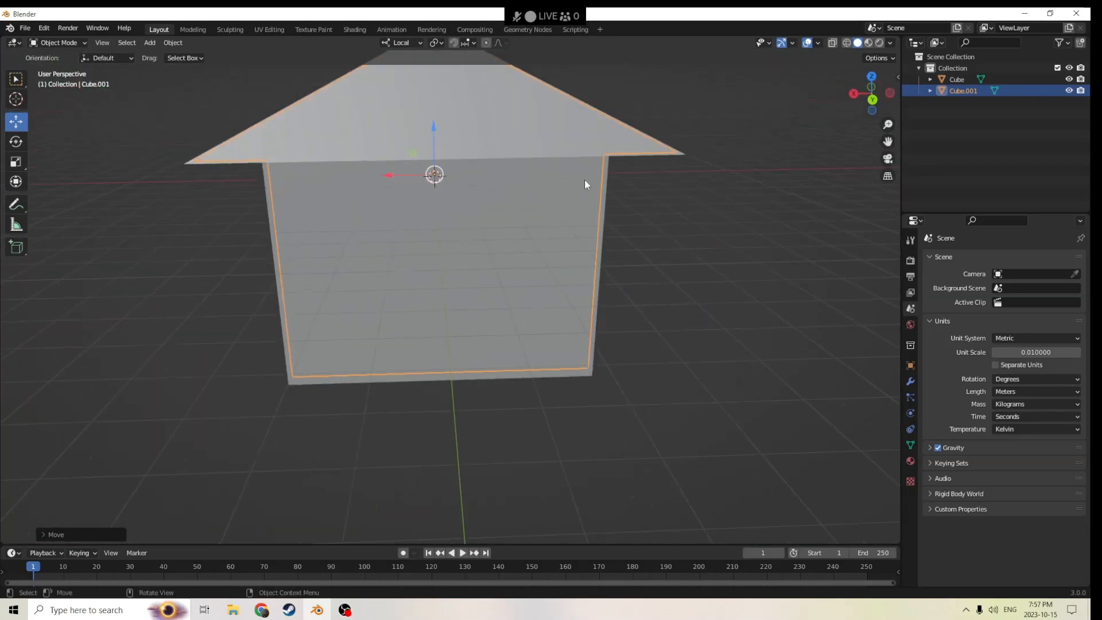
Step: Scale the inner copy down uniformly a little more and raise it slightly along Z beneath the outer roof
middle_drag(705, 162, 750, 150)
key(s)
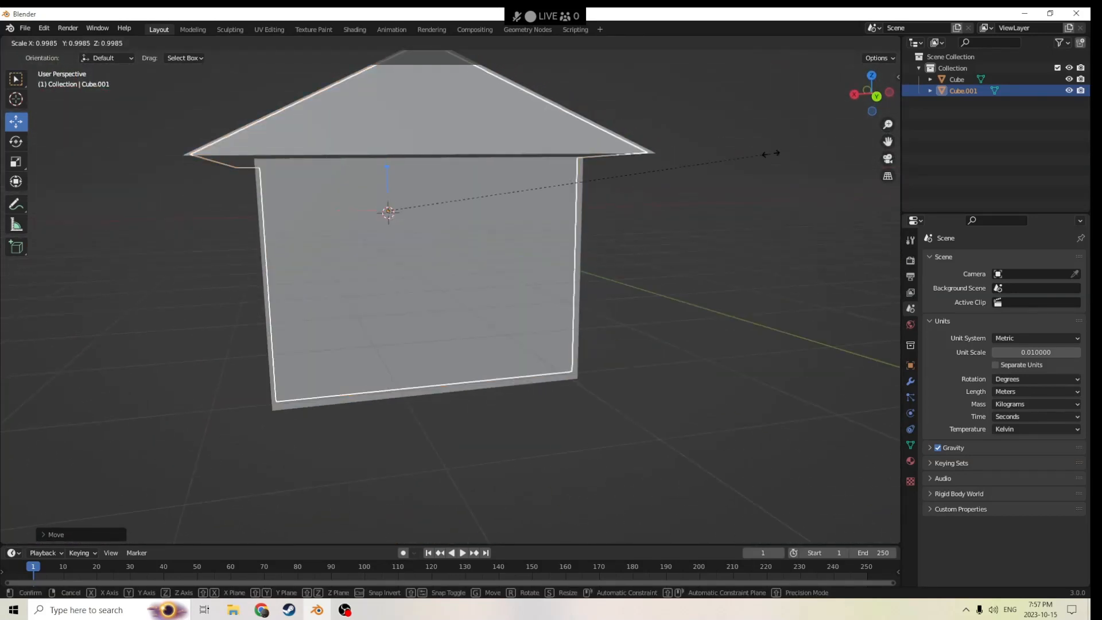
click(761, 154)
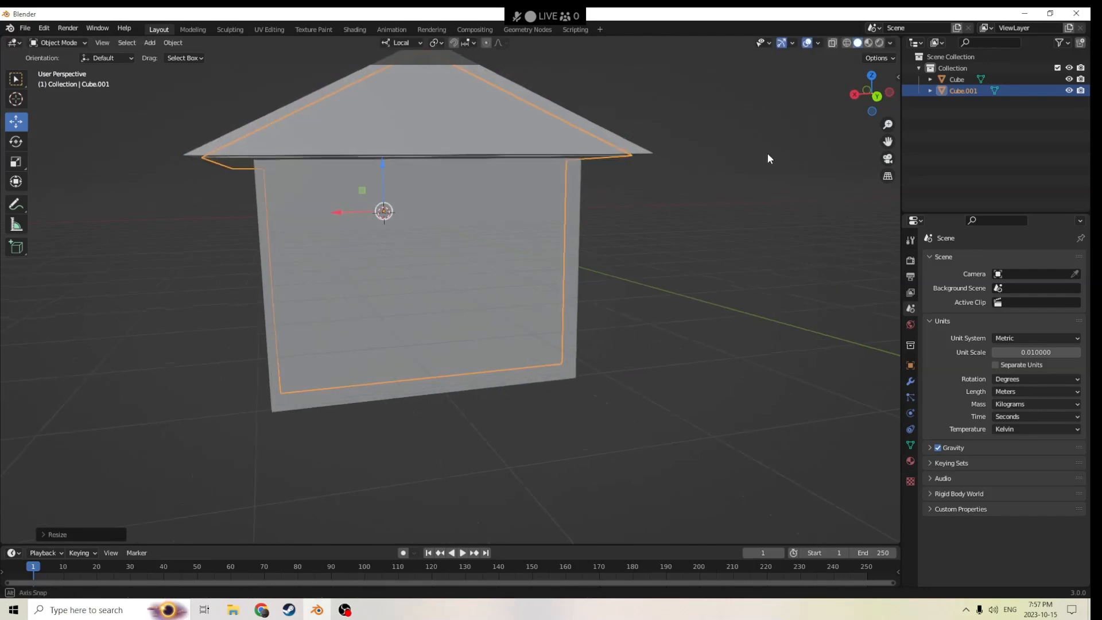
middle_drag(767, 154, 787, 146)
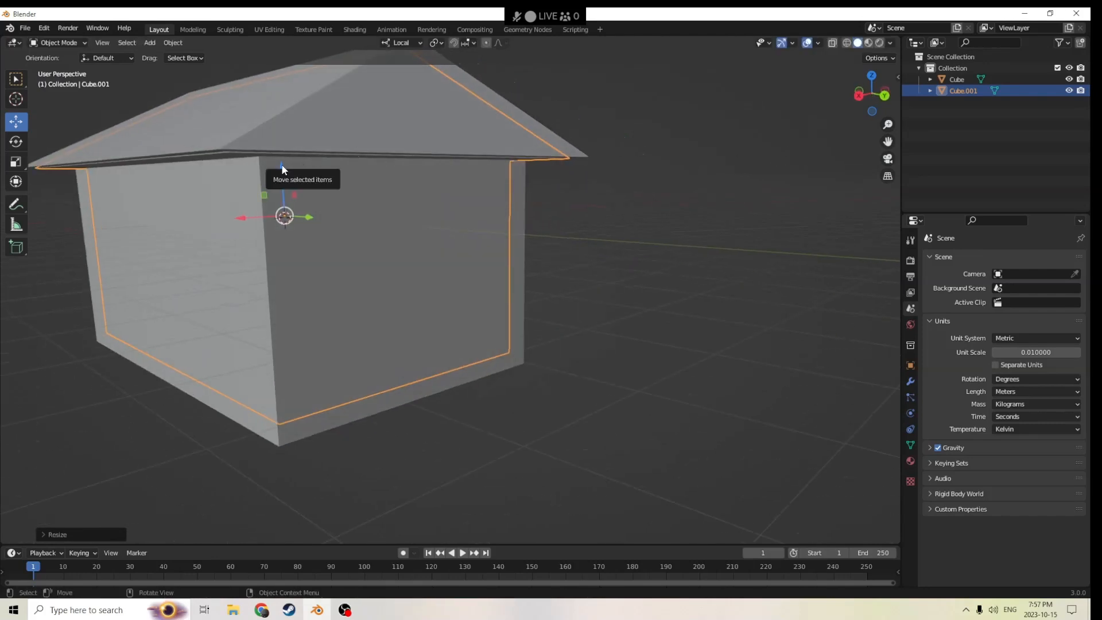
drag(282, 168, 280, 159)
middle_drag(285, 164, 215, 149)
Step: Deselect everything and inspect the house from outside and inside, checking the inner walls and the roof space
scroll(290, 188, down, 3)
click(605, 146)
middle_drag(604, 145, 696, 155)
scroll(601, 204, up, 5)
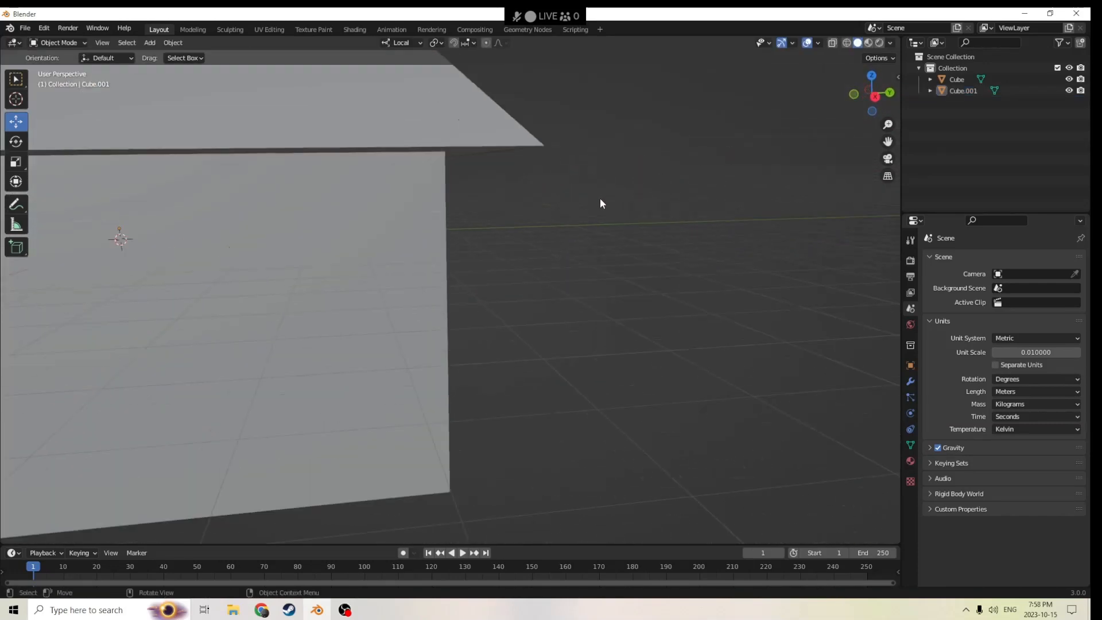
middle_drag(525, 235, 597, 254)
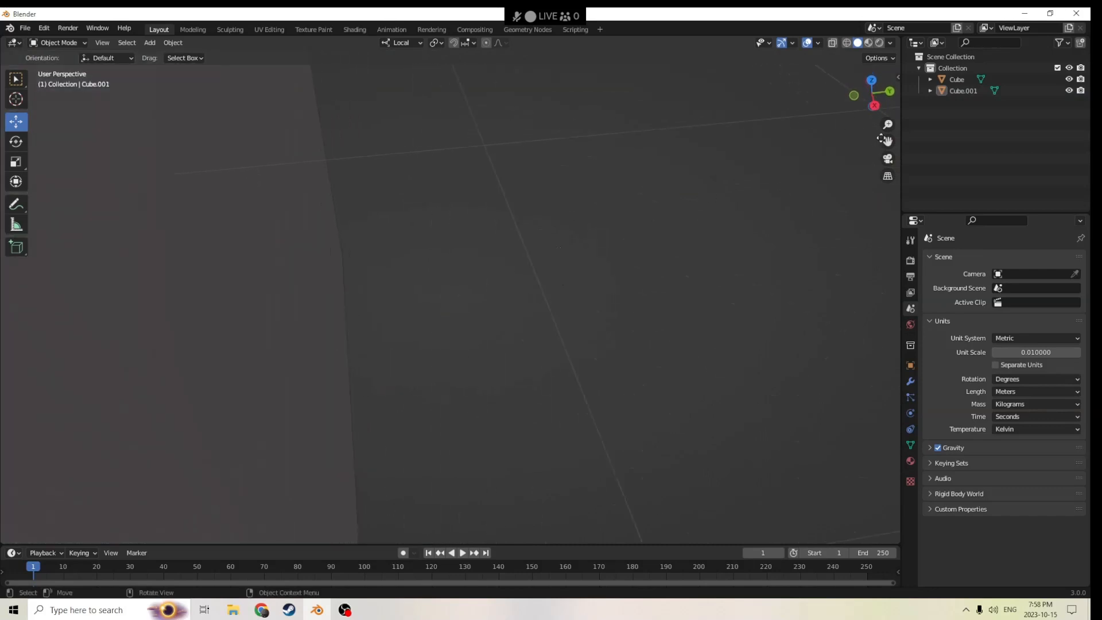
drag(888, 141, 827, 158)
middle_drag(784, 156, 566, 98)
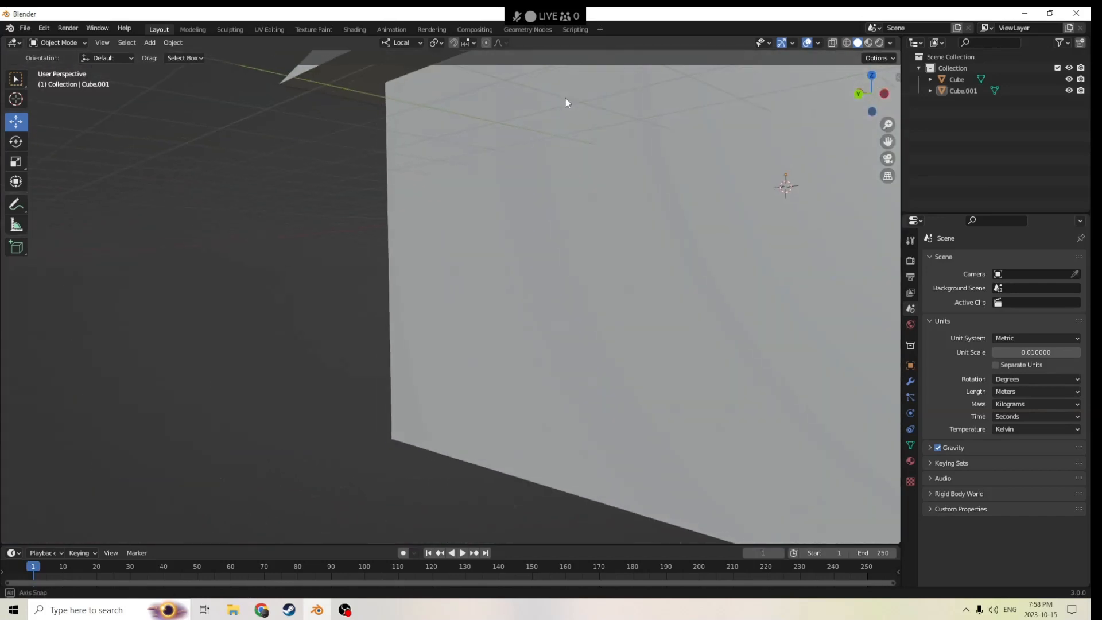
scroll(590, 115, down, 1)
scroll(590, 119, down, 5)
middle_drag(653, 147, 551, 120)
scroll(552, 120, up, 5)
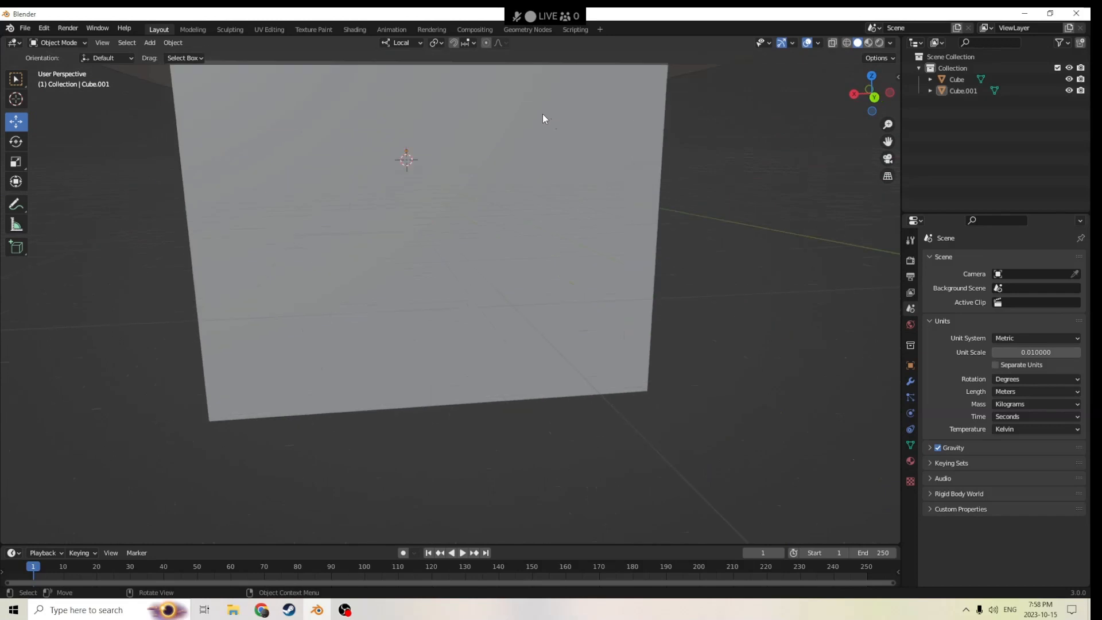
drag(888, 142, 876, 261)
scroll(683, 111, up, 6)
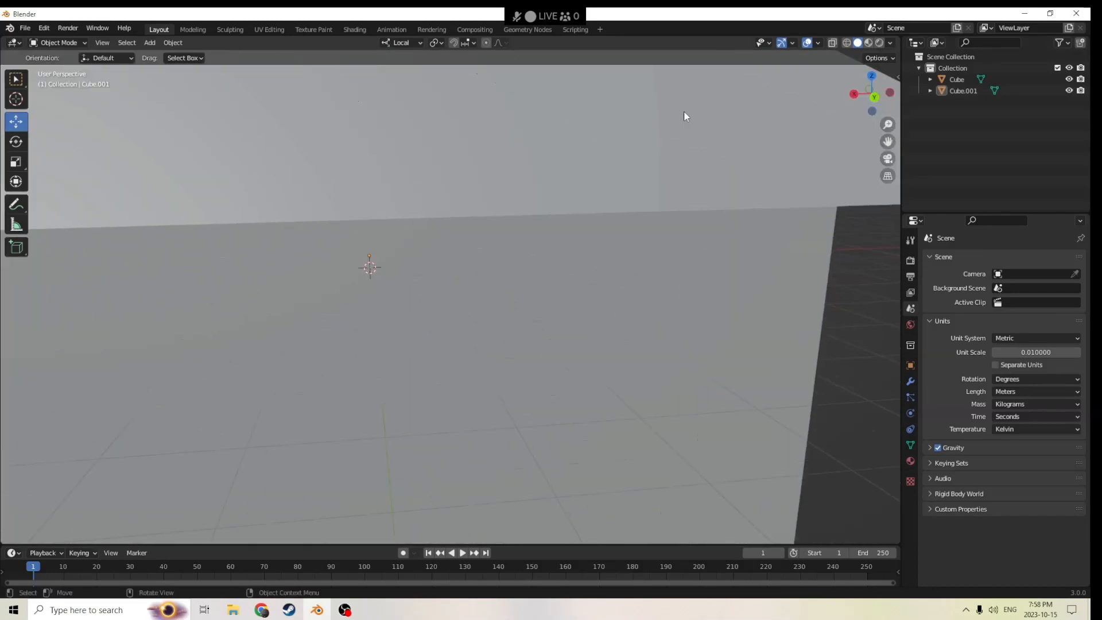
scroll(669, 103, down, 6)
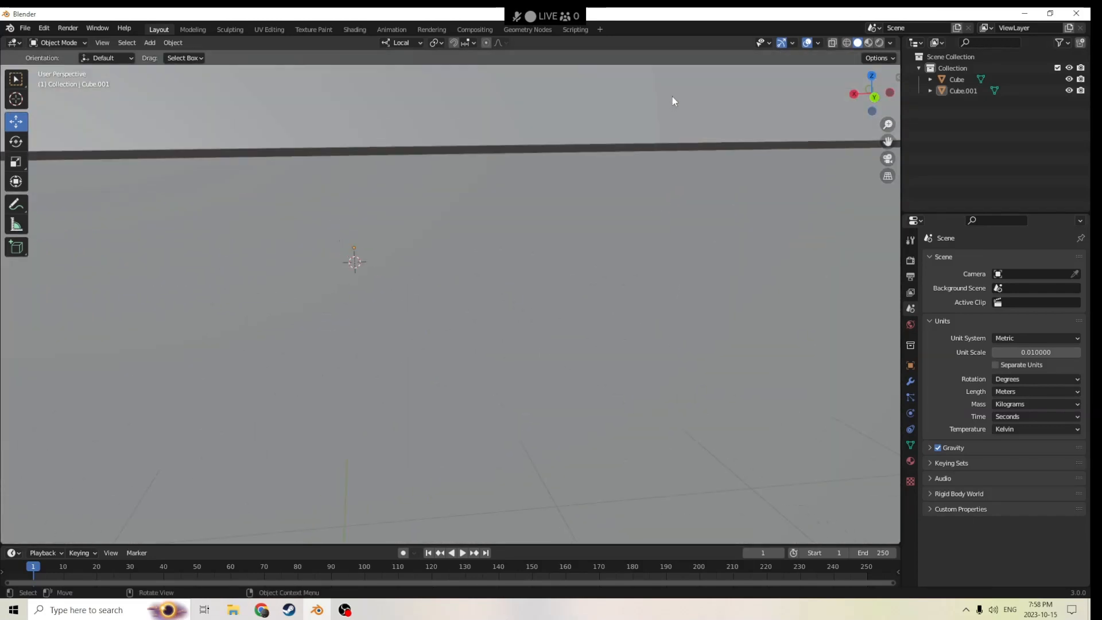
middle_drag(671, 96, 839, 96)
scroll(431, 208, up, 4)
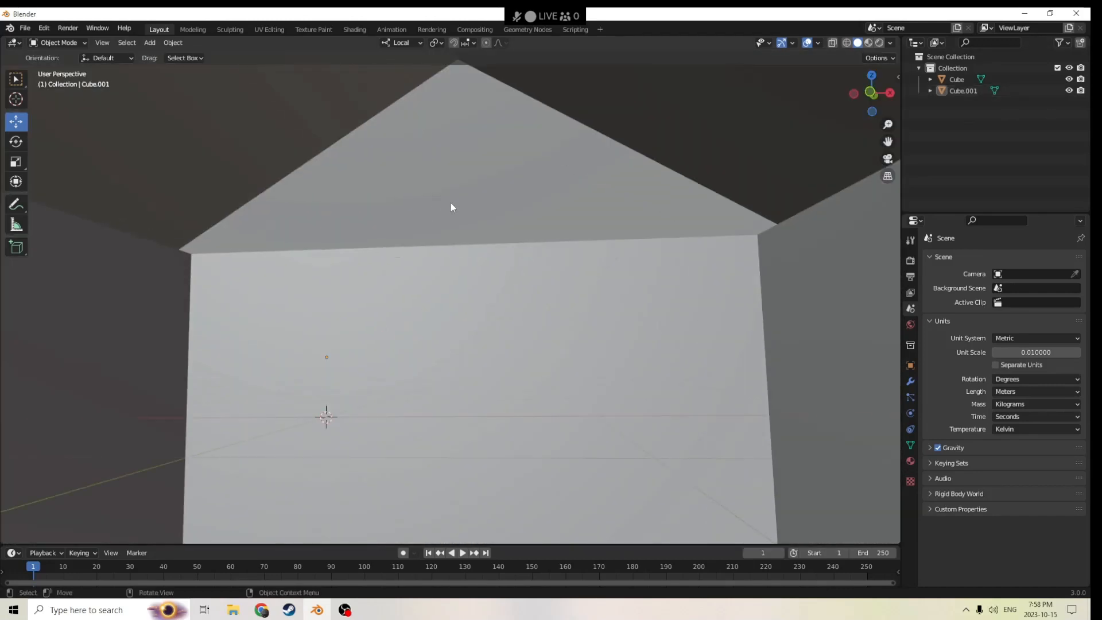
scroll(450, 202, up, 3)
middle_drag(501, 180, 244, 115)
middle_drag(296, 142, 297, 165)
Step: Fill a flat ceiling face across the top edges of the inner copy's four walls, beneath the roof
key(Tab)
key(Tab)
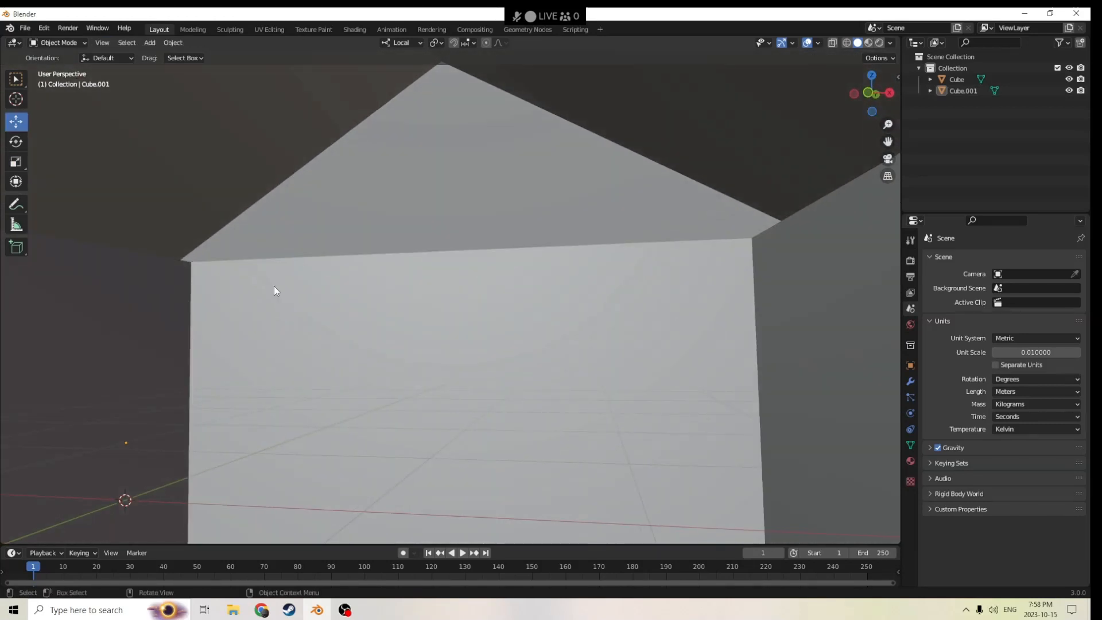
click(276, 287)
key(Tab)
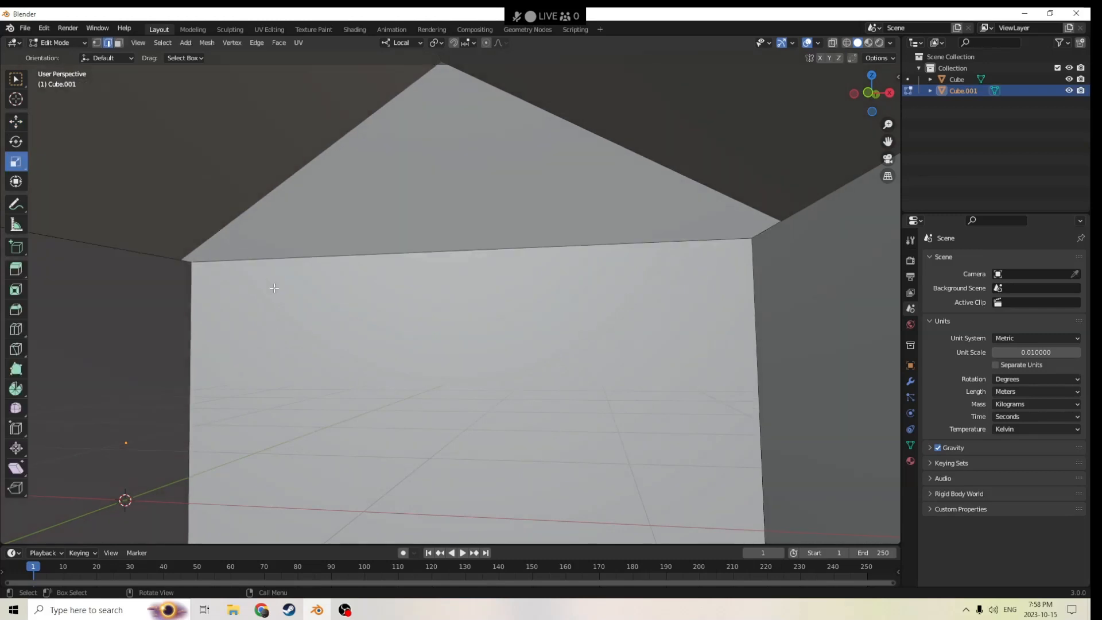
click(283, 260)
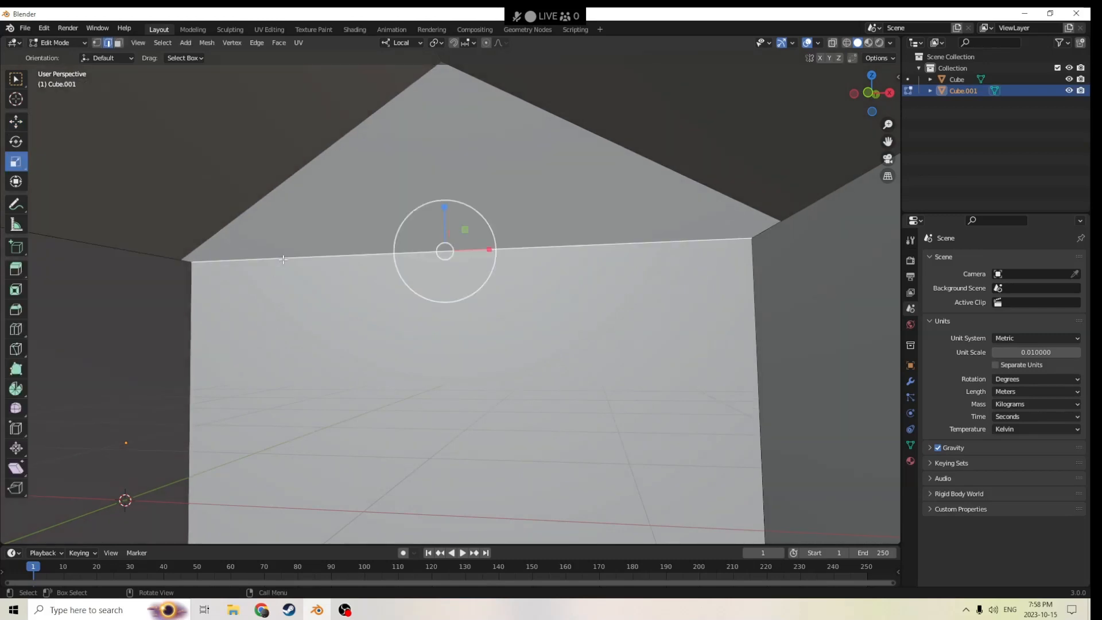
click(151, 256)
middle_drag(196, 249, 251, 257)
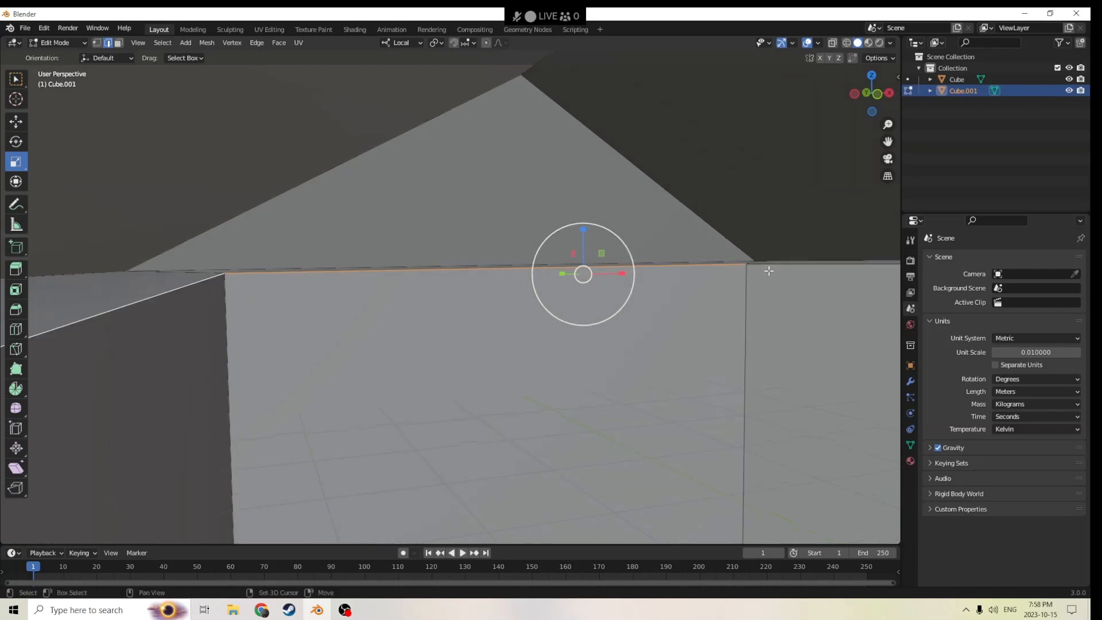
middle_drag(746, 270, 847, 286)
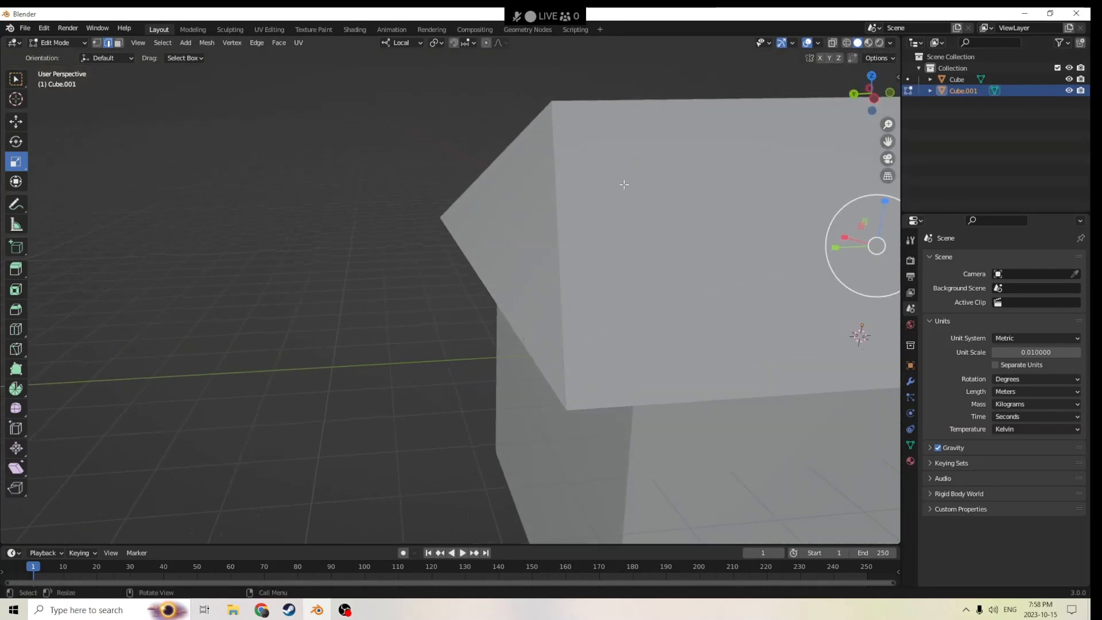
middle_drag(624, 184, 652, 158)
scroll(652, 188, up, 3)
drag(887, 141, 664, 149)
scroll(716, 143, up, 4)
middle_drag(719, 142, 871, 112)
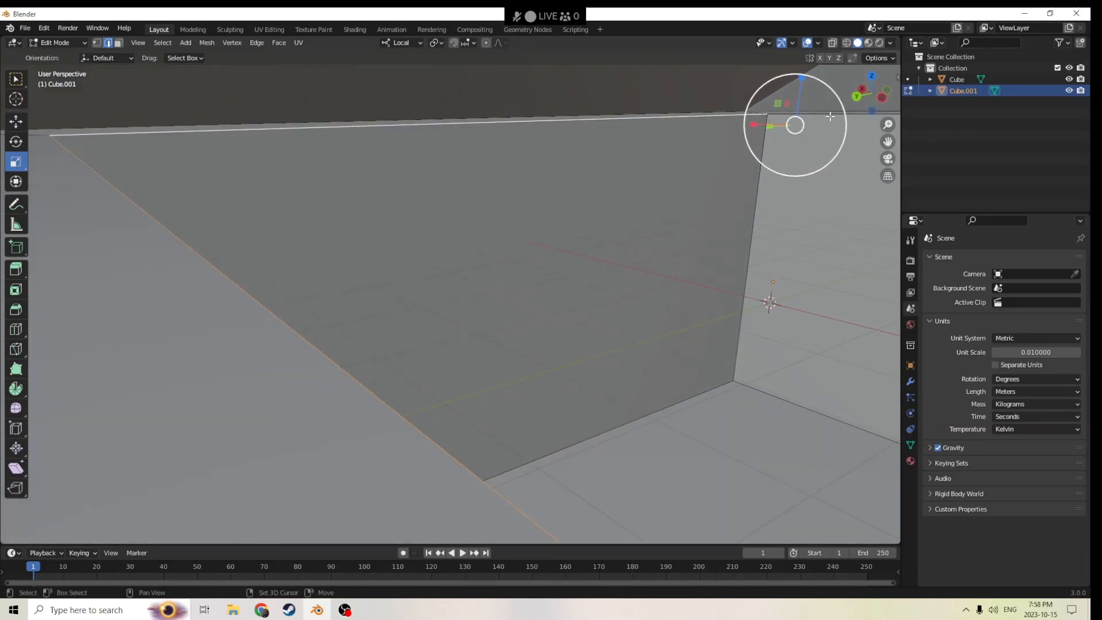
scroll(810, 124, down, 1)
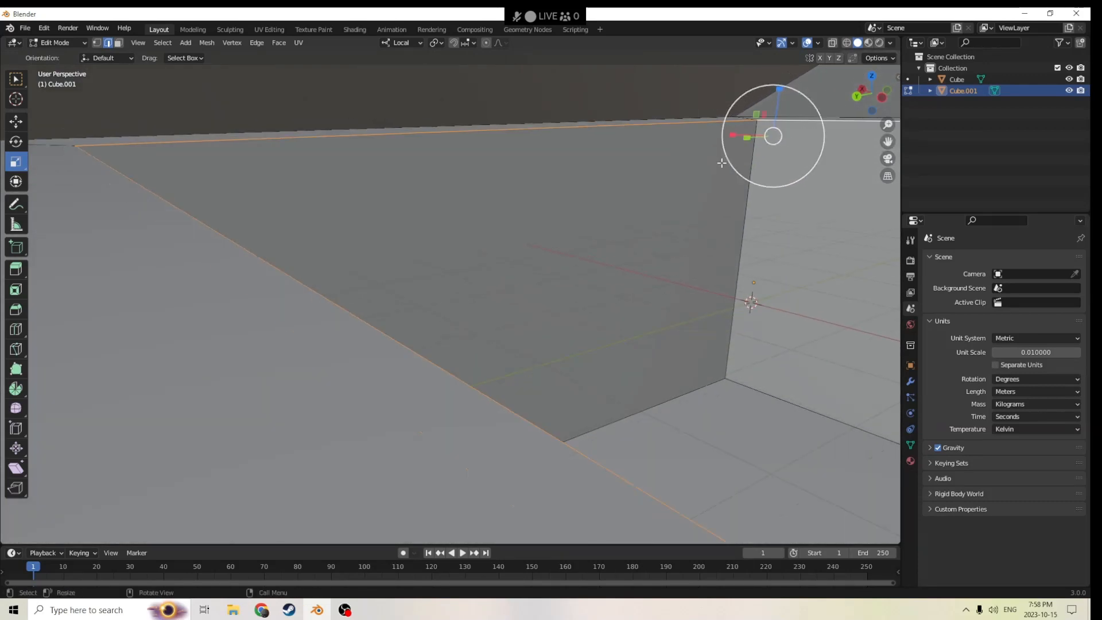
key(f)
scroll(702, 176, down, 2)
middle_drag(698, 177, 457, 158)
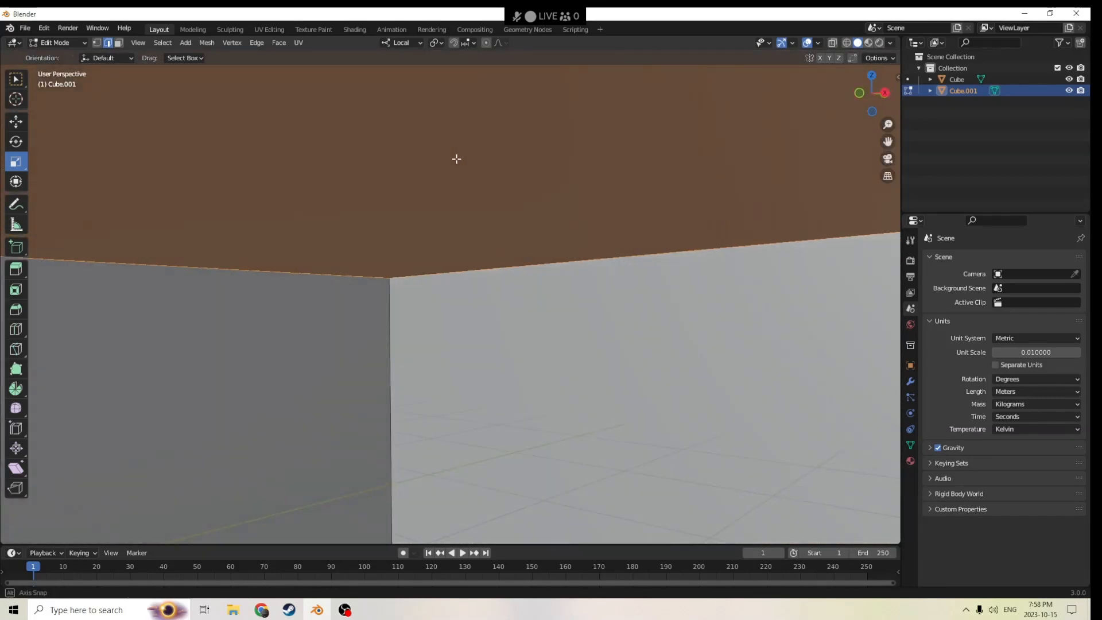
middle_drag(521, 181, 291, 196)
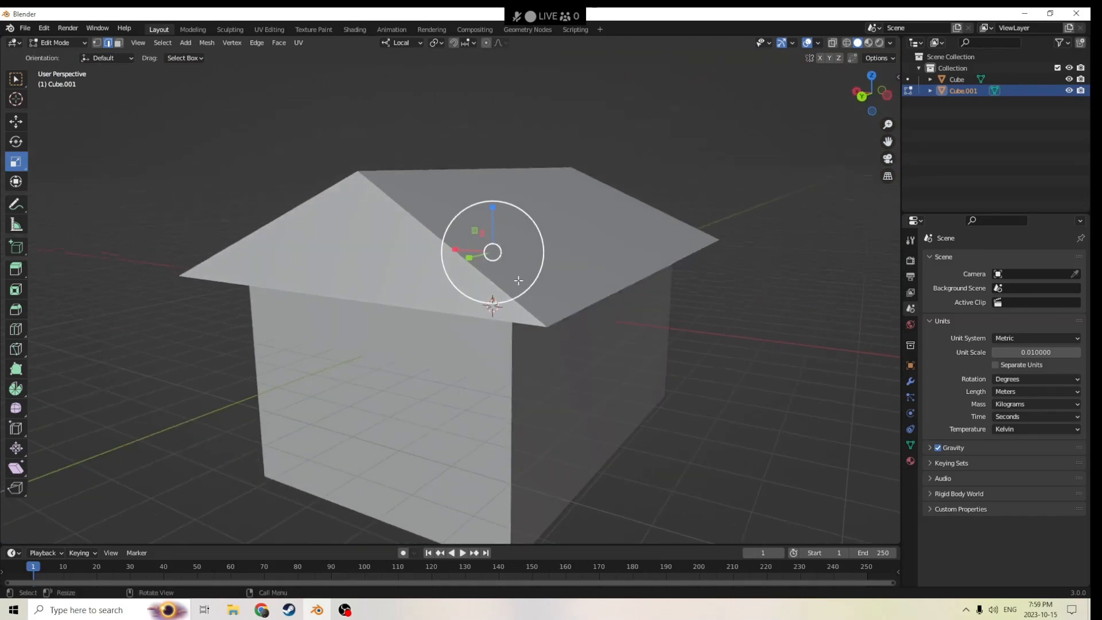
middle_drag(518, 280, 786, 345)
scroll(744, 320, up, 4)
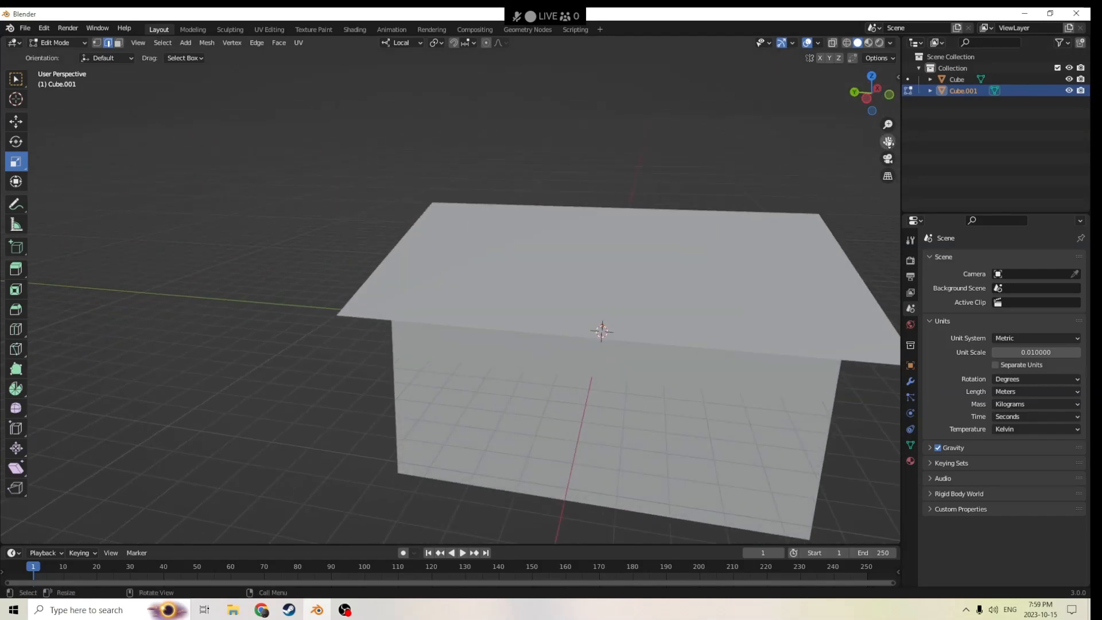
middle_drag(745, 299, 663, 251)
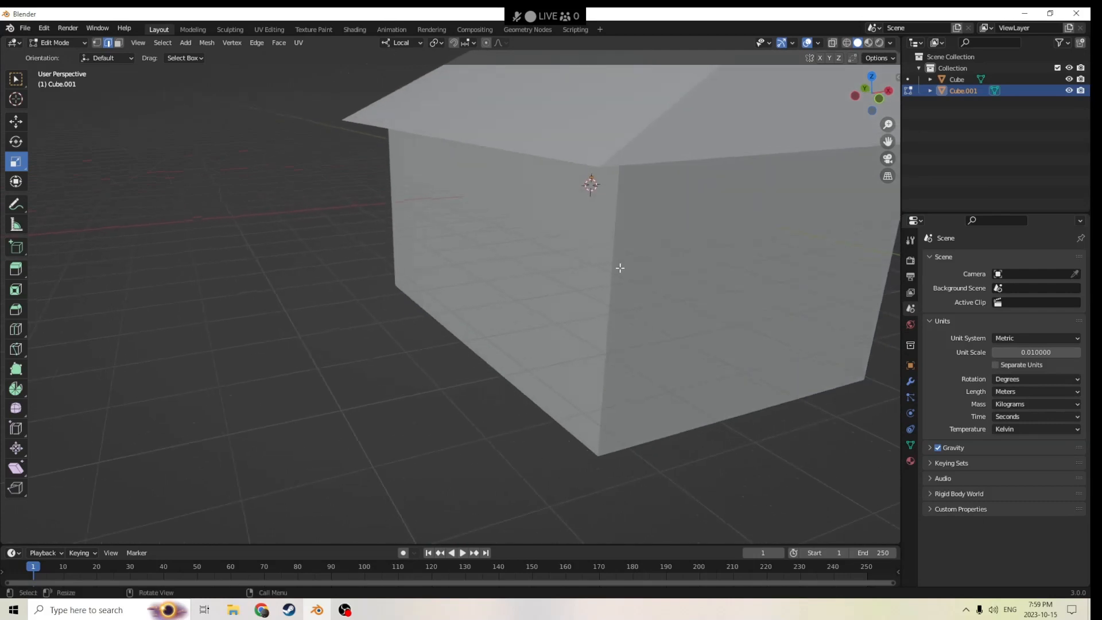
key(shift+a)
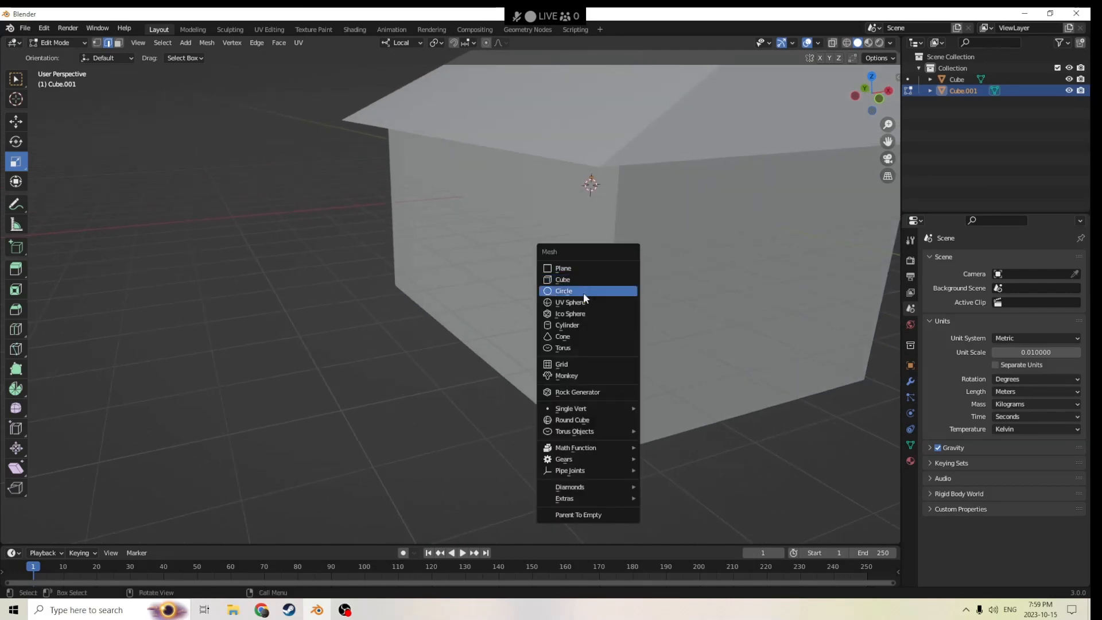
middle_drag(472, 253, 511, 245)
Step: Leave mesh editing and join the inner copy with the outer house into one object
key(Tab)
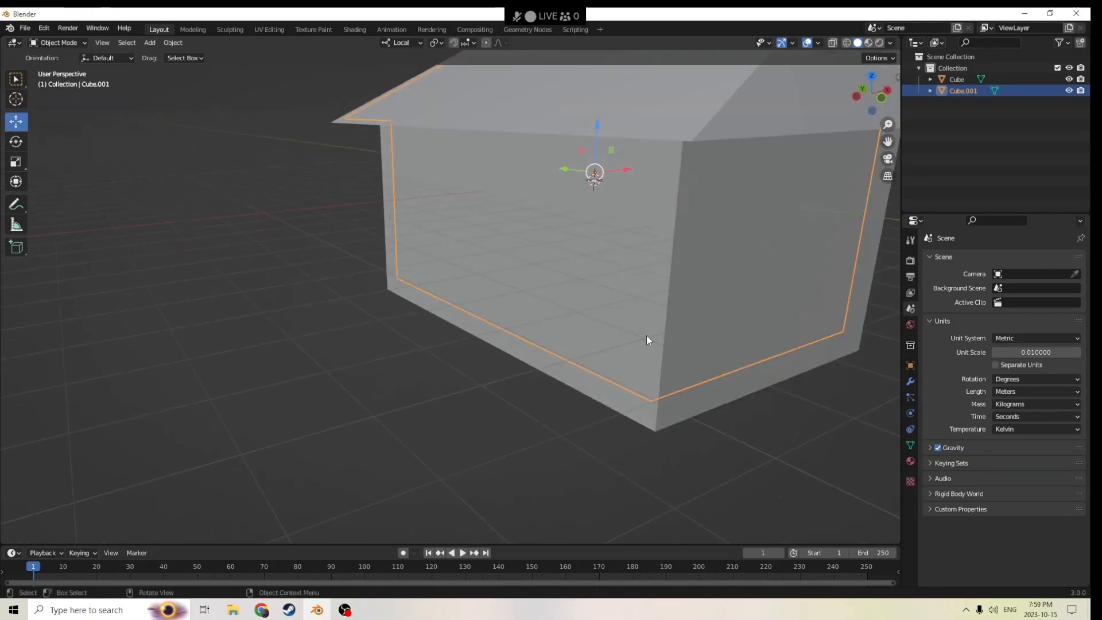
middle_drag(675, 263, 642, 243)
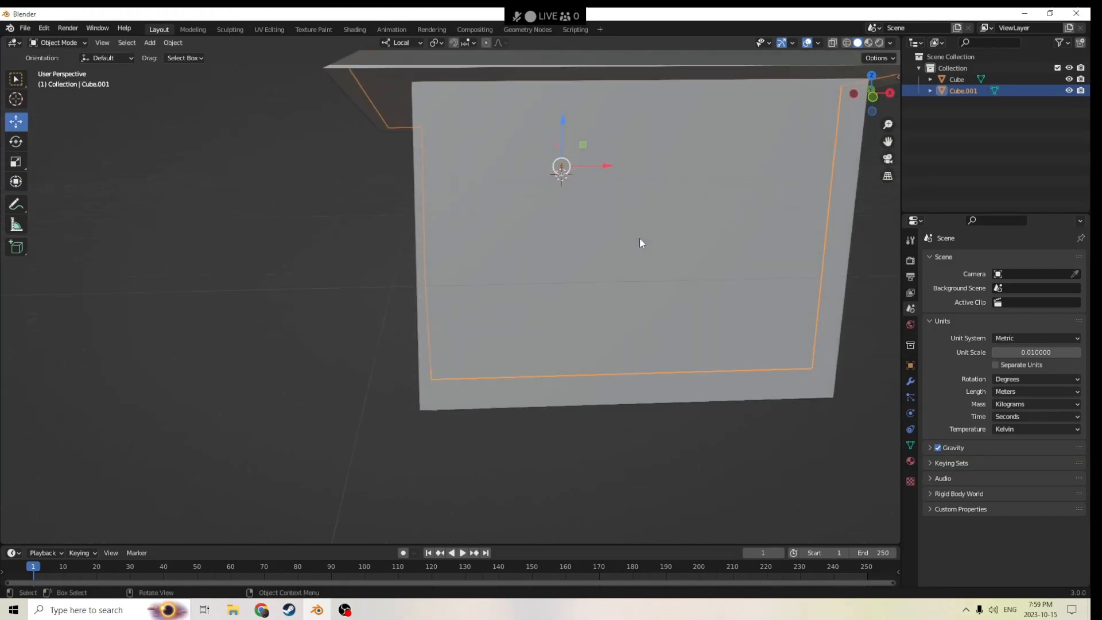
shift+click(444, 408)
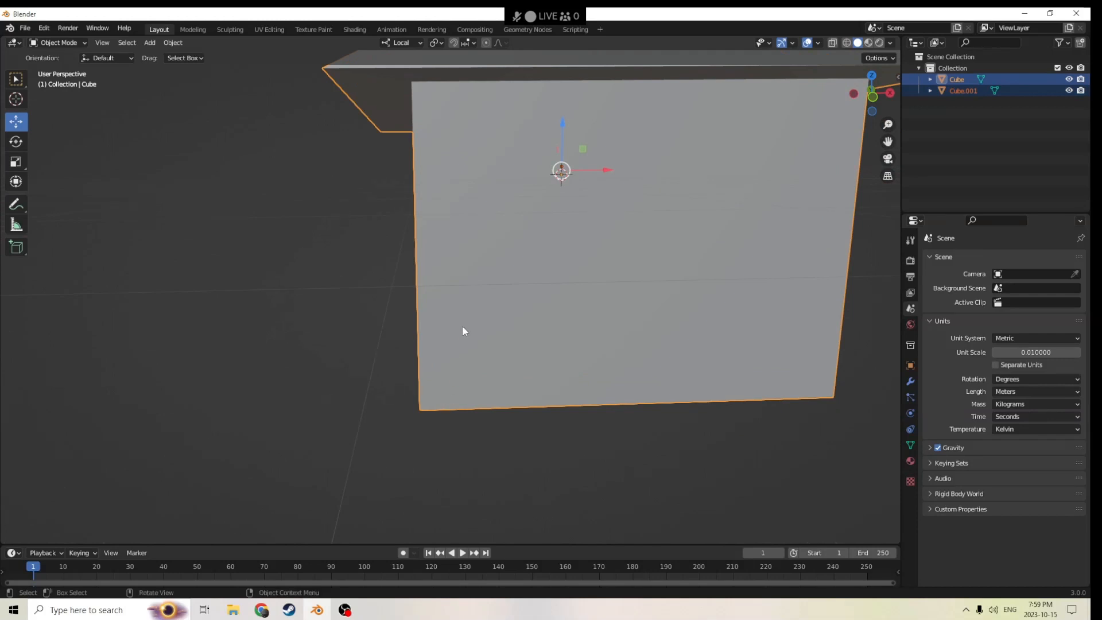
scroll(463, 326, down, 6)
middle_drag(478, 342, 464, 336)
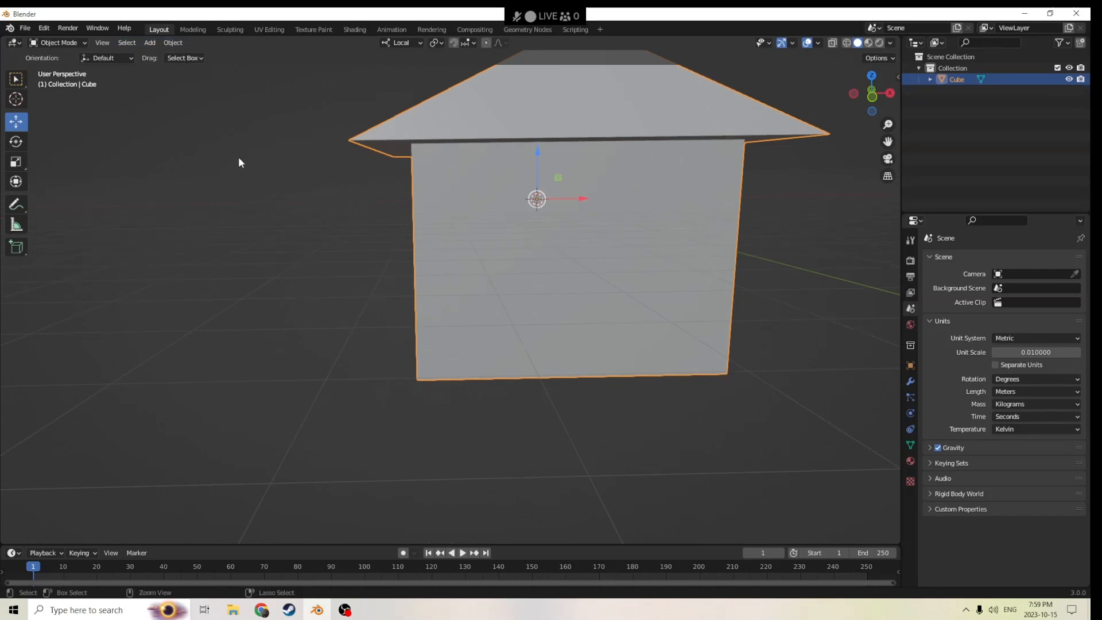
middle_drag(364, 173, 410, 183)
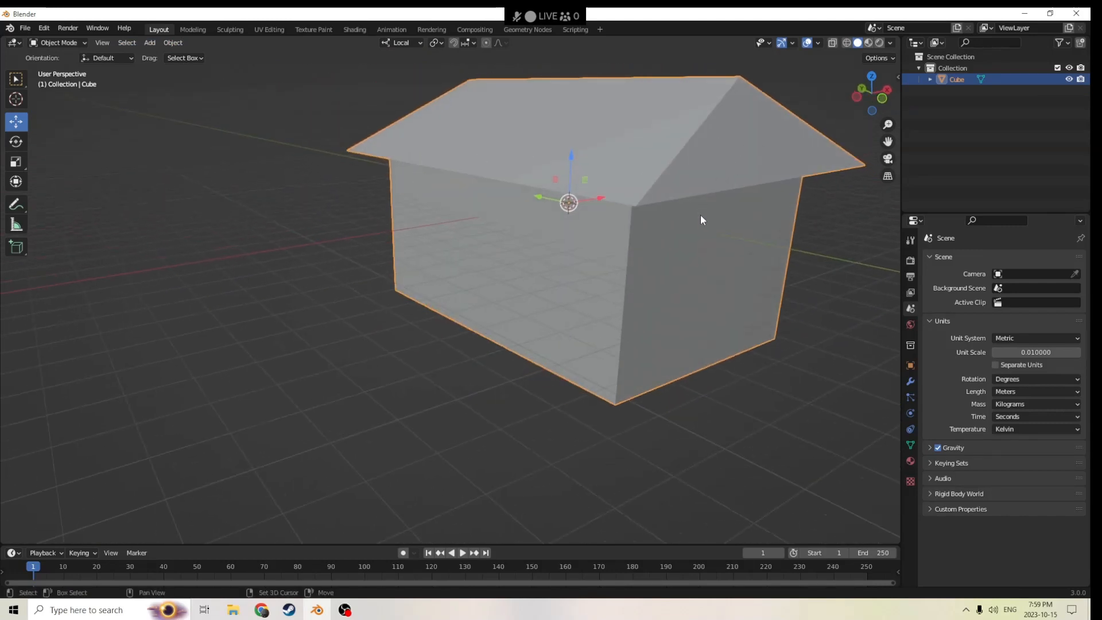
Step: Add a new cube and move it along X until it reaches the house's long side wall
key(shift+a)
mouse_move(649, 218)
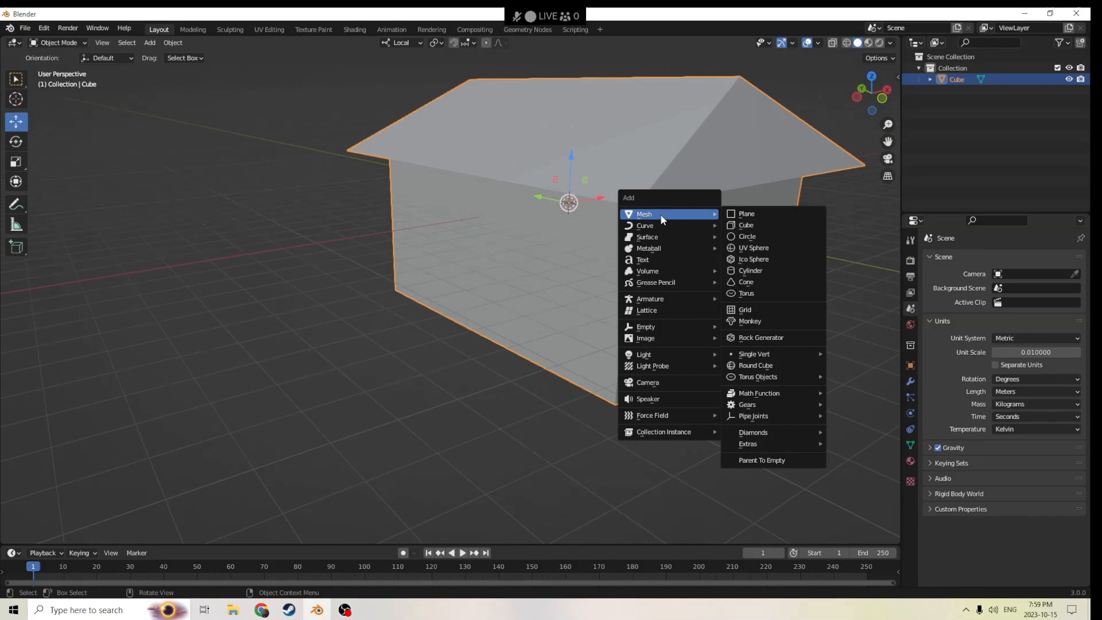
click(736, 225)
scroll(730, 224, up, 5)
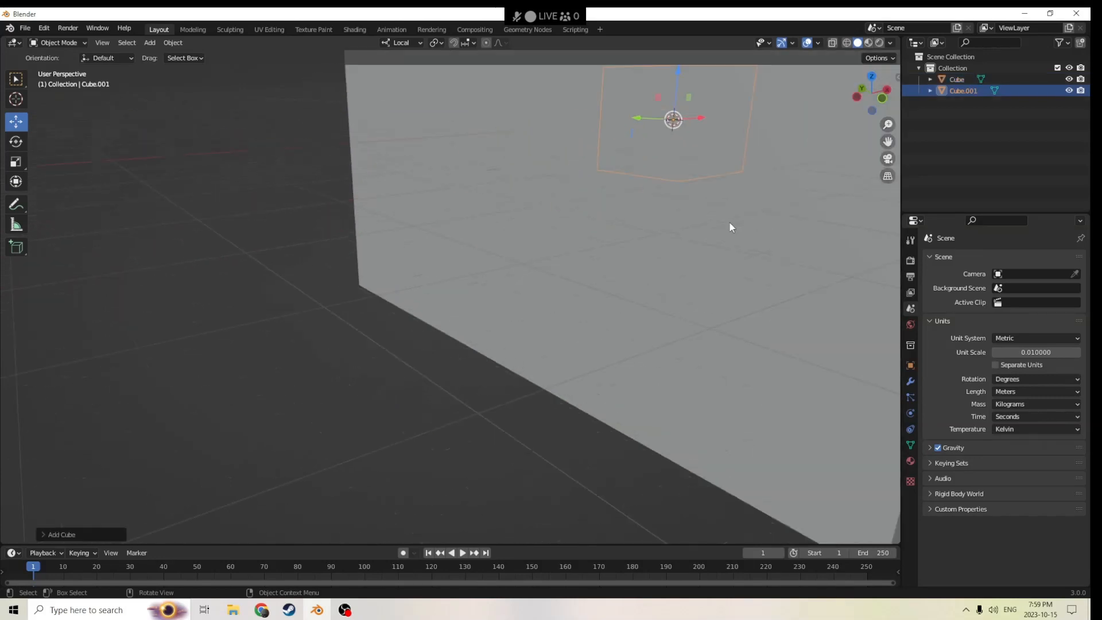
middle_drag(729, 226, 592, 171)
scroll(583, 187, up, 4)
drag(889, 141, 1068, 399)
scroll(613, 139, down, 3)
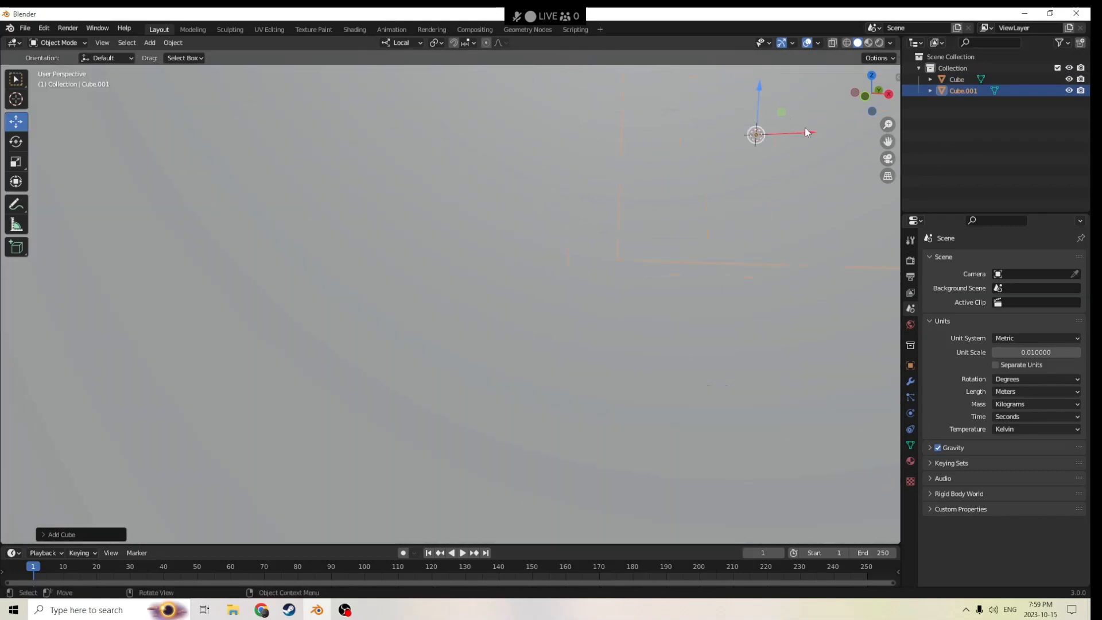
drag(805, 131, 319, 120)
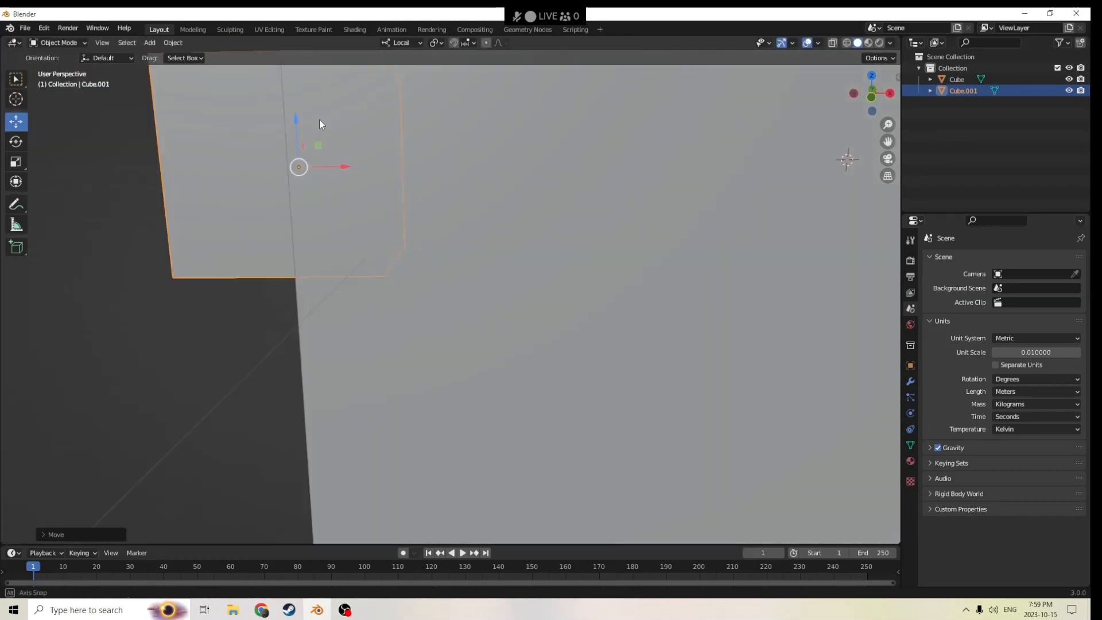
Step: Shift the cube back along X so it passes through the wall, and lower it along Z
middle_drag(319, 119, 168, 109)
scroll(387, 114, down, 1)
scroll(340, 158, up, 3)
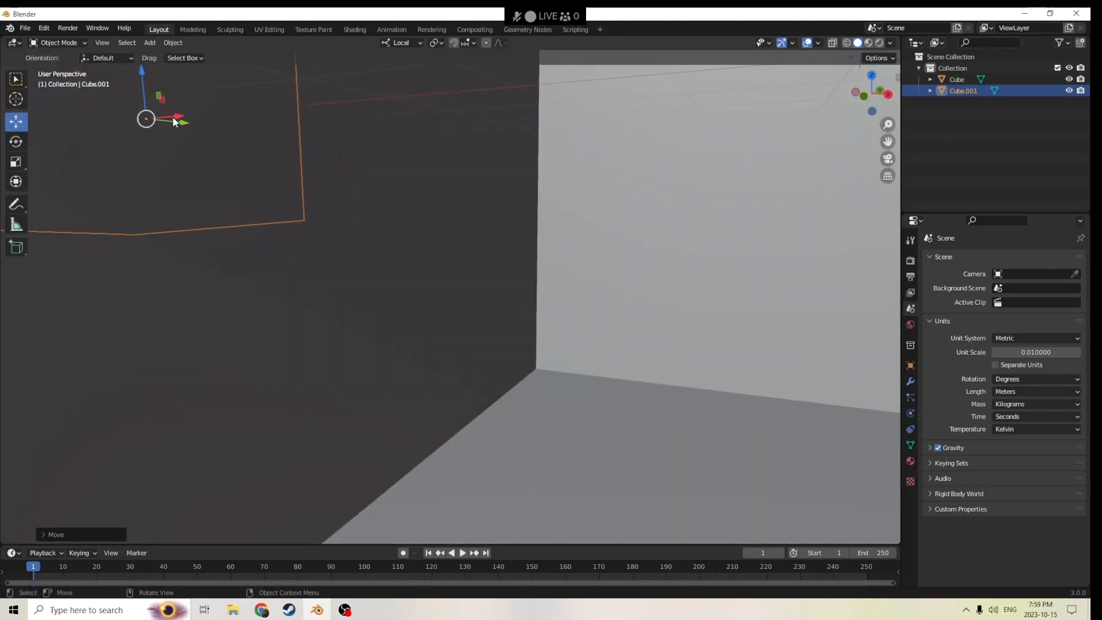
drag(176, 119, 306, 137)
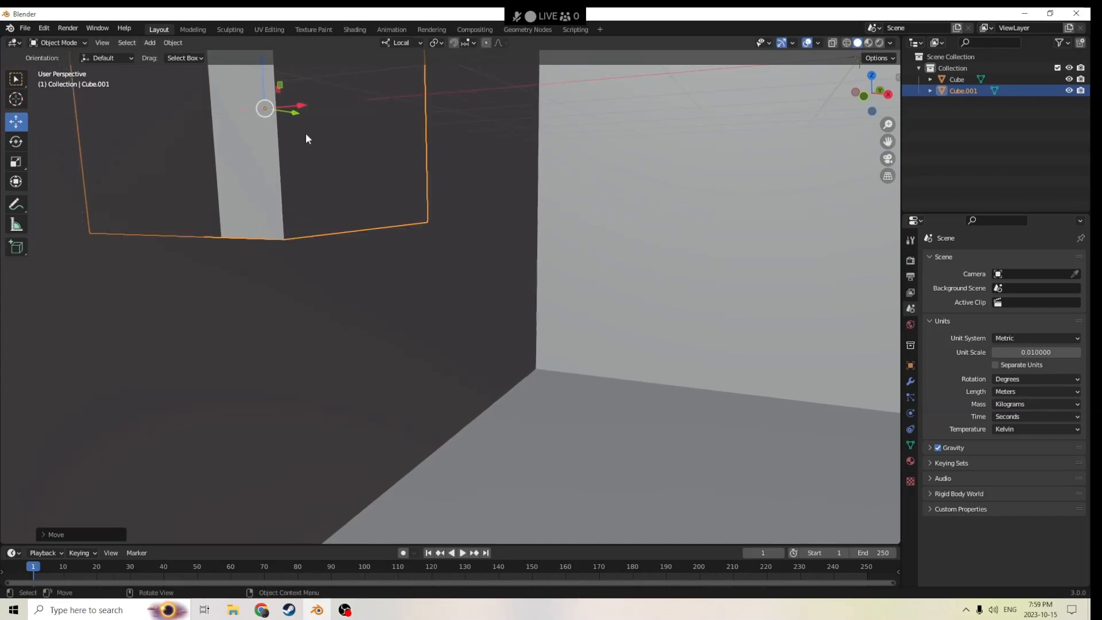
drag(259, 78, 302, 266)
middle_drag(301, 266, 417, 214)
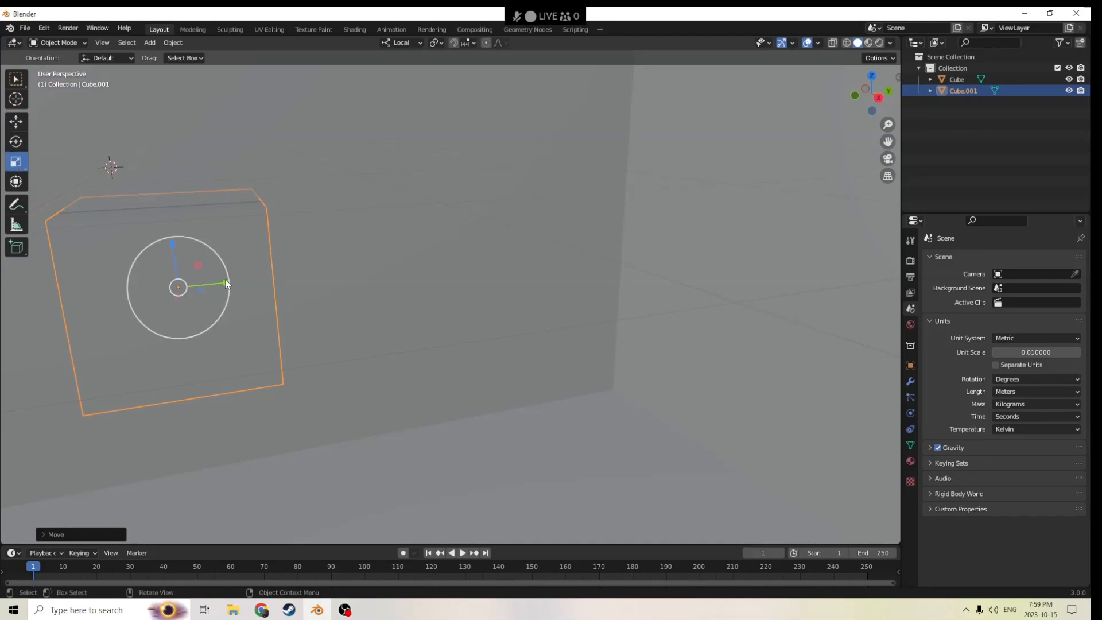
Step: Scale the cube taller along Z and adjust its Y width to a door shape, and lower it to the wall's base
drag(225, 279, 216, 278)
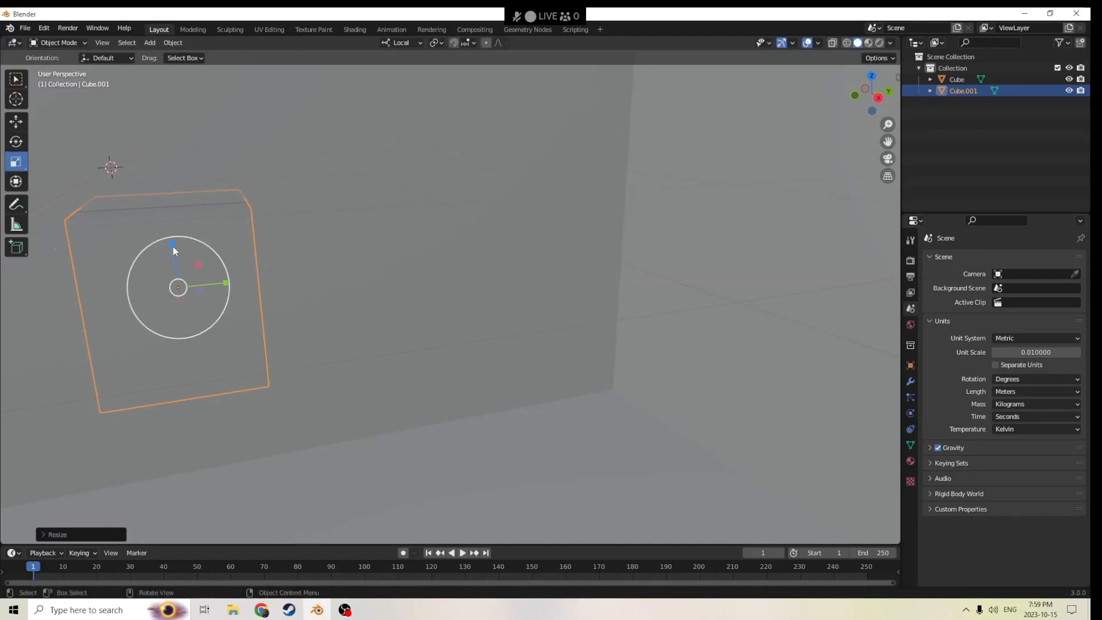
drag(174, 244, 167, 209)
drag(225, 285, 234, 281)
middle_drag(229, 256, 293, 215)
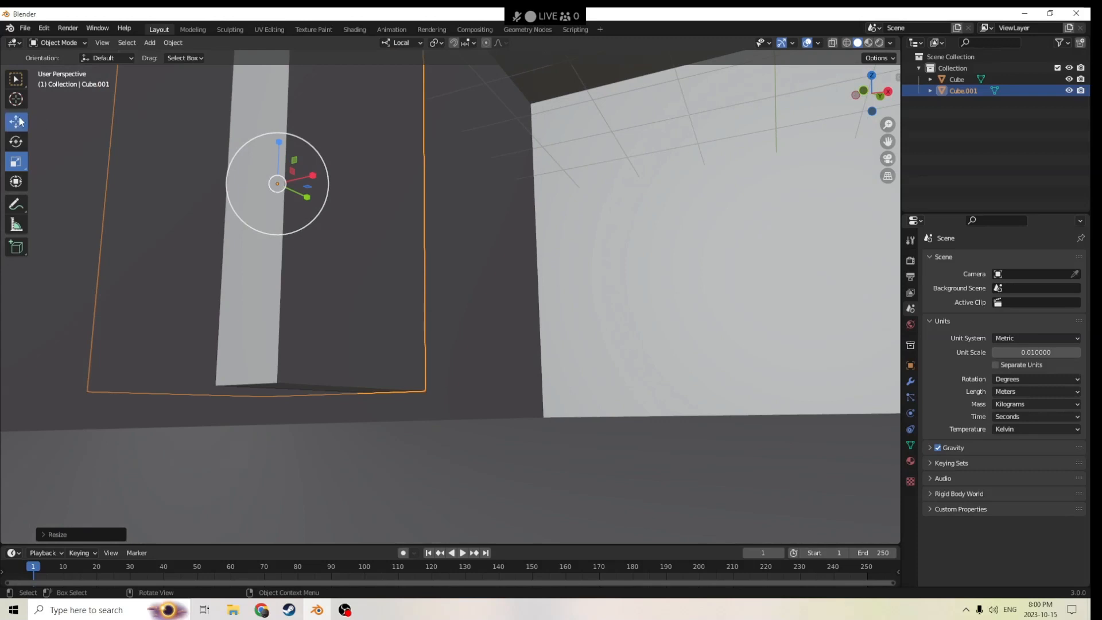
drag(280, 139, 278, 170)
middle_drag(278, 170, 442, 182)
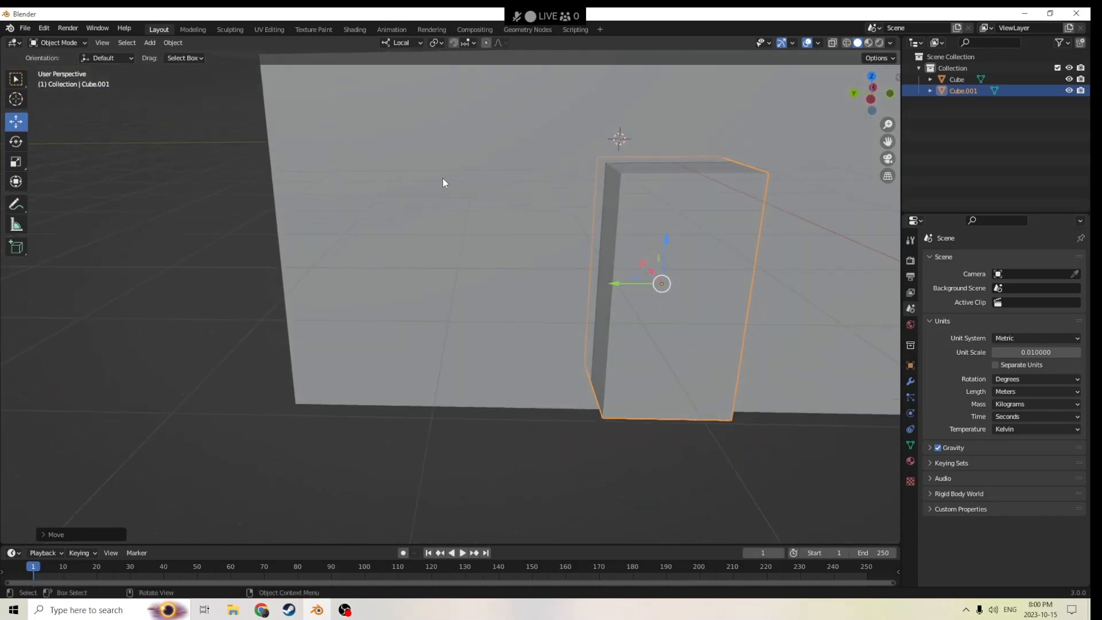
Step: Duplicate the door block and move the copy beside it along the wall, to about Y -0.035 m and Z -0.0046 m
scroll(443, 180, down, 1)
key(shift+d)
right_click(599, 157)
scroll(608, 155, down, 2)
middle_drag(609, 155, 622, 147)
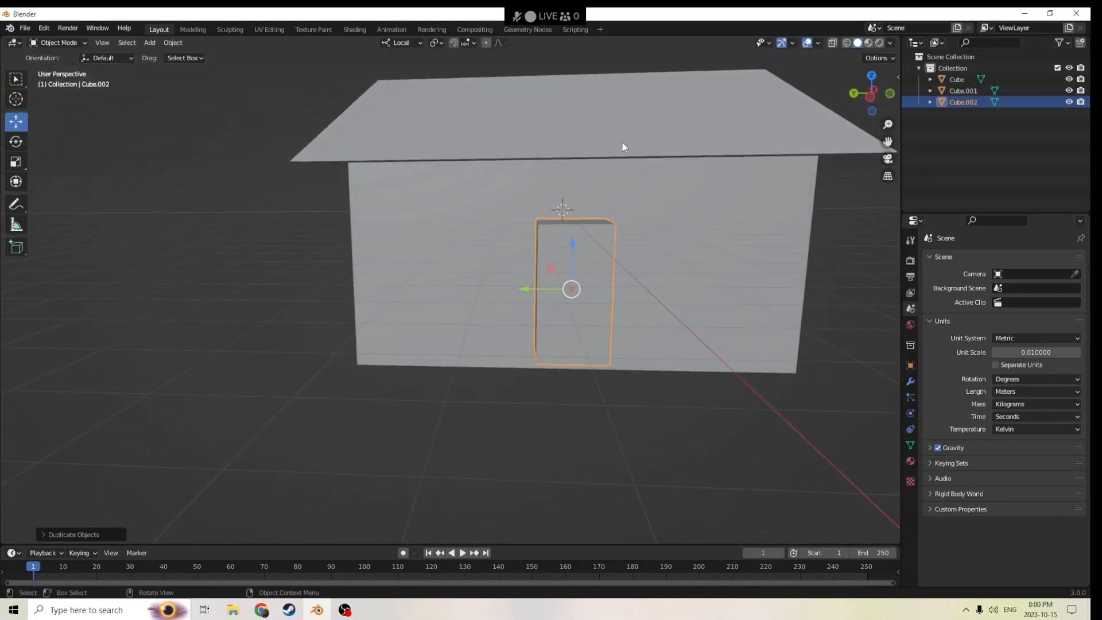
drag(524, 283, 703, 194)
middle_drag(622, 197, 577, 201)
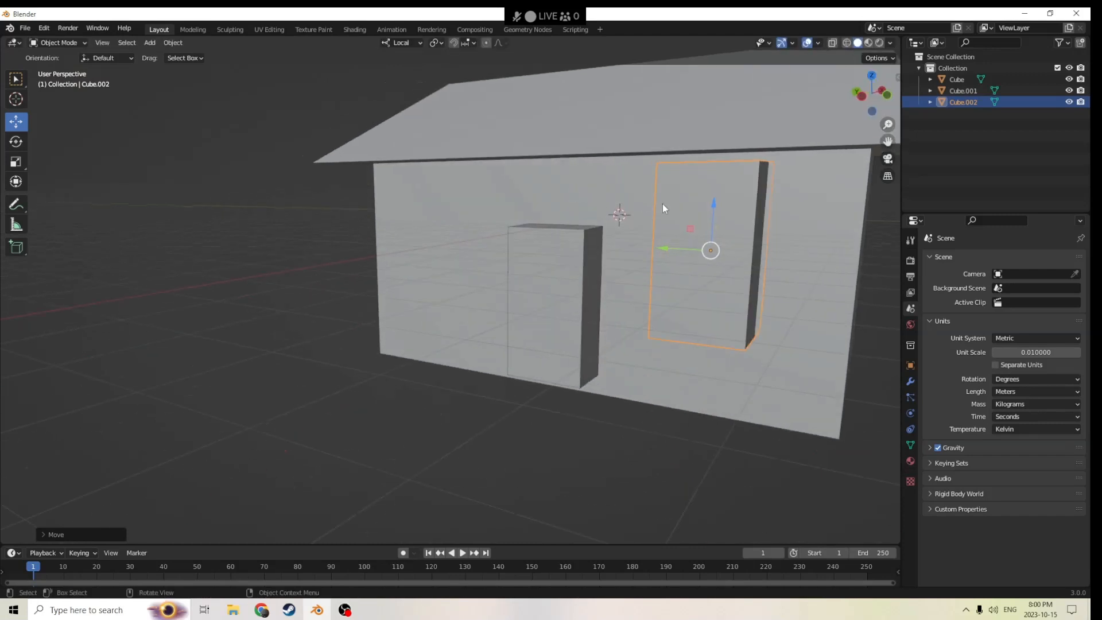
Step: Scale the copied block uniformly by about 0.72 for a window and push it along X into the wall, to about -0.039 m
scroll(661, 204, down, 2)
middle_drag(661, 204, 522, 208)
scroll(757, 214, up, 1)
key(s)
click(752, 214)
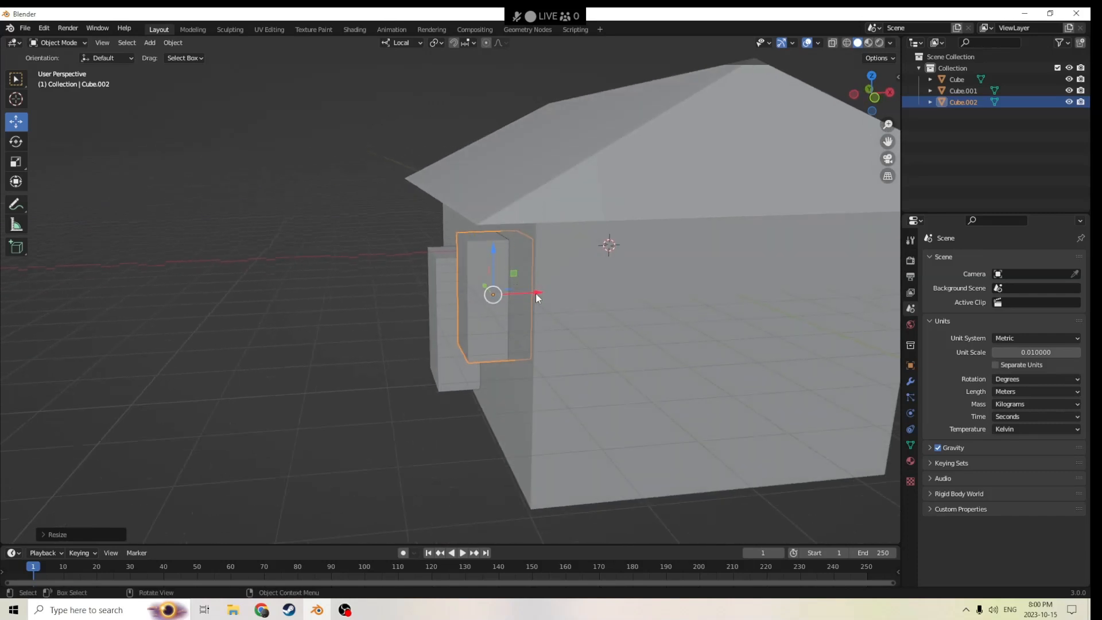
drag(536, 294, 553, 294)
middle_drag(553, 294, 577, 261)
Step: Duplicate the window block and set the copy's Y location to 0.035449 m, on the opposite side of the door
key(shift+d)
right_click(797, 238)
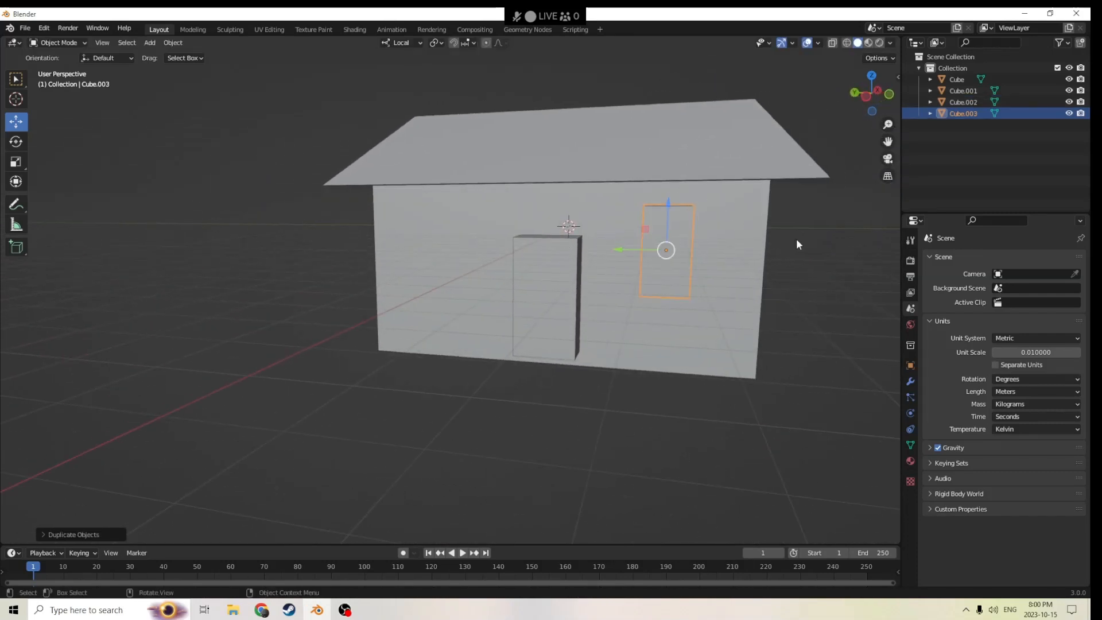
click(910, 365)
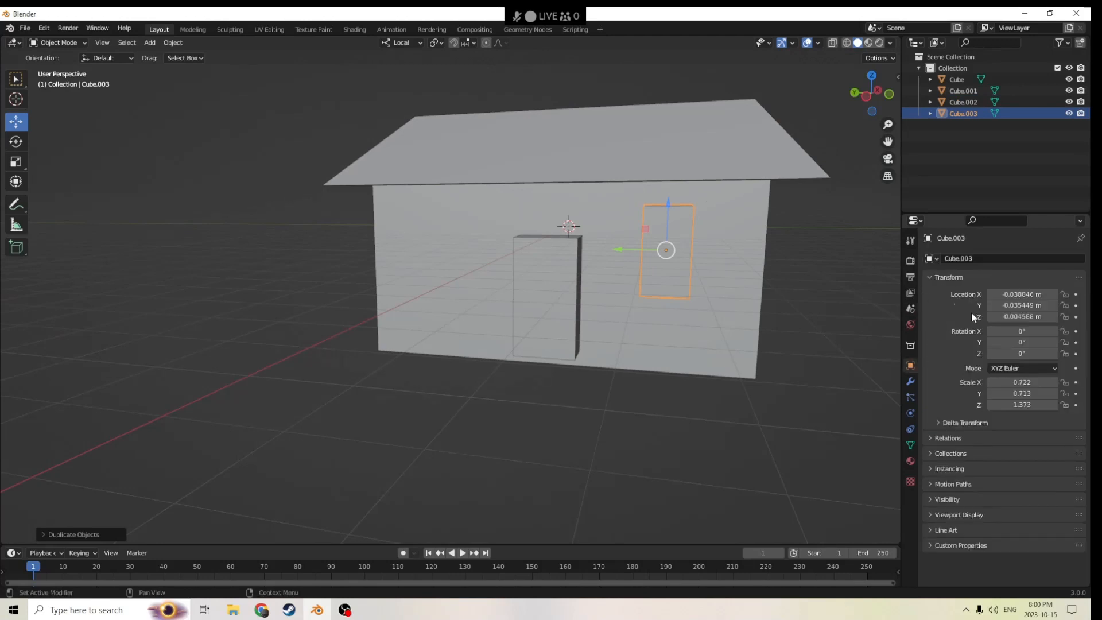
drag(619, 251, 575, 250)
right_click(576, 249)
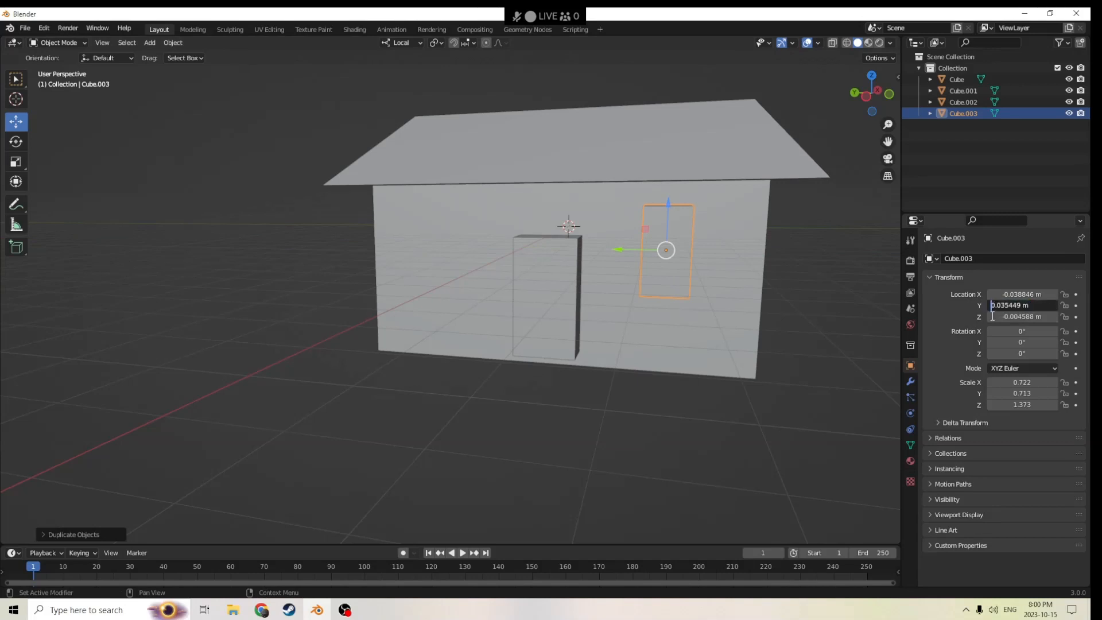
key(Return)
scroll(718, 257, up, 3)
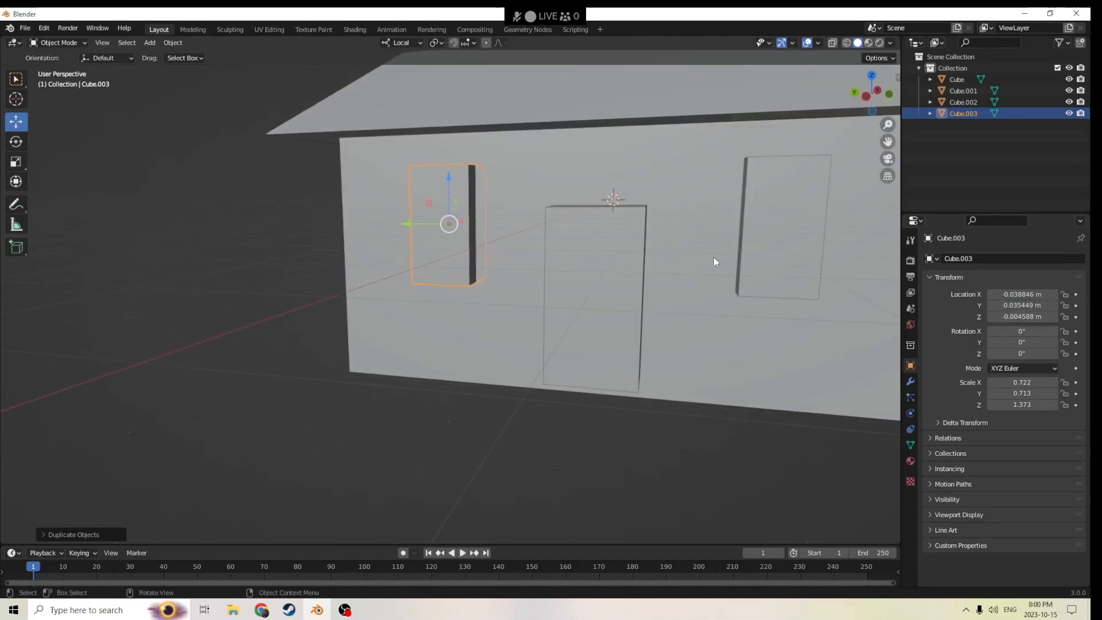
middle_drag(714, 257, 624, 261)
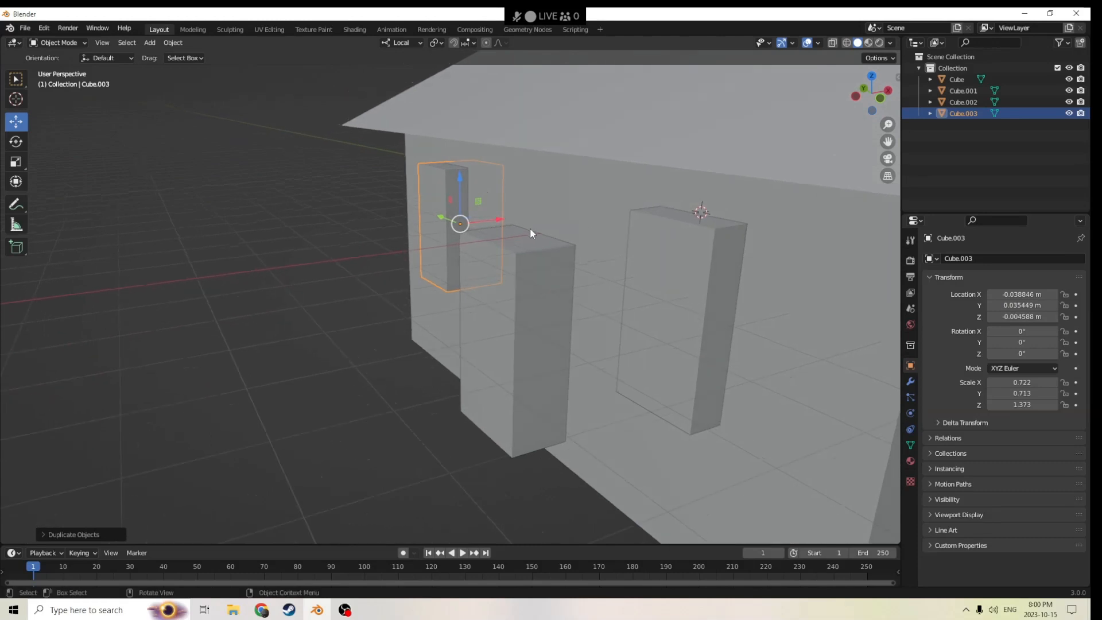
Step: Move the door block along X farther into the wall, to about -0.039 m
middle_drag(529, 227, 570, 275)
click(524, 311)
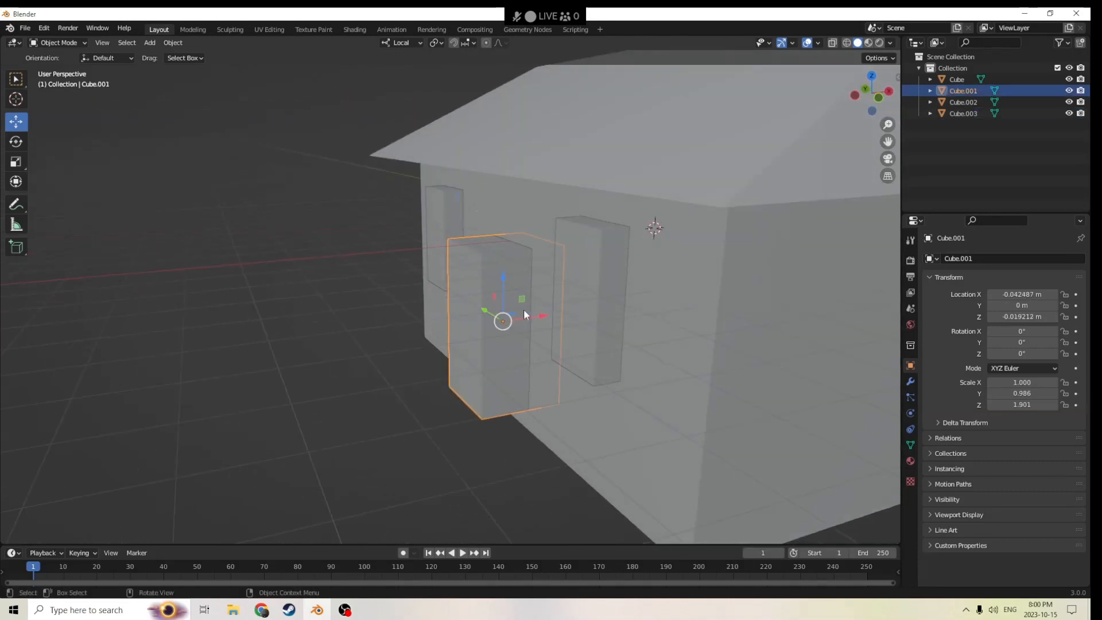
drag(539, 313, 565, 305)
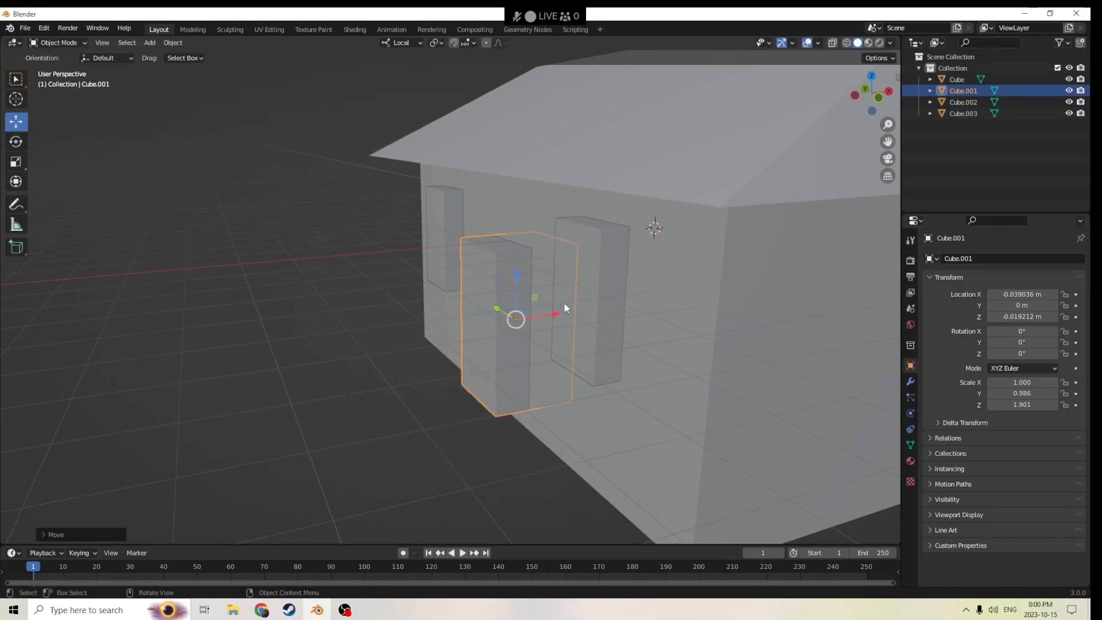
Step: Duplicate the window block at Y -0.035449 m in place and set the copy's X location to 0.038846 m for the opposite wall
click(602, 284)
middle_drag(601, 284, 468, 276)
scroll(539, 273, up, 8)
middle_drag(456, 277, 573, 273)
scroll(573, 273, down, 6)
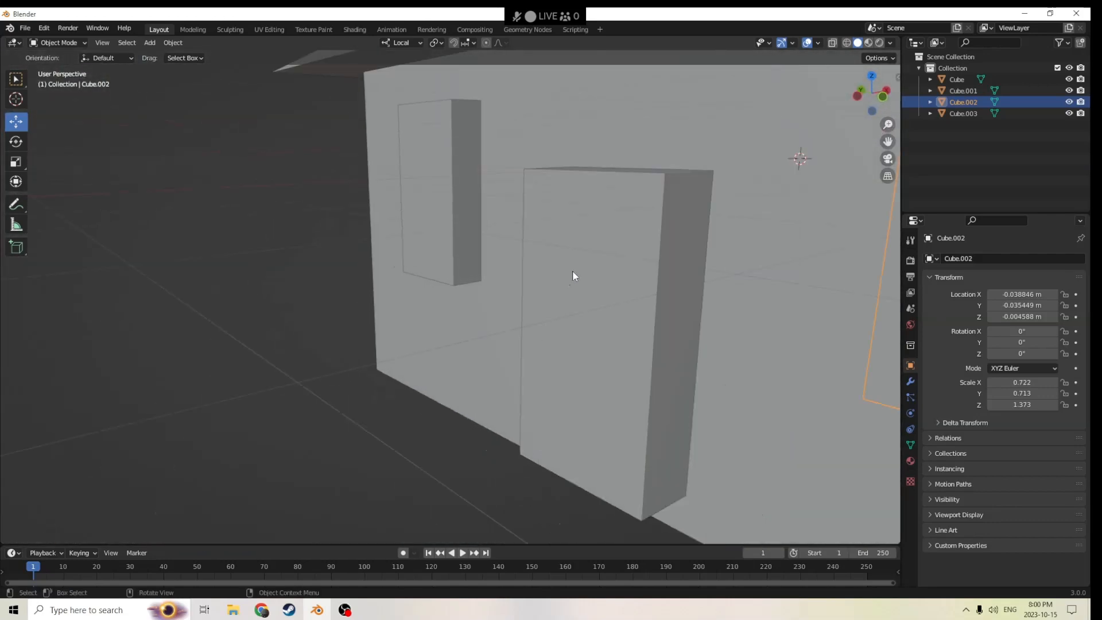
key(shift+d)
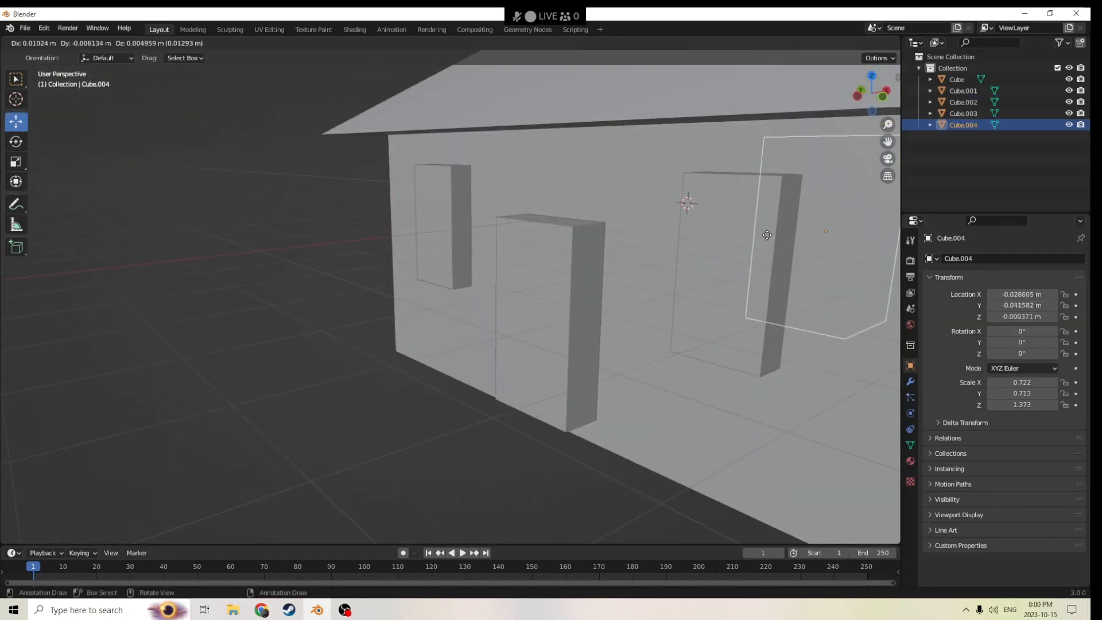
right_click(765, 233)
scroll(713, 259, down, 3)
middle_drag(713, 259, 638, 284)
drag(599, 300, 660, 289)
right_click(660, 289)
click(998, 293)
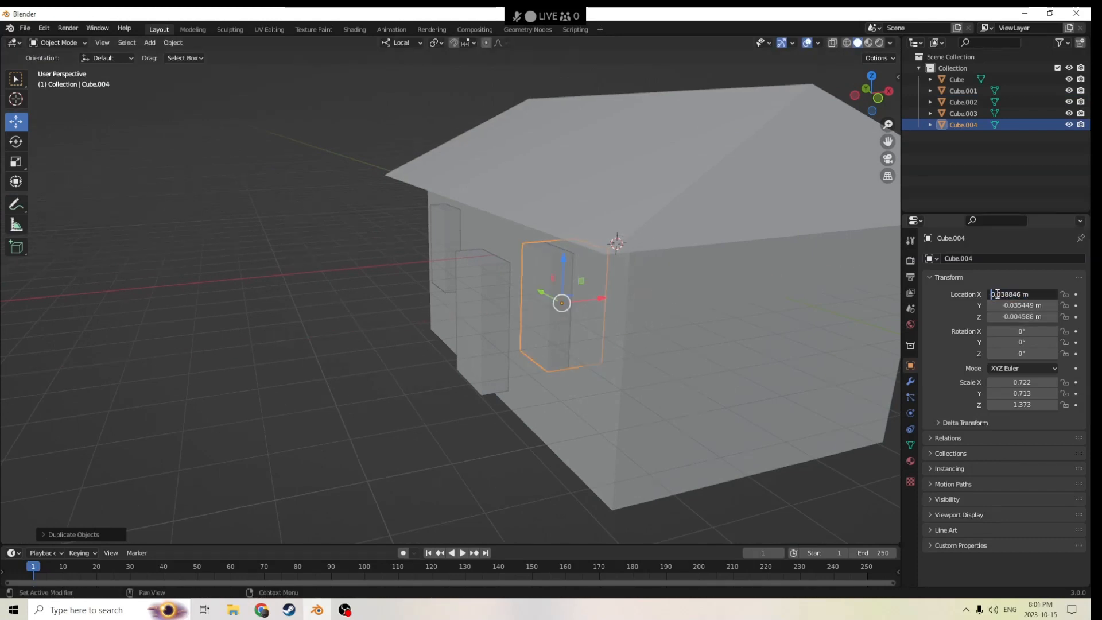
key(Return)
middle_drag(753, 279, 895, 281)
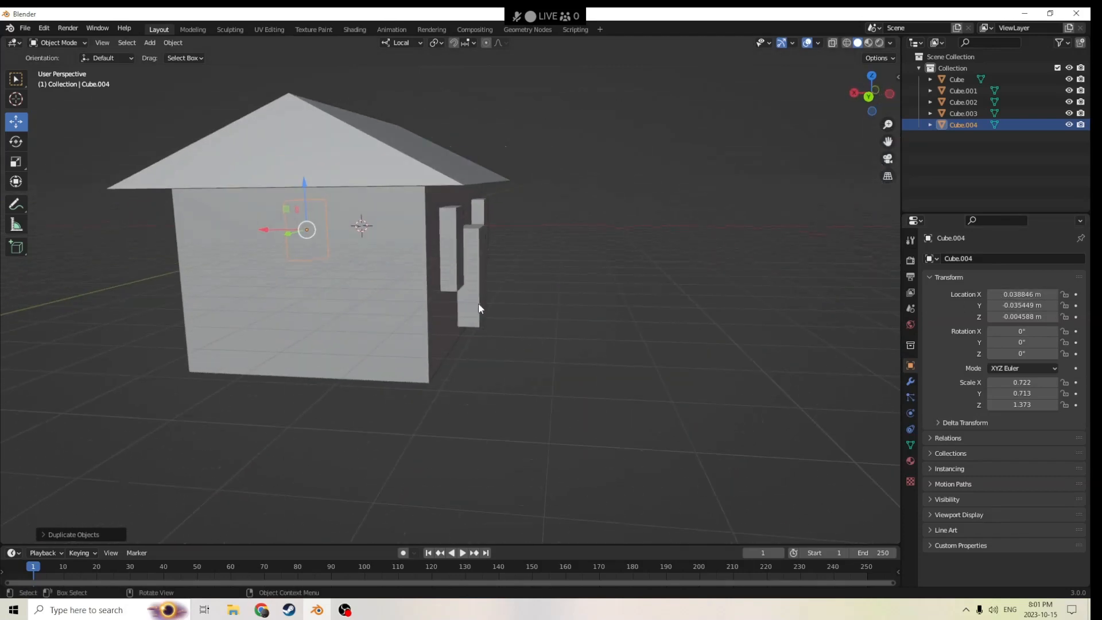
Step: Duplicate the window block at Y 0.035449 m in place and set the copy's X location to 0.038846 m
click(453, 262)
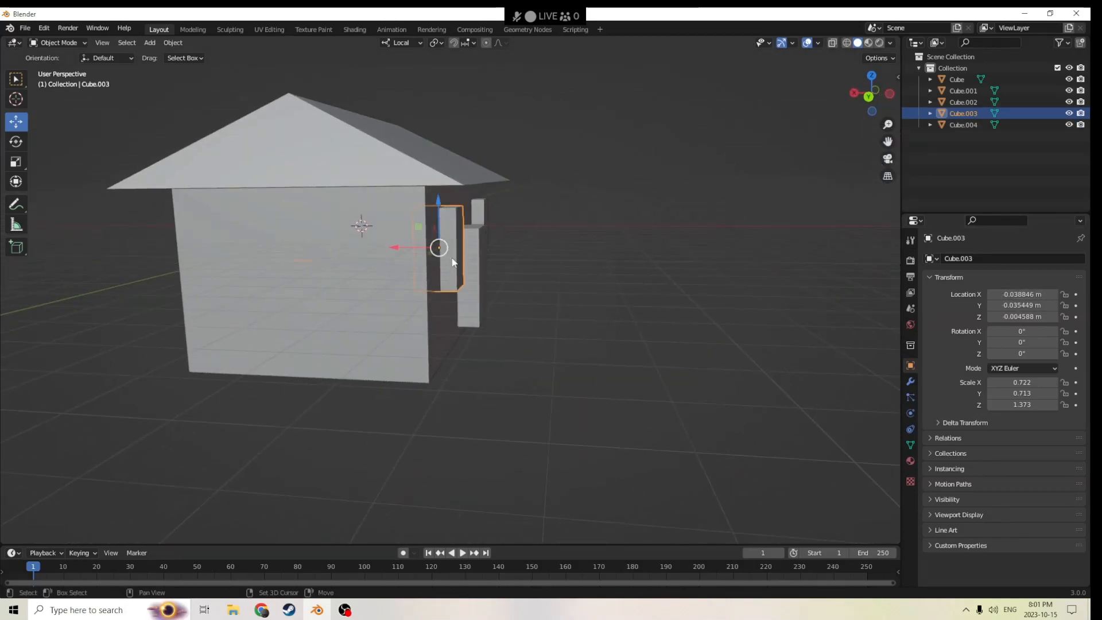
key(shift+d)
right_click(543, 256)
scroll(447, 262, up, 3)
mouse_move(448, 264)
middle_down()
mouse_move(457, 280)
mouse_move(425, 254)
mouse_move(418, 263)
mouse_move(435, 264)
middle_up()
scroll(418, 262, down, 3)
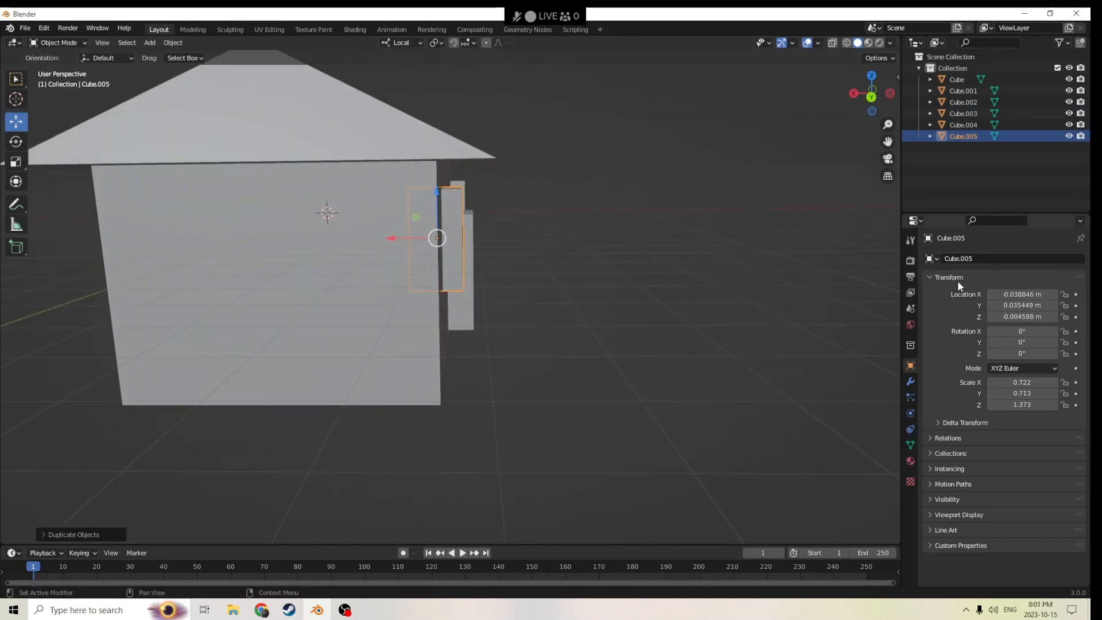
drag(392, 238, 318, 240)
right_click(318, 240)
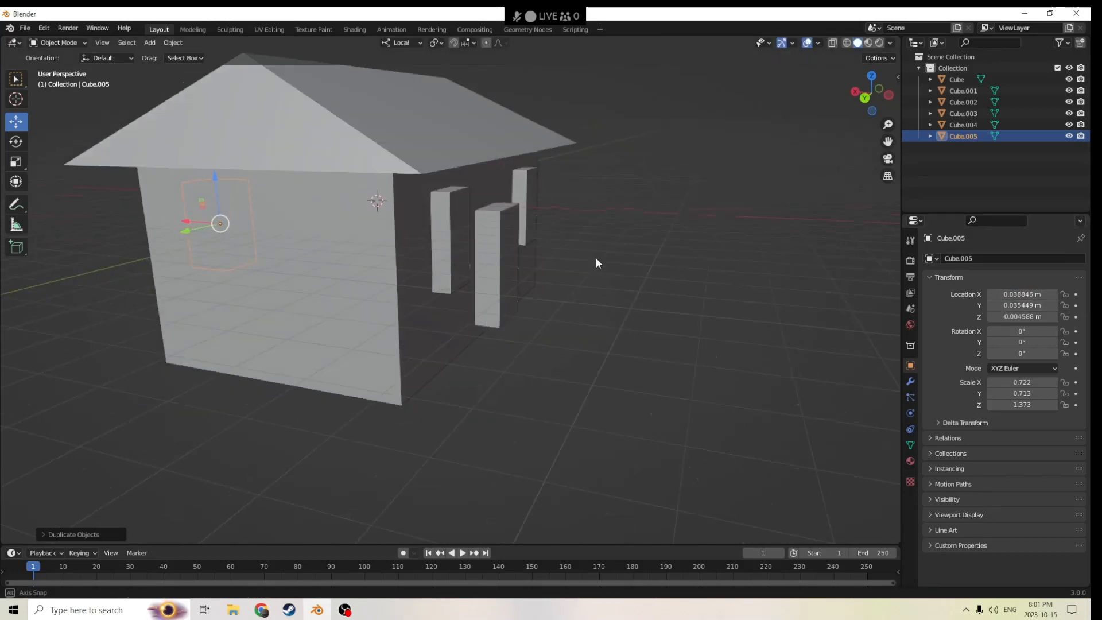
middle_drag(517, 258, 596, 257)
Step: Duplicate the door block in place and set the copy's X location to 0.039036 m, in the opposite wall
click(505, 251)
scroll(506, 253, up, 1)
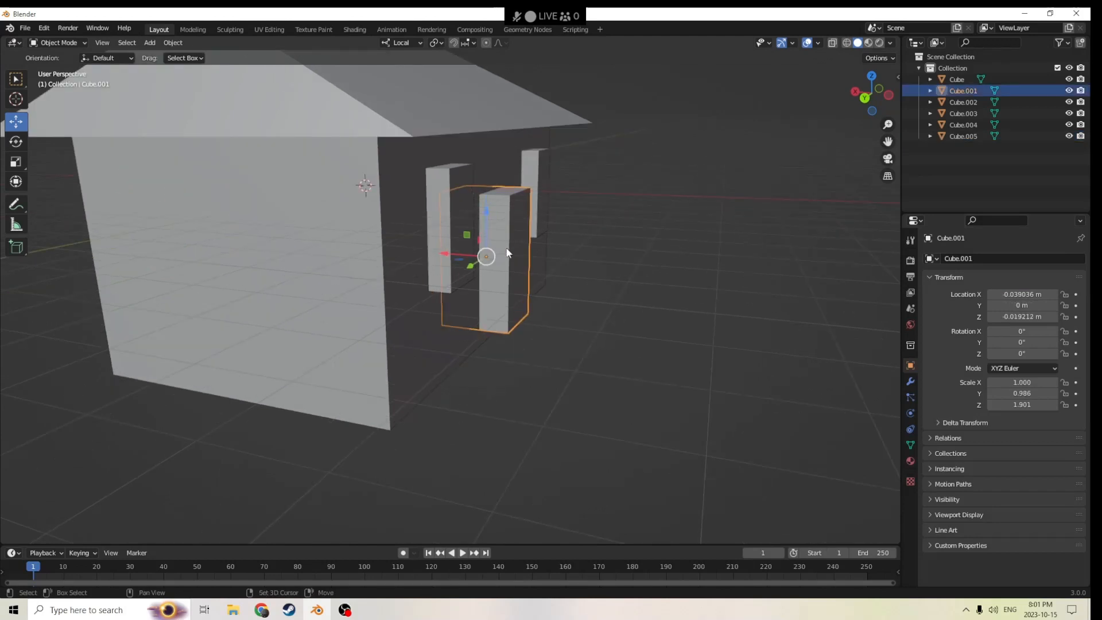
key(shift+d)
right_click(611, 236)
middle_drag(610, 236, 648, 246)
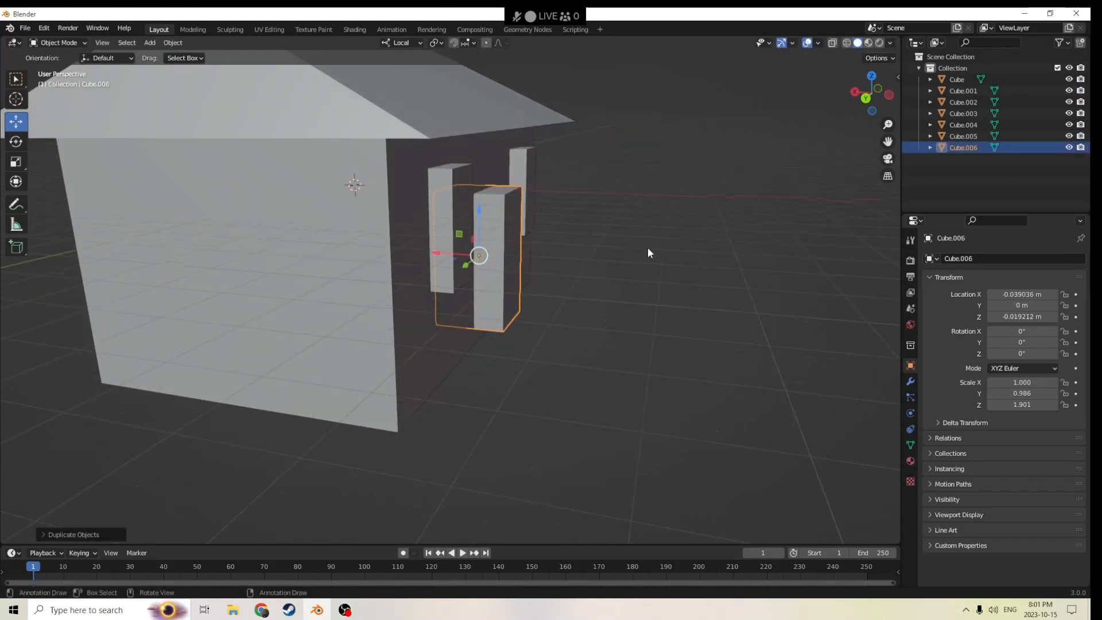
drag(439, 251, 403, 239)
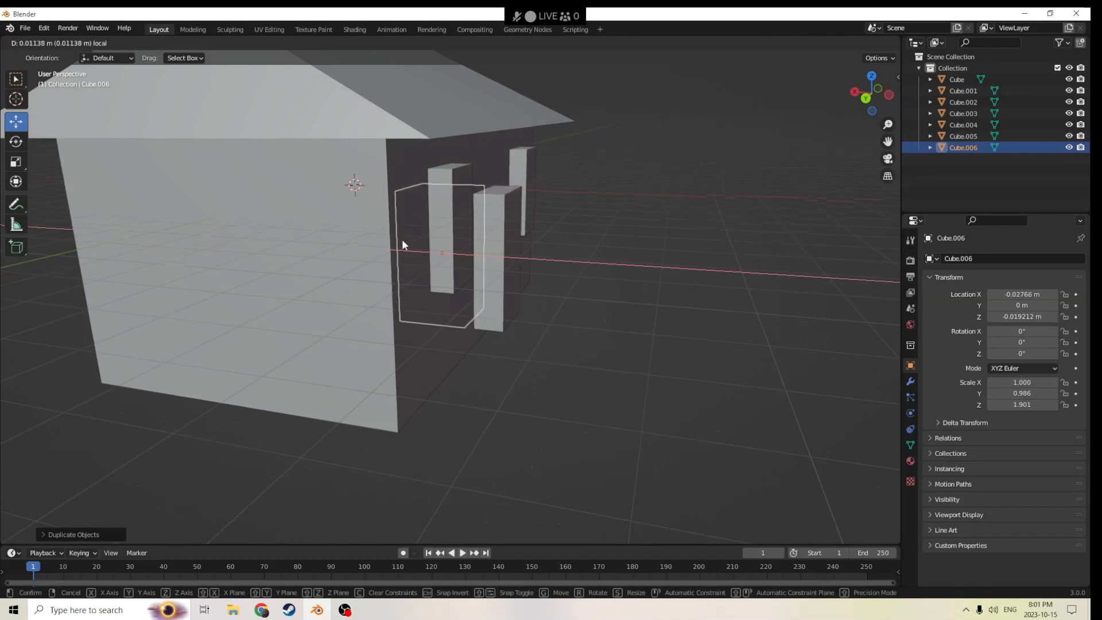
right_click(402, 239)
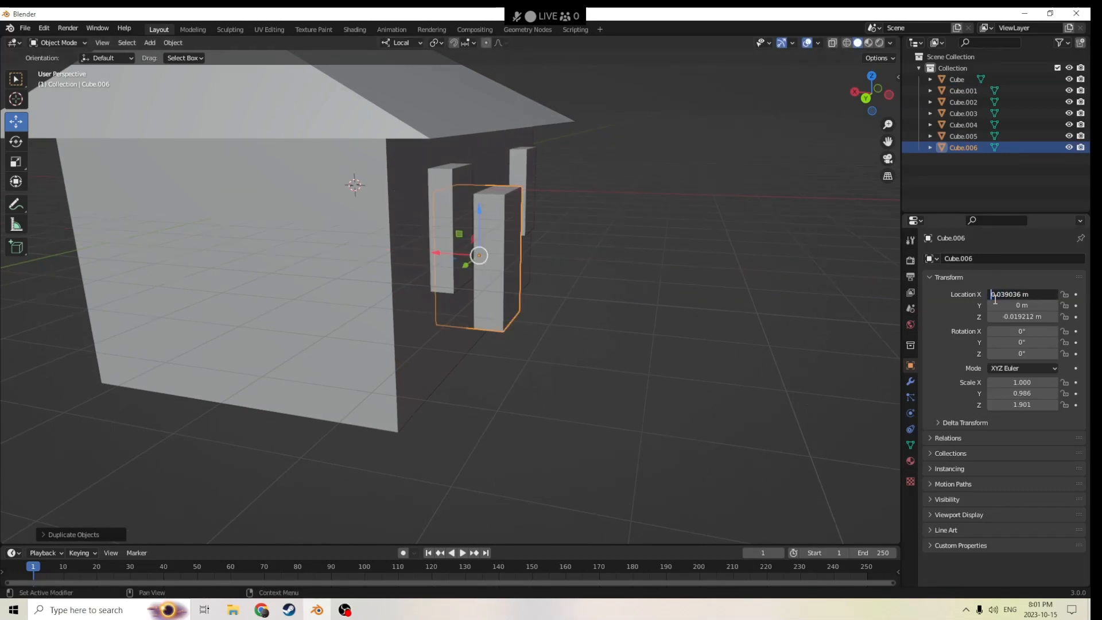
key(Return)
middle_drag(508, 224, 402, 229)
scroll(659, 212, down, 3)
scroll(402, 229, up, 3)
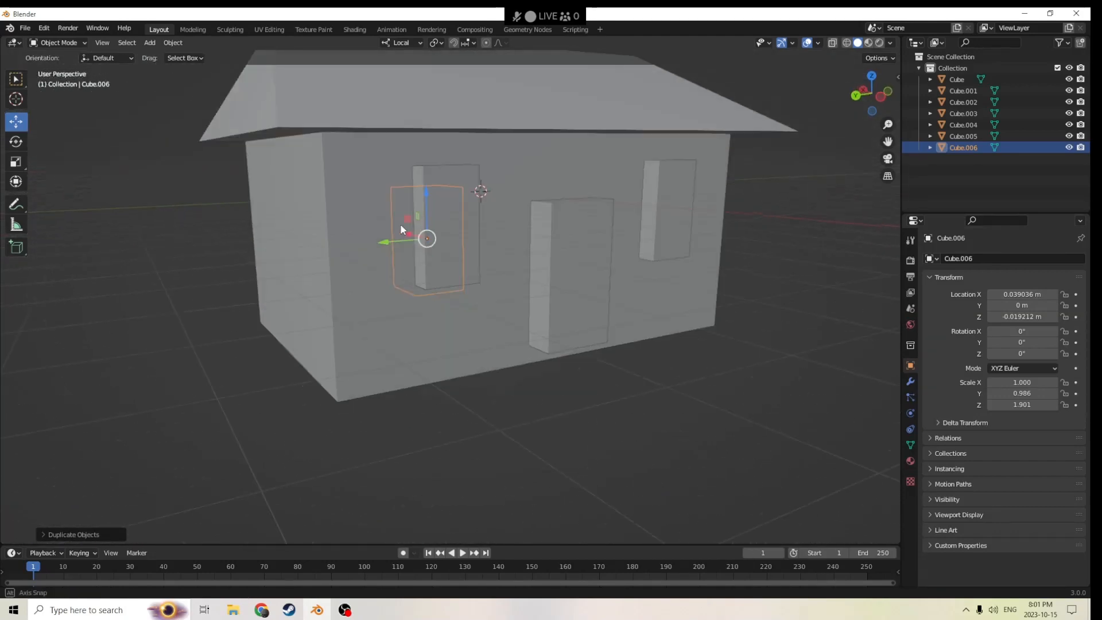
Step: Duplicate the door block and both window blocks of one wall and move the copies outward along X, clear of the house
click(459, 193)
middle_drag(460, 193, 591, 250)
shift+click(594, 251)
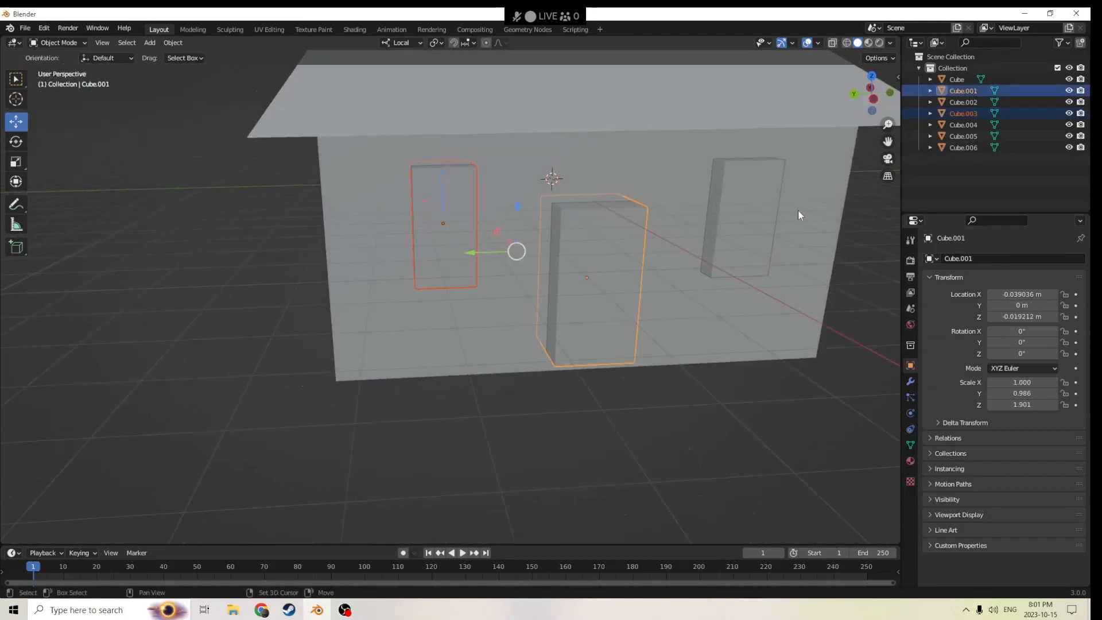
shift+click(750, 213)
middle_drag(749, 212, 444, 216)
key(shift+d)
right_click(766, 217)
key(g)
key(x)
key(x)
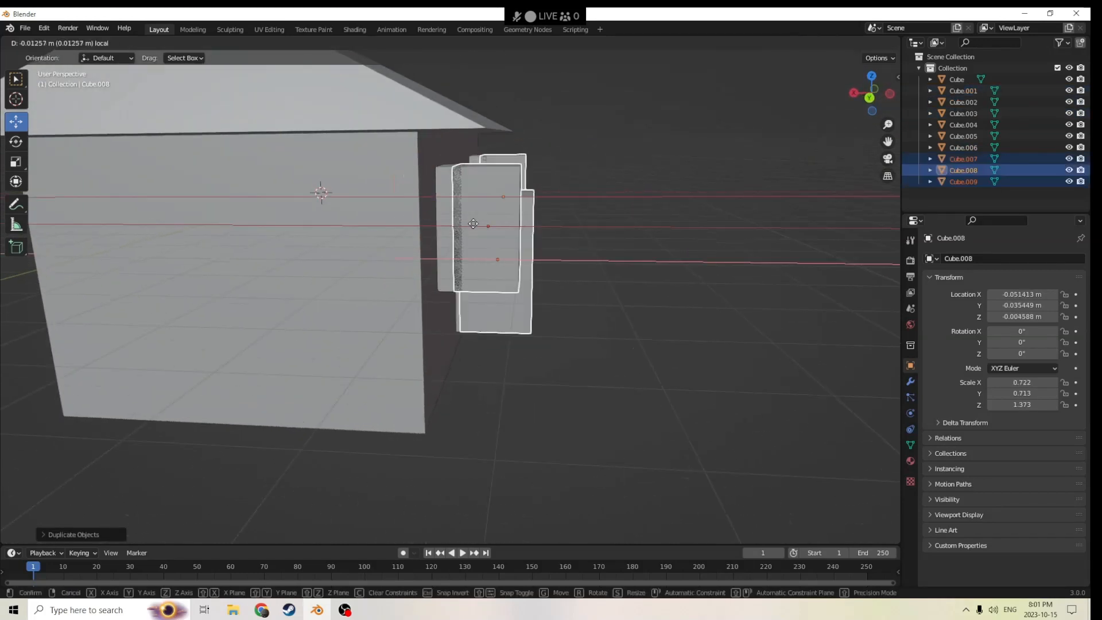
click(597, 226)
middle_drag(597, 226, 500, 225)
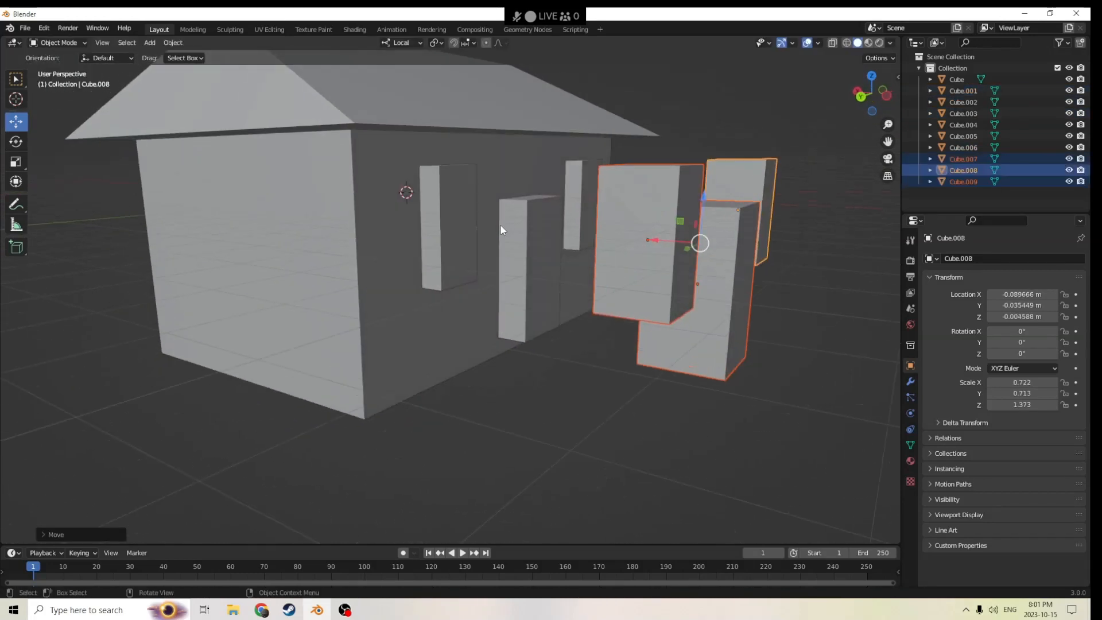
Step: Subtract the six door and window blocks in the walls from the house with Bool Tool's Brush Boolean Difference, keeping the house active
click(583, 192)
shift+click(537, 255)
shift+click(456, 233)
scroll(455, 233, up, 3)
middle_drag(456, 233, 185, 278)
shift+click(74, 267)
shift+click(219, 301)
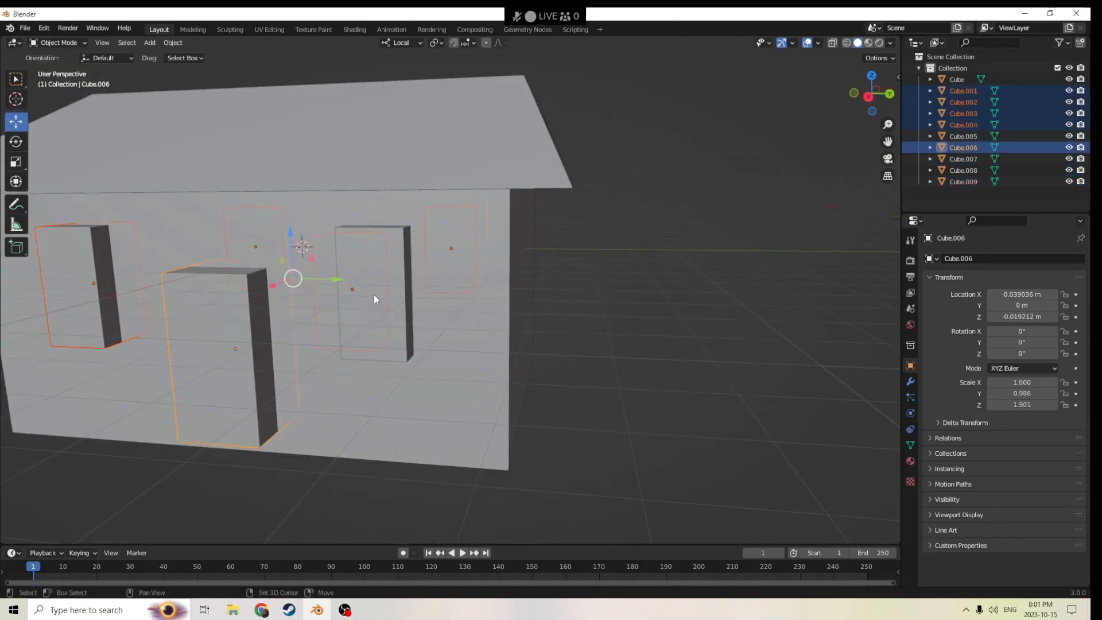
shift+click(374, 294)
shift+click(446, 387)
middle_drag(518, 348, 445, 332)
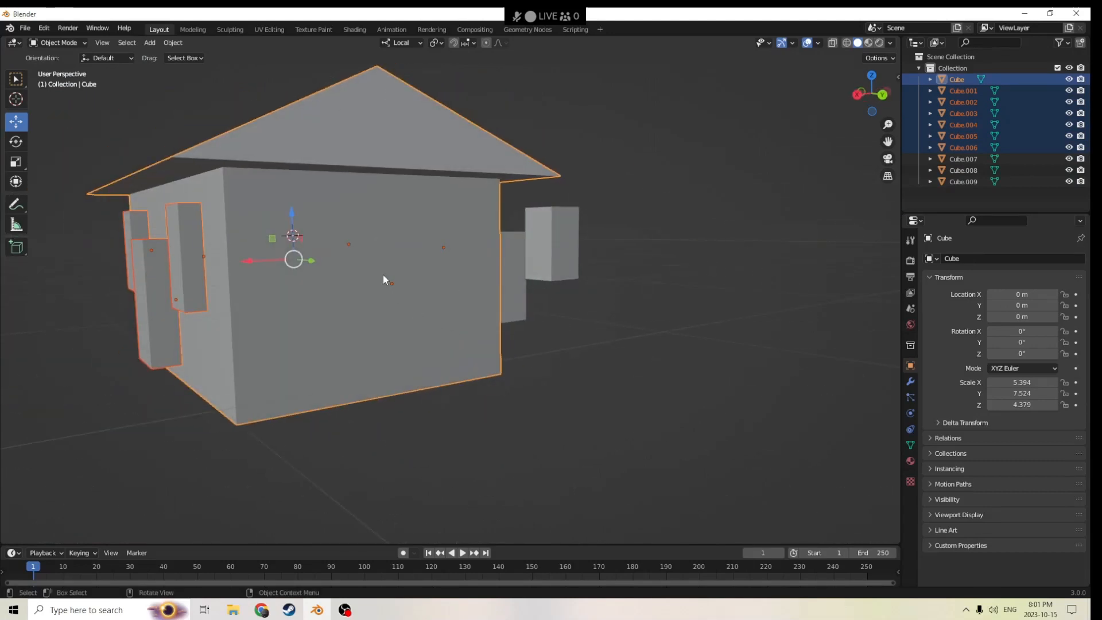
middle_drag(300, 185, 268, 192)
click(171, 44)
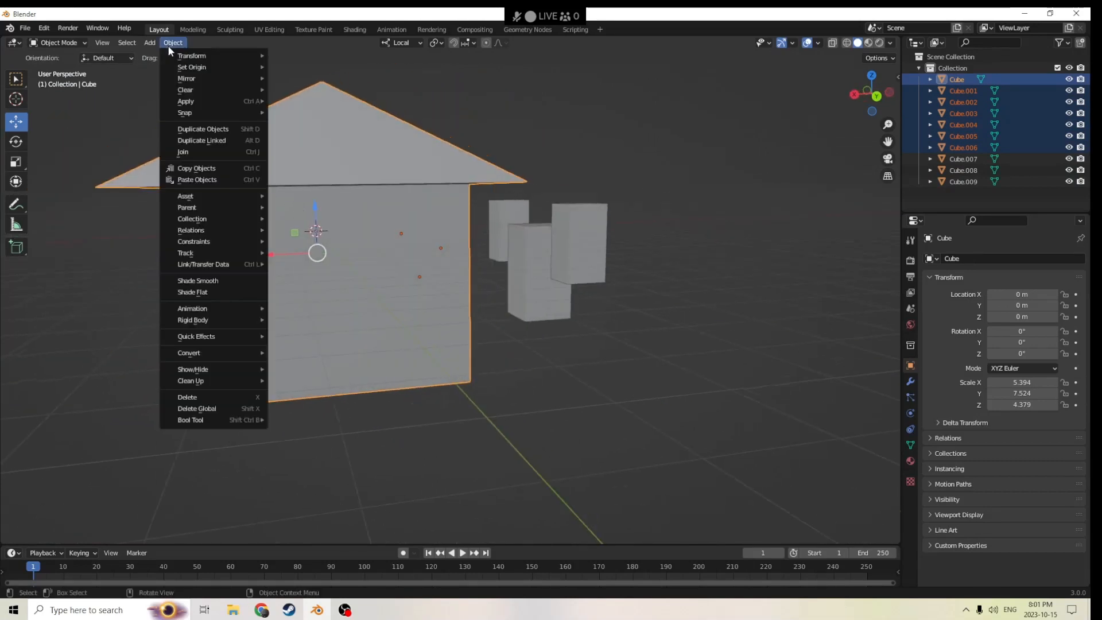
mouse_move(189, 419)
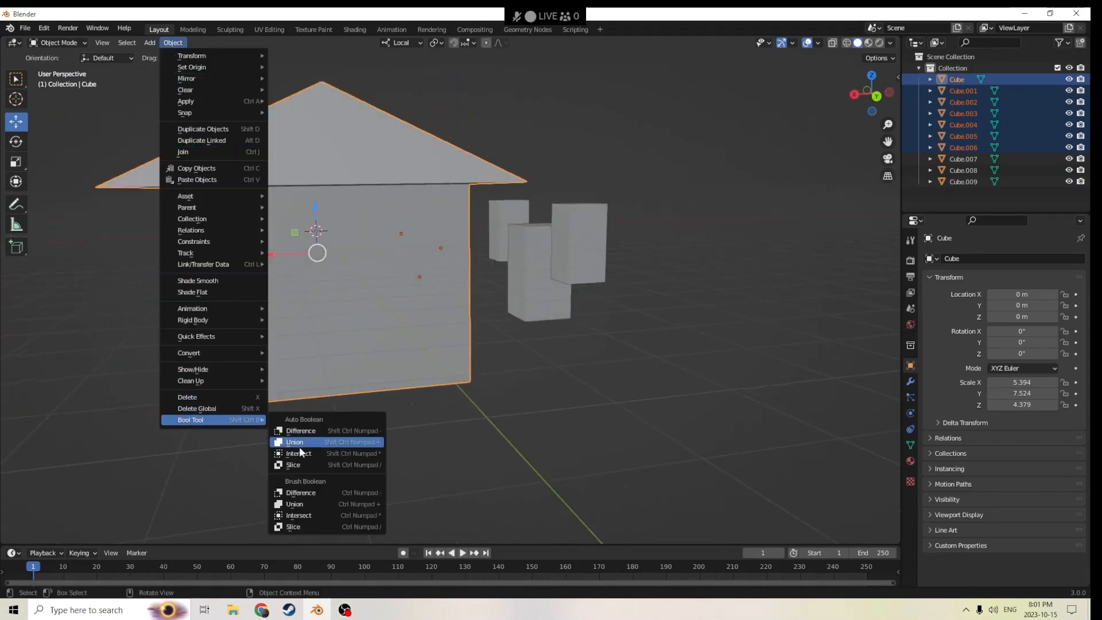
click(302, 491)
middle_drag(390, 452, 418, 337)
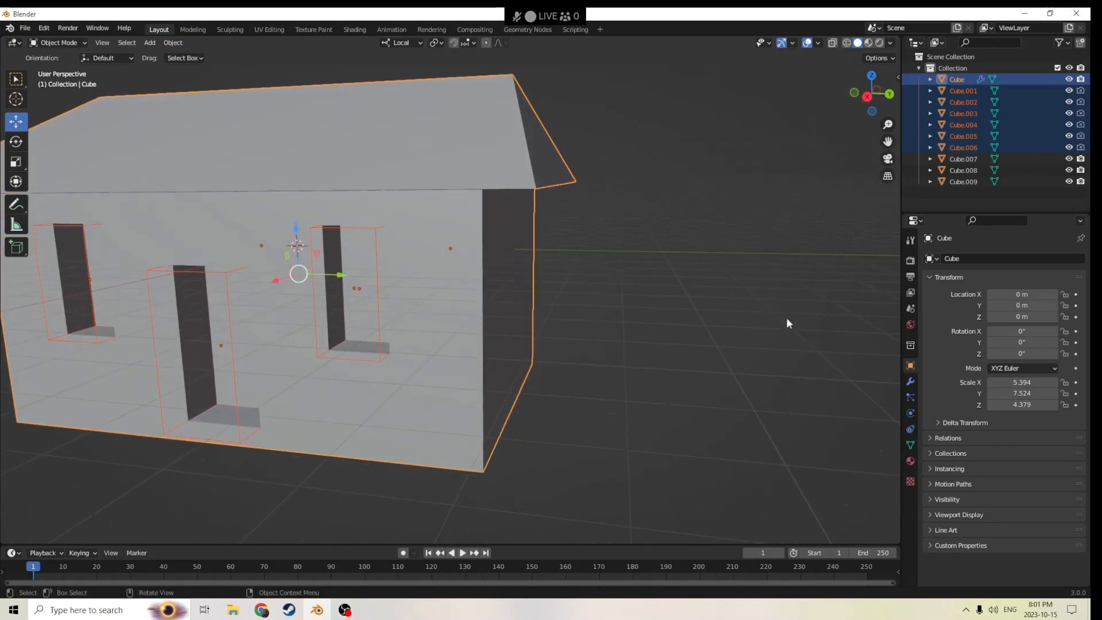
Step: Set the solver to Fast on the house's six Boolean modifiers, BTool_Cube.001 to BTool_Cube.006
click(911, 382)
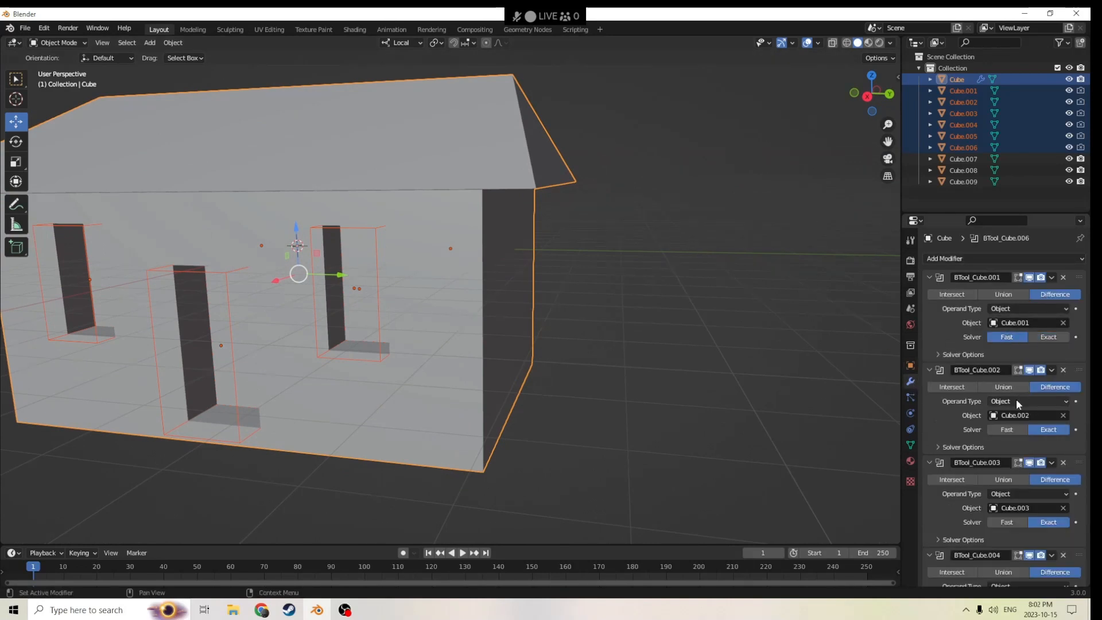
click(1006, 430)
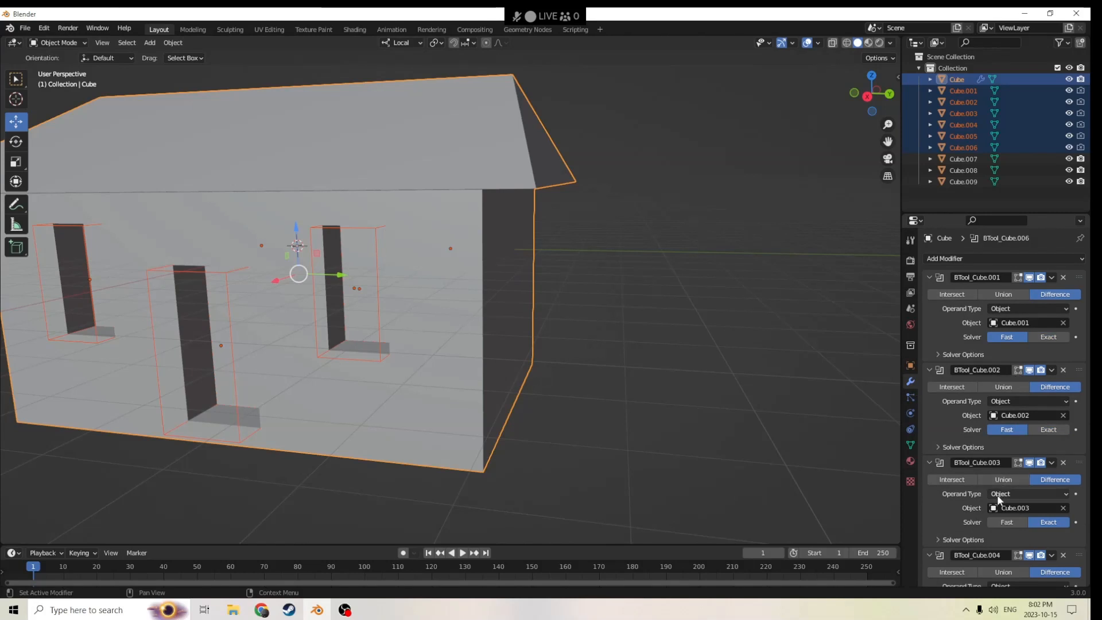
click(1006, 521)
scroll(1009, 508, down, 3)
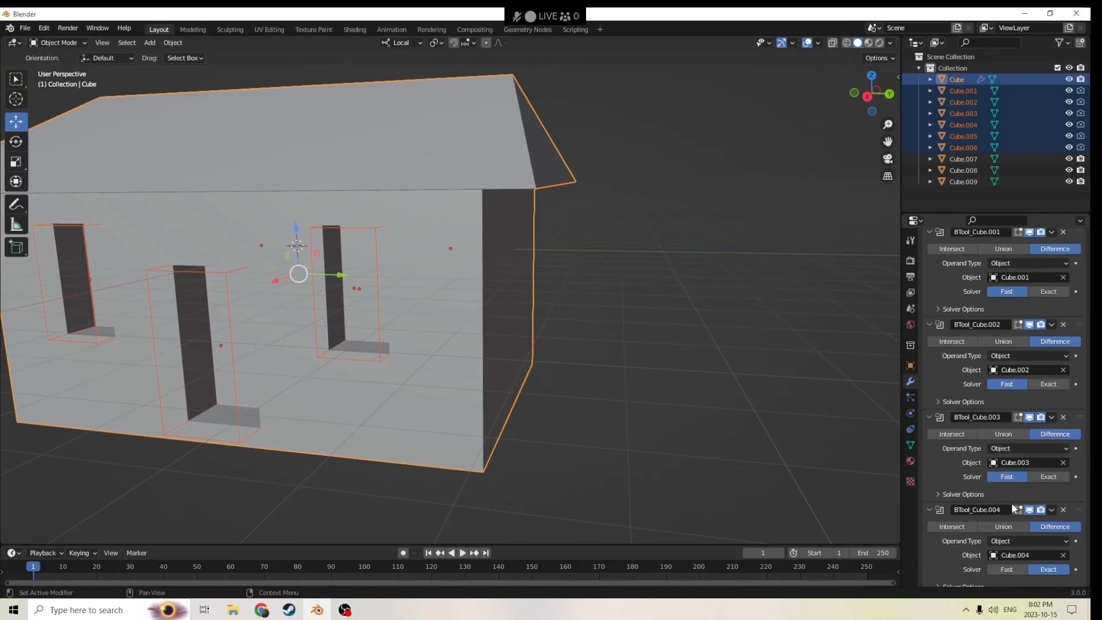
click(1006, 524)
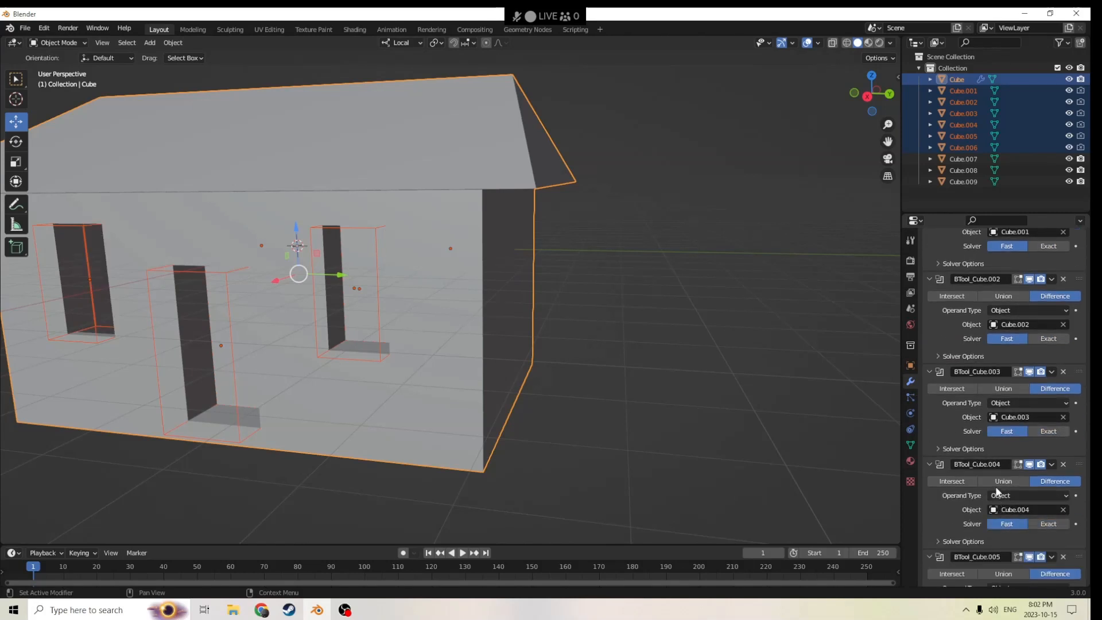
middle_drag(666, 358, 698, 356)
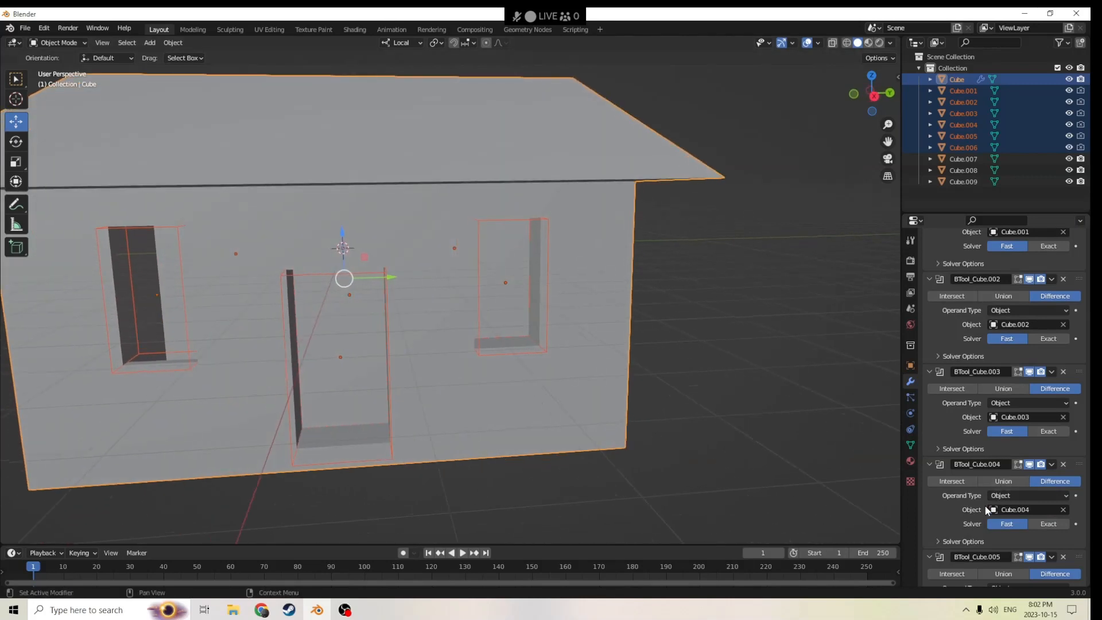
scroll(987, 510, down, 2)
scroll(999, 531, down, 1)
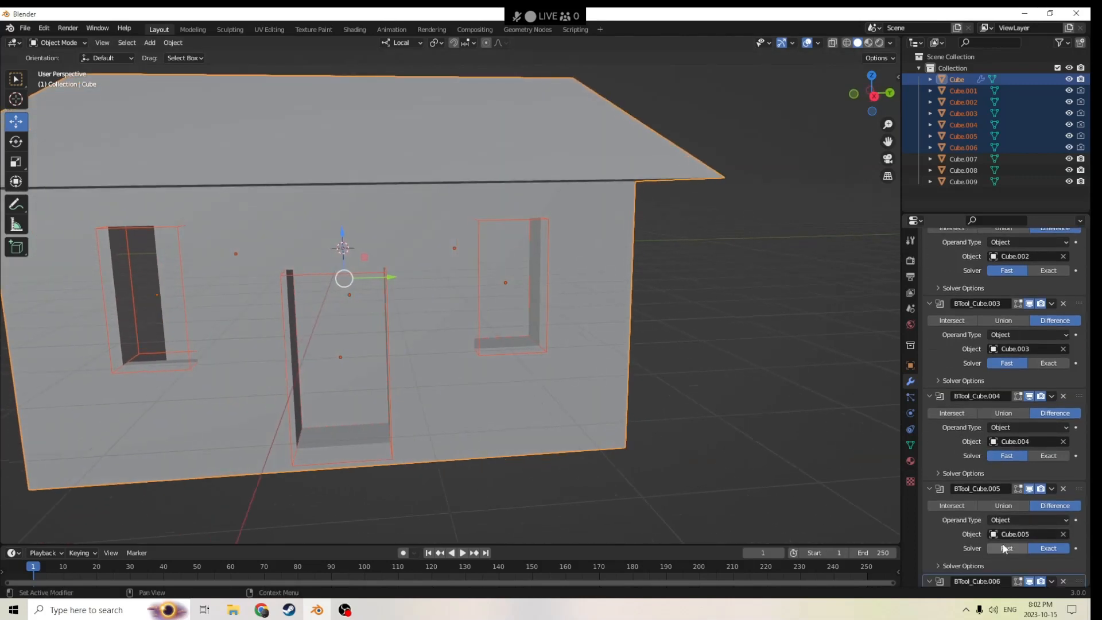
click(1006, 549)
scroll(999, 488, down, 3)
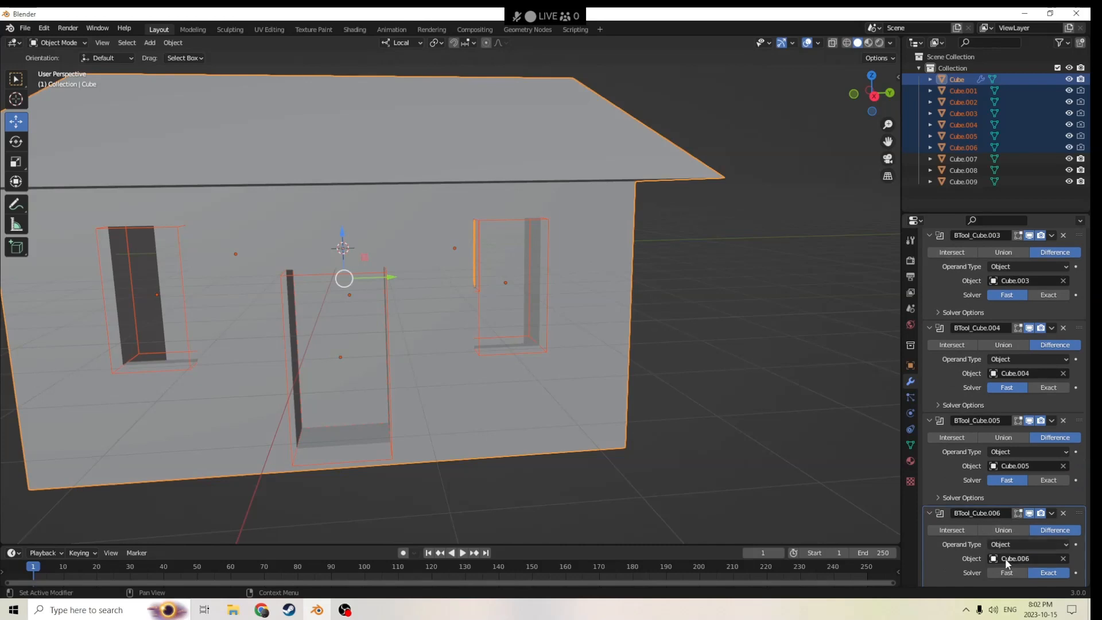
click(1007, 572)
scroll(976, 476, down, 1)
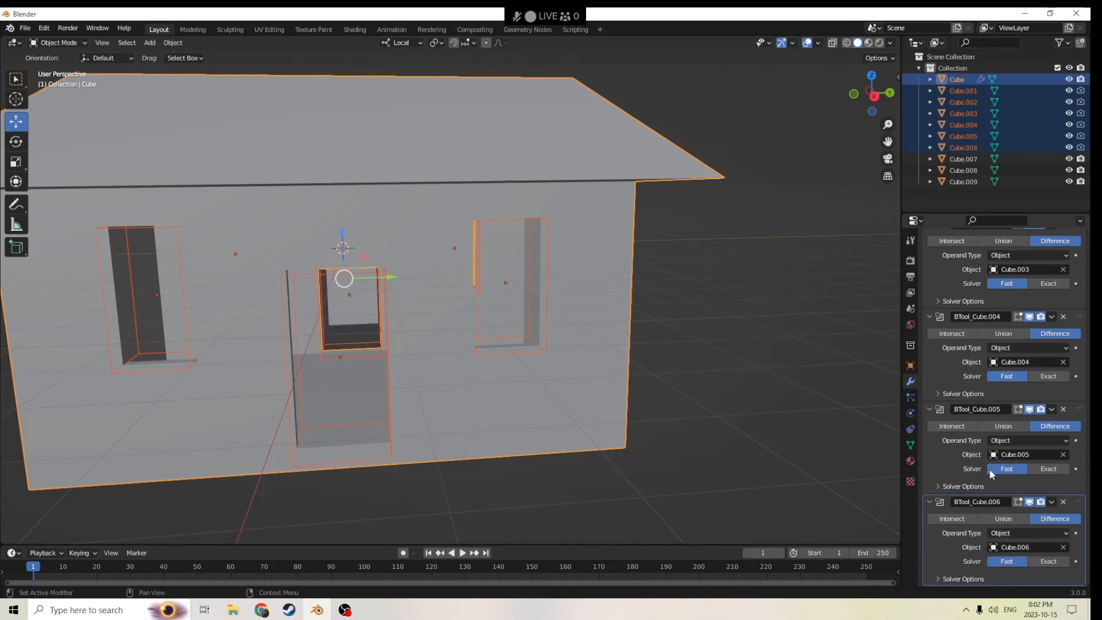
Step: Apply the house's six Boolean modifiers, BTool_Cube.001 to BTool_Cube.006, one after another
scroll(989, 469, up, 7)
middle_drag(609, 362, 404, 367)
scroll(711, 356, up, 4)
scroll(659, 354, up, 2)
scroll(393, 366, down, 4)
scroll(1013, 307, up, 3)
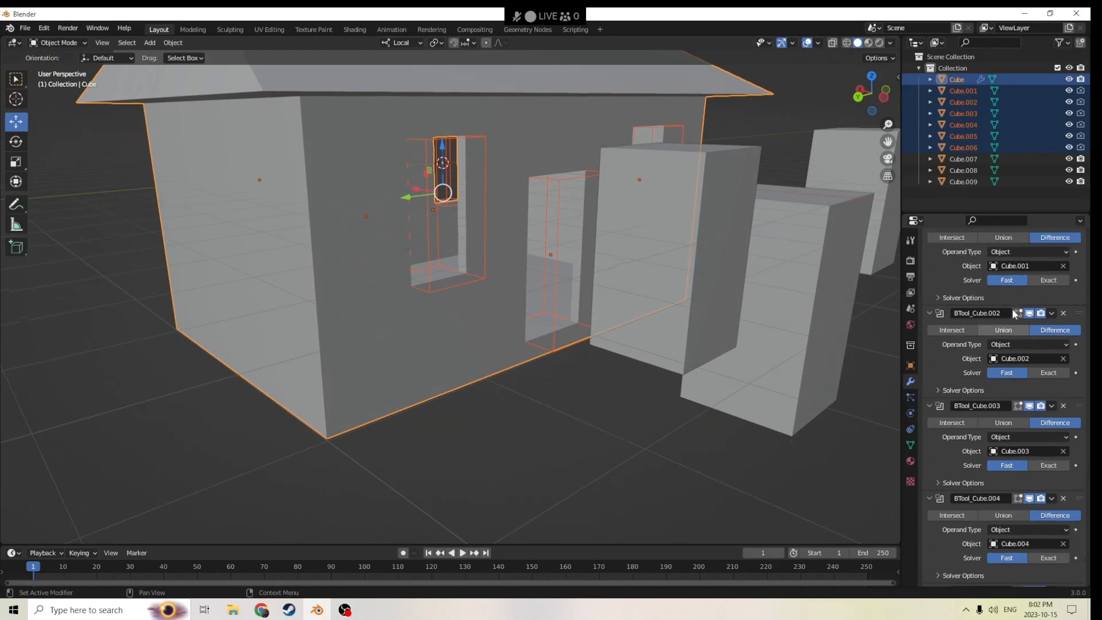
click(1052, 277)
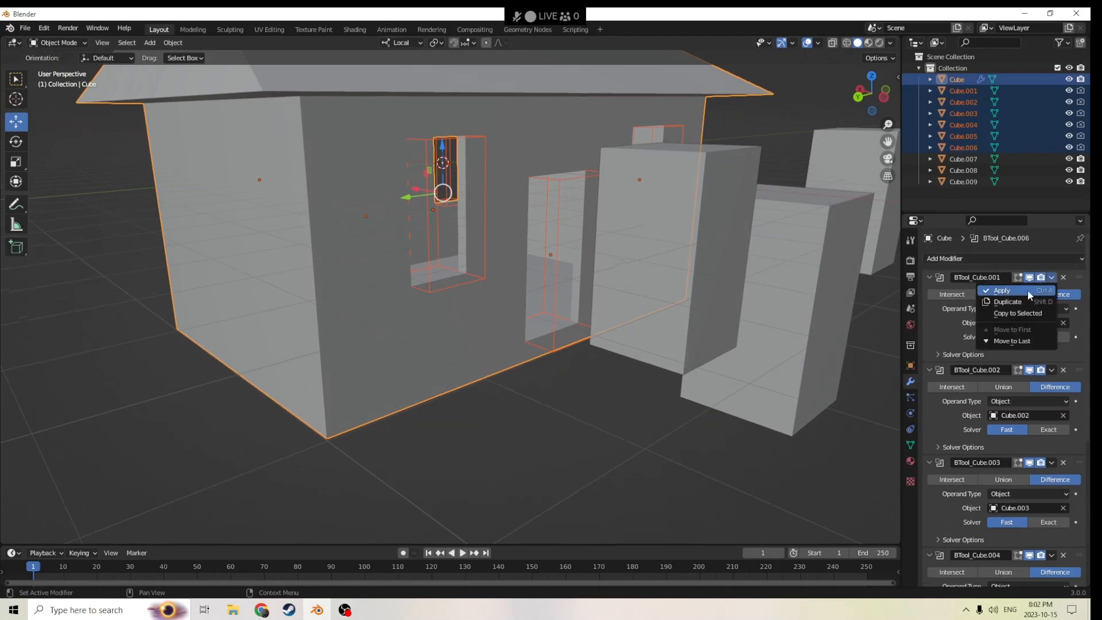
click(1020, 288)
click(1052, 277)
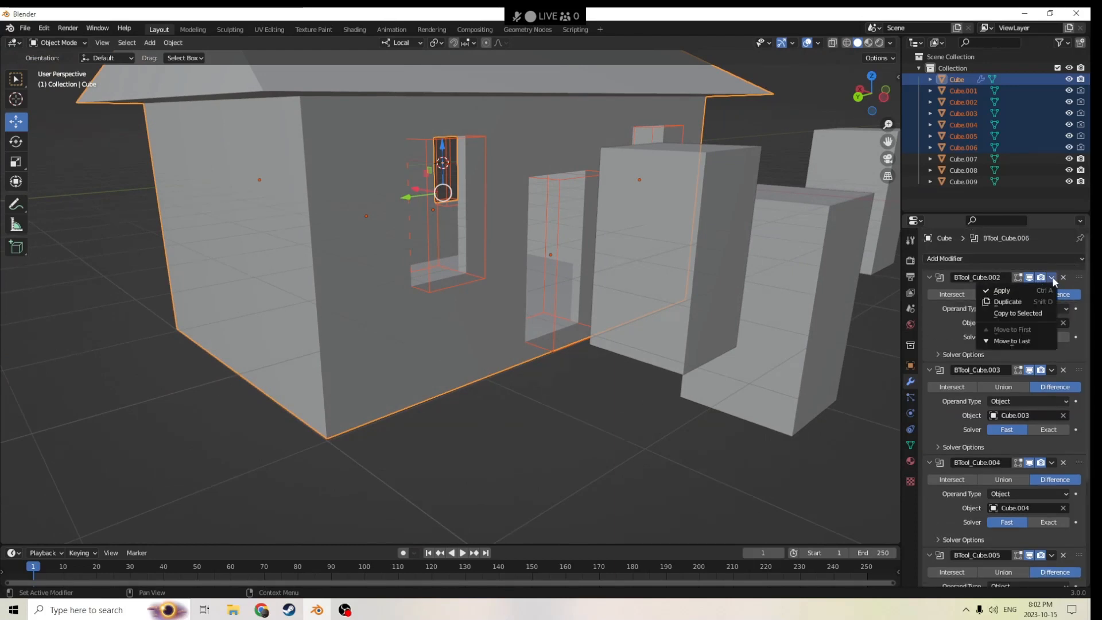
click(1037, 290)
click(1051, 277)
click(1043, 290)
click(1053, 278)
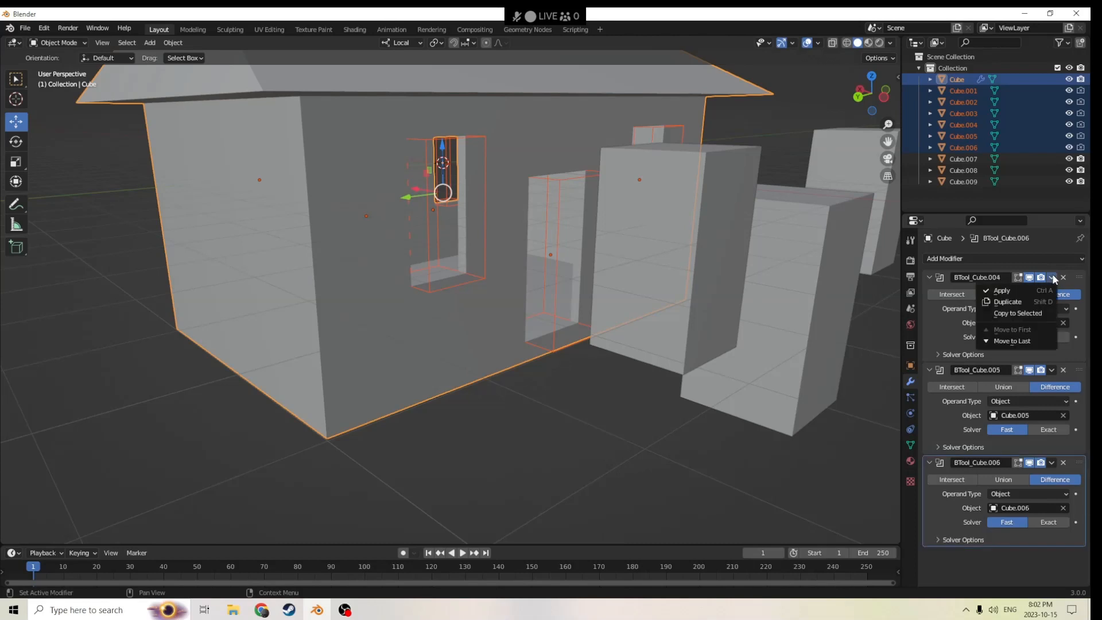
click(1036, 290)
click(1051, 277)
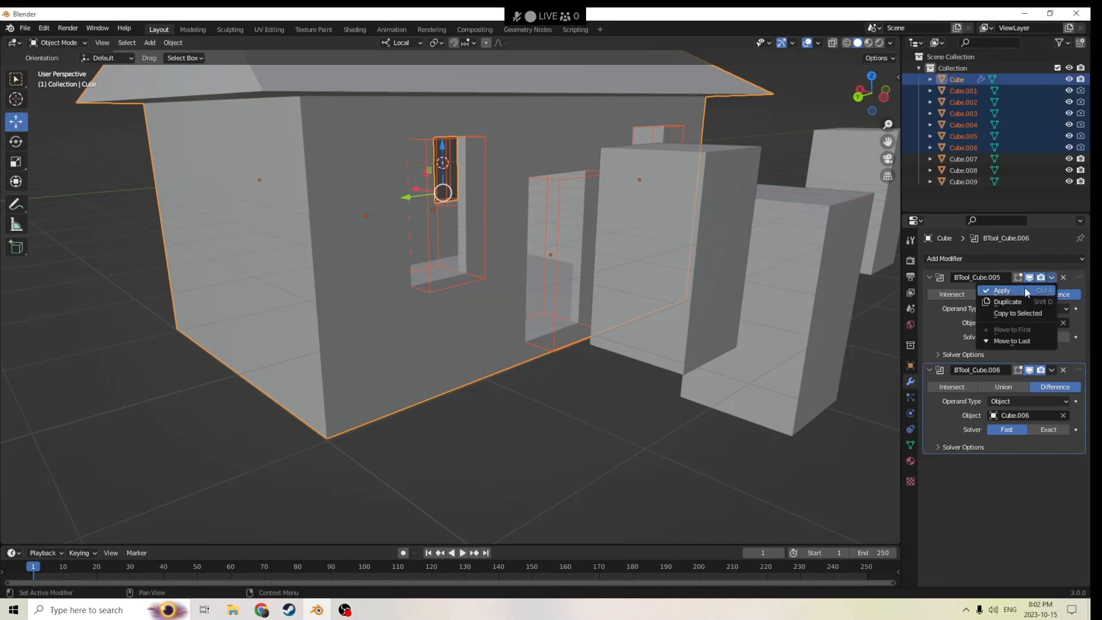
click(1025, 289)
click(1051, 277)
click(1037, 290)
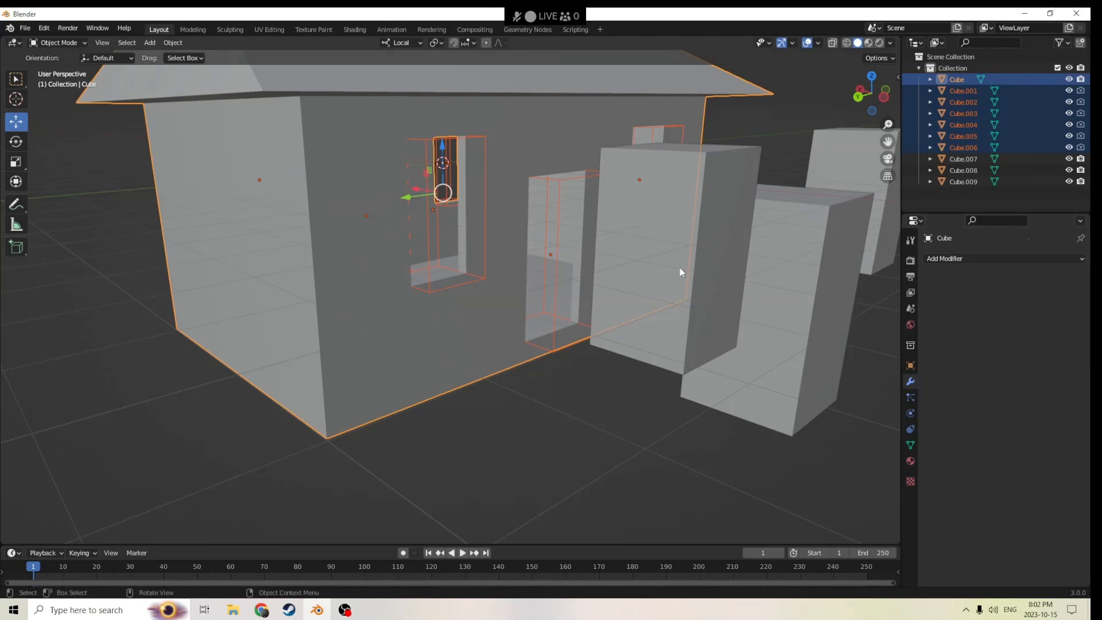
Step: Delete the door block and both window blocks (Cube.001 to Cube.003) left in the long wall facing the spare blocks' opposite side
click(431, 267)
middle_drag(434, 269, 511, 267)
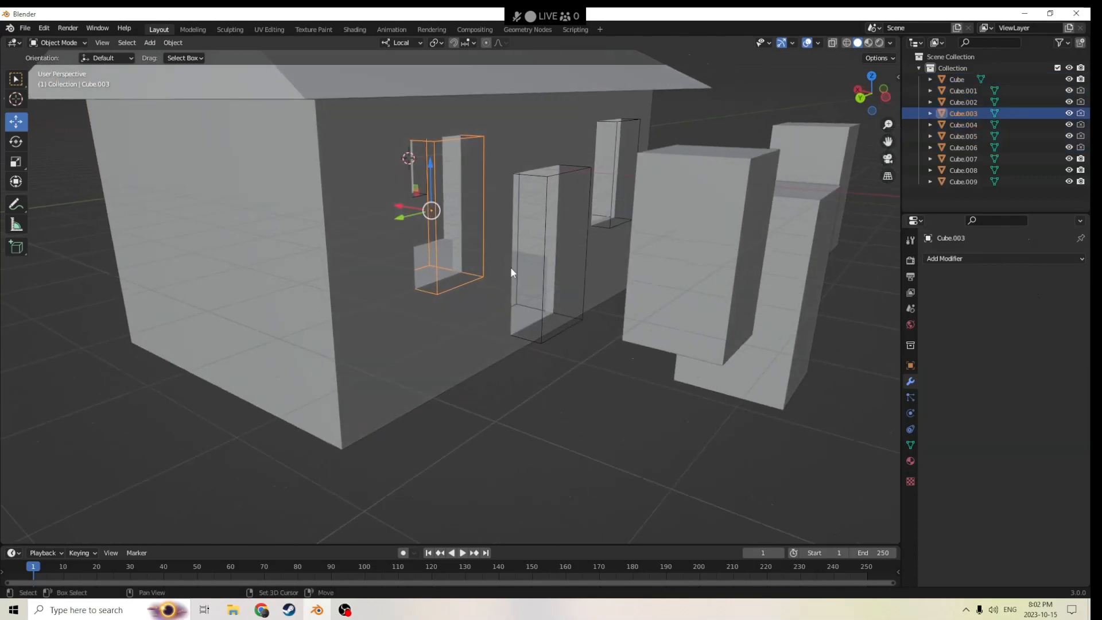
shift+click(545, 275)
shift+click(610, 198)
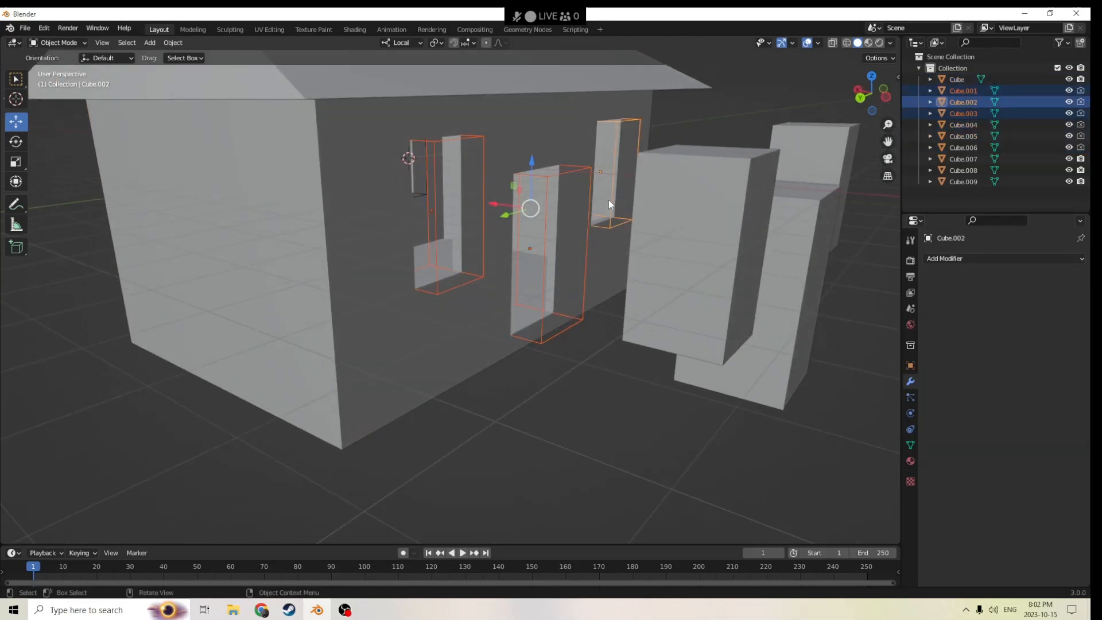
key(Delete)
Step: Delete the remaining door and window cutting blocks, Cube.004 to Cube.006, from the other long wall
middle_drag(515, 230, 164, 284)
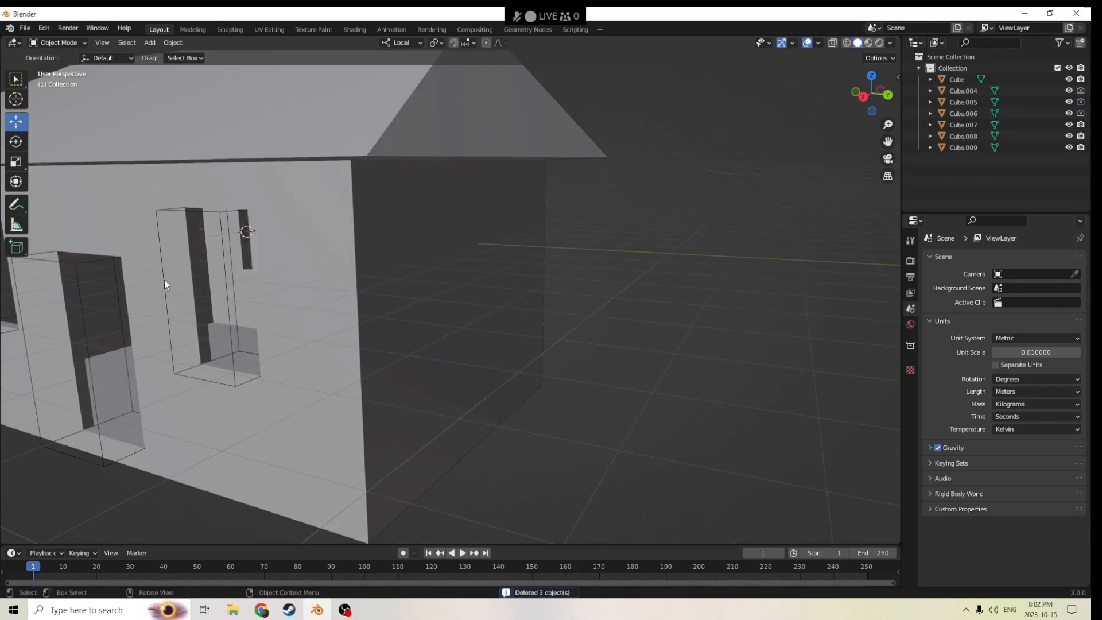
scroll(64, 318, down, 1)
click(102, 313)
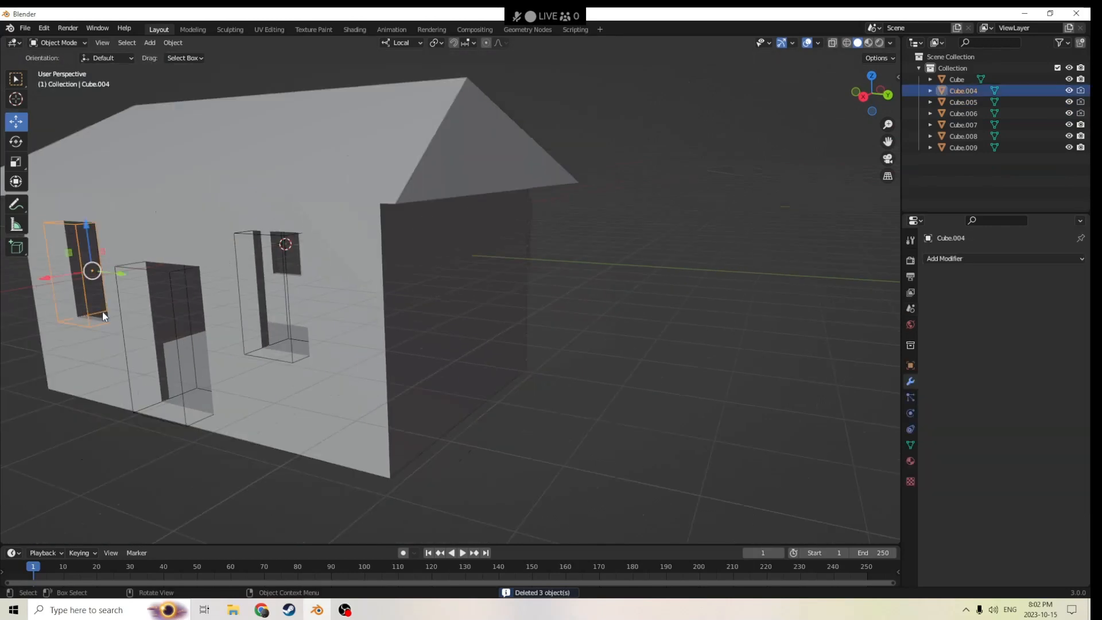
shift+click(177, 347)
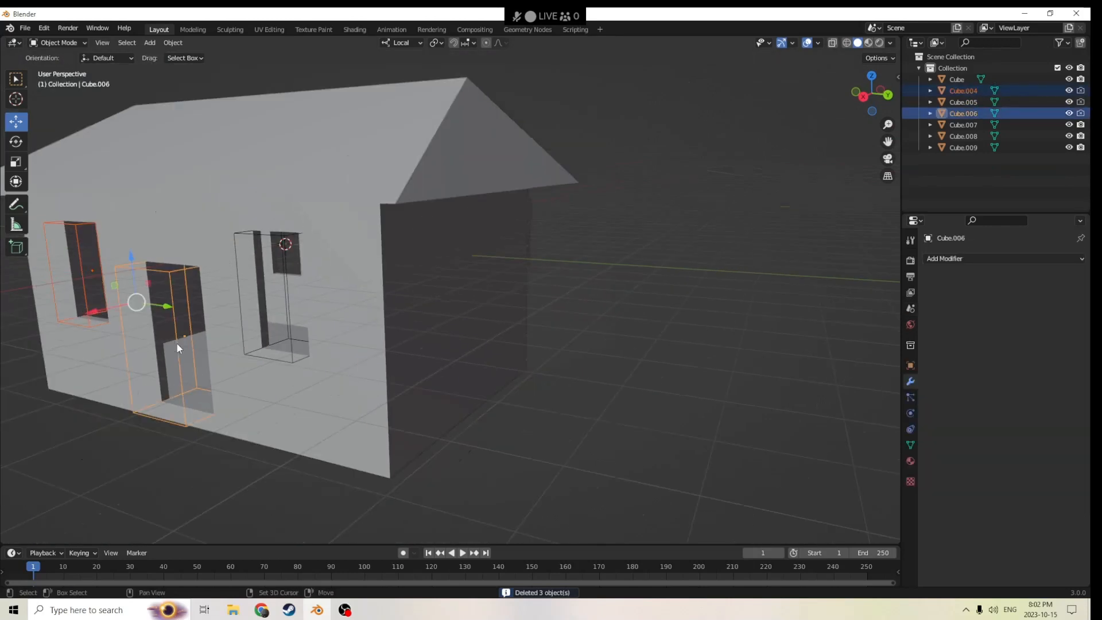
shift+click(288, 321)
key(Delete)
Step: Select the two spare window blocks outside the house, Cube.008 and Cube.009, and scale them down along X into thin panels
middle_drag(283, 320, 457, 269)
scroll(473, 332, up, 3)
scroll(483, 310, down, 3)
click(255, 298)
middle_drag(298, 284, 323, 319)
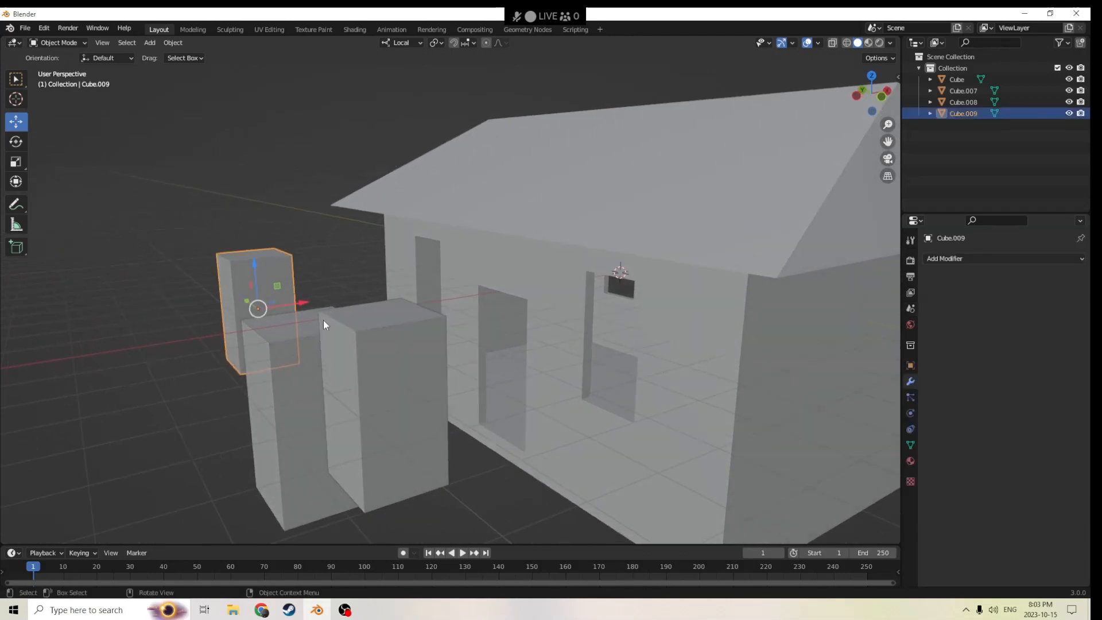
shift+click(365, 371)
middle_drag(365, 377, 335, 360)
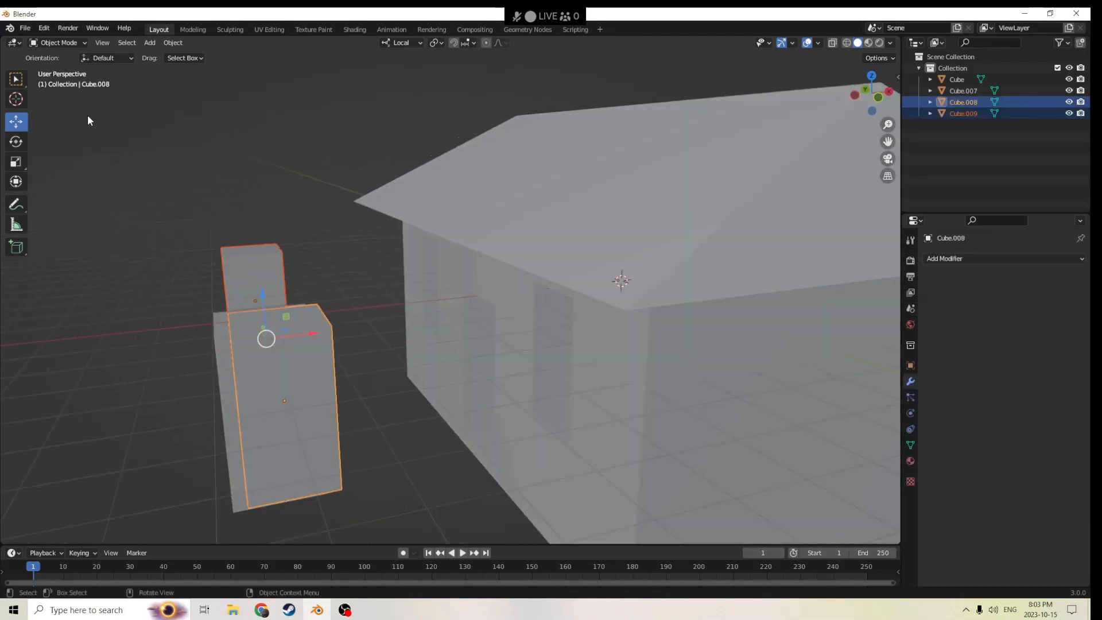
click(16, 162)
middle_drag(151, 223, 163, 193)
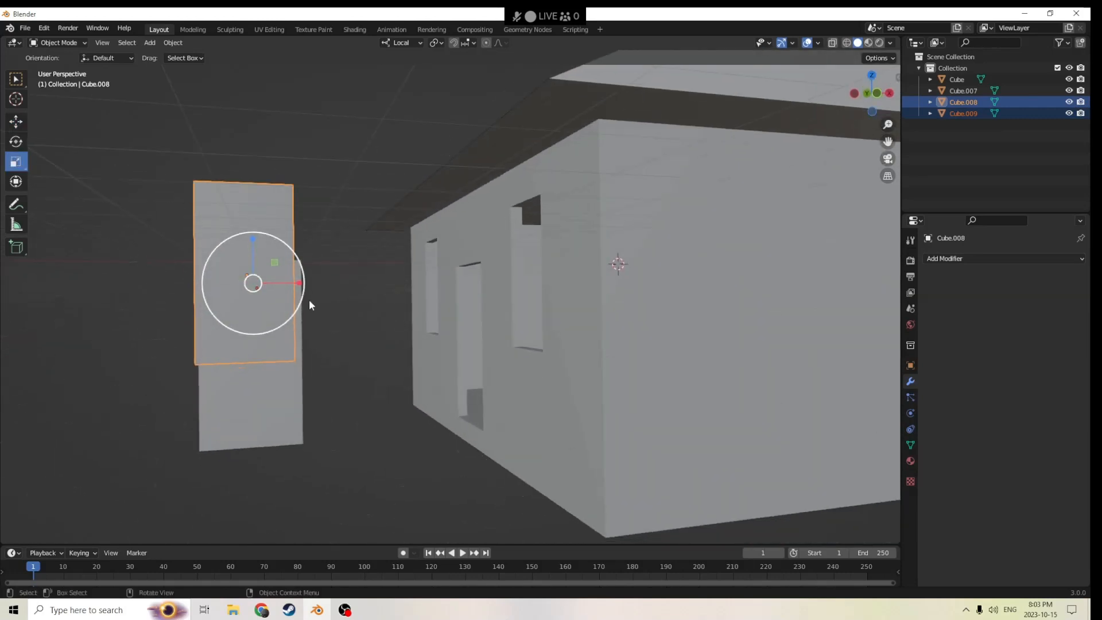
drag(296, 287, 263, 284)
middle_drag(263, 285, 256, 297)
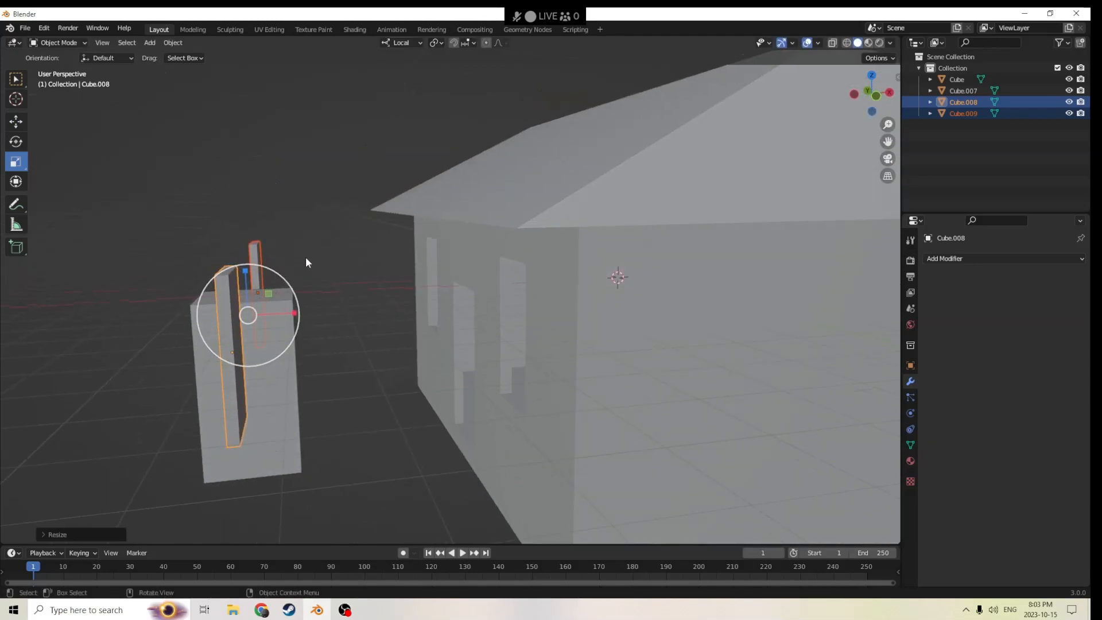
middle_drag(305, 256, 374, 251)
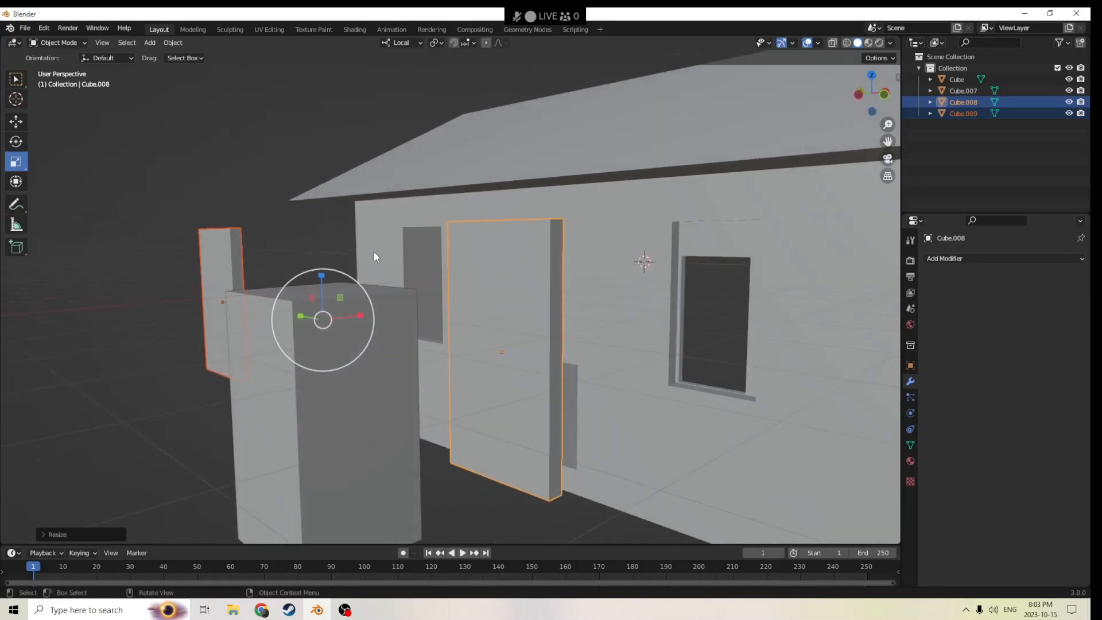
Step: Inset the large front and back faces of both window panels by about 0.1167 m
key(Tab)
click(232, 256)
middle_drag(232, 257, 153, 170)
click(119, 42)
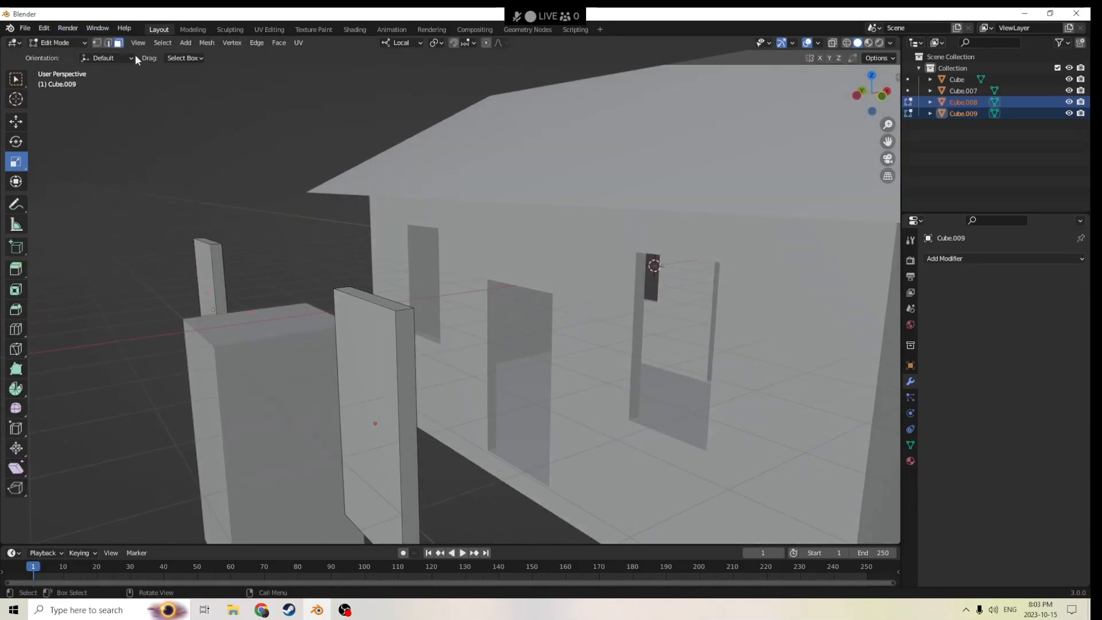
click(206, 267)
middle_drag(201, 212, 158, 268)
shift+click(81, 264)
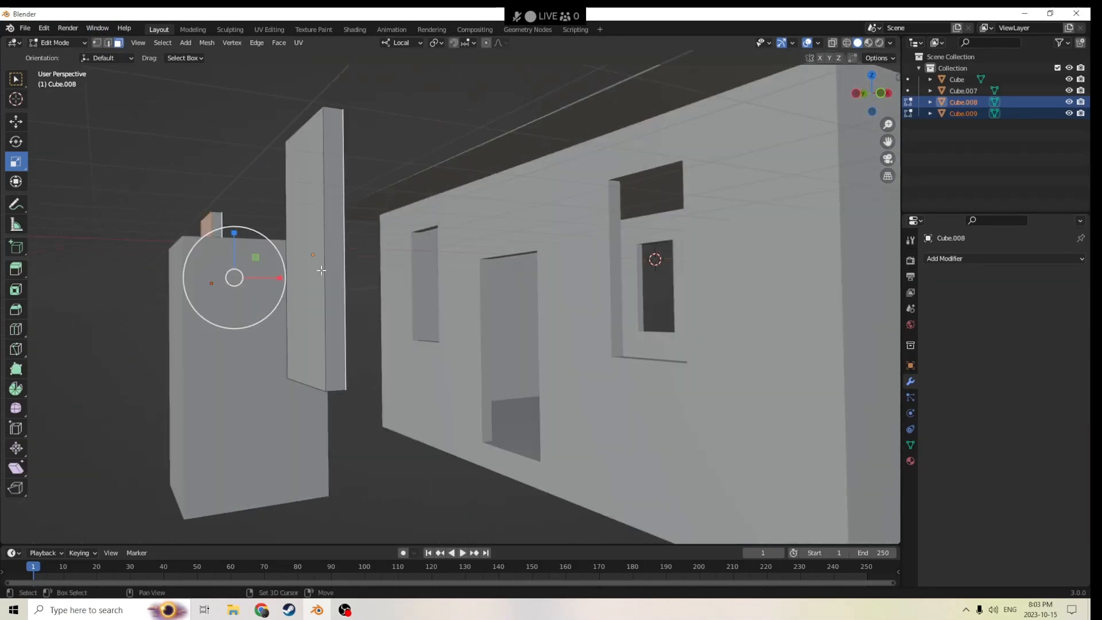
shift+click(322, 270)
middle_drag(386, 276, 535, 280)
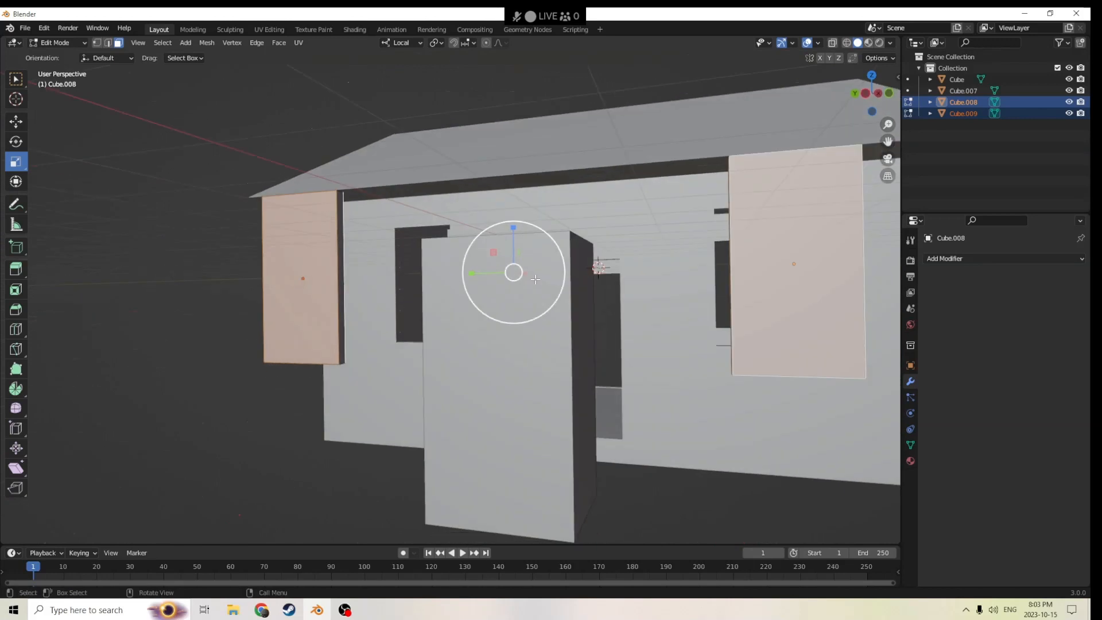
middle_drag(495, 235, 493, 232)
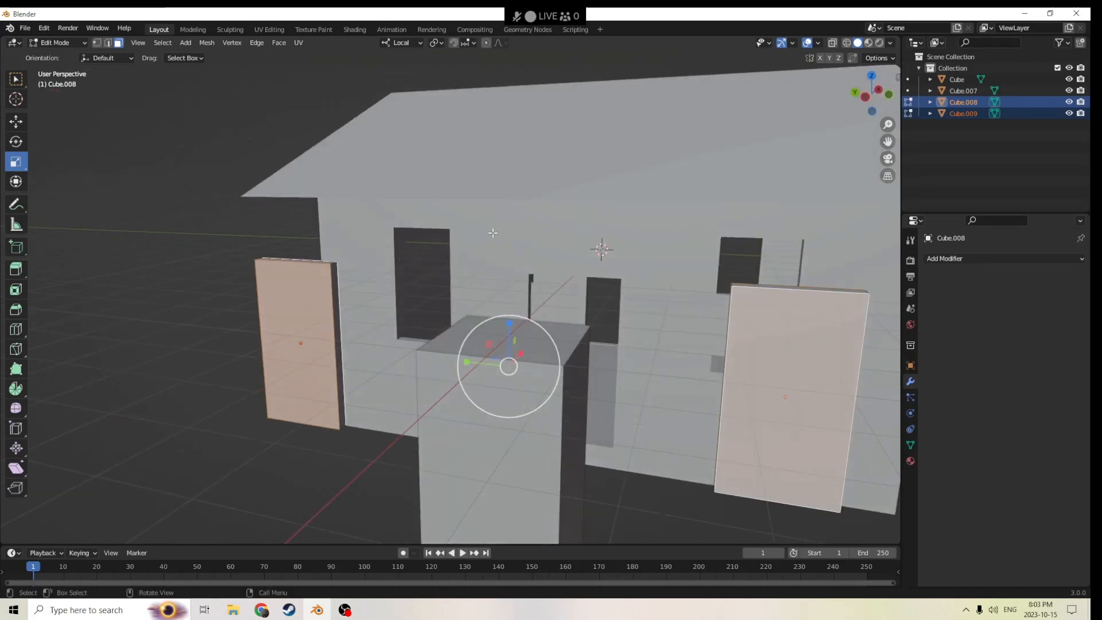
key(i)
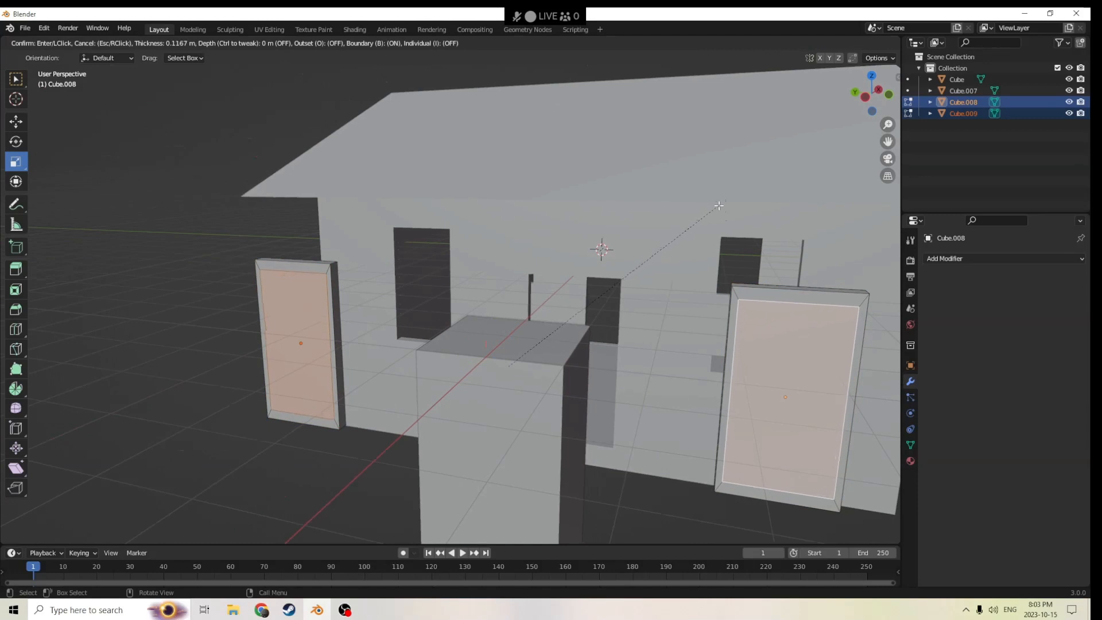
click(719, 205)
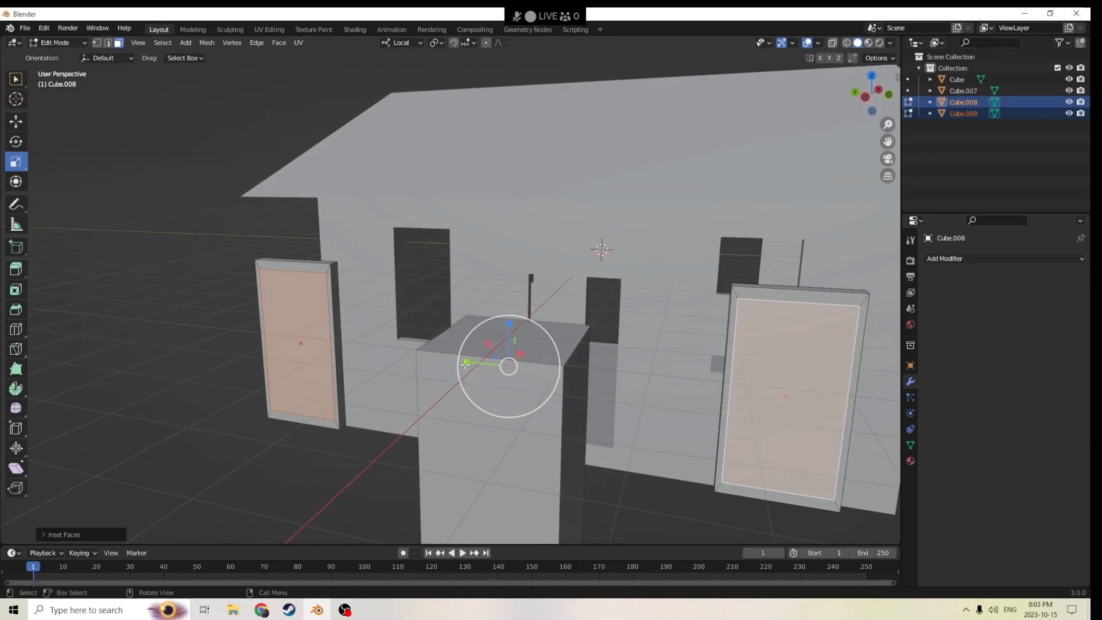
Step: Select only the inset front and back faces of window panel Cube.008 and narrow them slightly along Y
drag(468, 363, 472, 364)
right_click(472, 364)
middle_drag(480, 318, 307, 300)
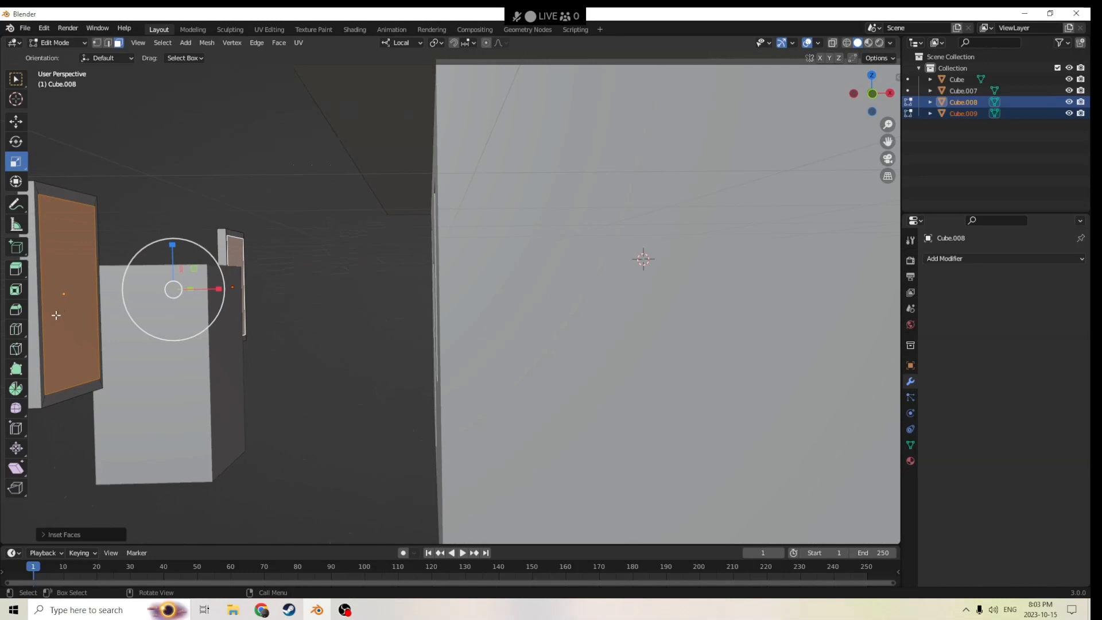
click(56, 315)
middle_drag(66, 316, 176, 321)
shift+click(683, 375)
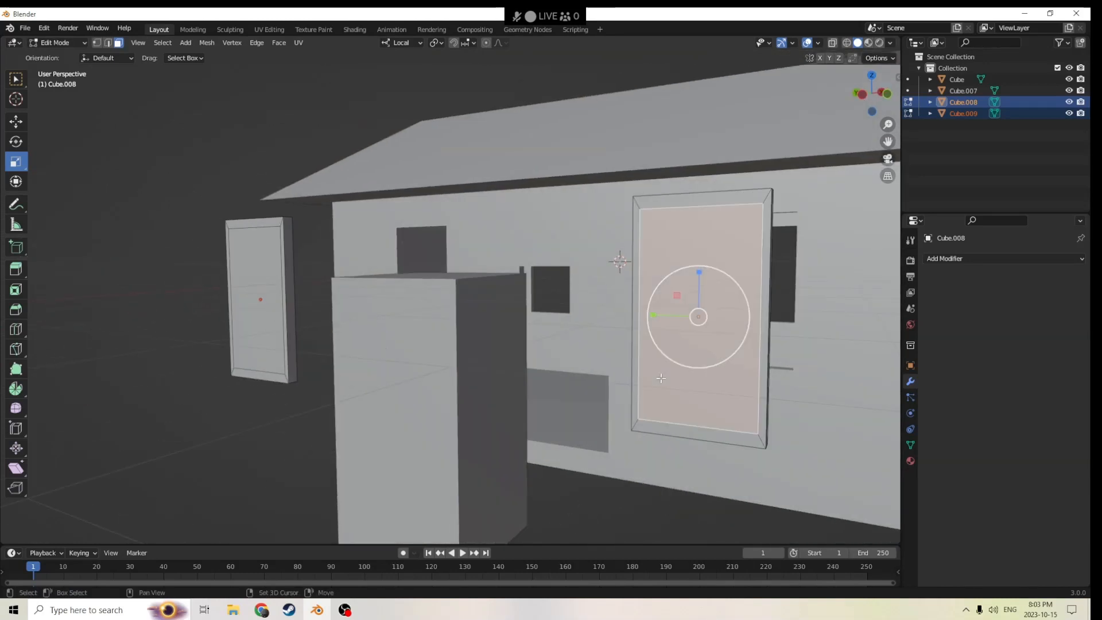
middle_drag(688, 376, 713, 383)
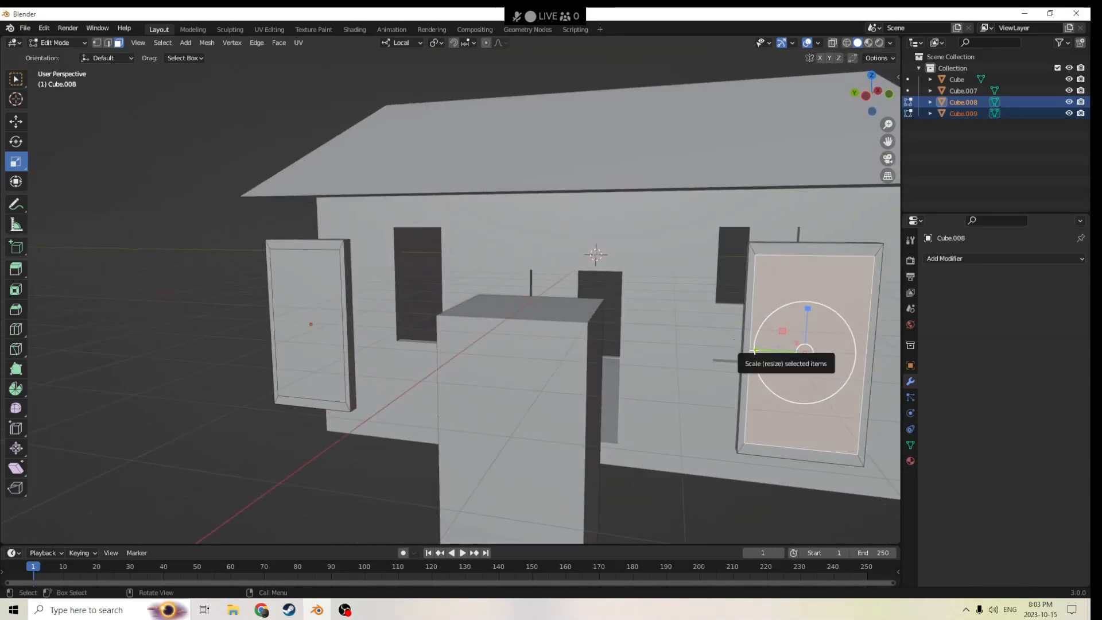
drag(751, 347, 761, 350)
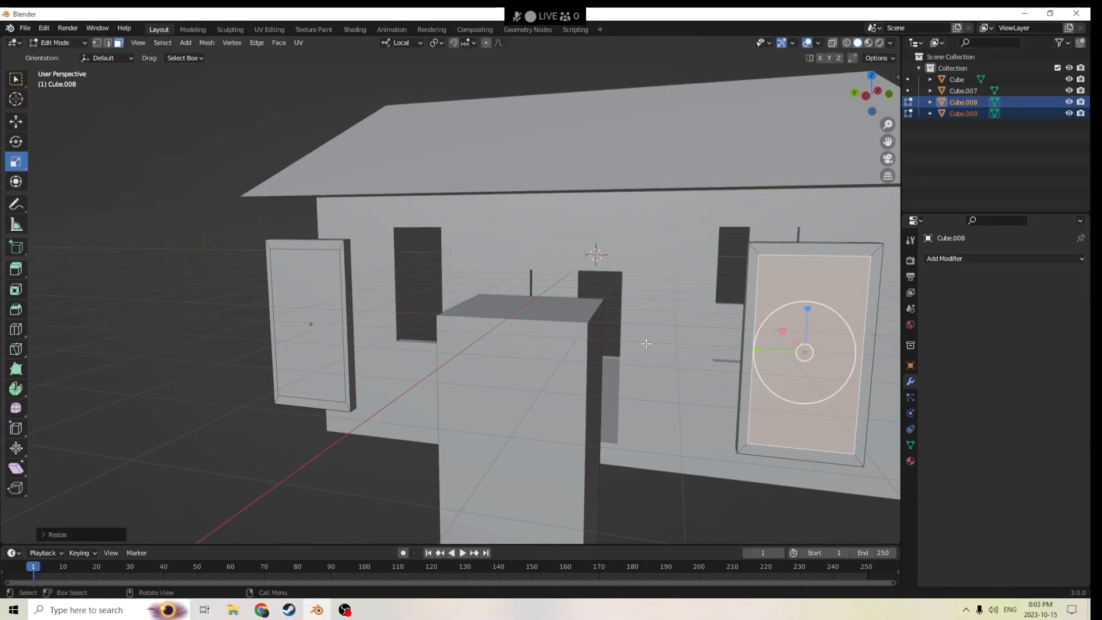
Step: Narrow the inset faces of window panel Cube.009 slightly along Y
middle_drag(760, 350, 407, 323)
click(682, 332)
drag(355, 339, 362, 339)
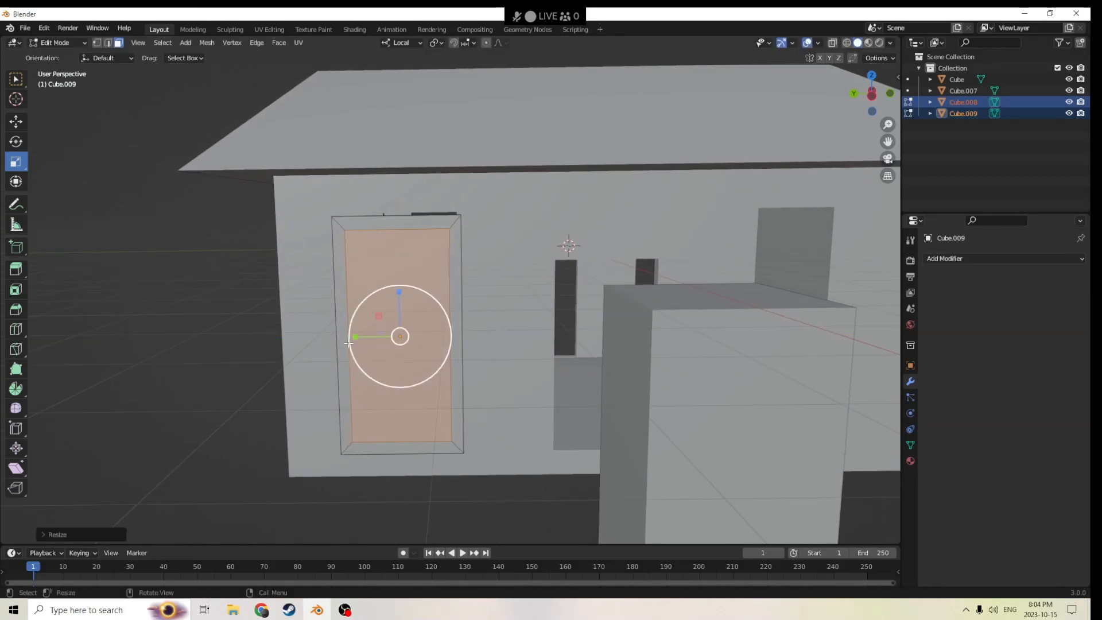
Step: Extrude the inset faces of Cube.009 in place and scale them inward along local X to recess the pane
middle_drag(324, 349, 538, 306)
key(e)
key(Escape)
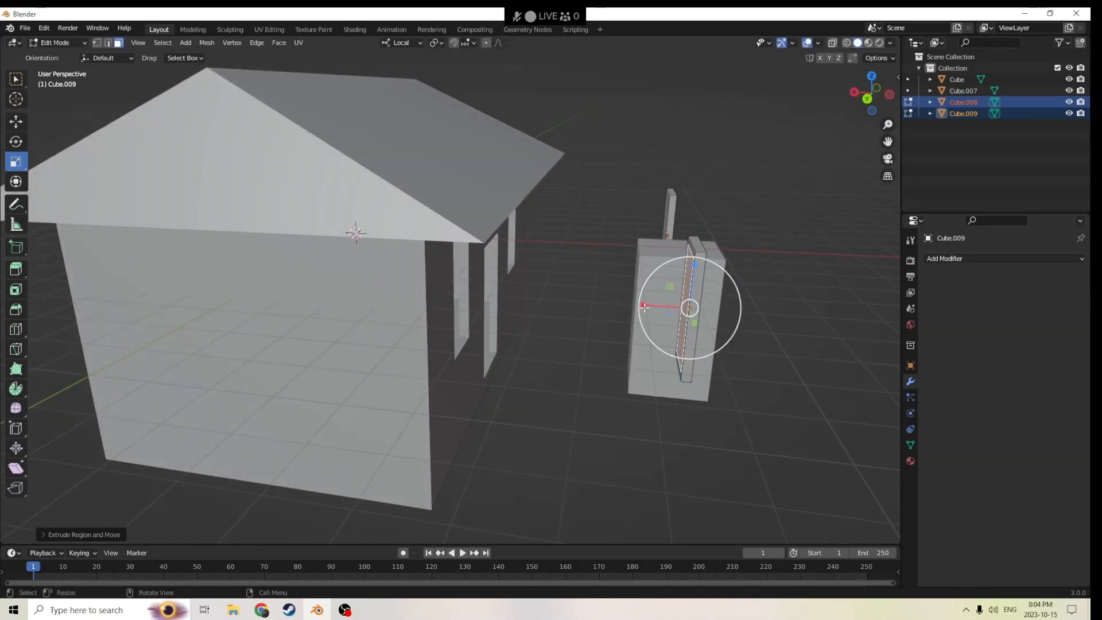
drag(644, 307, 647, 307)
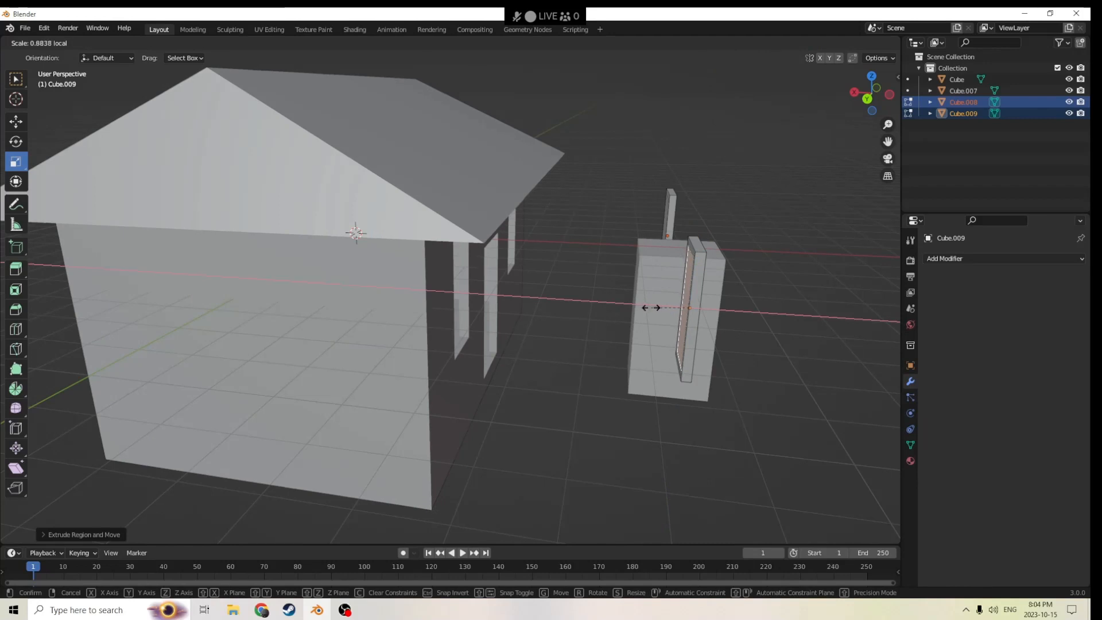
scroll(609, 308, up, 5)
middle_drag(610, 309, 586, 305)
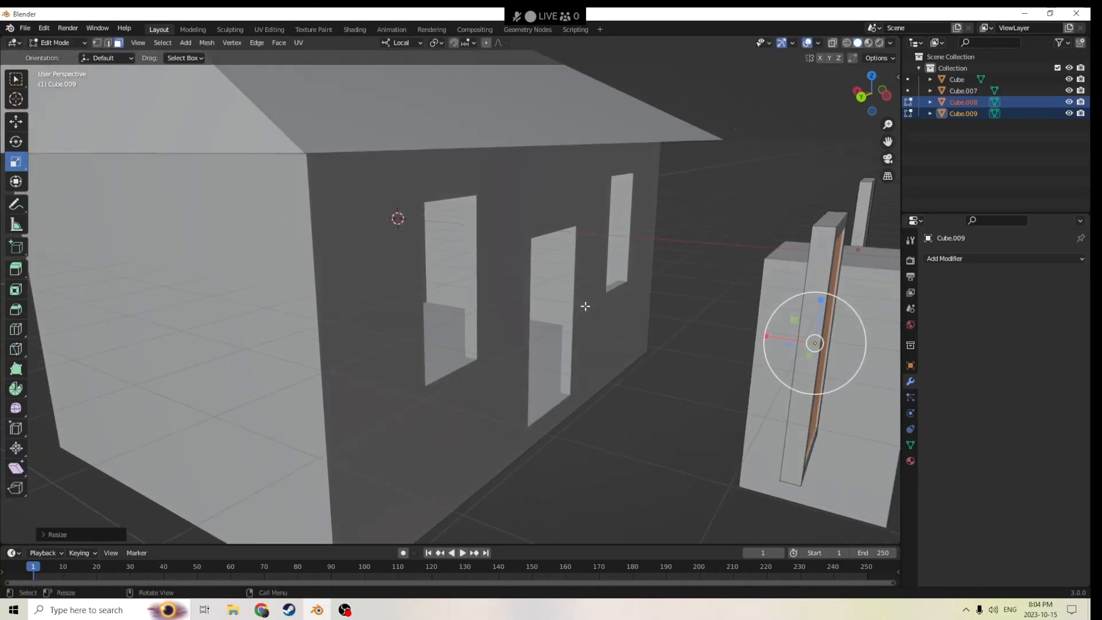
drag(766, 337, 772, 339)
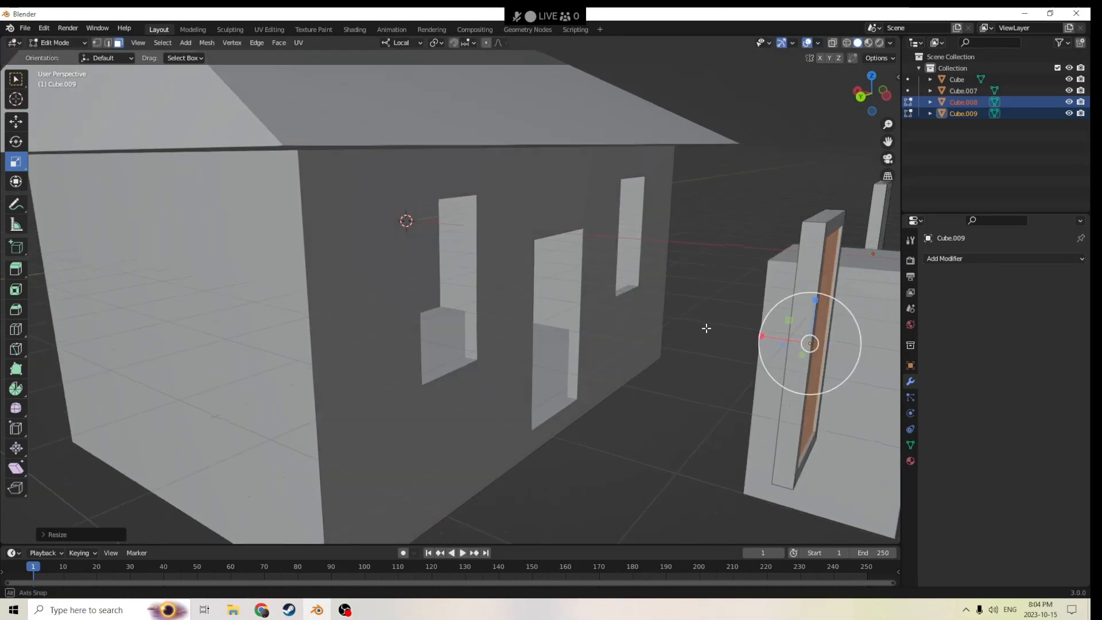
key(KP_Decimal)
Step: Open only window panel Cube.008 for mesh editing and extrude its inset front and back faces in place
middle_drag(640, 327, 270, 371)
key(Tab)
click(545, 365)
key(Tab)
click(505, 366)
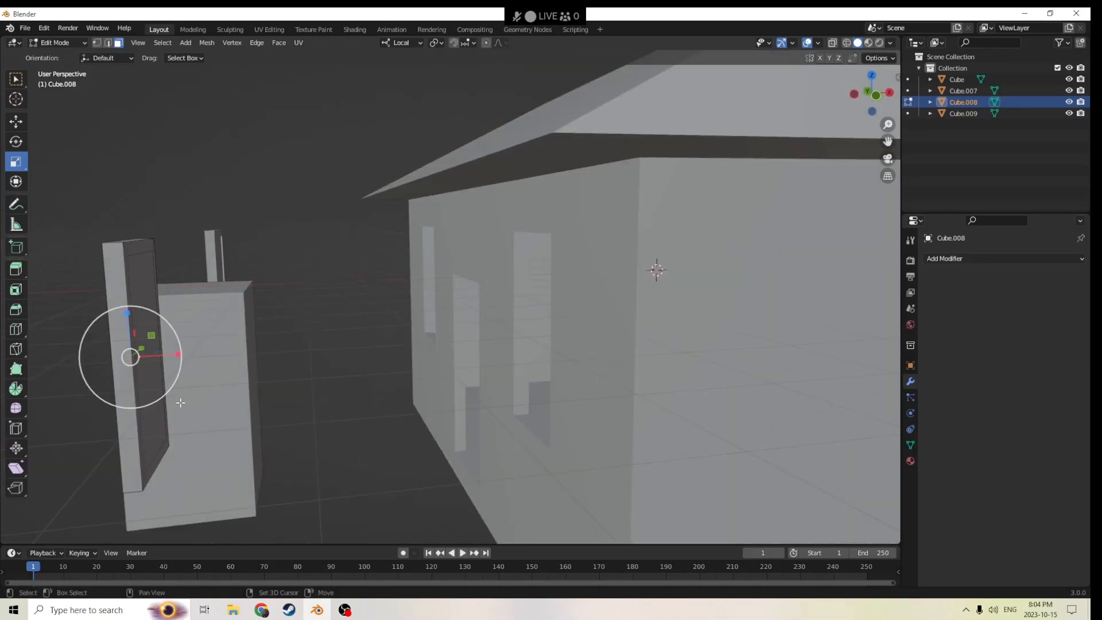
middle_drag(183, 417, 248, 374)
key(e)
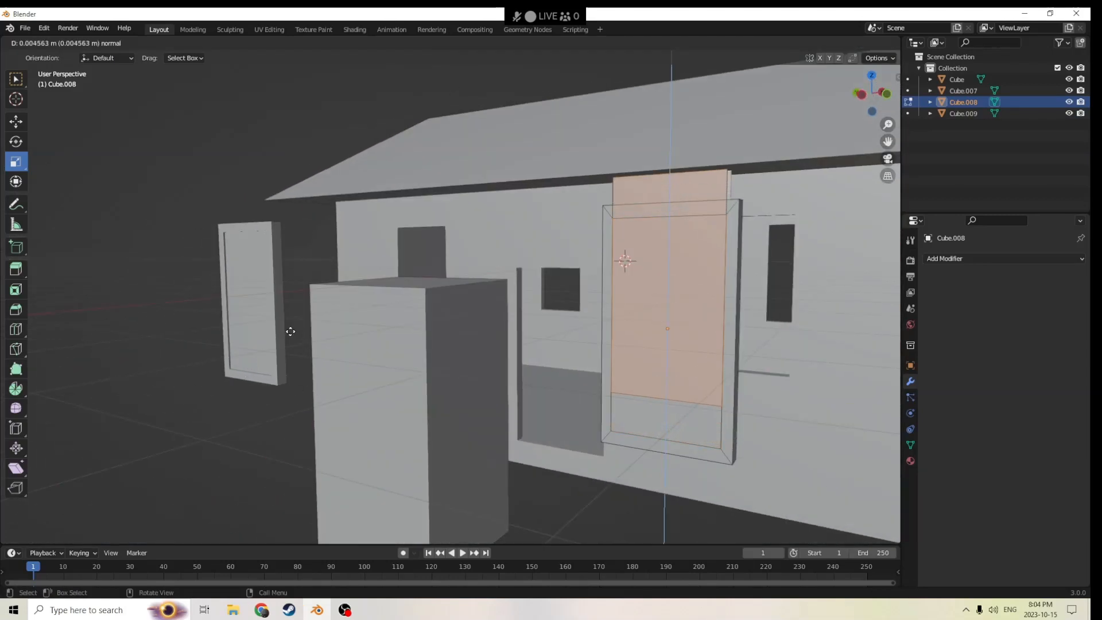
click(291, 329)
middle_drag(290, 329, 402, 410)
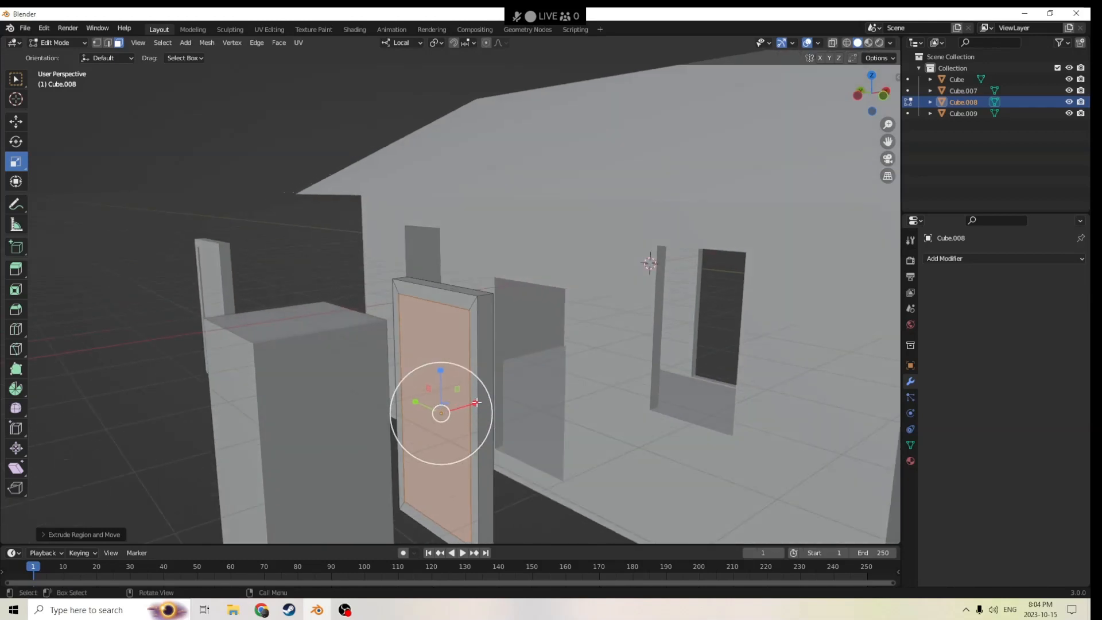
Step: Scale the extruded faces of Cube.008 inward along local X to recess the pane, and deselect them
key(s)
key(x)
key(x)
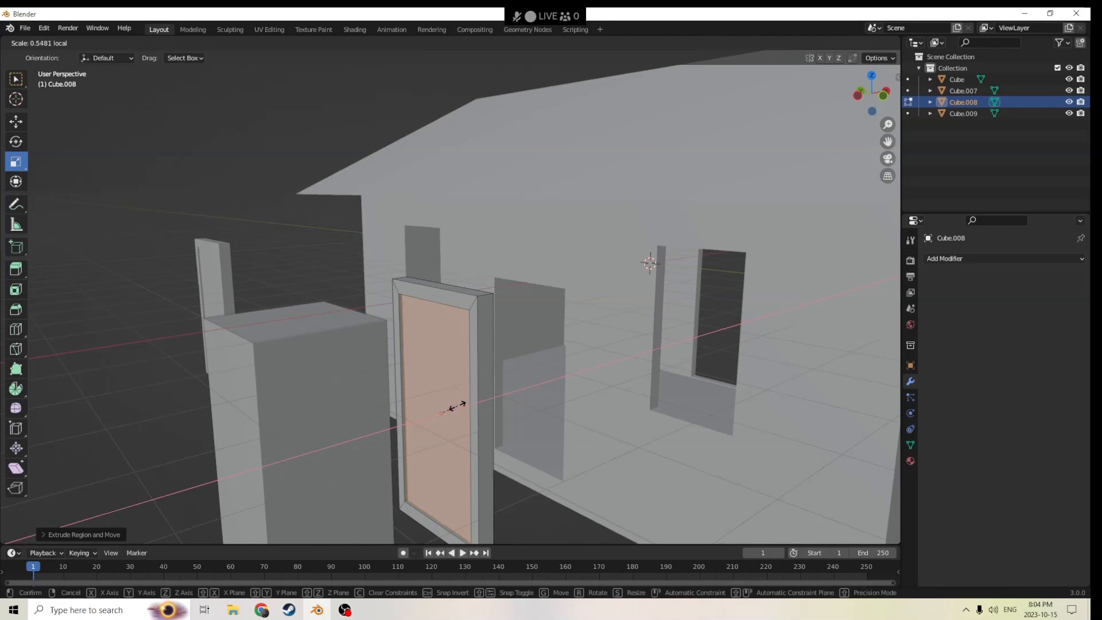
click(456, 405)
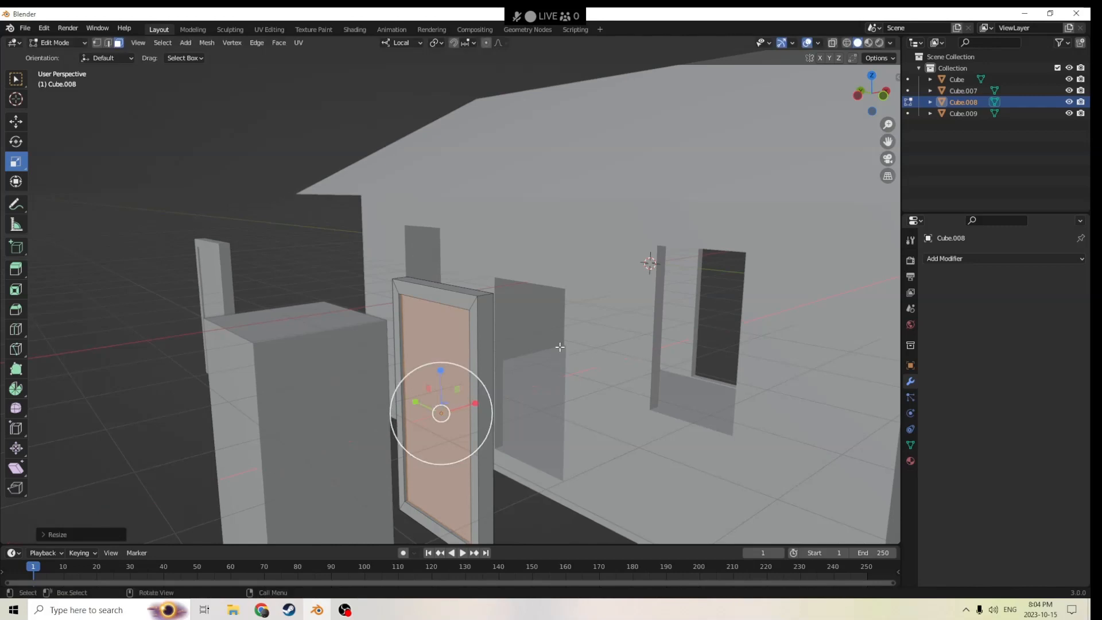
middle_drag(544, 334, 533, 326)
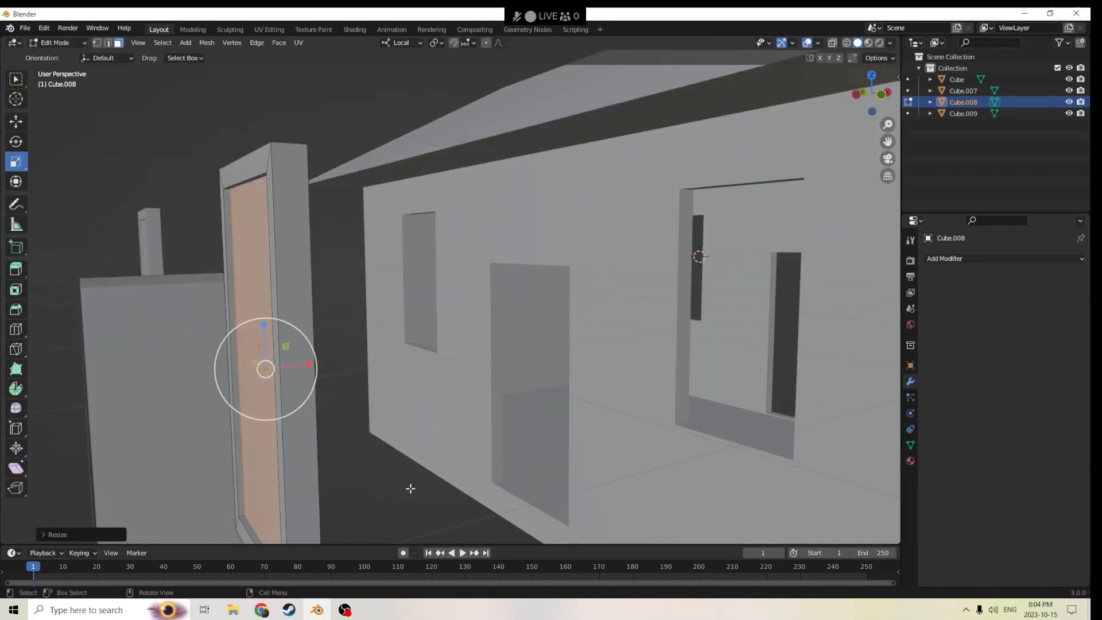
click(414, 473)
middle_drag(414, 472, 544, 435)
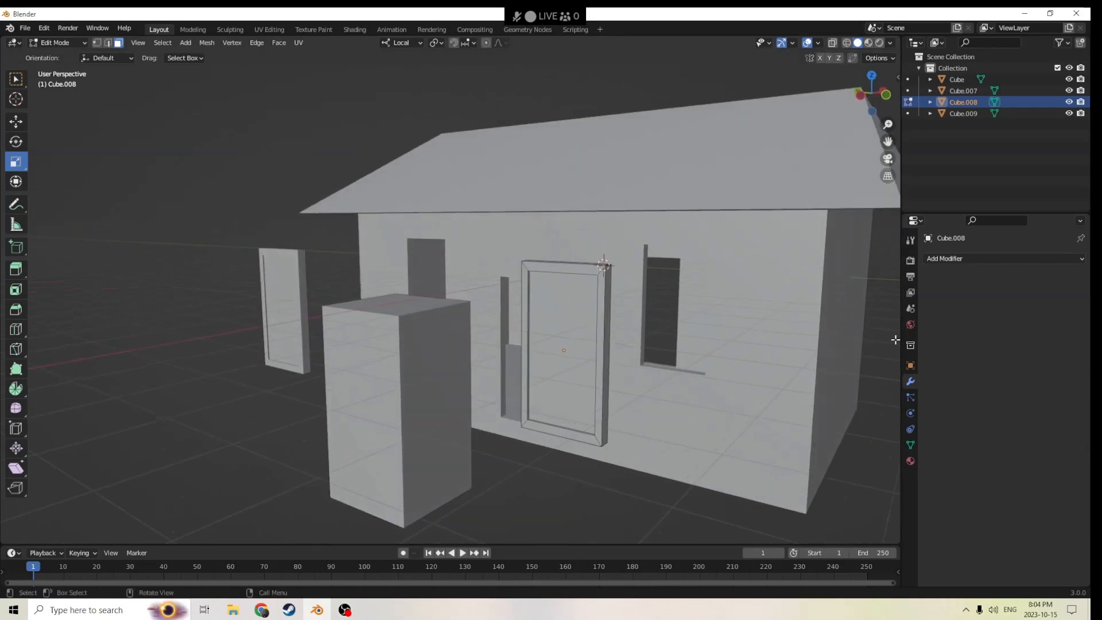
Step: Leave mesh editing and thin the spare door block Cube.007 along its local X axis into a slab
middle_drag(774, 375, 544, 411)
key(Tab)
click(654, 397)
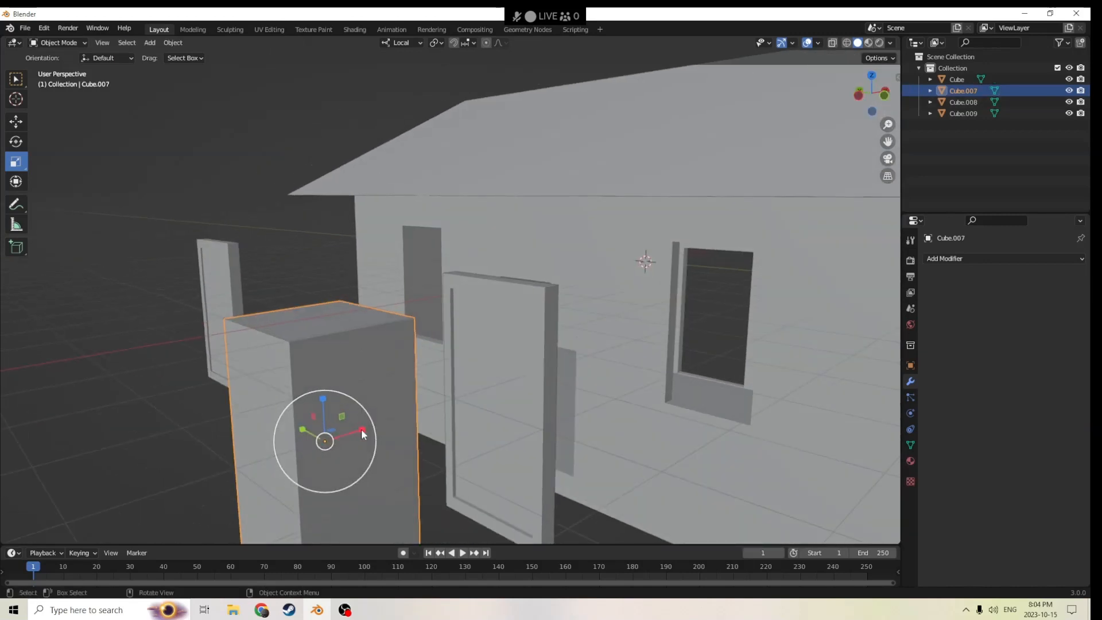
drag(362, 435, 333, 431)
right_click(331, 436)
right_click(333, 432)
middle_drag(352, 411, 276, 343)
drag(275, 341, 247, 339)
middle_drag(247, 340, 366, 355)
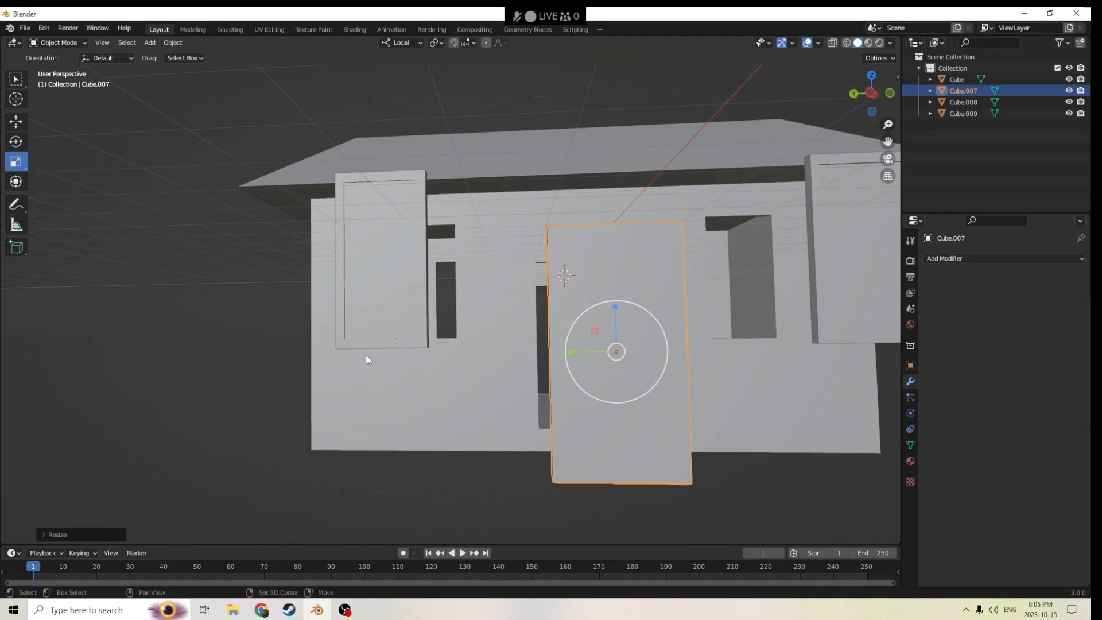
Step: Duplicate the door slab in place and scale the copy down uniformly to fit inside the slab's outline
key(shift+d)
right_click(476, 299)
middle_drag(476, 300, 373, 325)
scroll(319, 351, up, 1)
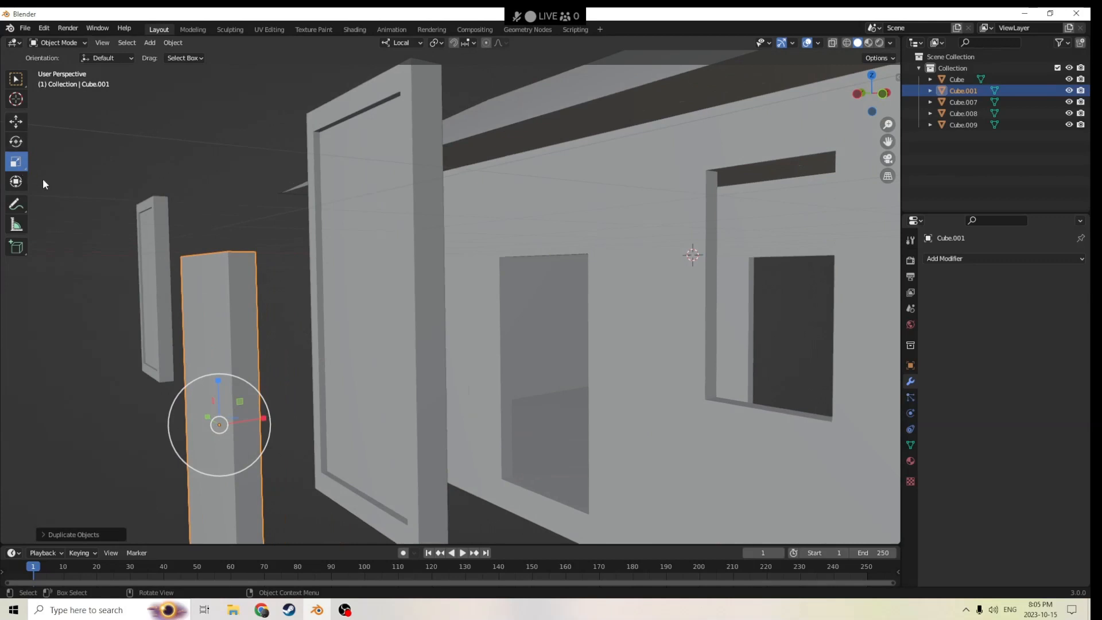
middle_drag(220, 247, 453, 266)
key(s)
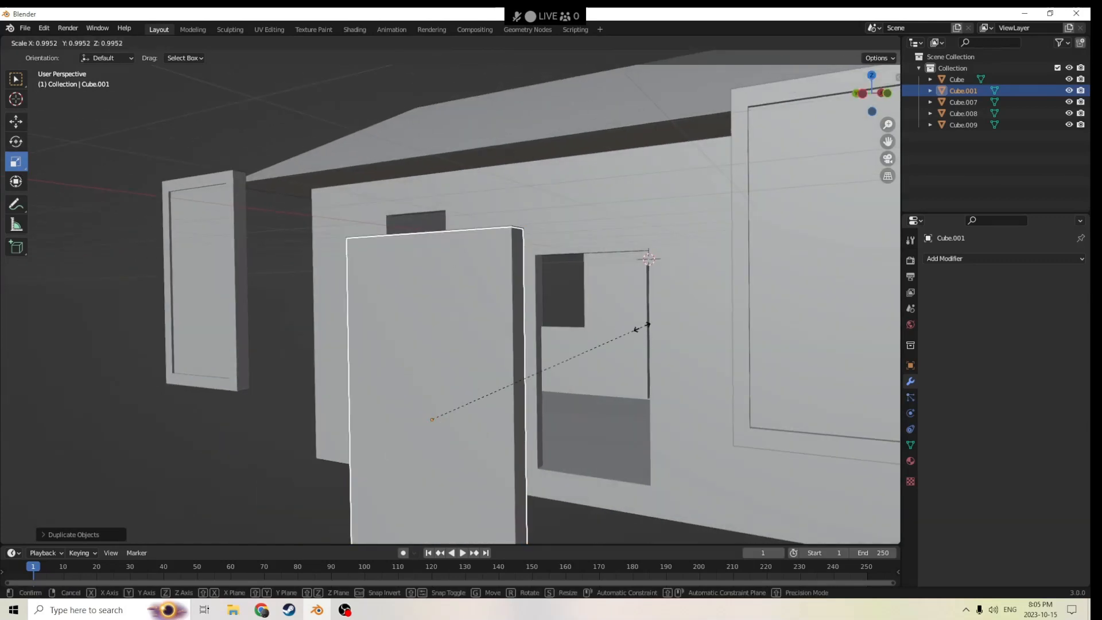
click(583, 337)
middle_drag(583, 337, 383, 340)
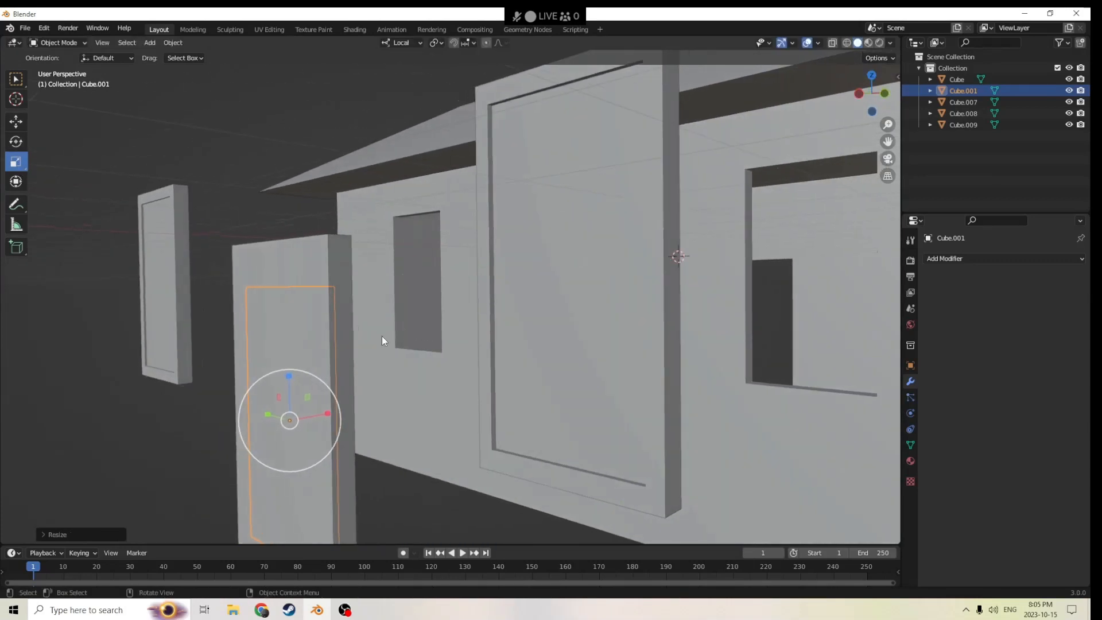
Step: Stretch the smaller block along local X beyond the slab's thickness and reduce its overall size and height for a panel cutter
drag(327, 413, 412, 396)
middle_drag(412, 396, 393, 377)
key(s)
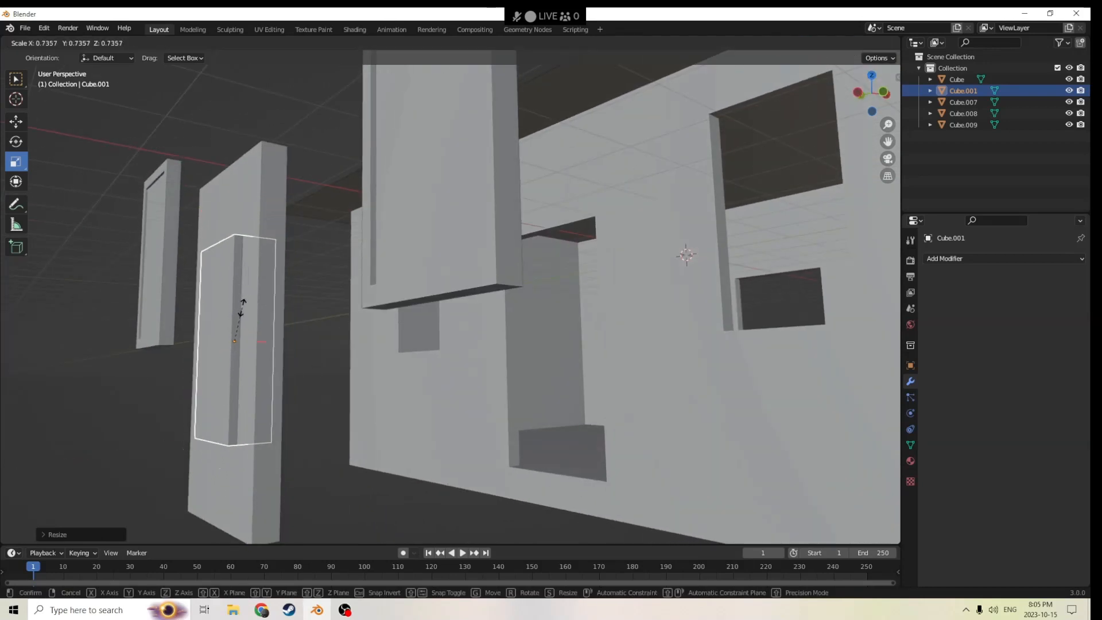
click(242, 308)
middle_drag(246, 313, 310, 329)
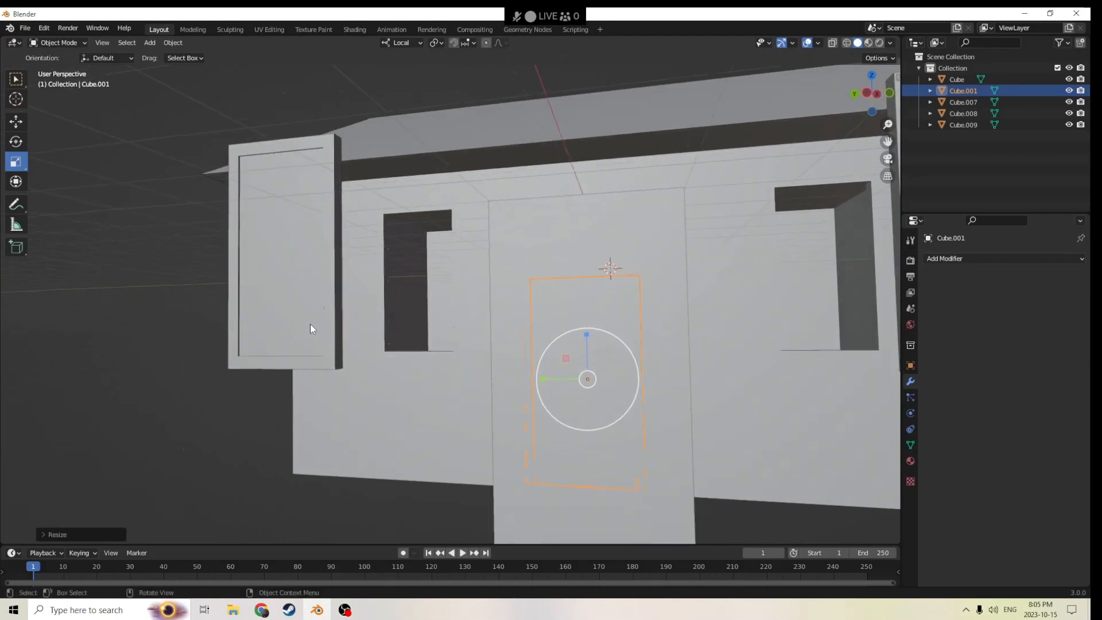
drag(587, 332, 586, 343)
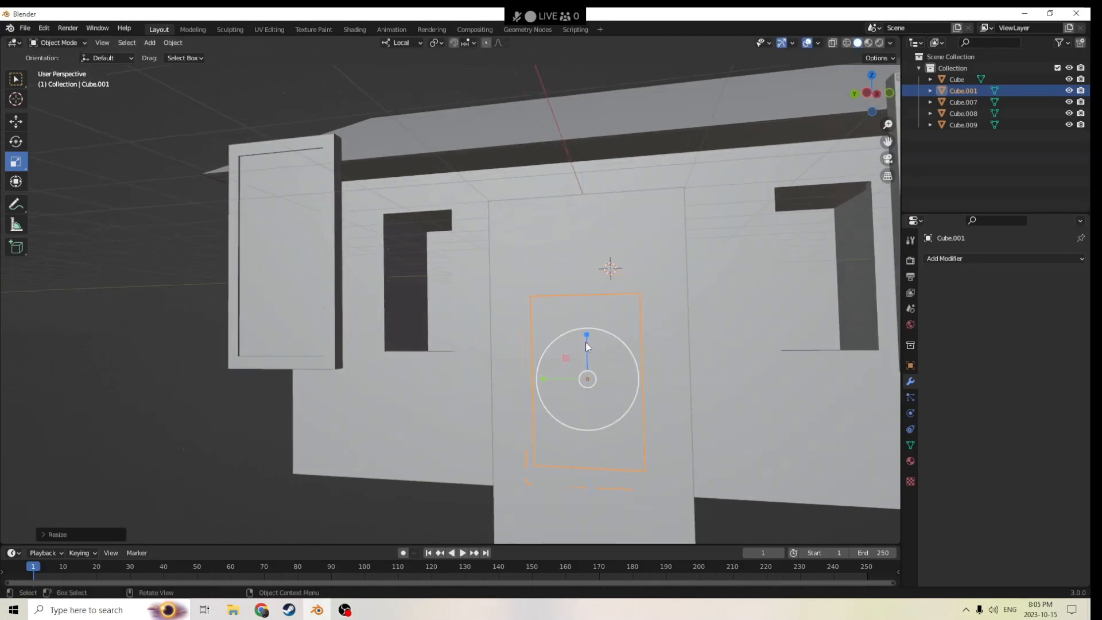
Step: Move the cutter block Cube.001 up along Z into the upper half of the door slab
middle_drag(585, 342, 529, 329)
click(23, 121)
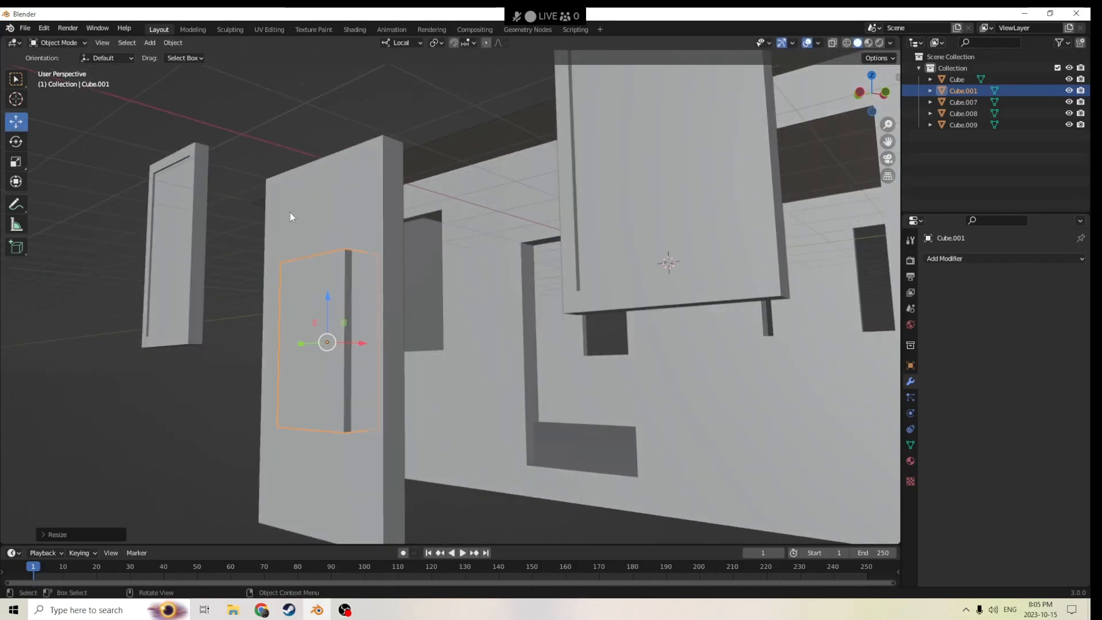
drag(324, 299, 315, 220)
middle_drag(315, 223, 367, 234)
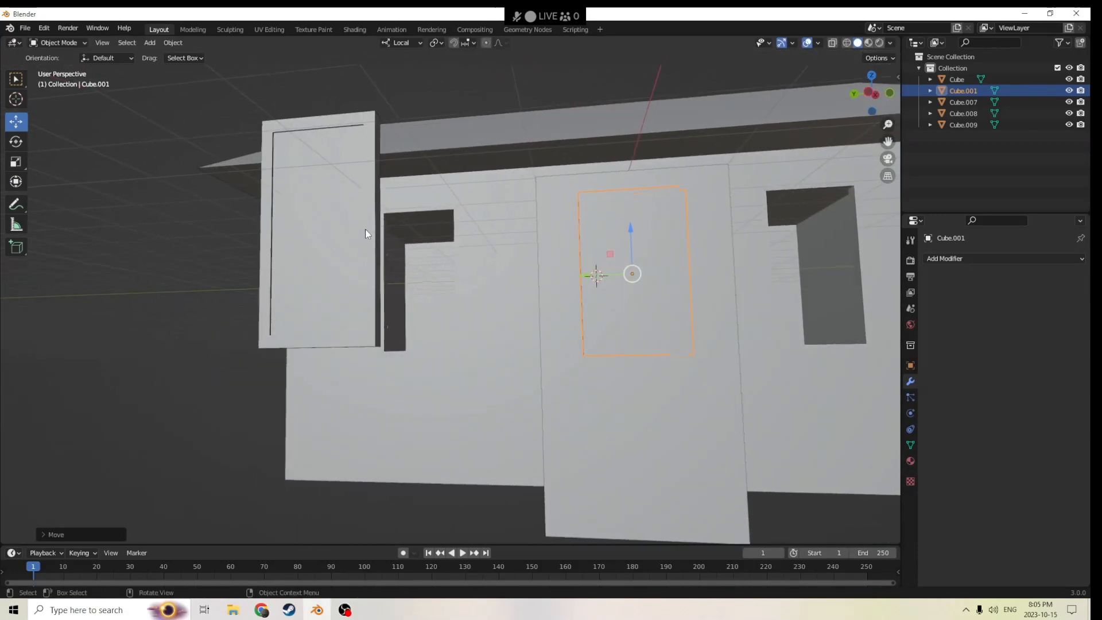
click(17, 161)
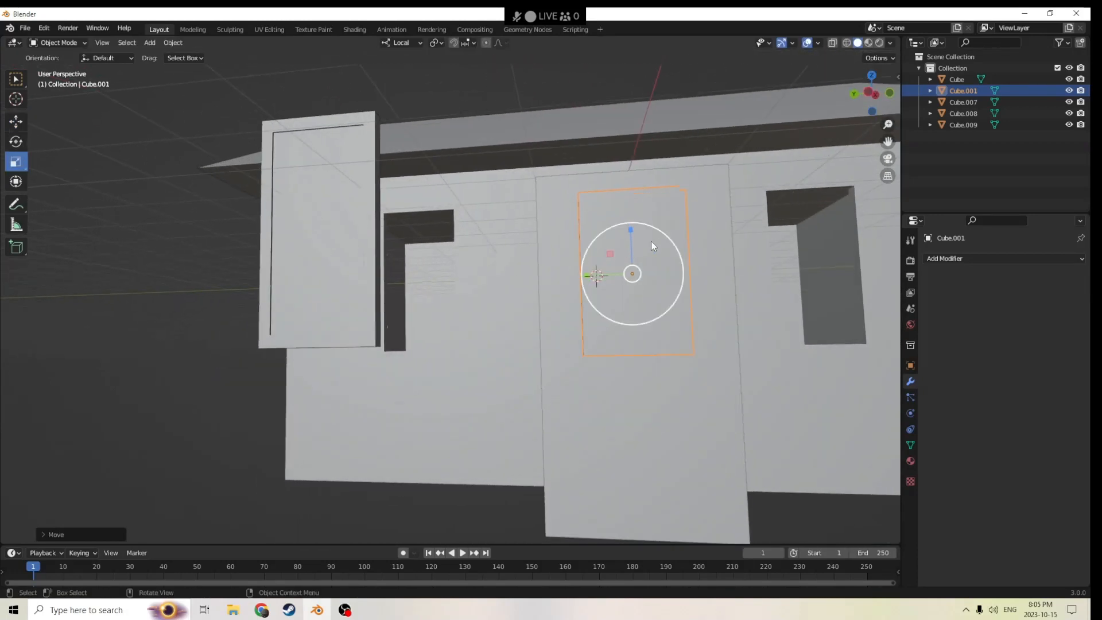
middle_drag(636, 228, 511, 250)
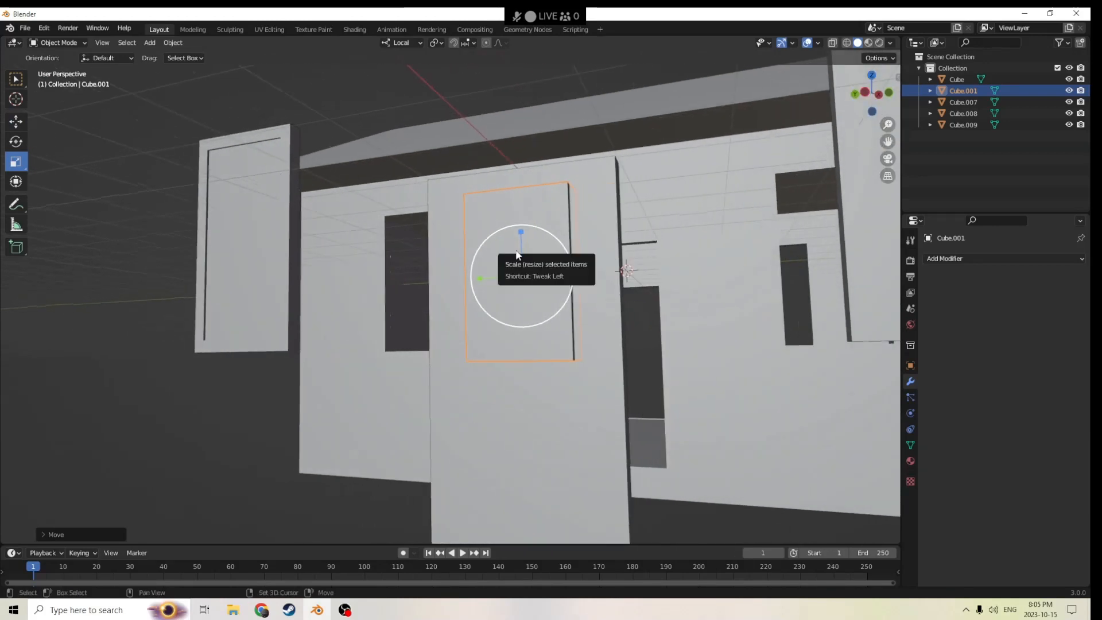
Step: Try a duplicate of the cutter block in the lower half of the door, and delete the copy
key(shift+d)
right_click(667, 274)
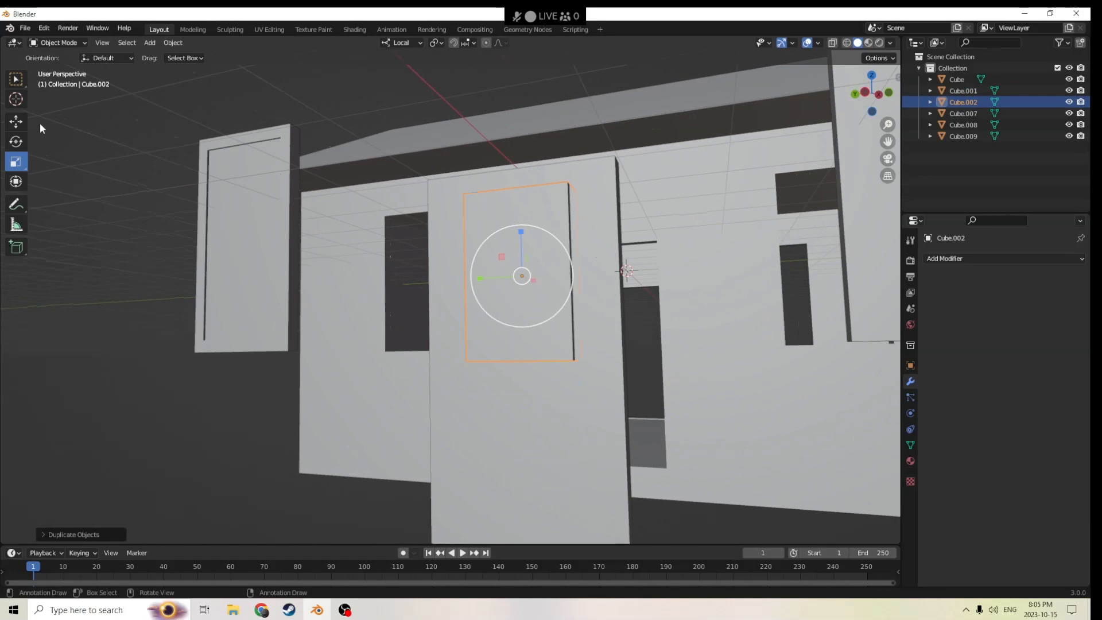
click(21, 121)
drag(519, 236, 531, 434)
middle_drag(532, 433, 525, 401)
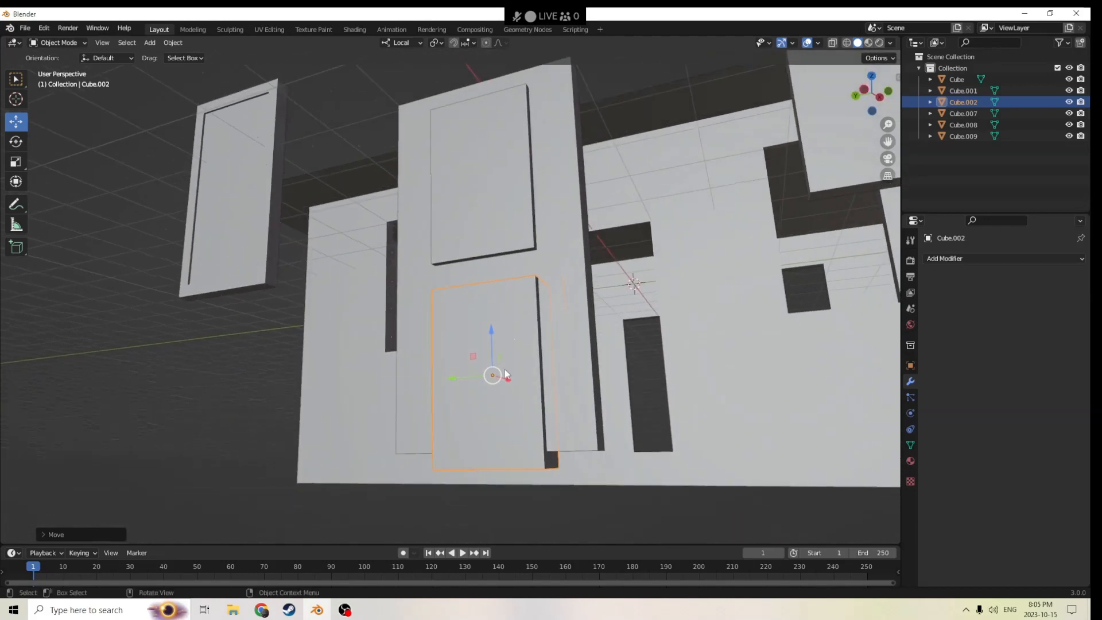
key(Delete)
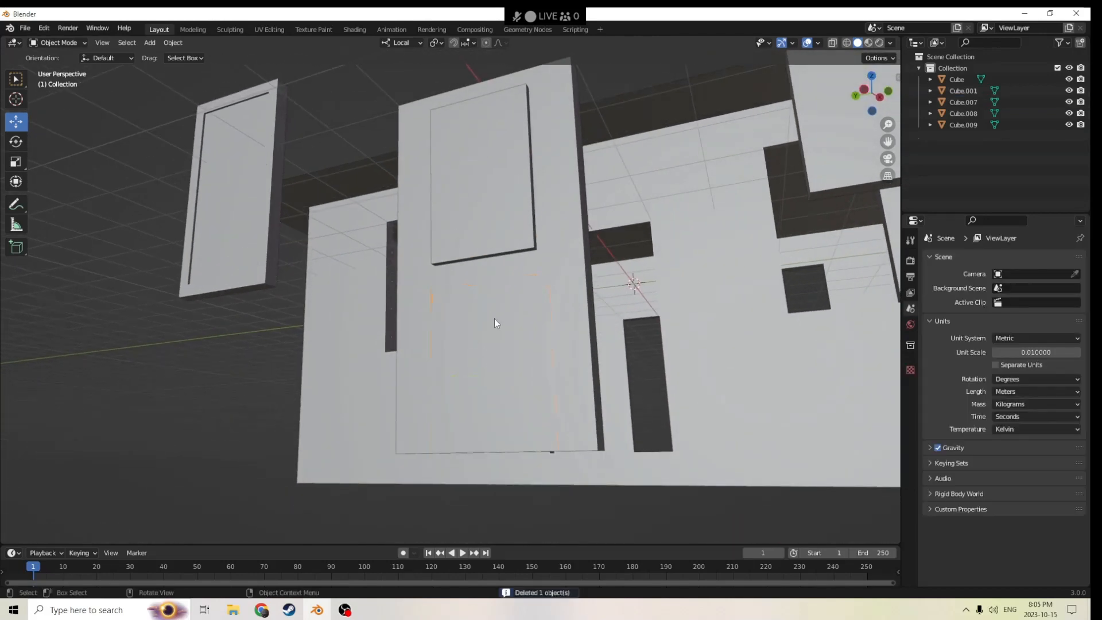
Step: Shorten the upper cutter block Cube.001 slightly along Z and reposition it near the top of the door slab
click(514, 202)
middle_drag(514, 202, 479, 249)
click(16, 162)
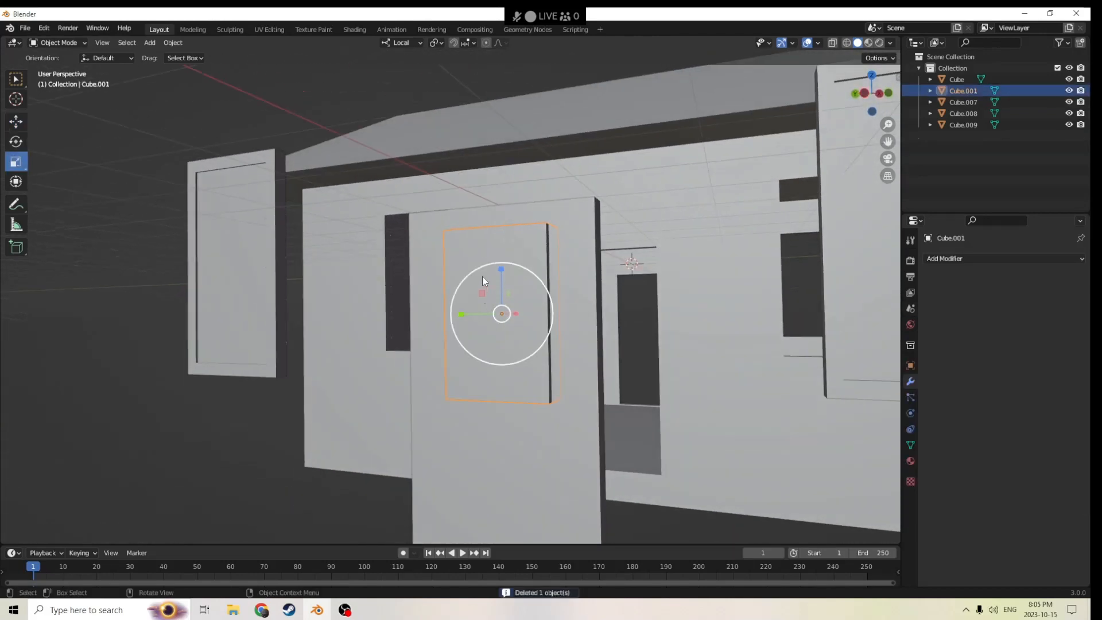
drag(501, 268, 490, 264)
click(17, 122)
middle_drag(490, 264, 491, 260)
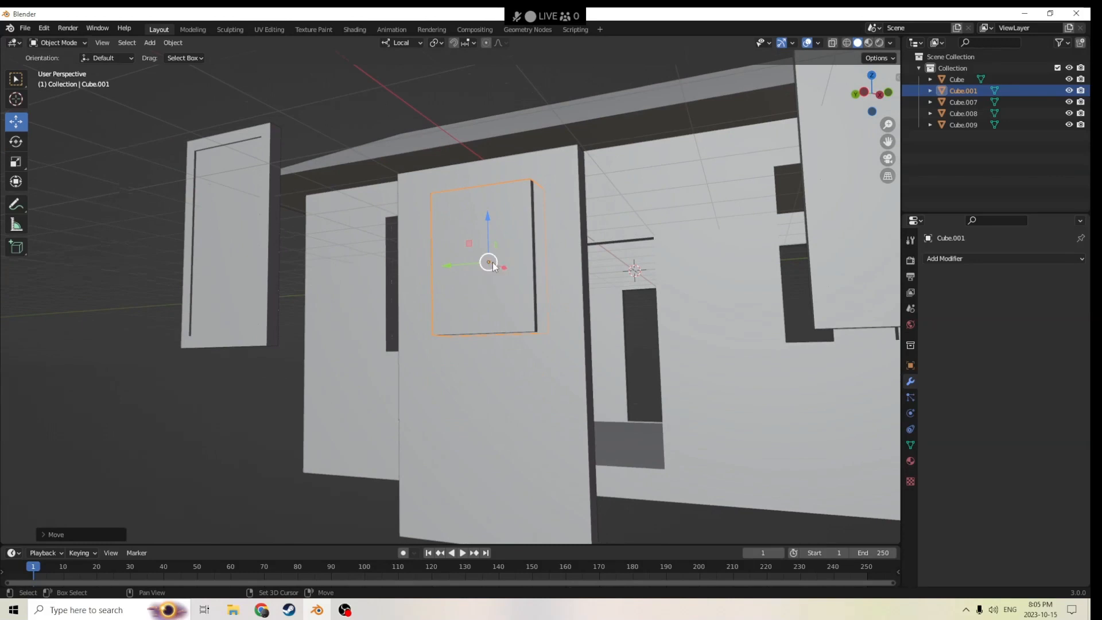
Step: Duplicate the upper cutter block and position the copy along Z in the lower half of the door slab
key(shift+d)
right_click(647, 213)
middle_drag(644, 217, 649, 198)
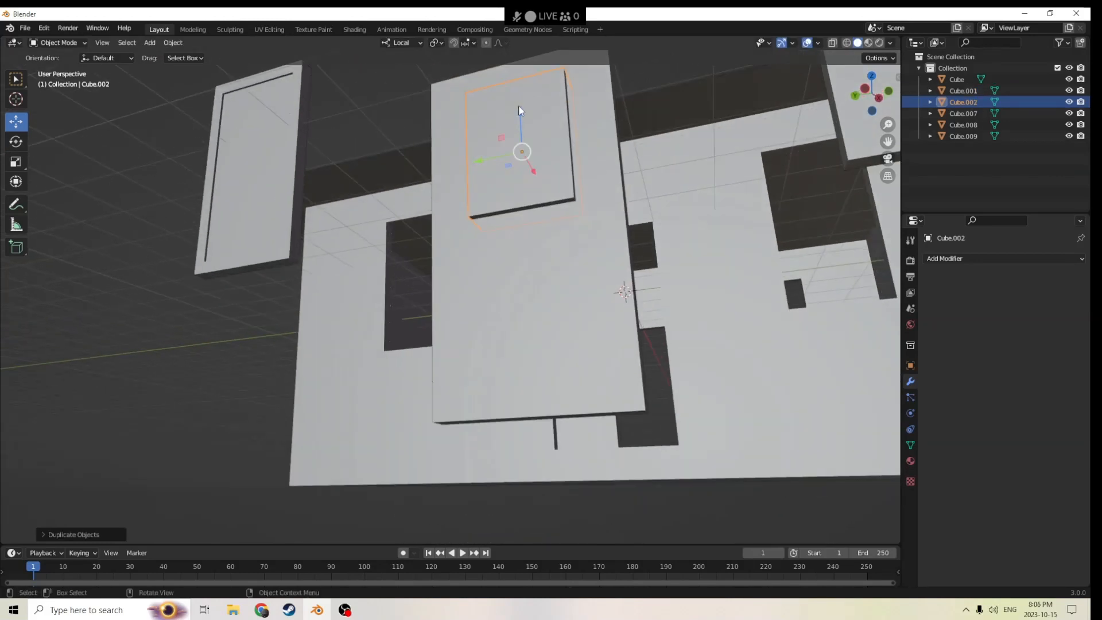
drag(520, 110, 550, 264)
click(551, 265)
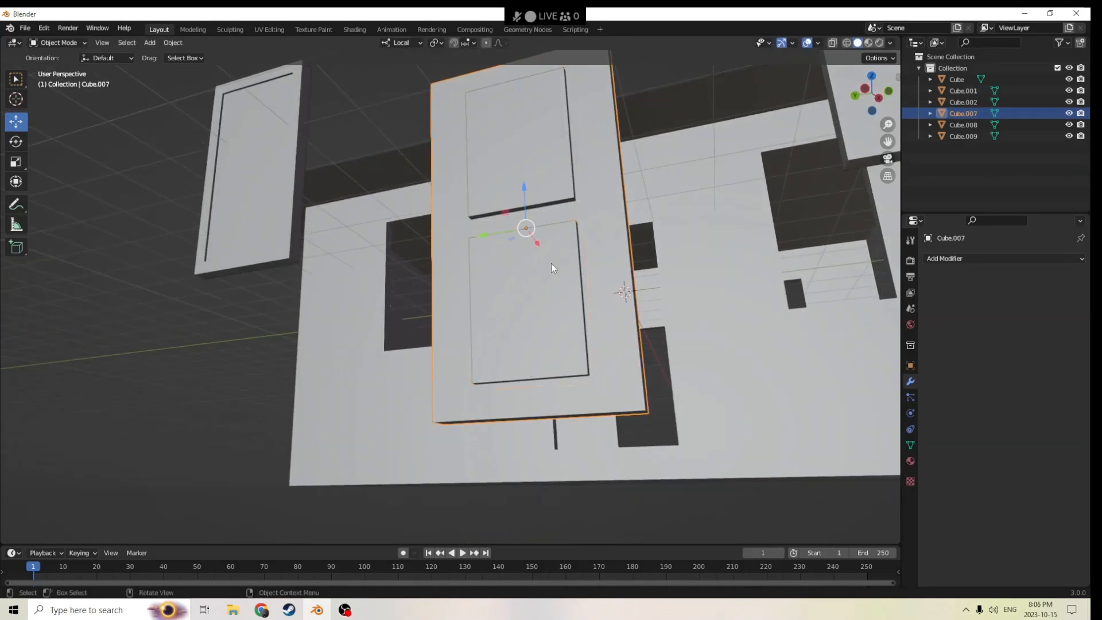
click(550, 264)
middle_drag(550, 264, 617, 423)
drag(576, 395, 578, 393)
middle_drag(578, 393, 553, 381)
Step: Duplicate both door cutter blocks and move the copies along local X out in front of the door slab
shift+click(447, 295)
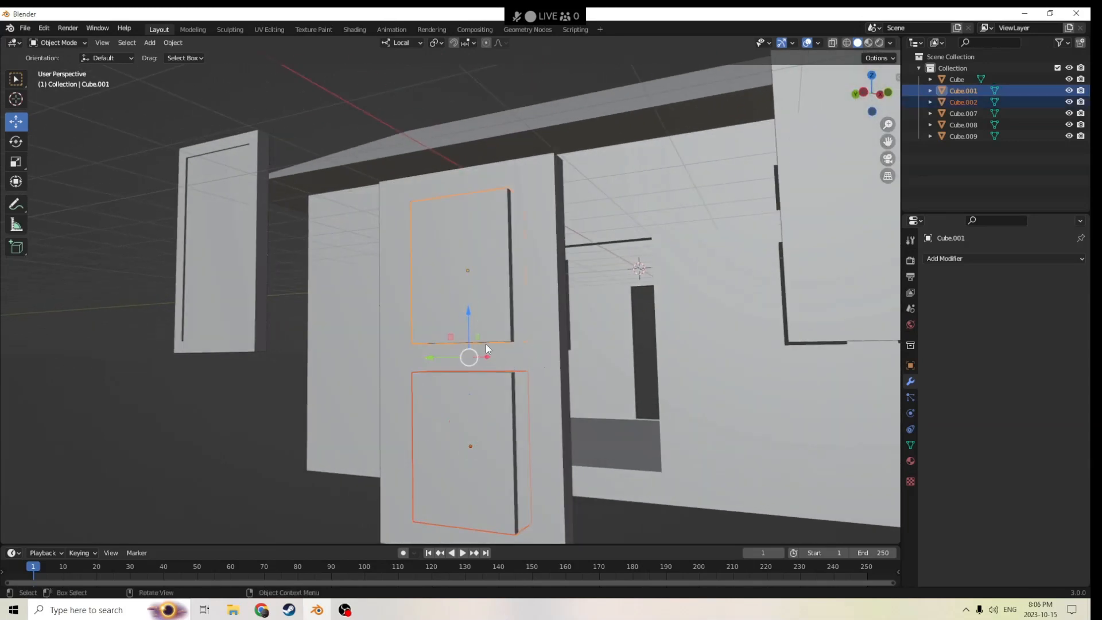
middle_drag(485, 344, 473, 361)
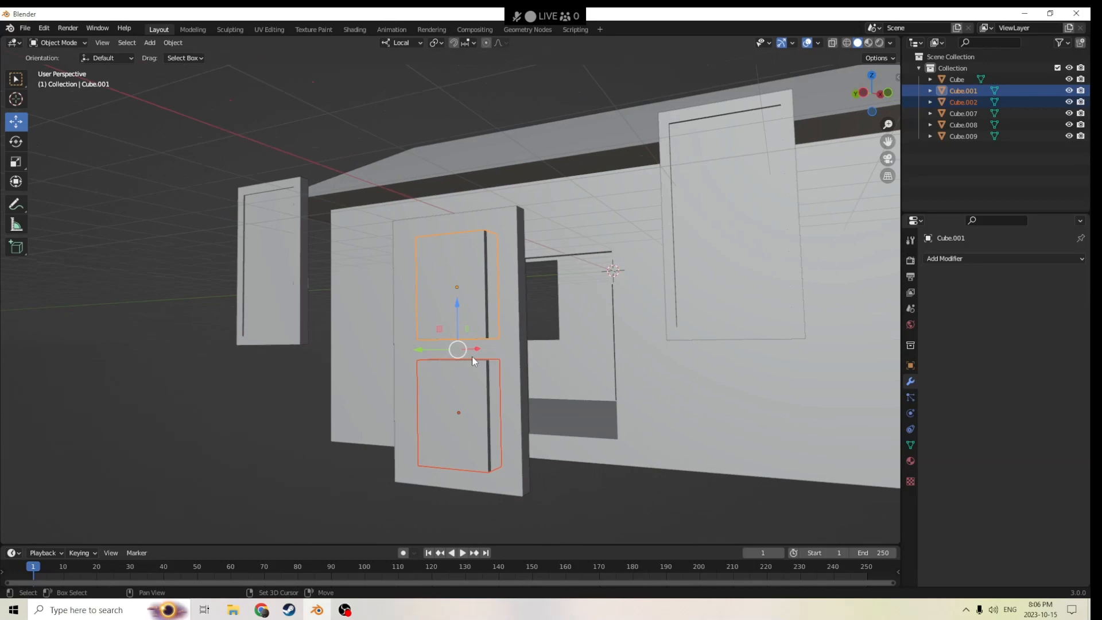
key(shift+d)
right_click(548, 335)
middle_drag(548, 335, 481, 381)
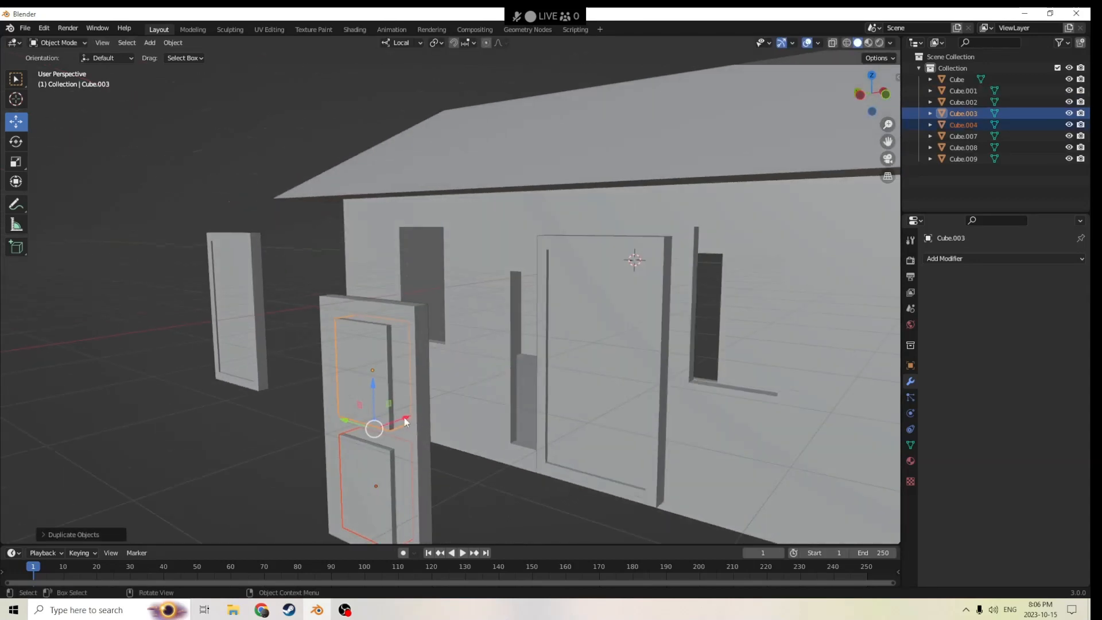
drag(404, 418, 323, 437)
Step: Cut the two original blocks Cube.001 and Cube.002 out of door slab Cube.007 with a Bool Tool Auto Boolean Difference
click(384, 415)
shift+click(378, 464)
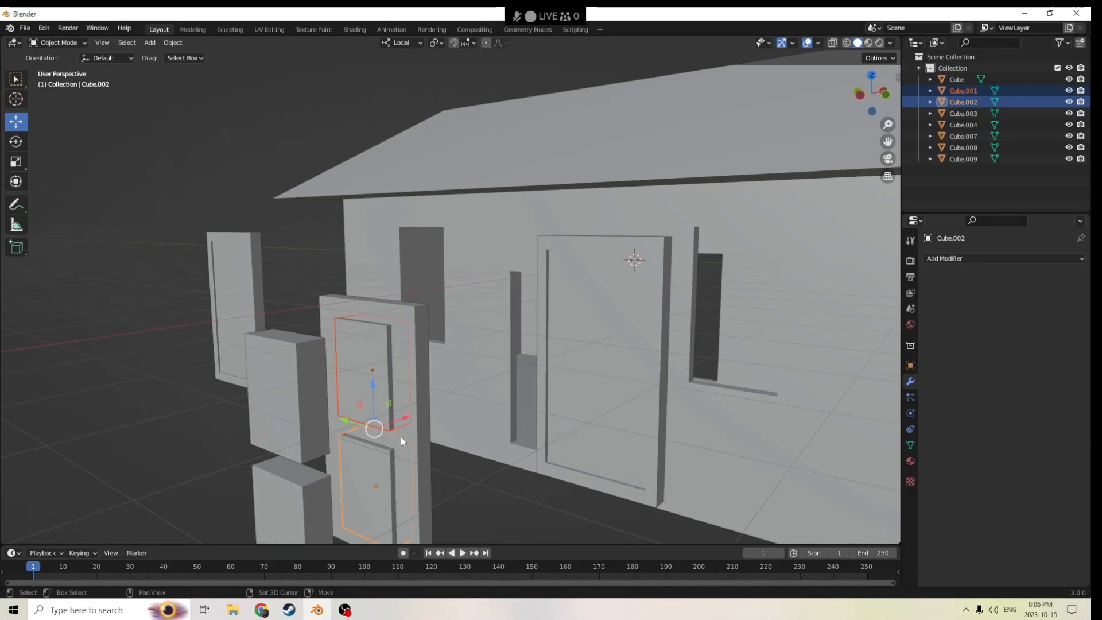
click(367, 382)
shift+click(363, 466)
shift+click(413, 440)
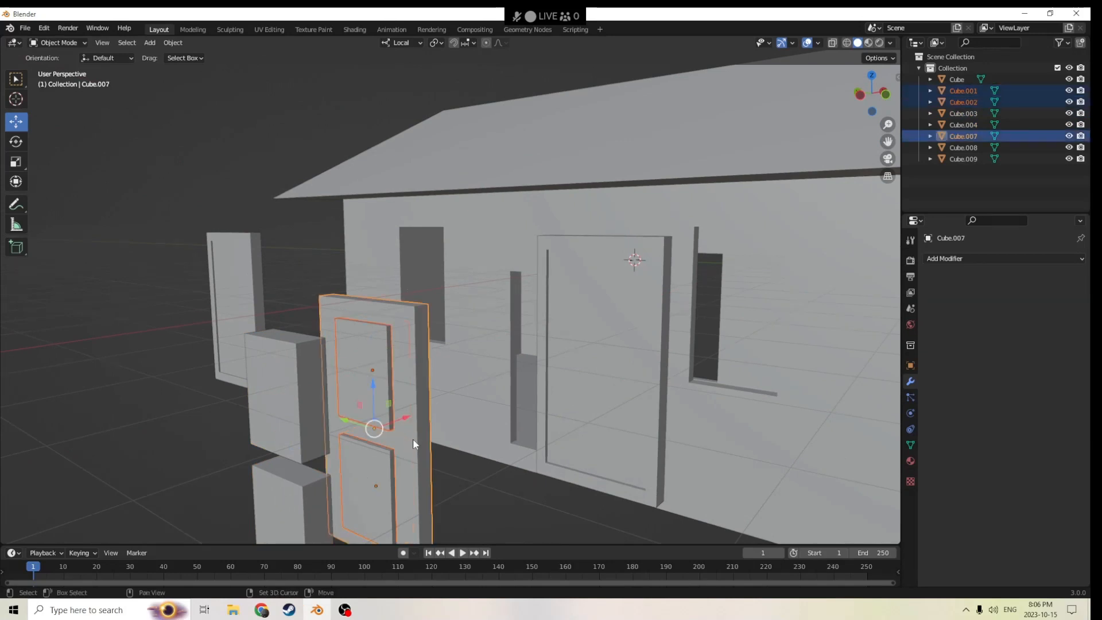
click(173, 43)
mouse_move(207, 420)
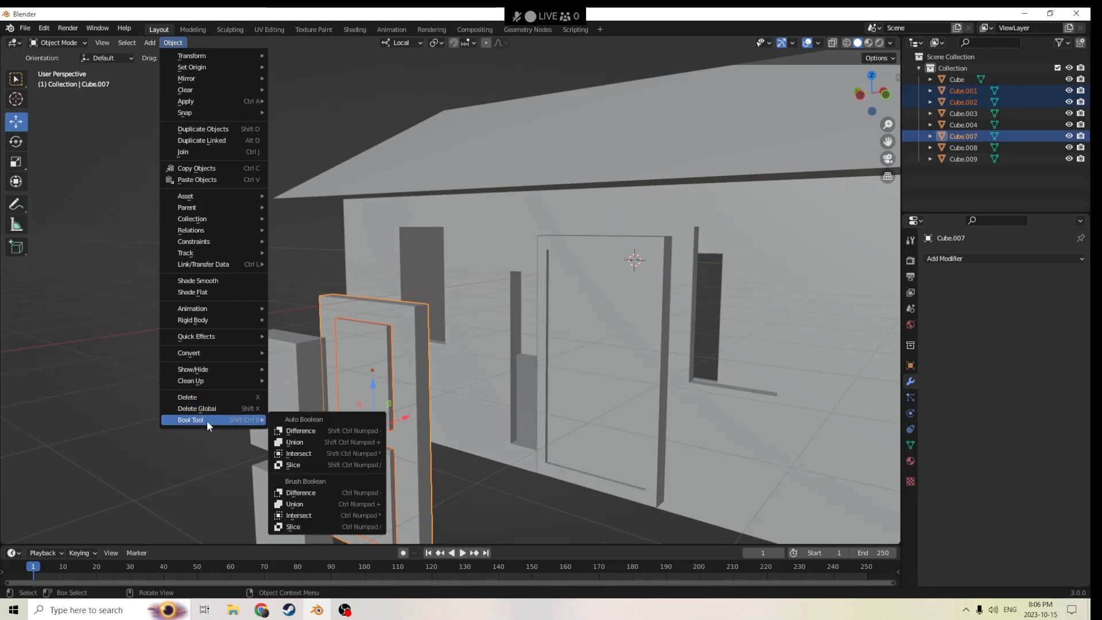
click(315, 428)
middle_drag(266, 319, 276, 342)
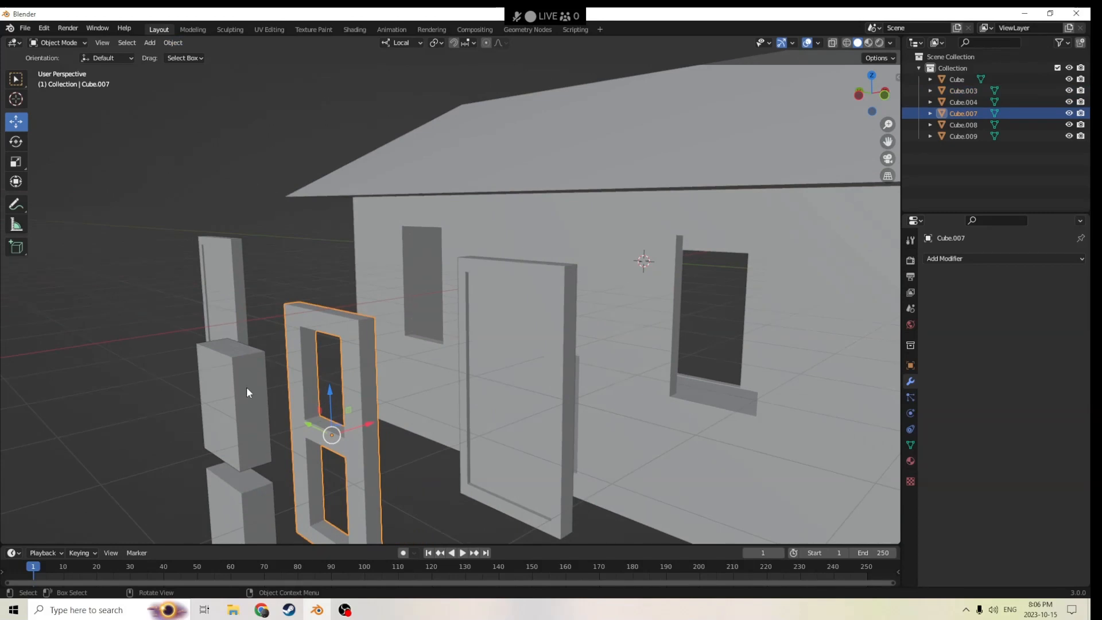
Step: Flatten the two spare blocks Cube.003 and Cube.004 together along local X into thin door panels
click(256, 411)
shift+click(250, 495)
middle_drag(250, 494, 215, 409)
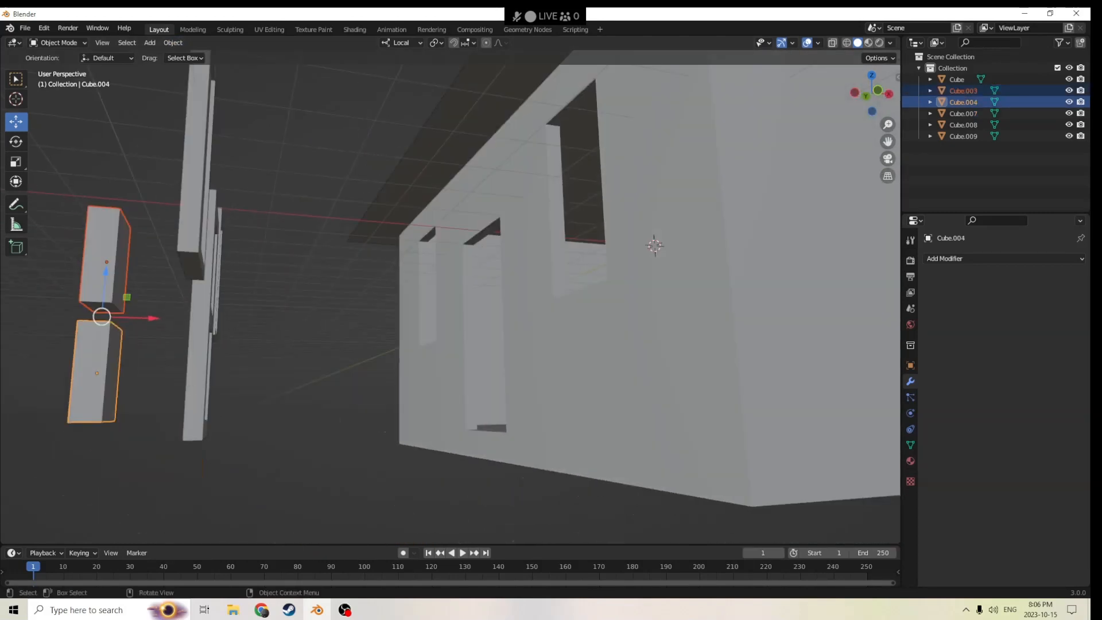
click(16, 162)
drag(153, 320, 113, 321)
middle_drag(114, 322, 139, 337)
click(16, 121)
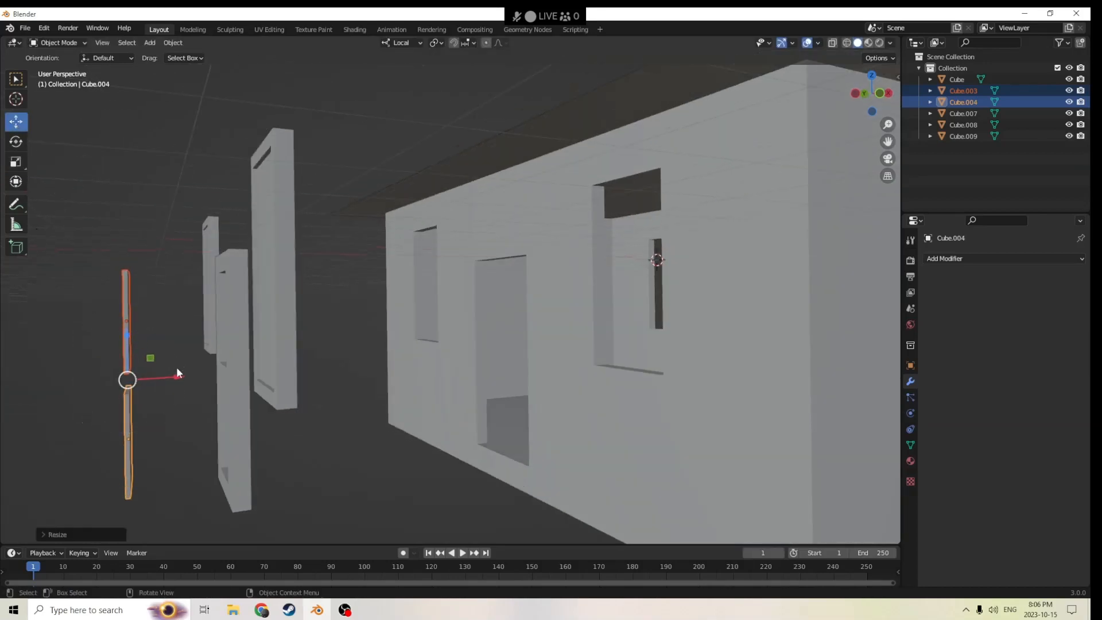
Step: Move the two thin panels along local X into the door's recesses and join them with door slab Cube.007
drag(176, 373, 277, 370)
middle_drag(278, 370, 256, 332)
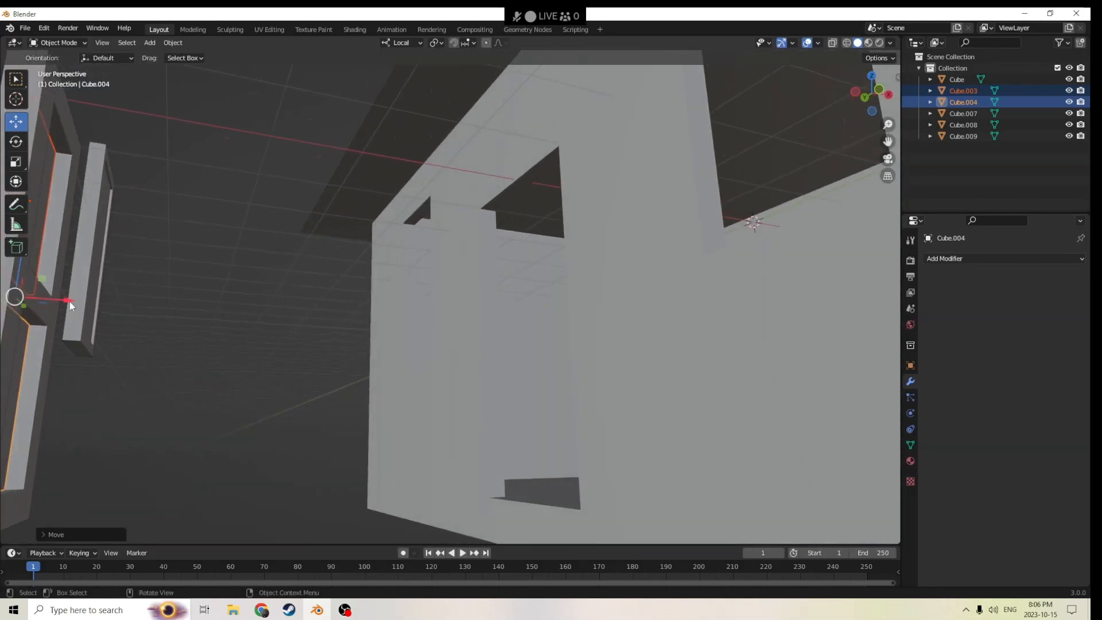
middle_drag(71, 306, 149, 344)
shift+click(374, 356)
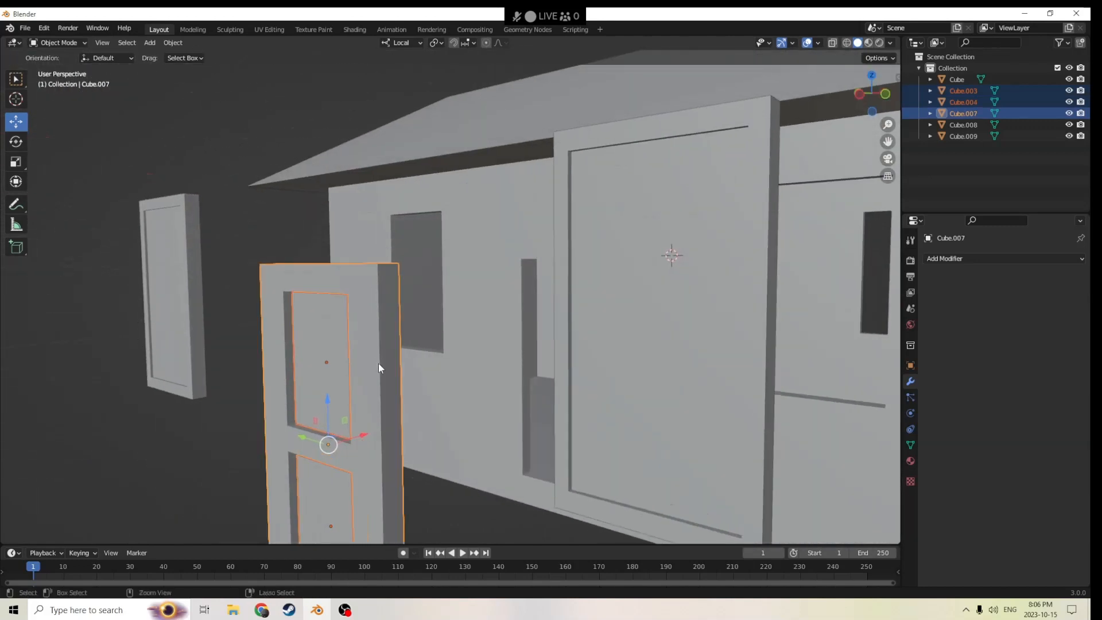
key(ctrl+j)
middle_drag(380, 366, 425, 384)
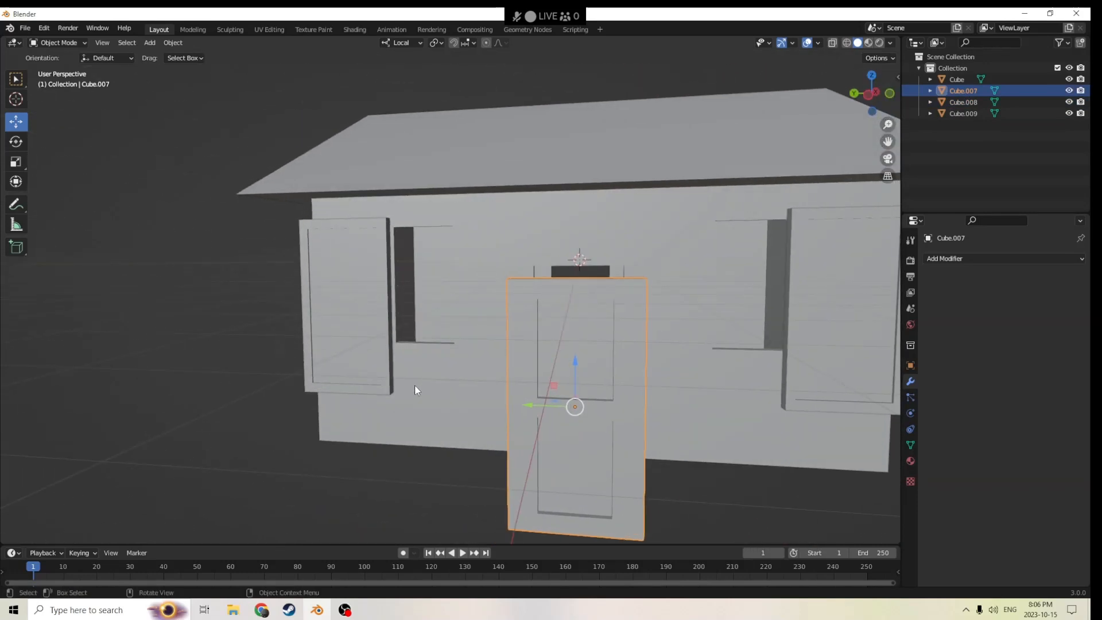
Step: Select the house body Cube, open its material settings and switch the viewport to Material Preview shading
scroll(731, 271, down, 1)
middle_drag(731, 271, 659, 288)
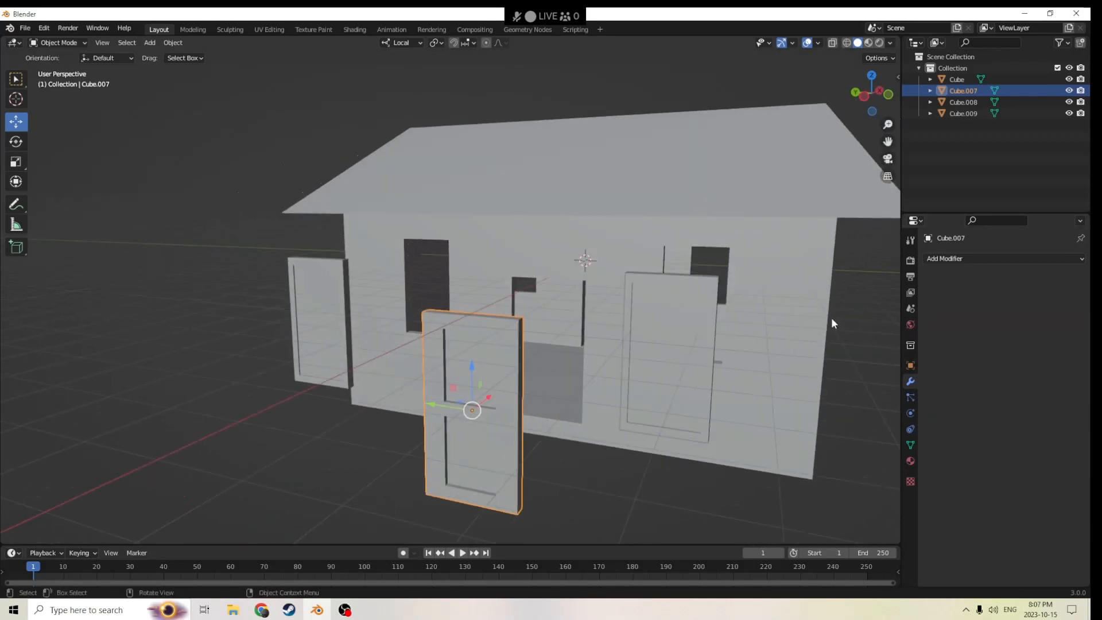
mouse_move(753, 353)
middle_down()
mouse_move(721, 359)
mouse_move(752, 366)
middle_up()
scroll(734, 360, down, 1)
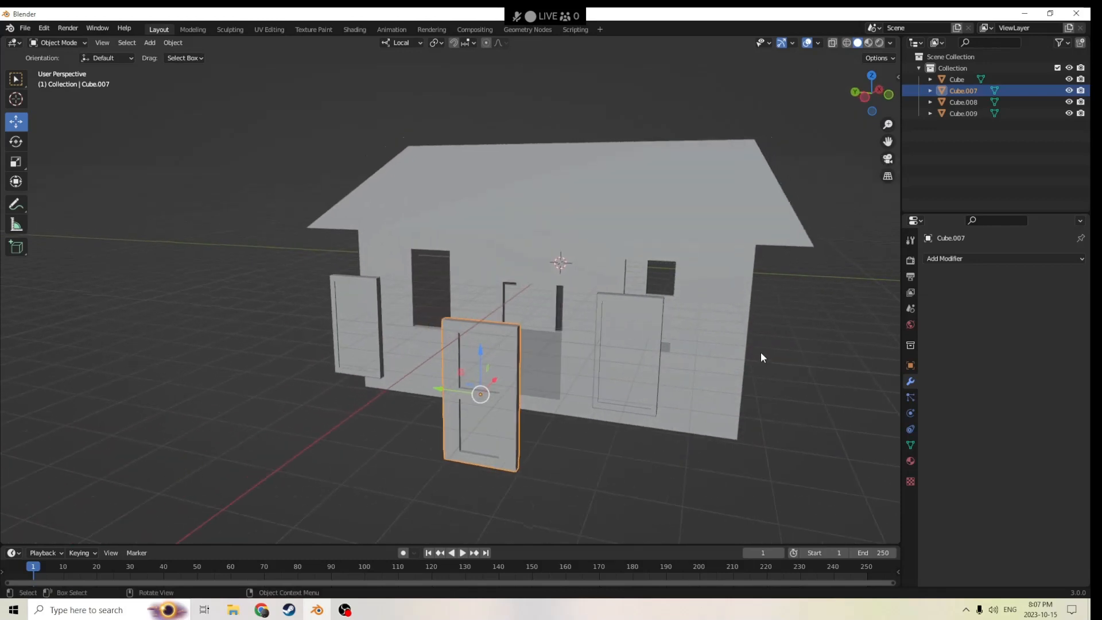
key(Tab)
key(Tab)
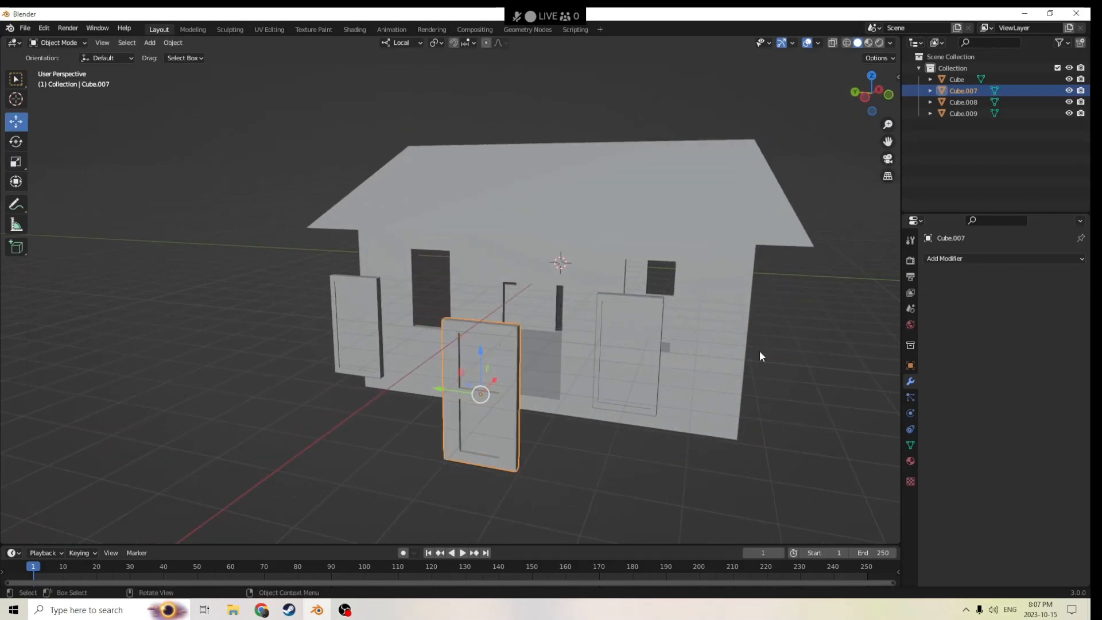
click(718, 307)
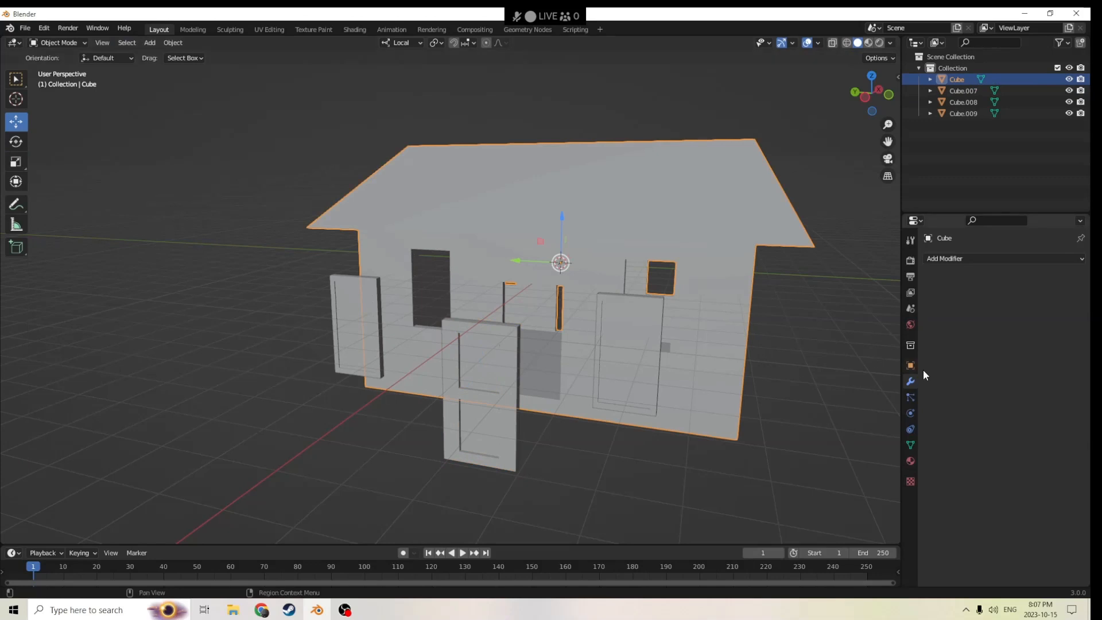
click(910, 462)
click(868, 43)
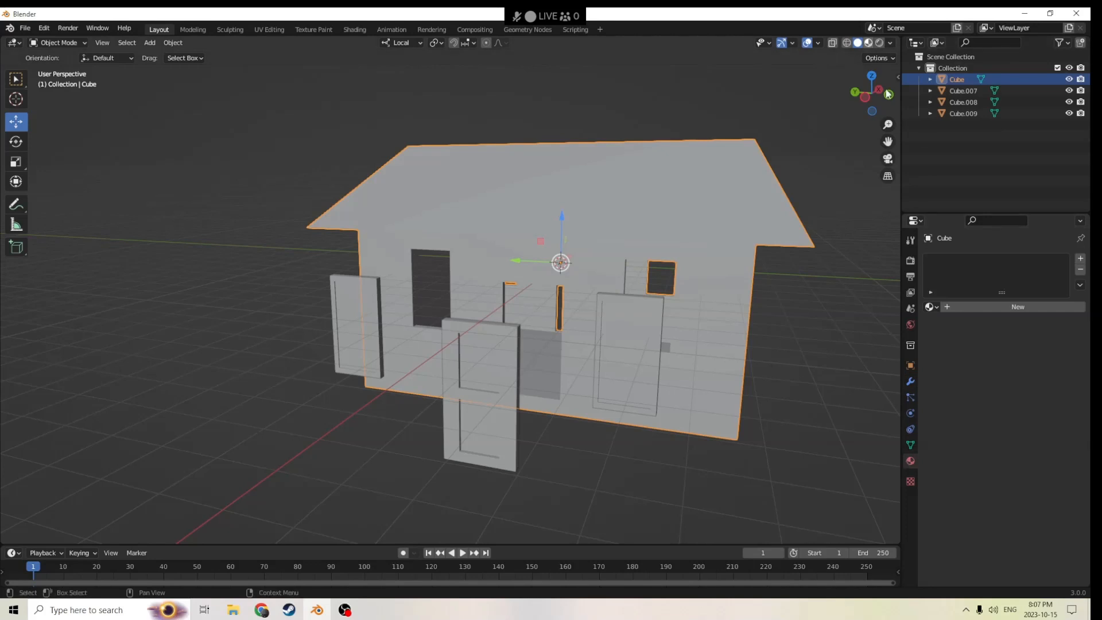
Step: Create a new material on the house and set its base colour to a darkened muted yellow
click(974, 307)
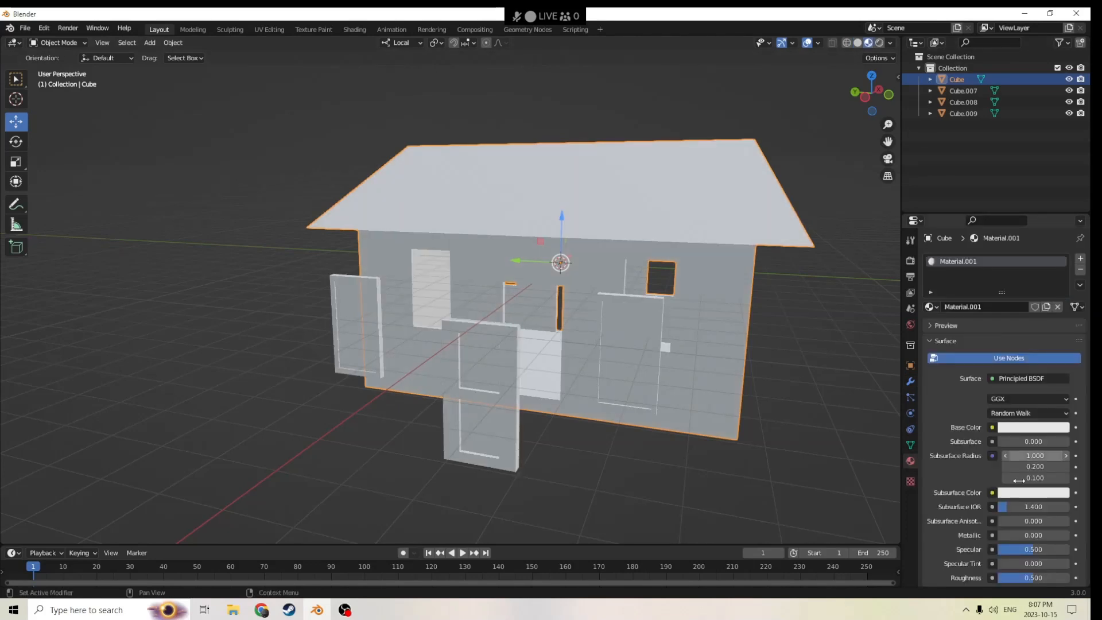
click(1014, 428)
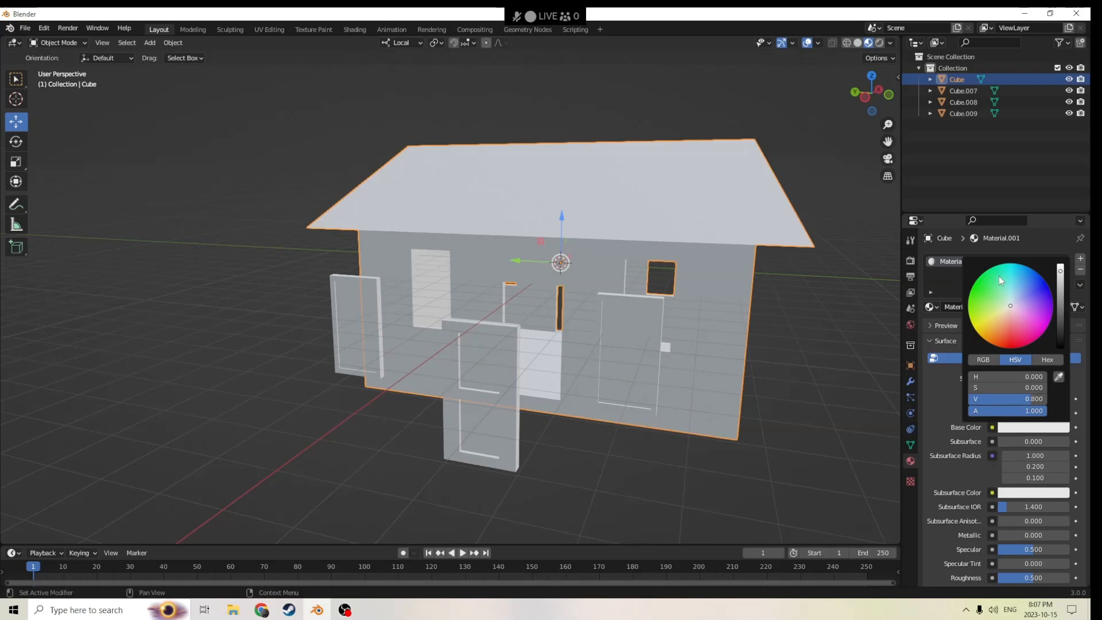
drag(1006, 310, 999, 317)
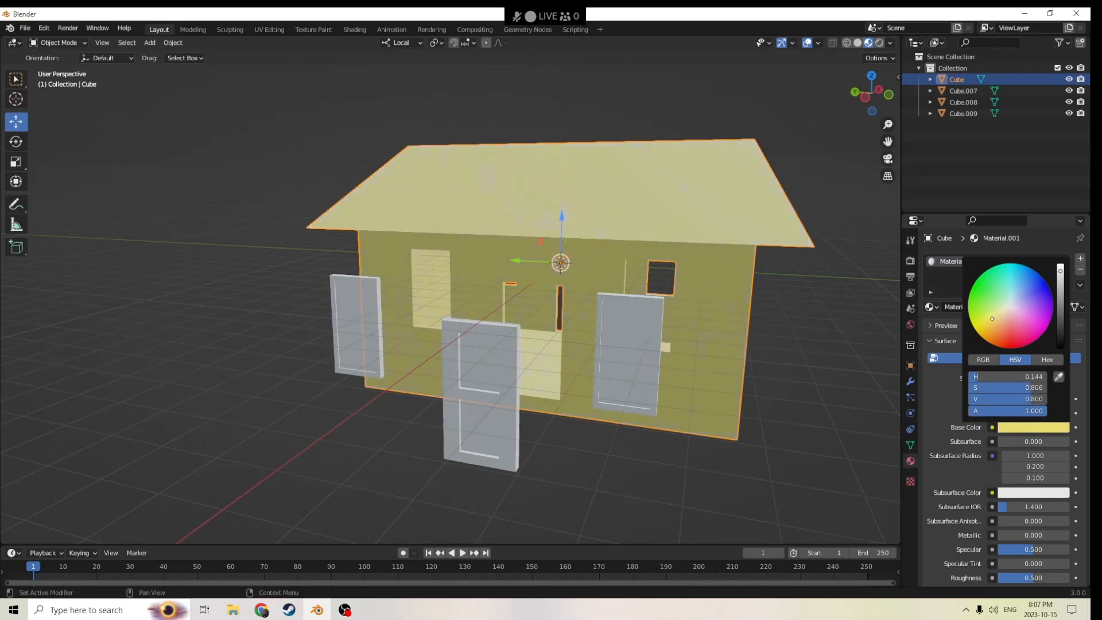
drag(1060, 273, 1063, 292)
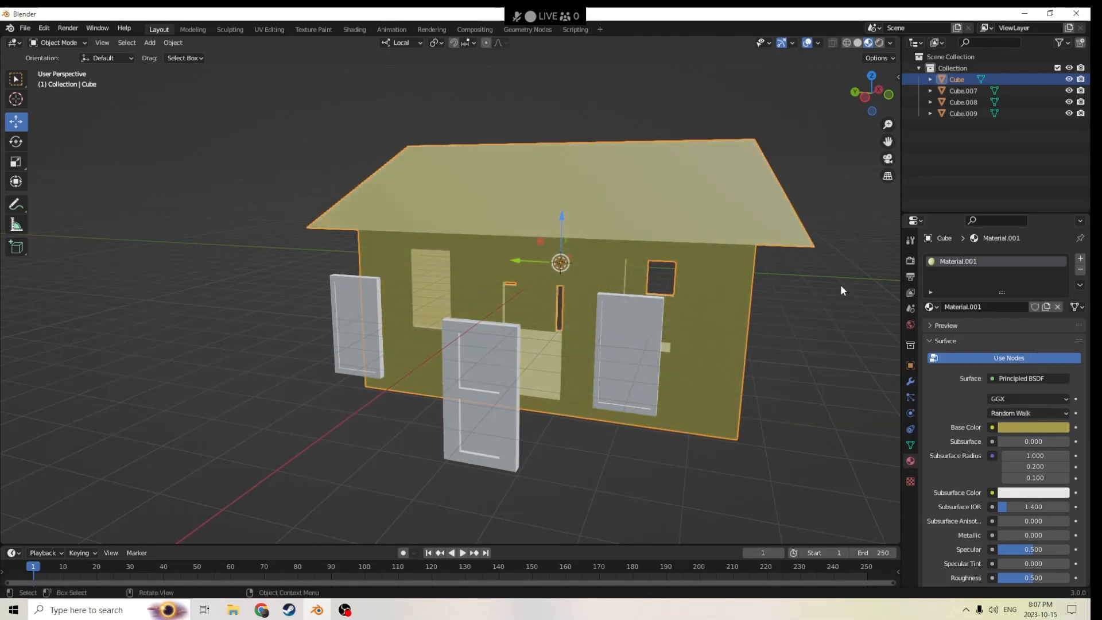
Step: Add a second material slot to the house and select both roof slope faces in Edit Mode
middle_drag(840, 284, 689, 270)
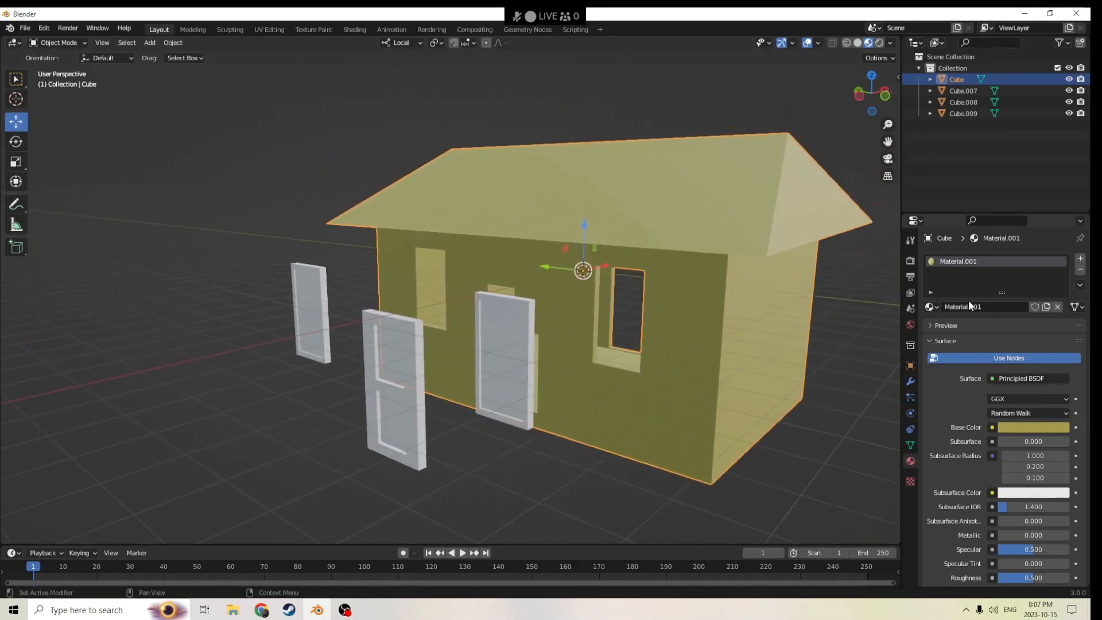
click(1080, 260)
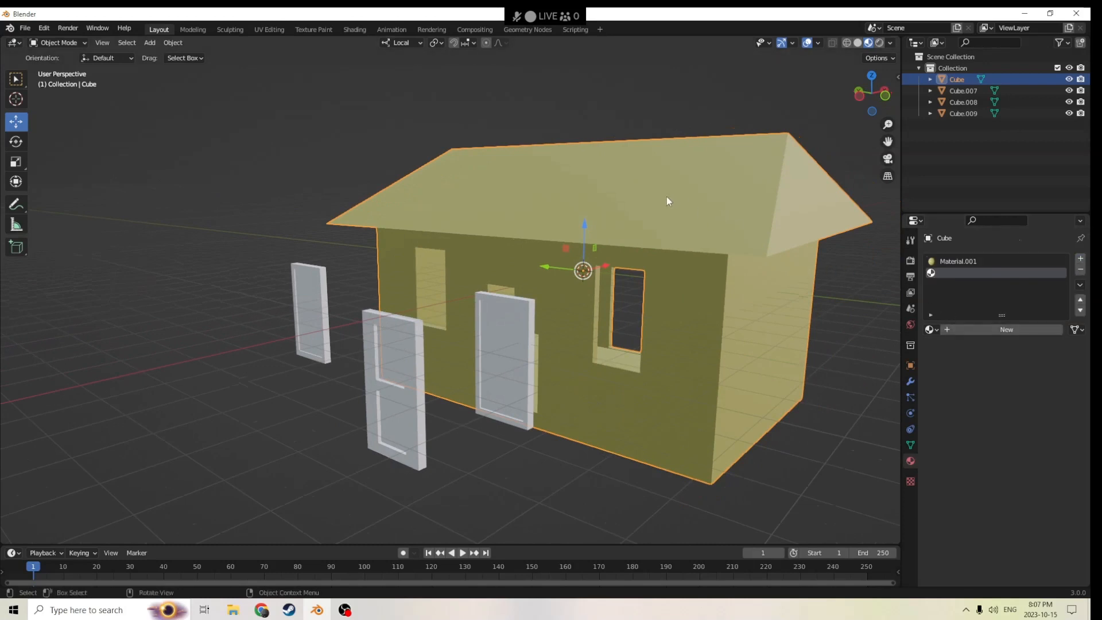
middle_drag(659, 200, 688, 186)
middle_drag(787, 273, 724, 243)
click(642, 201)
middle_drag(623, 198, 692, 239)
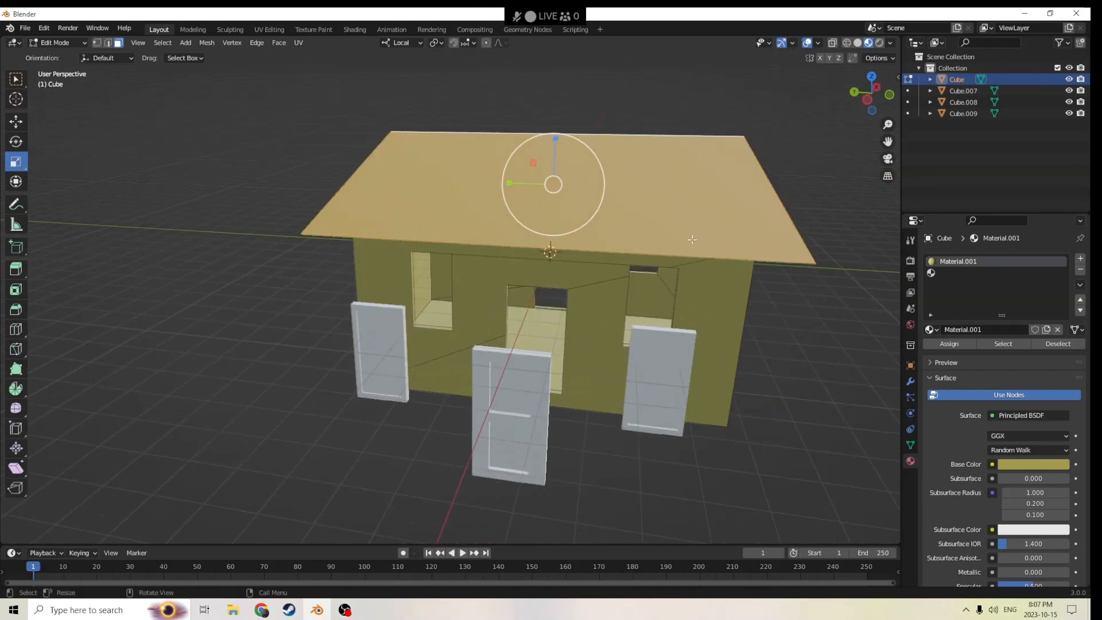
Step: Add a third slot, create a near-black material with value 0.004 in the second slot, and assign it to the roof slopes
click(1080, 258)
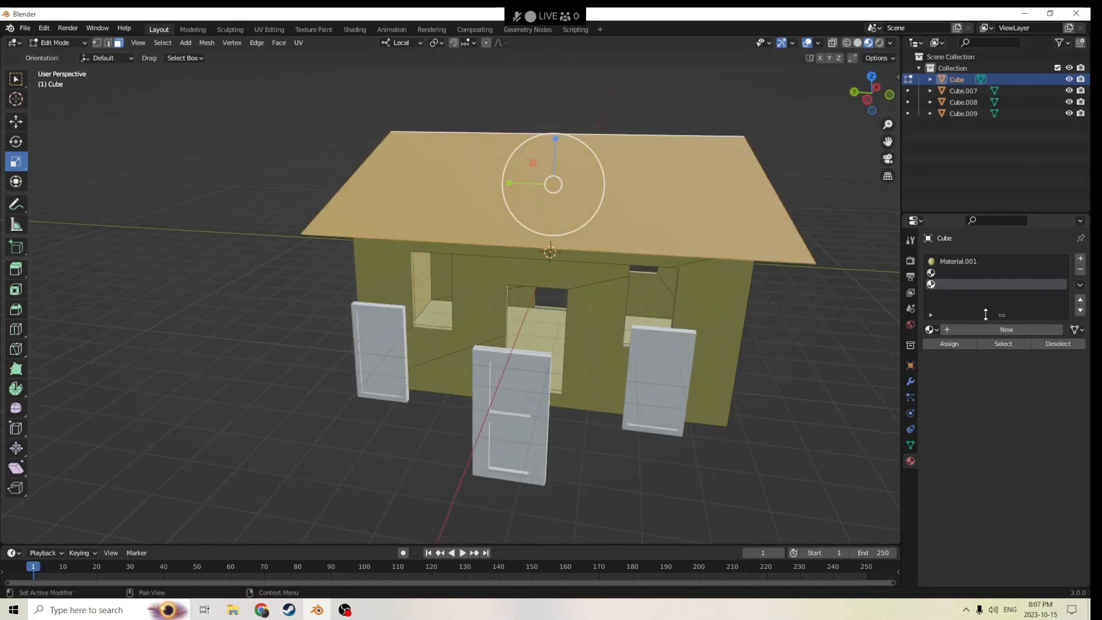
click(949, 272)
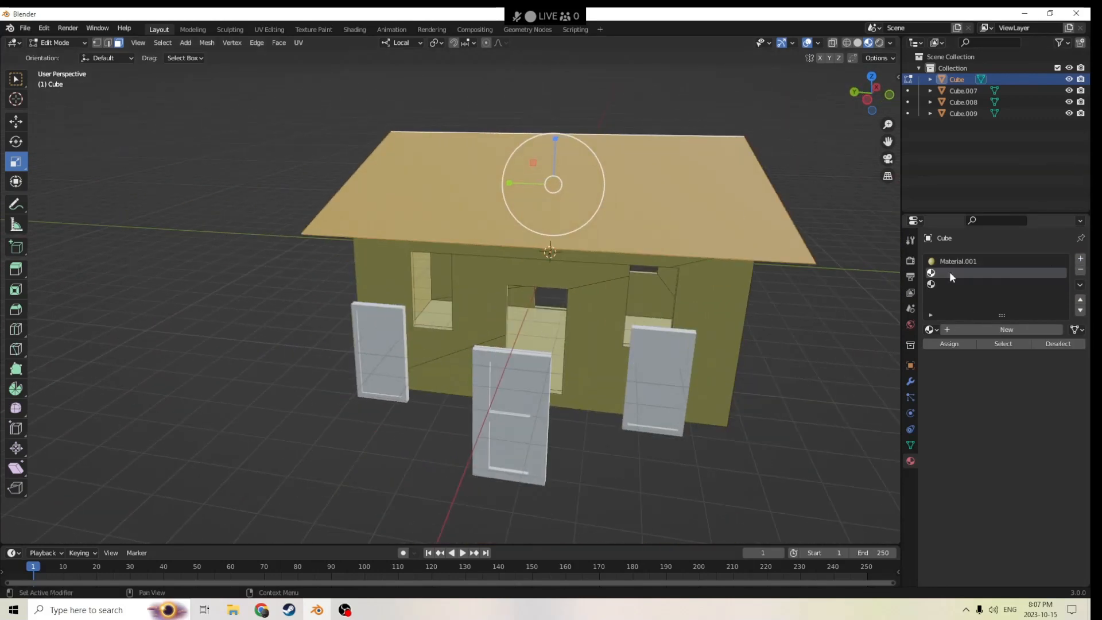
click(1012, 329)
click(1027, 464)
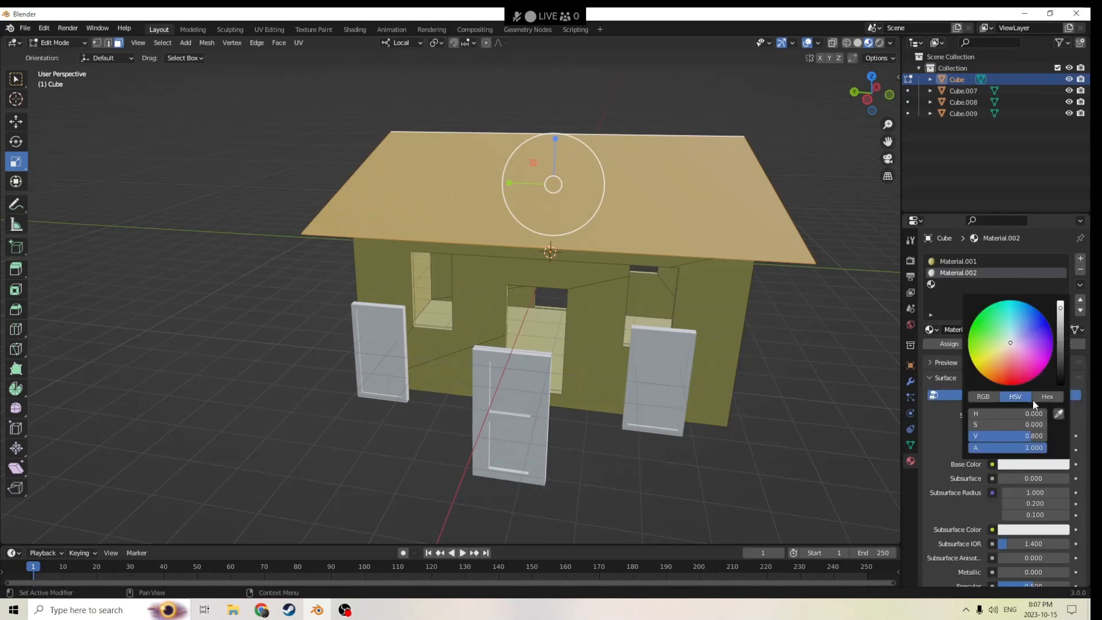
drag(1060, 310, 1063, 380)
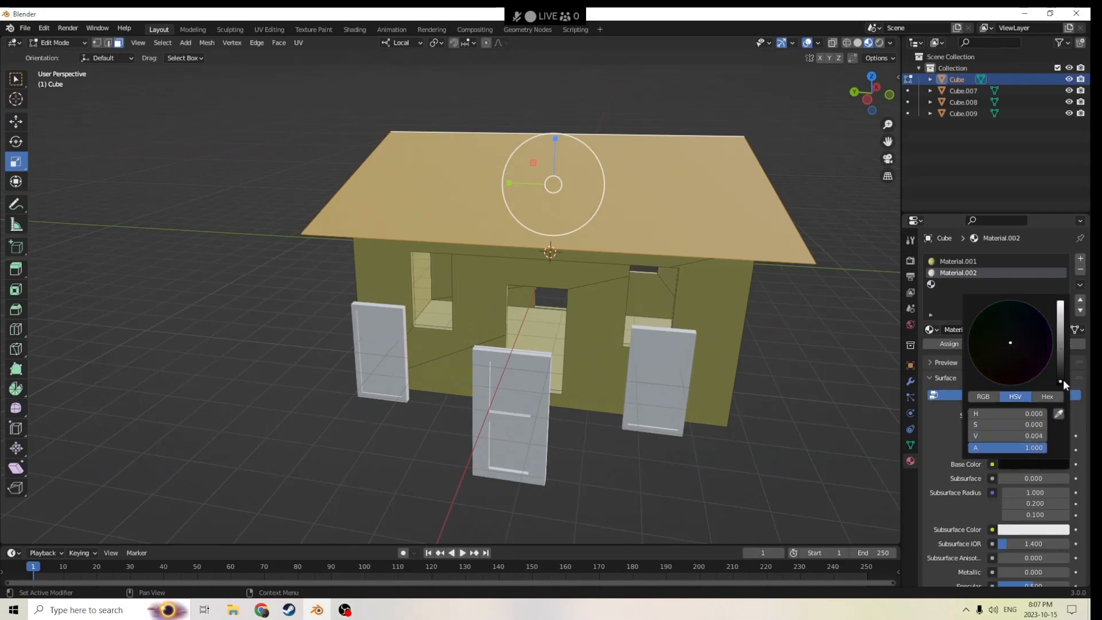
click(926, 342)
Step: Select the triangular gable faces at both ends of the roof
middle_drag(795, 253, 698, 262)
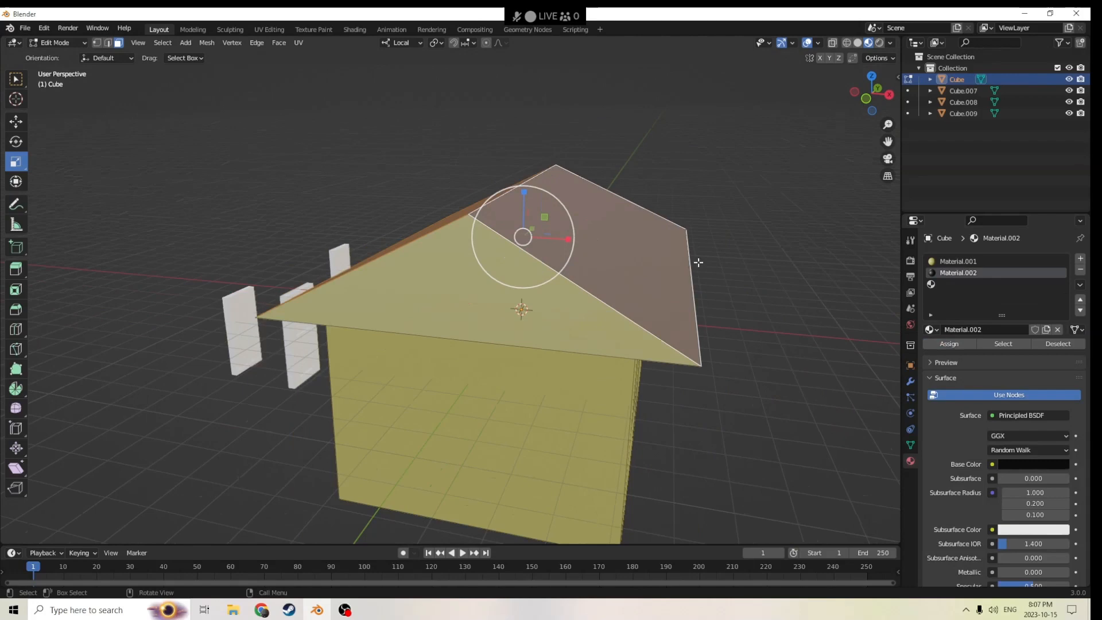
click(540, 303)
middle_drag(571, 286, 423, 294)
shift+click(477, 280)
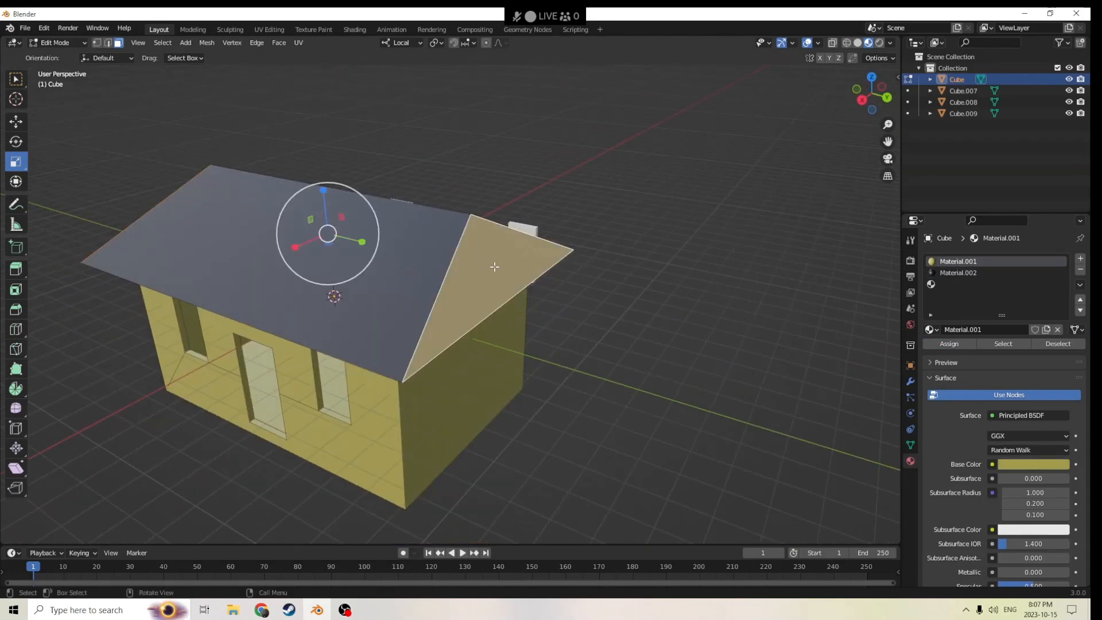
Step: Try insetting both gable faces by about 0.03 m
scroll(494, 265, up, 1)
middle_drag(494, 265, 652, 243)
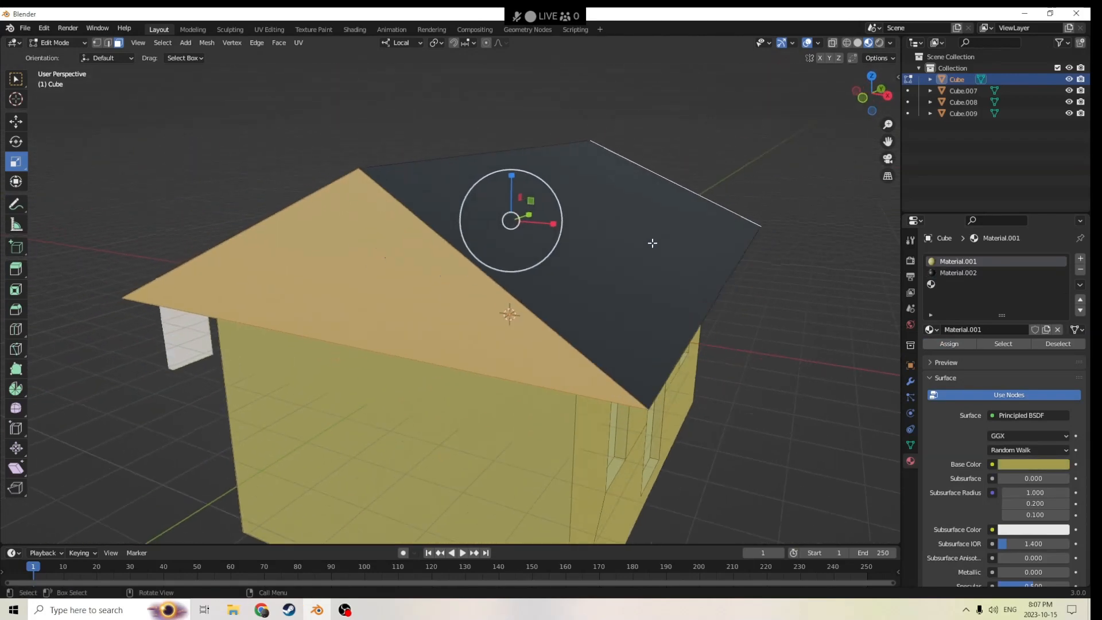
key(i)
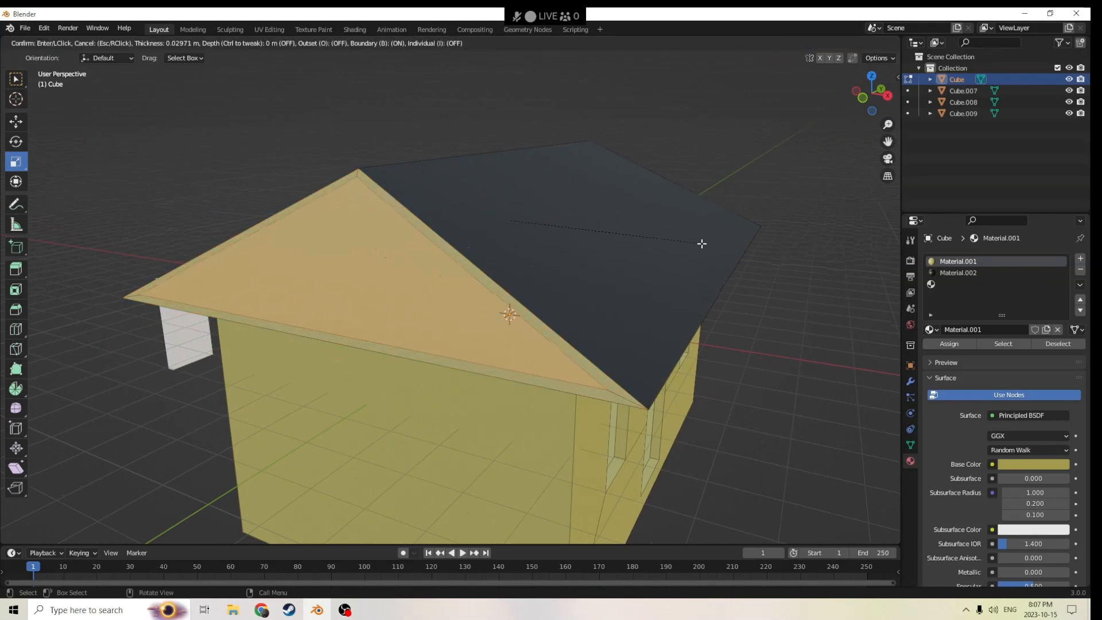
click(701, 243)
middle_drag(674, 245, 652, 255)
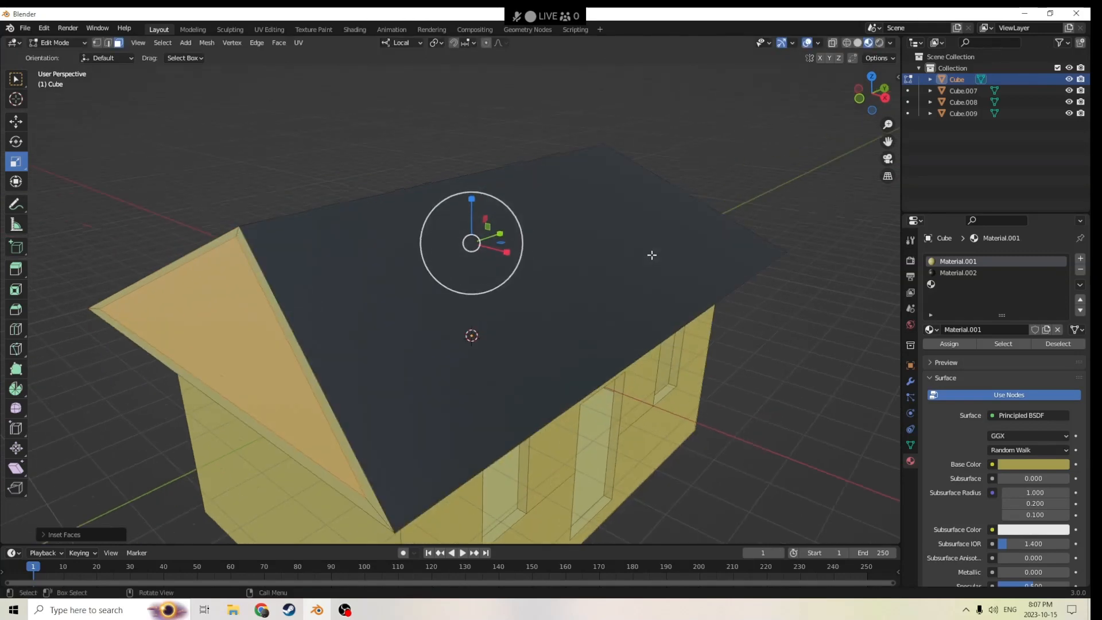
Step: Try extruding the inset gable faces in place and scaling them inward along Y to recess them
key(e)
key(Escape)
middle_drag(649, 208, 580, 189)
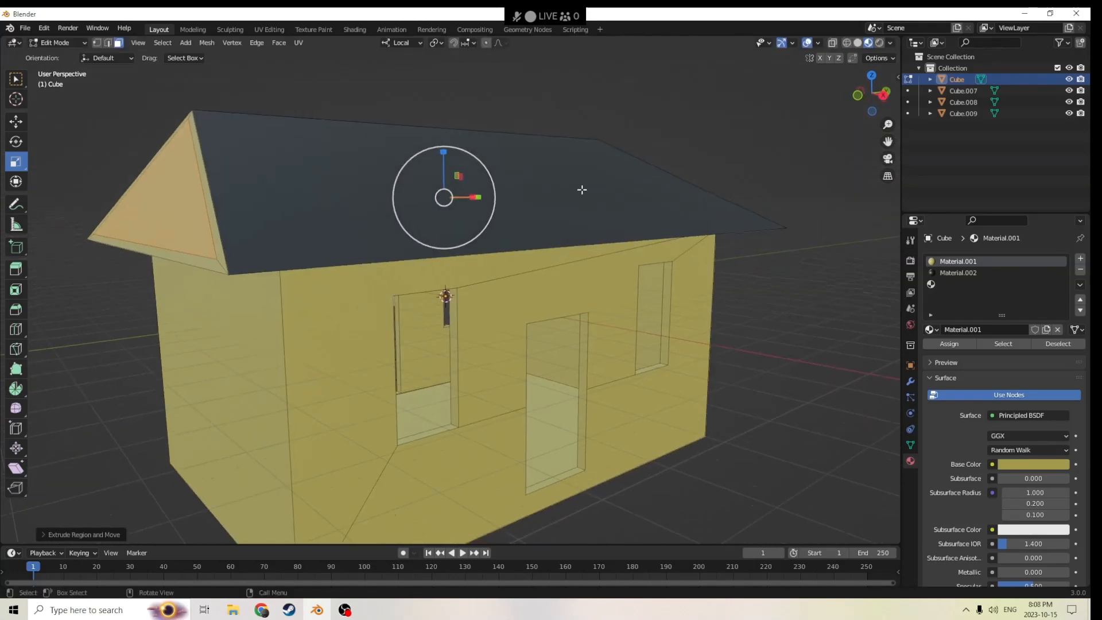
middle_drag(506, 196, 467, 218)
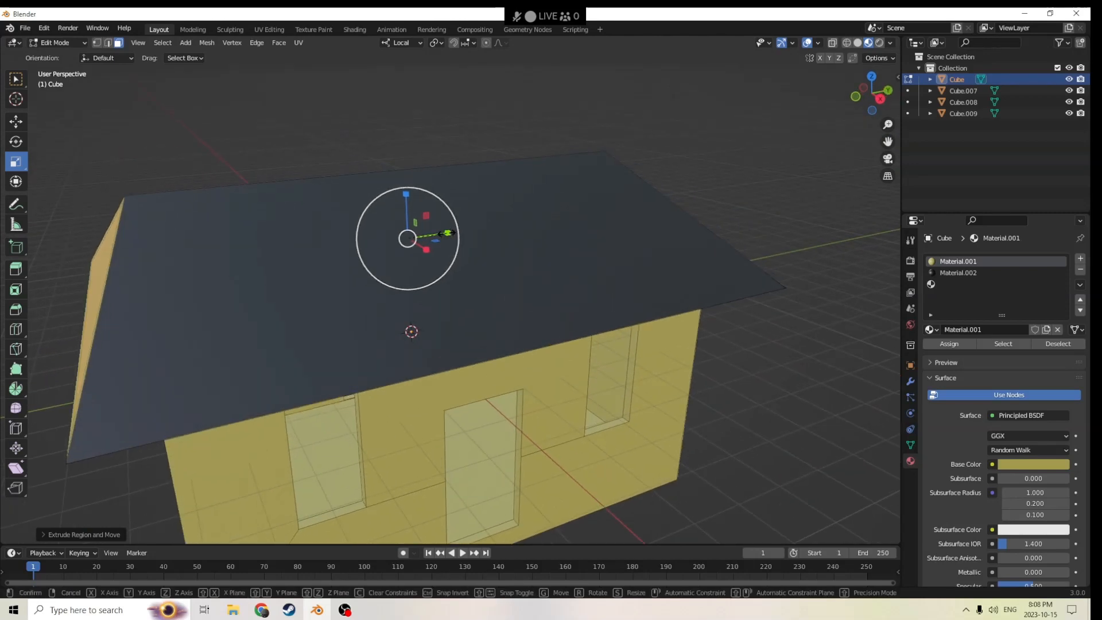
key(s)
key(y)
key(y)
click(446, 233)
middle_drag(306, 177, 389, 167)
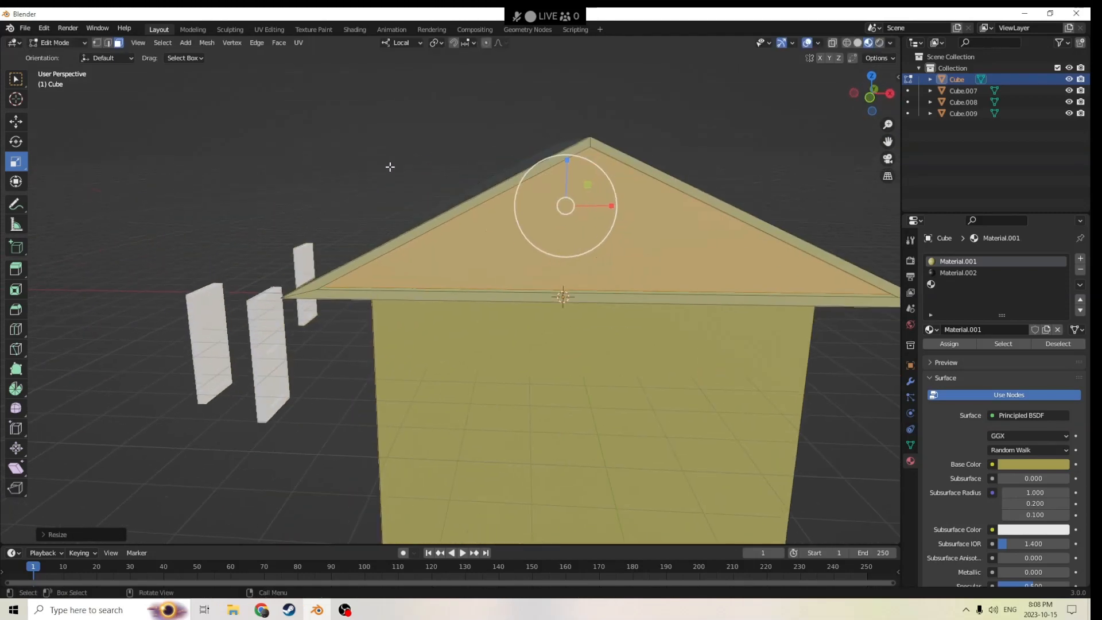
Step: Undo the scaling, extrusion and inset of the gable faces
middle_drag(773, 161, 388, 58)
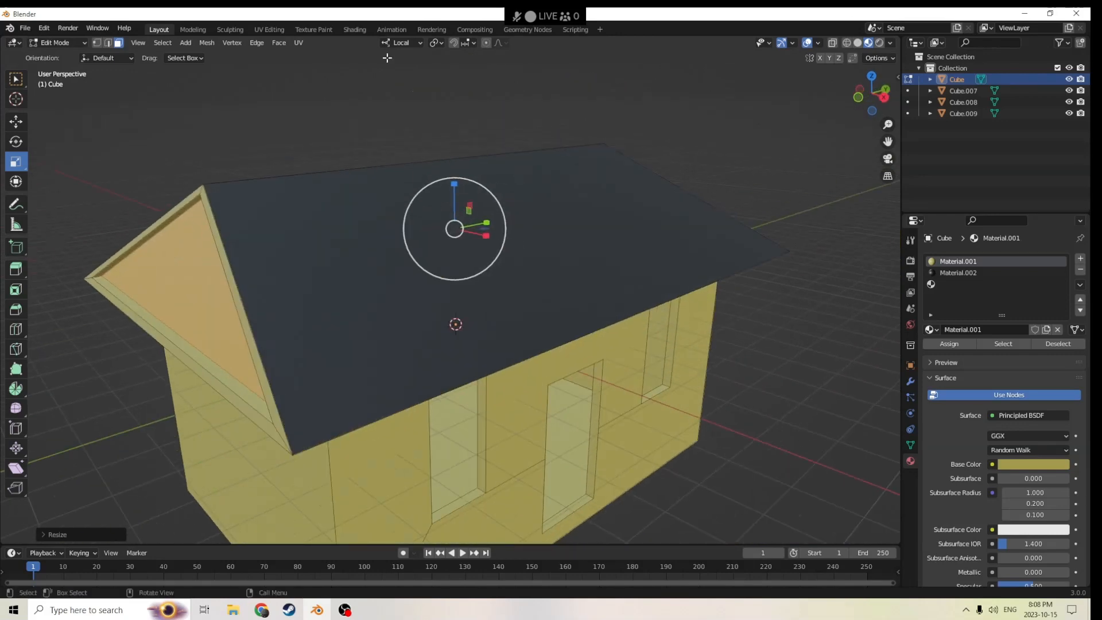
click(43, 31)
click(51, 40)
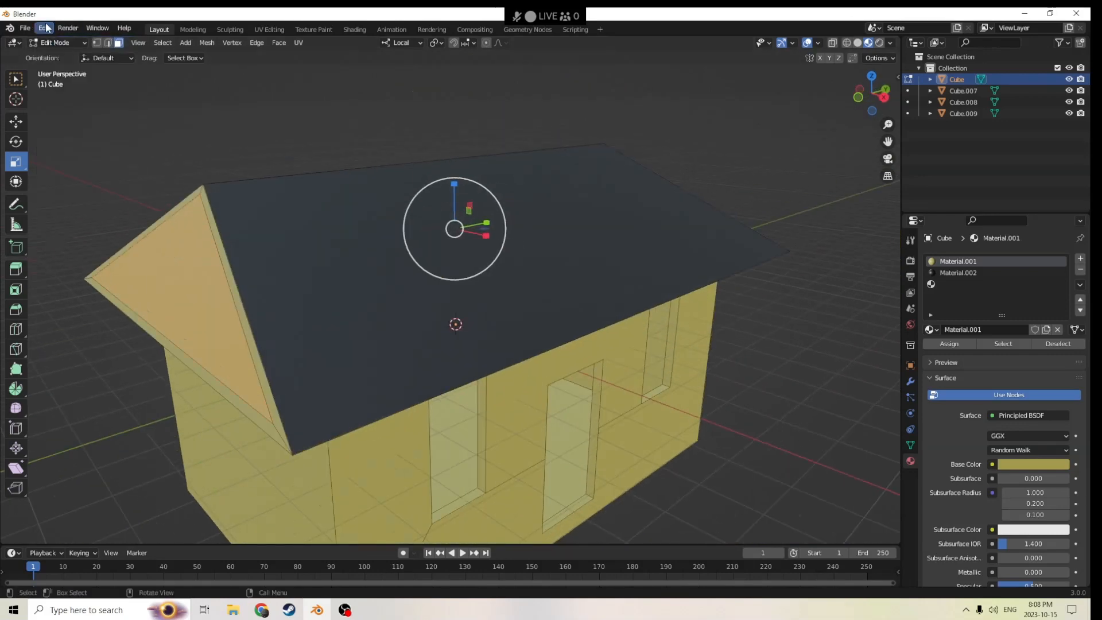
click(47, 29)
click(52, 42)
click(44, 29)
click(51, 39)
middle_drag(338, 86, 354, 78)
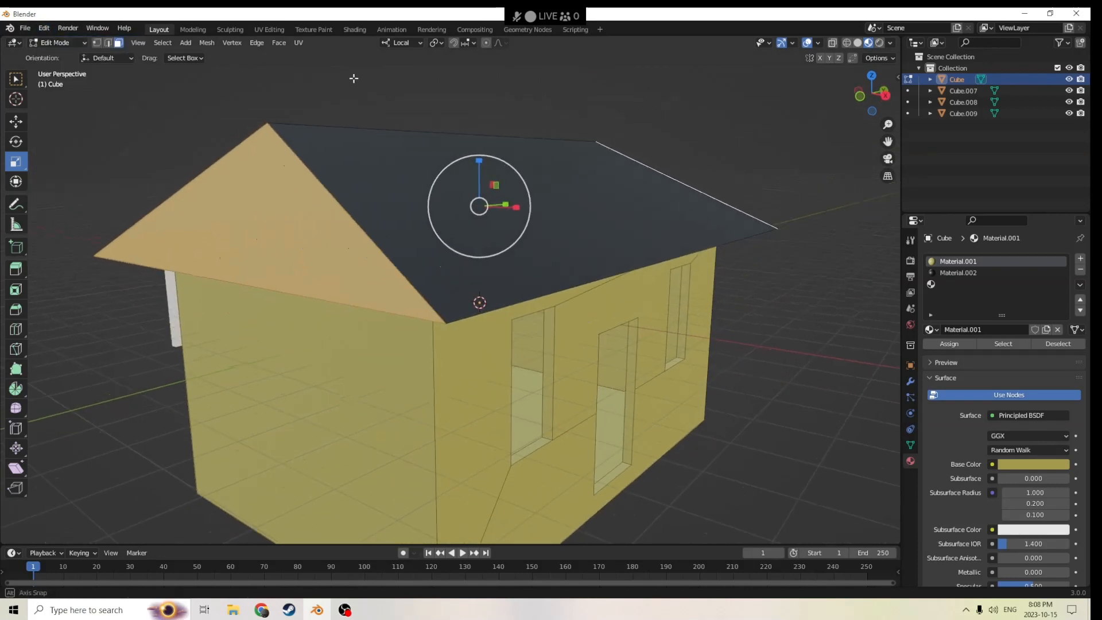
click(1080, 260)
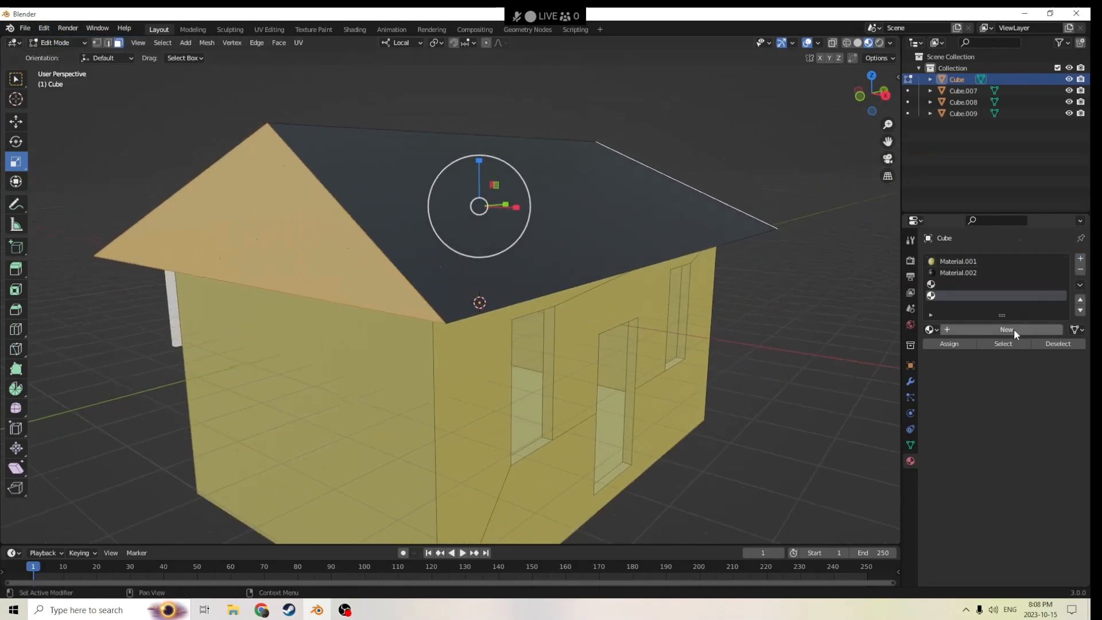
key(Tab)
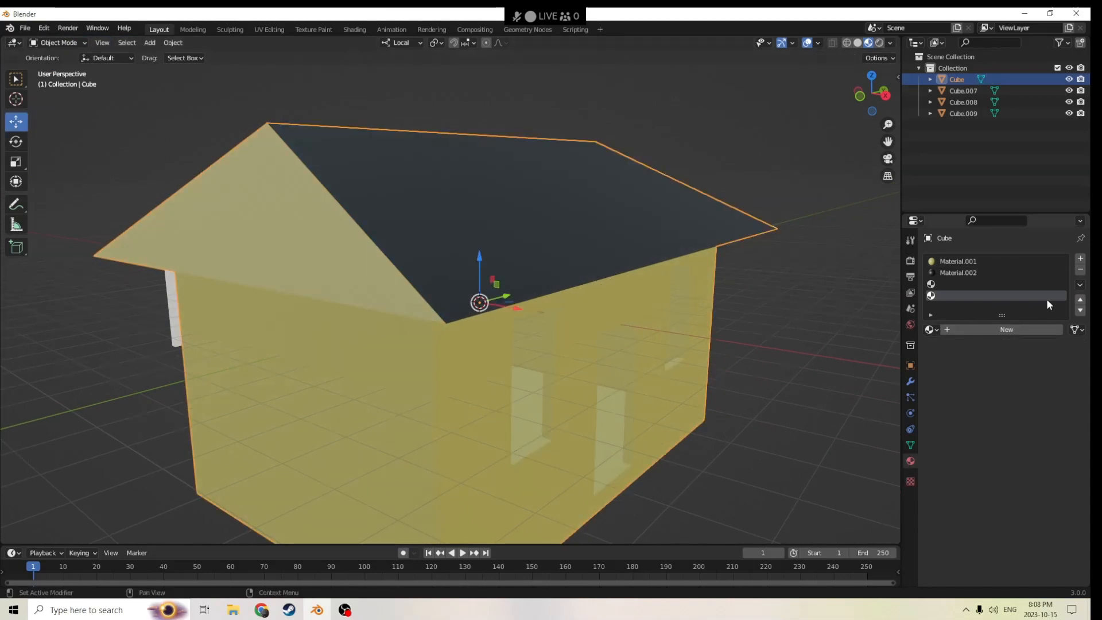
click(1081, 270)
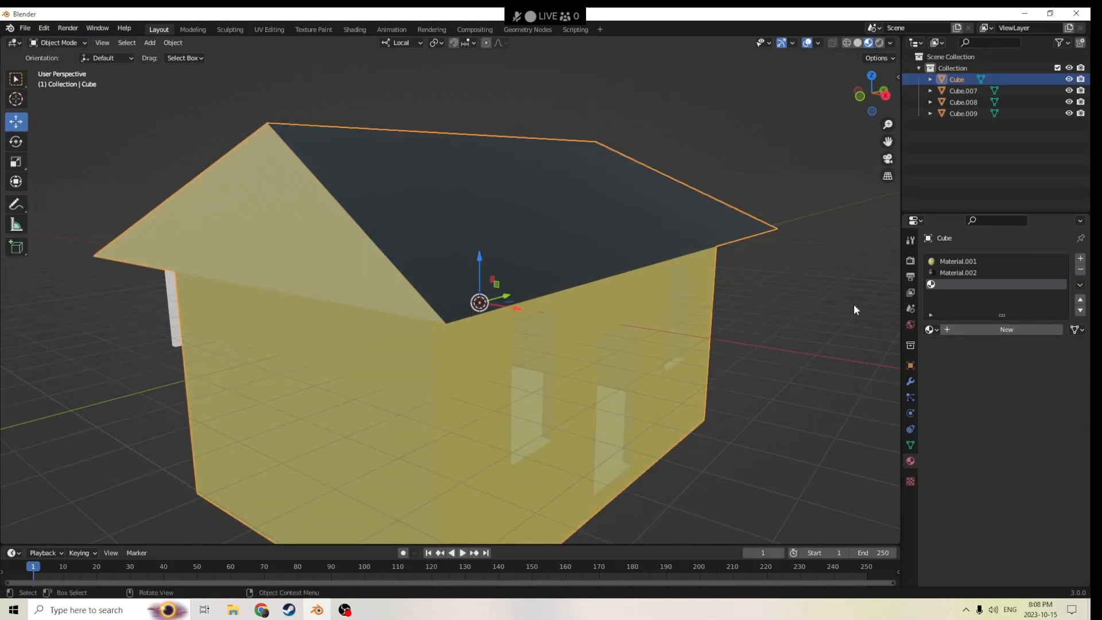
key(Tab)
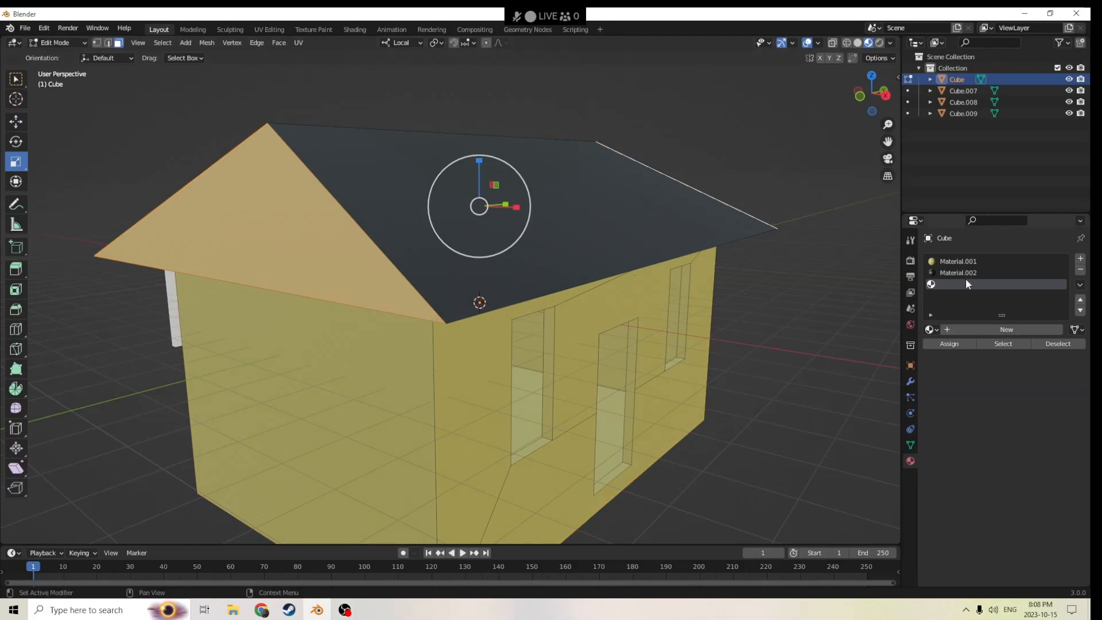
Step: Create a new material with a muted red base colour and assign it to the selected gable faces
click(986, 330)
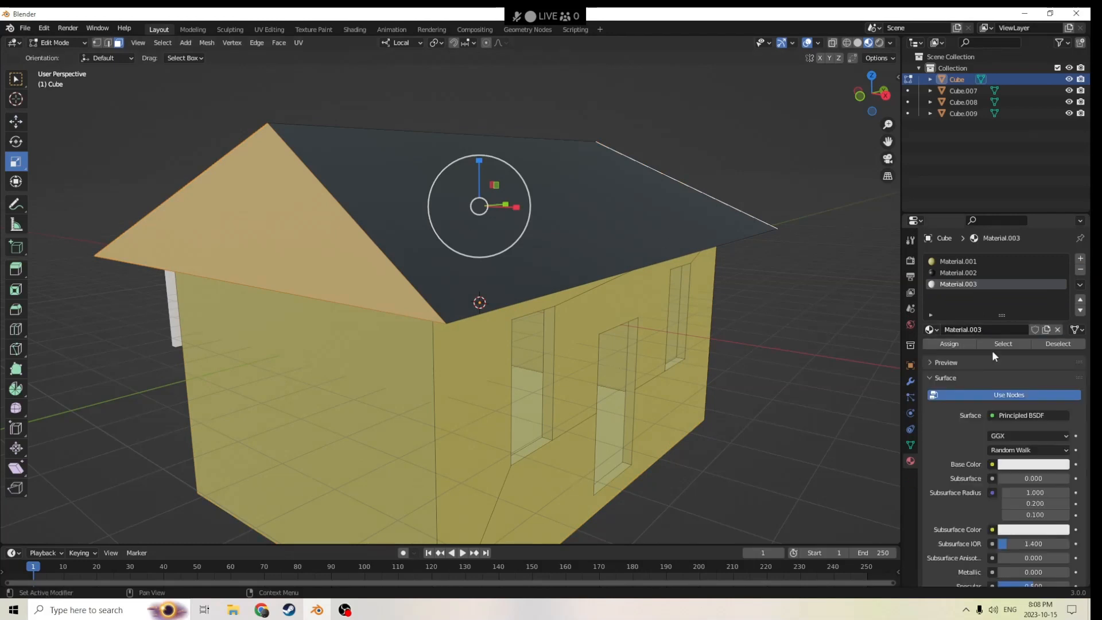
click(1016, 466)
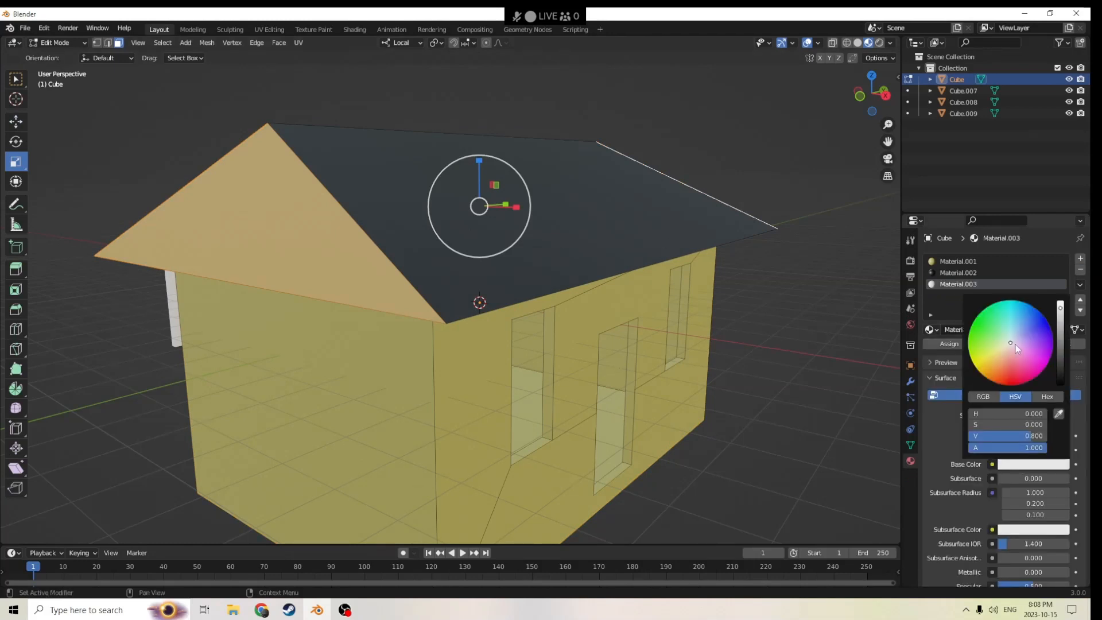
drag(1009, 348, 1011, 366)
drag(1060, 326, 1061, 340)
click(933, 342)
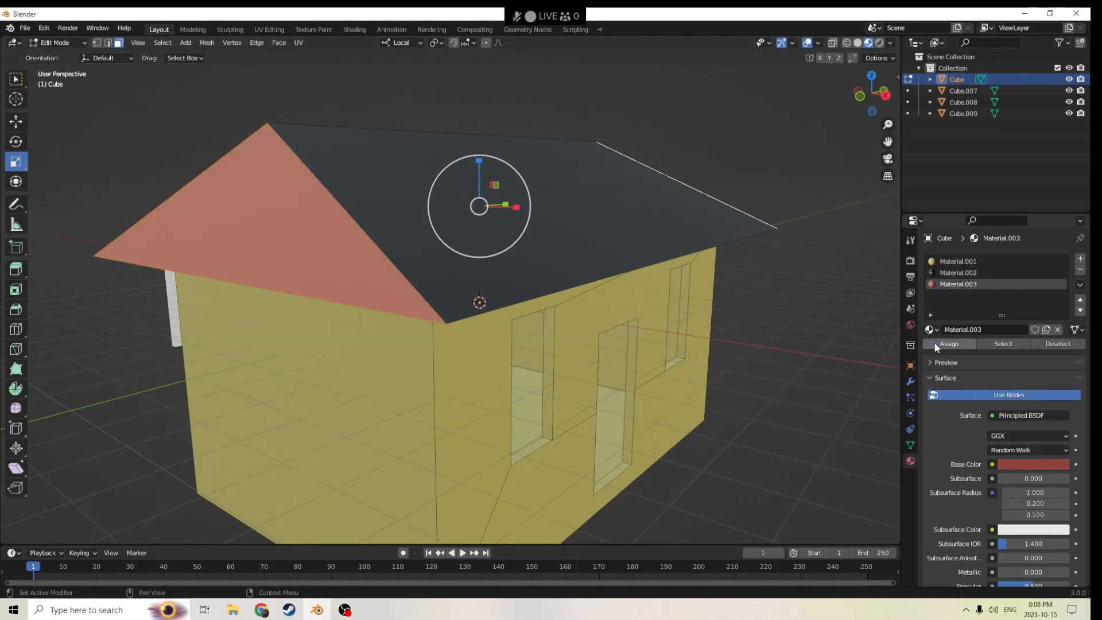
Step: Select the triangular gable faces at both ends of the roof and inset them by about 0.03 m
middle_drag(795, 310, 729, 211)
click(601, 180)
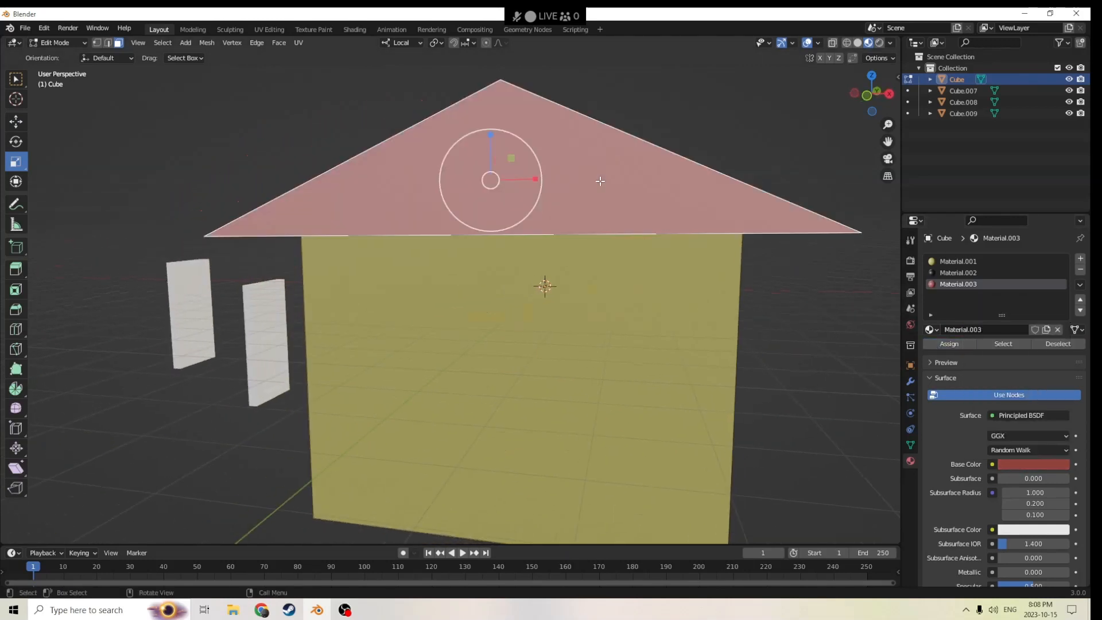
middle_drag(601, 180, 459, 212)
shift+click(509, 232)
scroll(510, 231, up, 2)
key(i)
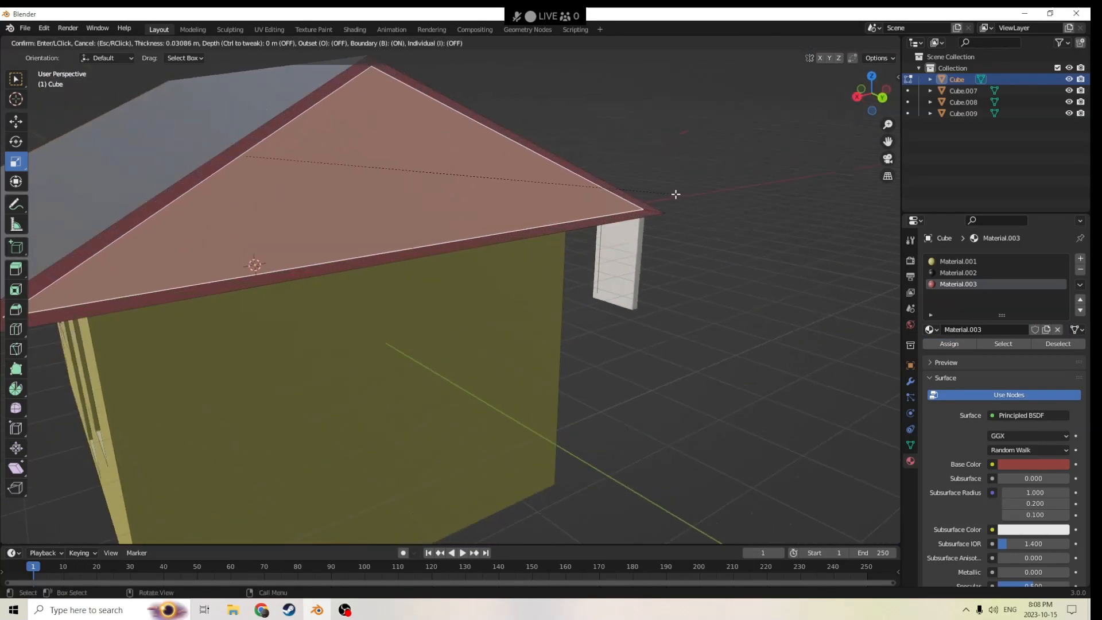
click(676, 194)
Step: Extrude the inset gable faces in place and scale them slightly inward along Y to recess them
middle_drag(672, 195, 713, 206)
key(e)
click(711, 179)
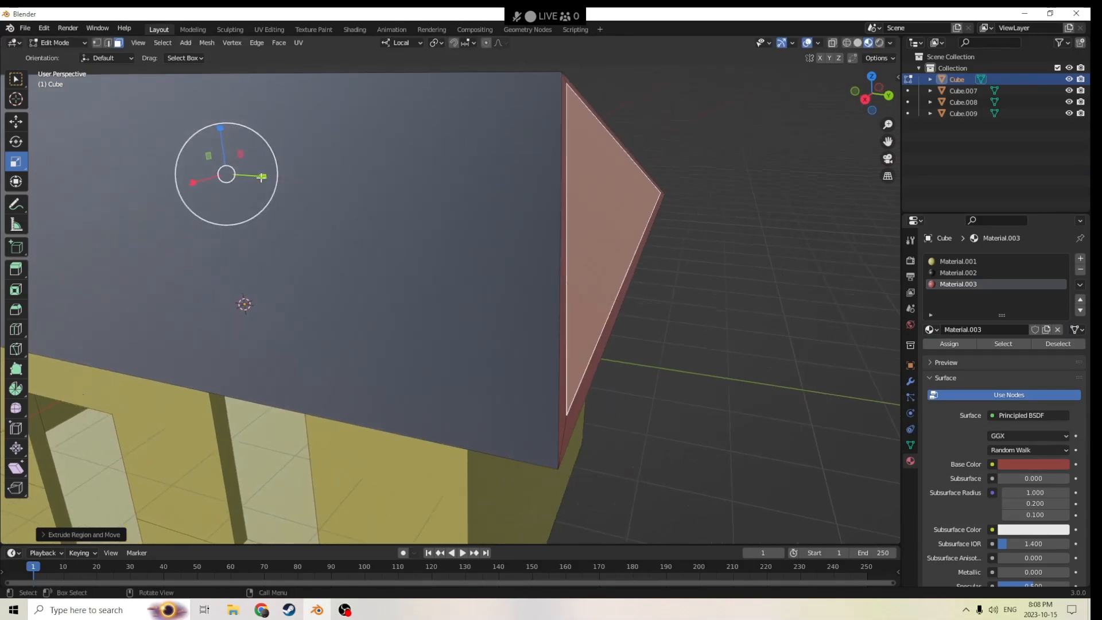
drag(261, 178, 259, 177)
Step: Add a new material with the default white base colour and assign it to the recessed gable faces
middle_drag(582, 191, 530, 179)
click(1081, 260)
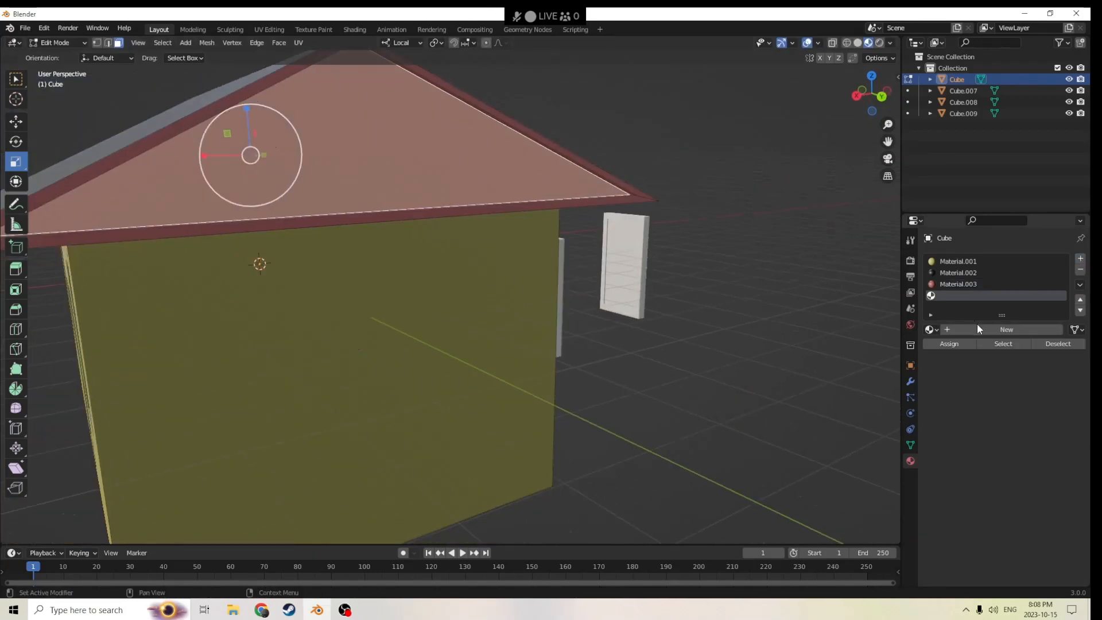
click(980, 329)
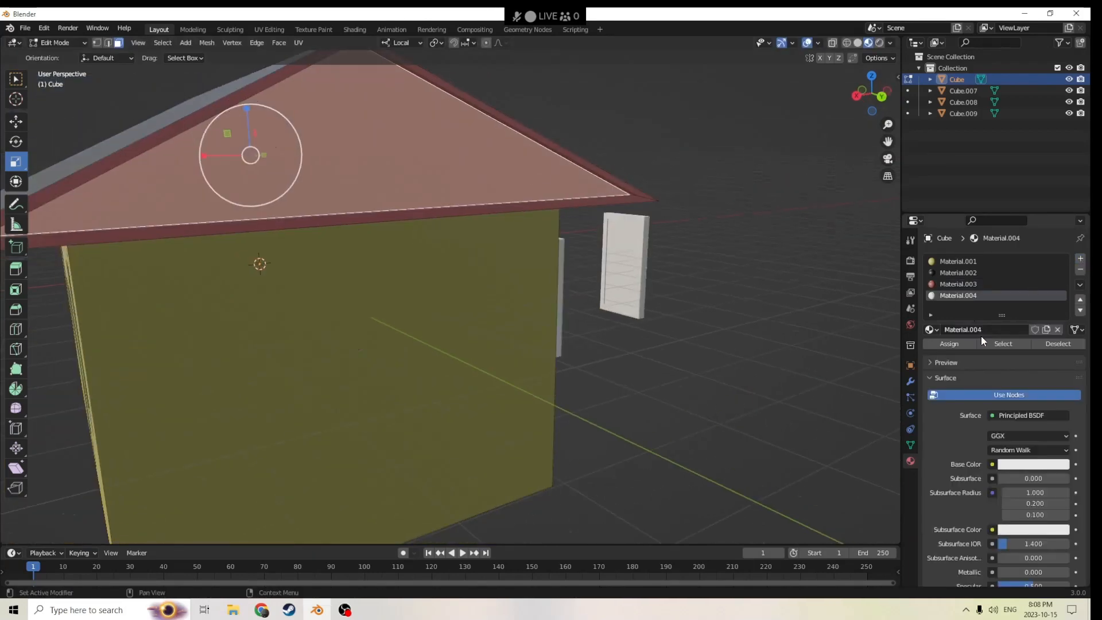
click(937, 345)
middle_drag(775, 363, 627, 365)
key(Tab)
middle_drag(643, 304, 636, 204)
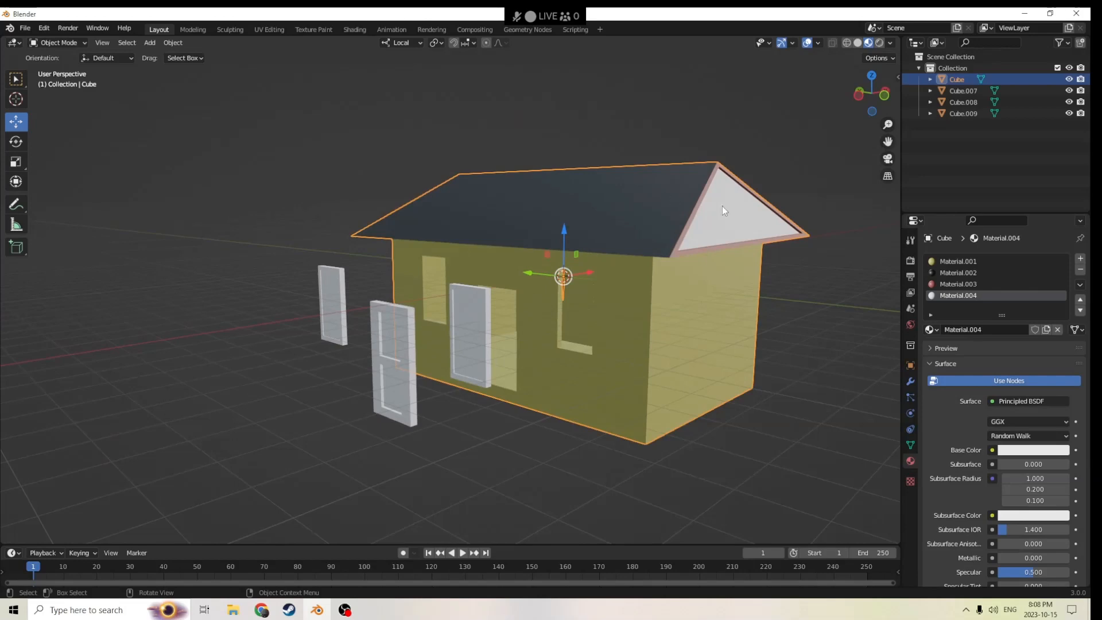
Step: Select the interior faces of the house's end wall and the adjoining wall with the window
middle_drag(722, 206, 821, 270)
key(Tab)
key(Tab)
scroll(536, 260, up, 8)
drag(889, 141, 648, 82)
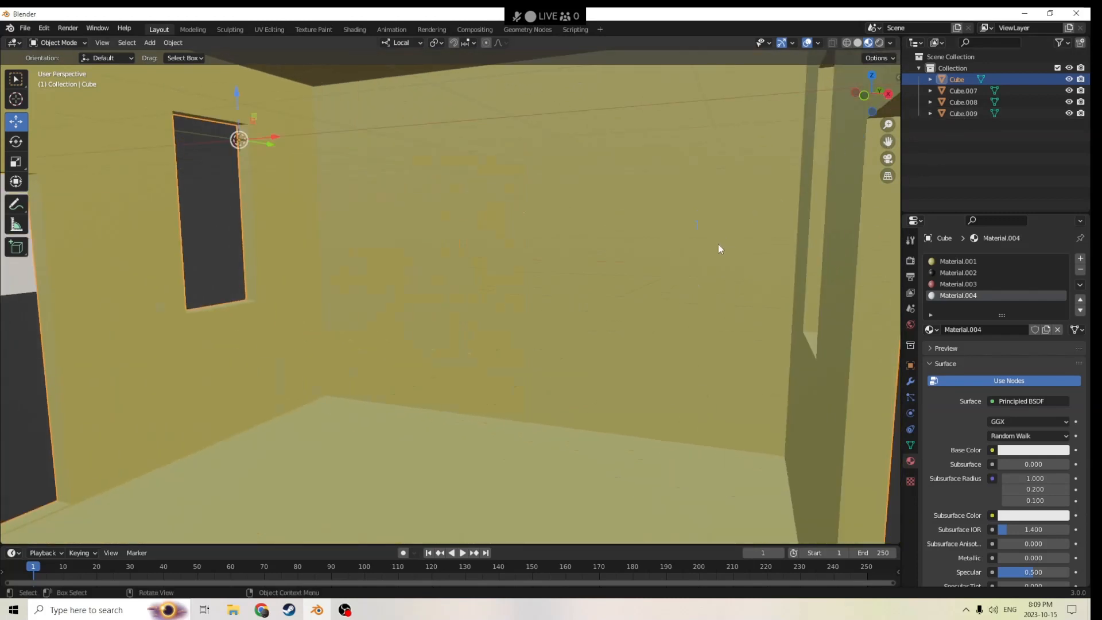
middle_drag(719, 245, 664, 305)
key(Tab)
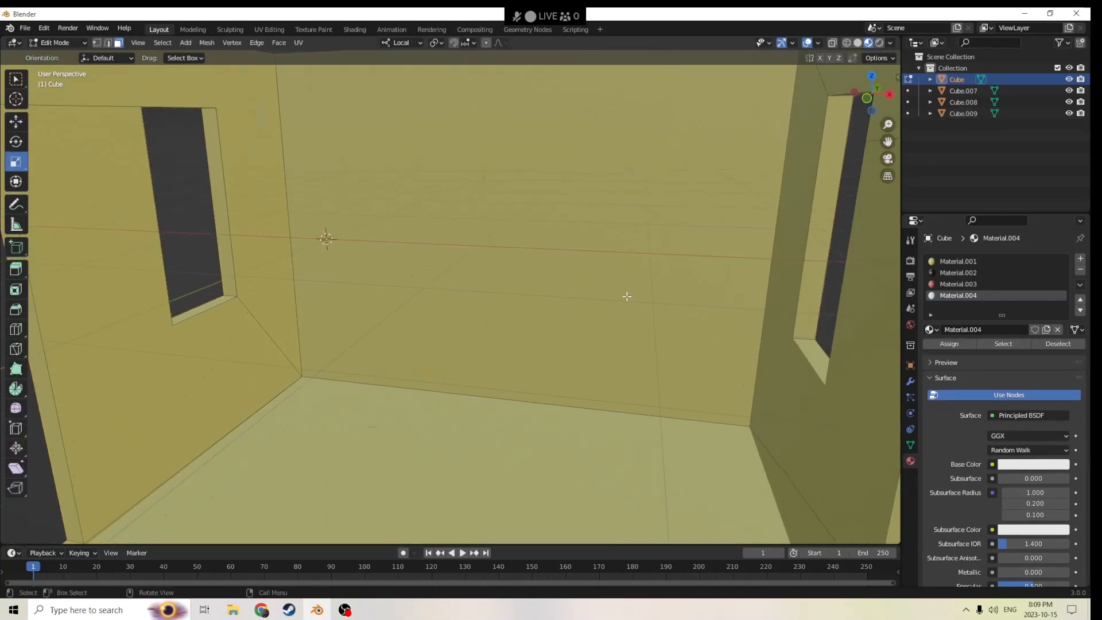
click(566, 293)
shift+click(248, 349)
shift+click(258, 273)
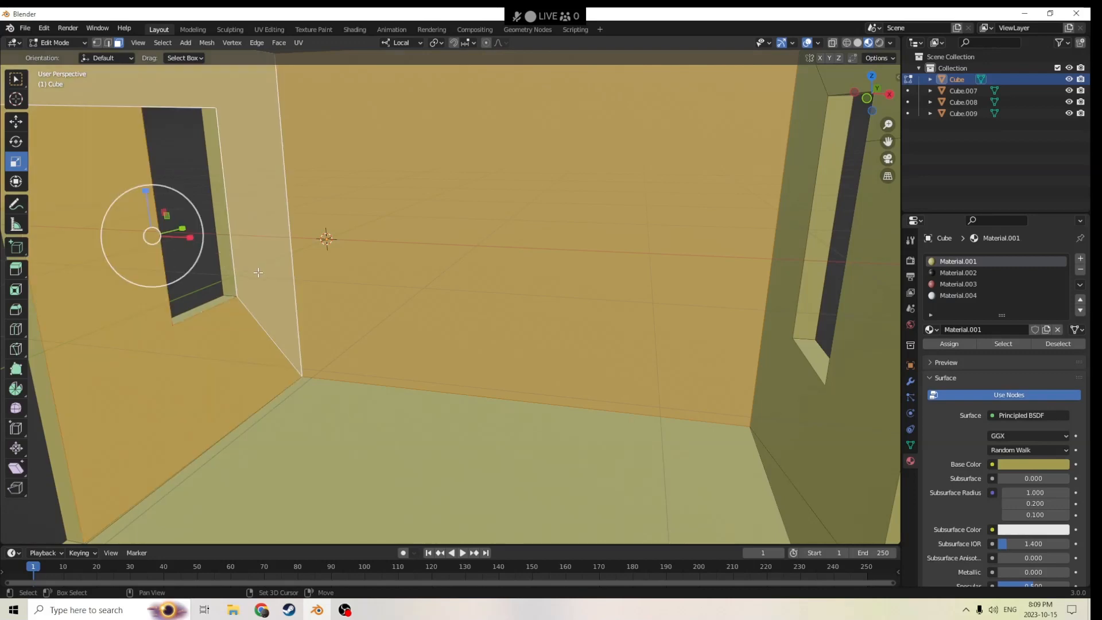
Step: Add the remaining interior wall faces around the windows and doorway and at the opposite end to the selection
middle_drag(262, 210, 401, 226)
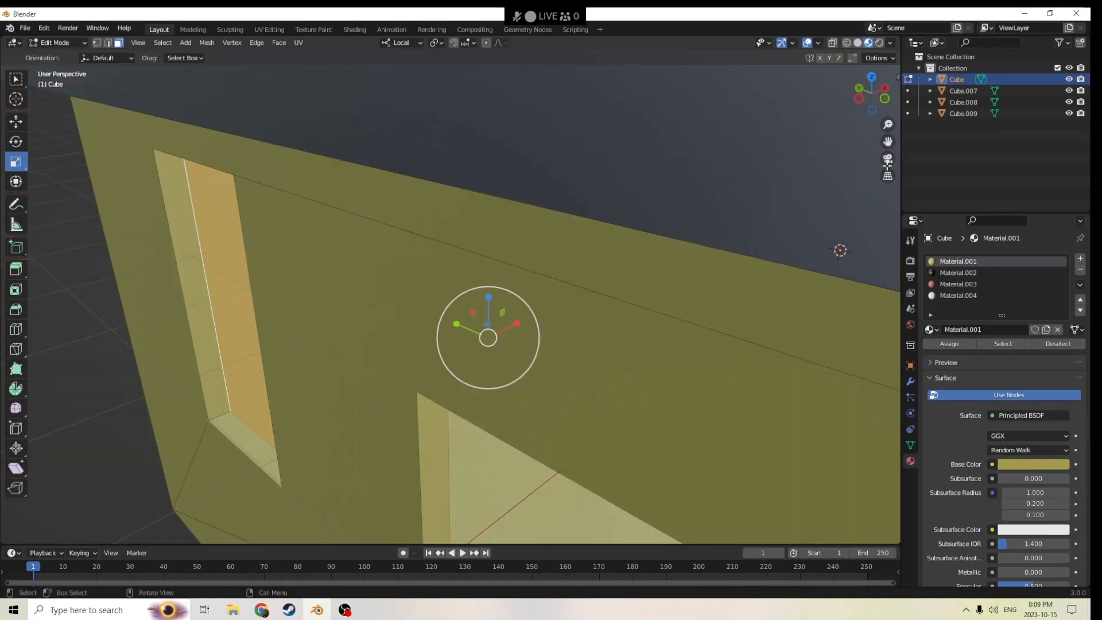
drag(889, 141, 648, 141)
middle_drag(866, 126, 657, 148)
click(526, 206)
click(623, 109)
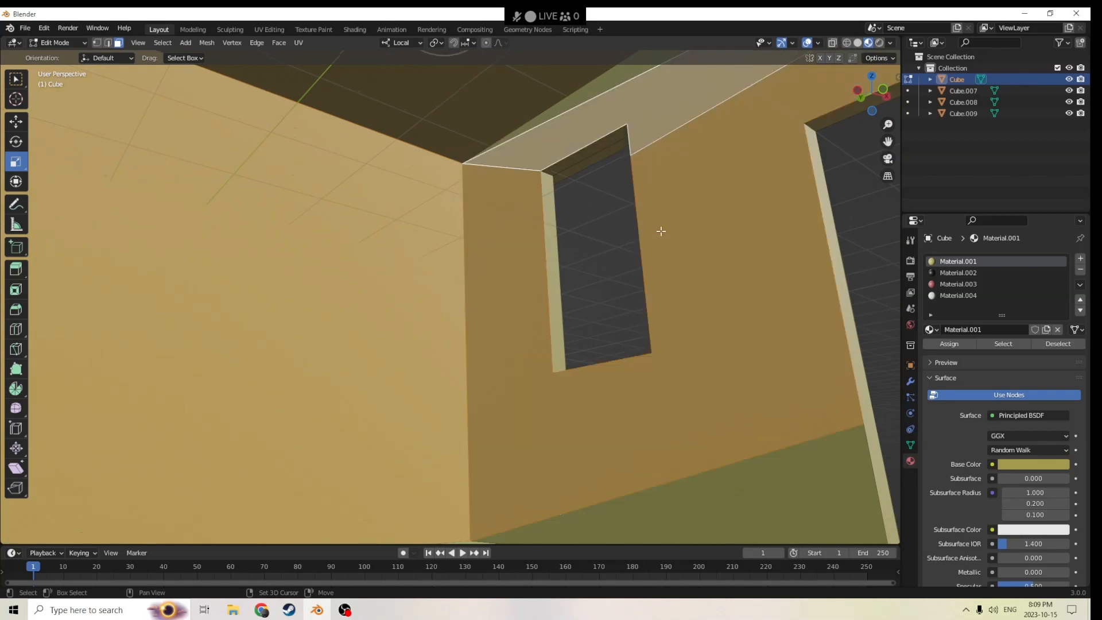
click(764, 496)
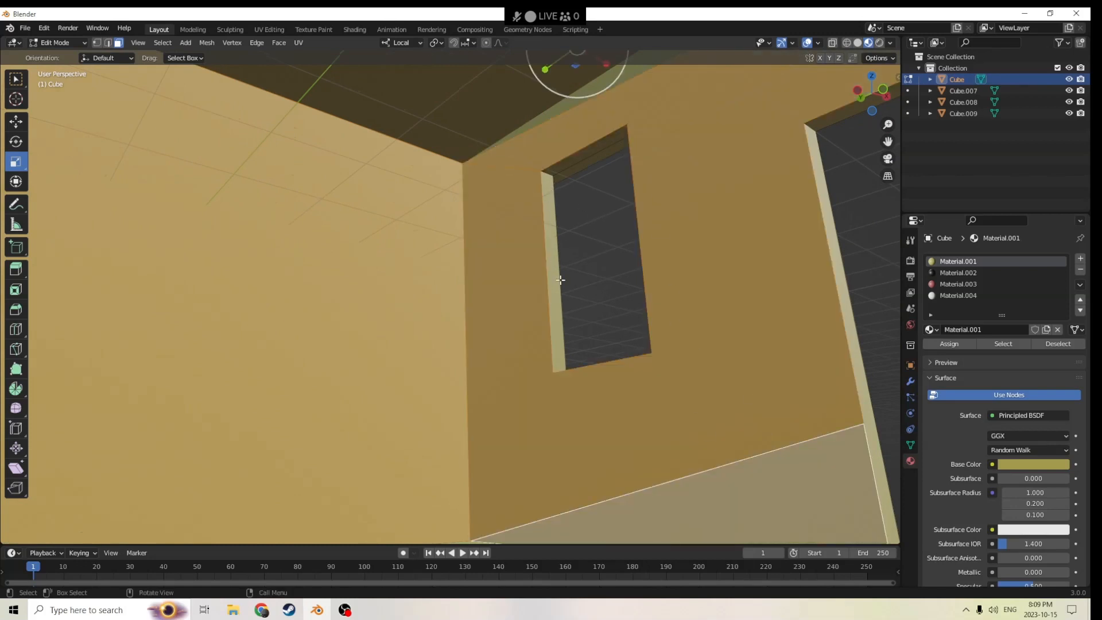
middle_drag(676, 255, 762, 227)
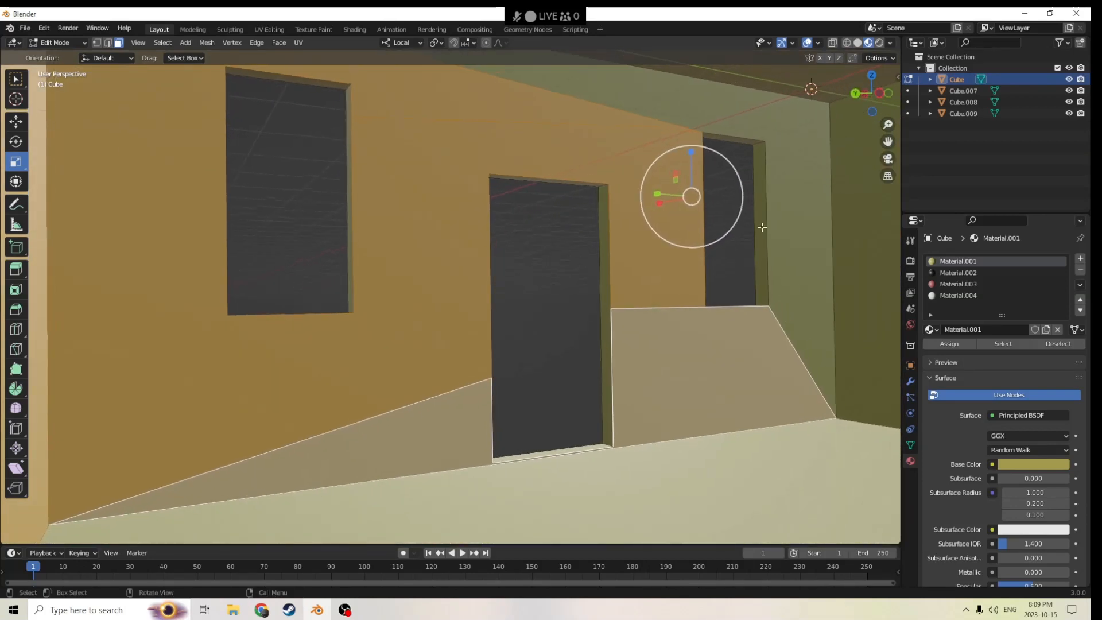
click(677, 106)
middle_drag(679, 107, 765, 252)
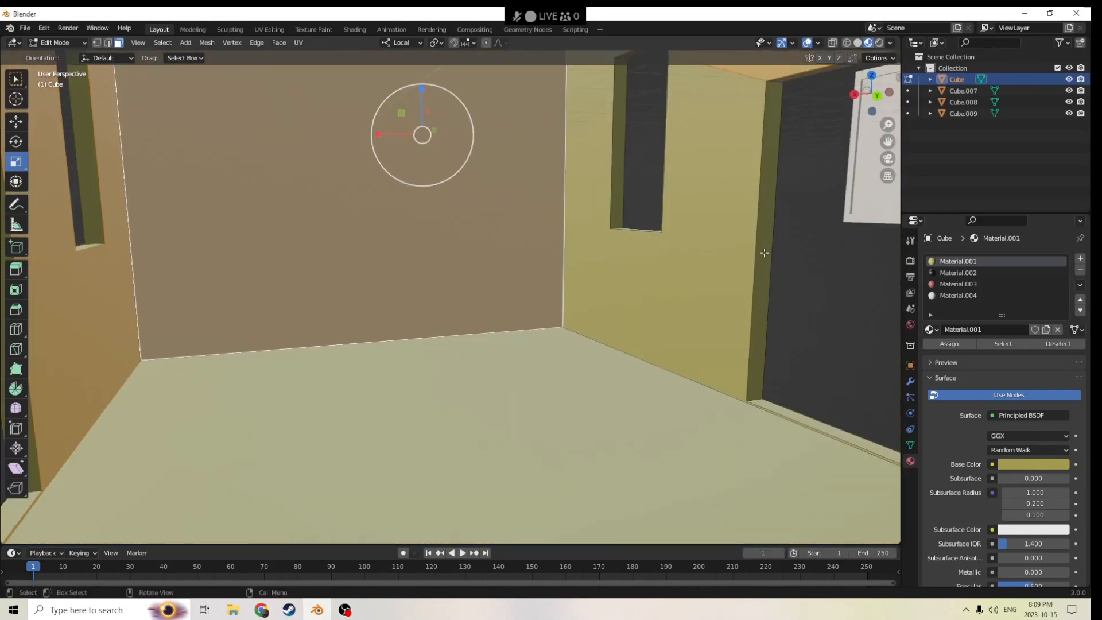
middle_drag(678, 275, 281, 268)
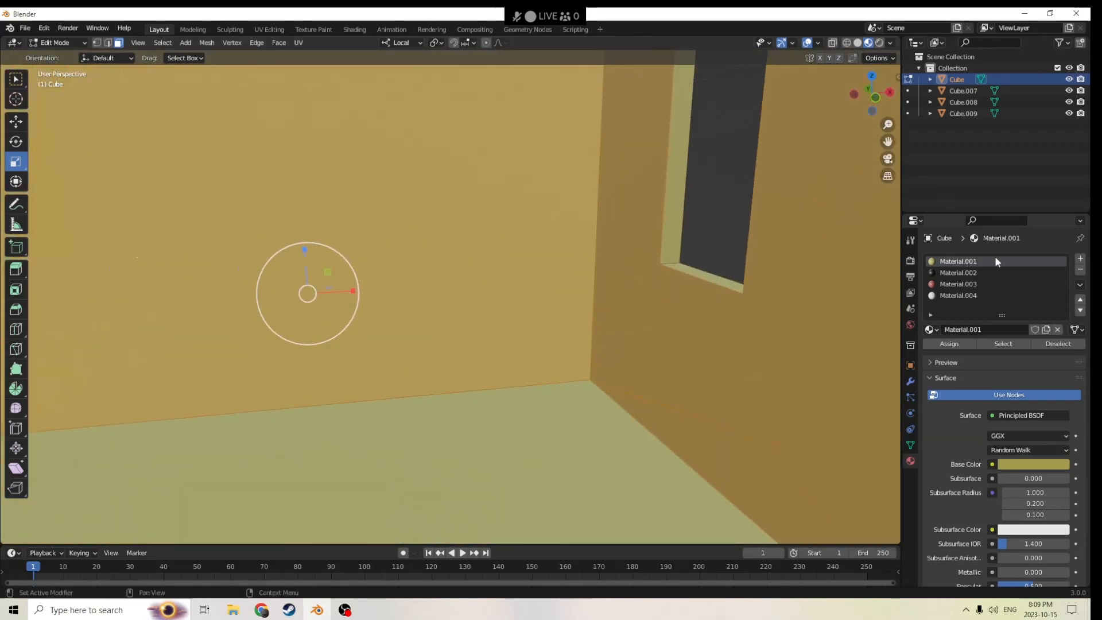
Step: Create a new material with a saturated blue base colour and assign it to the selected interior wall faces
click(1081, 261)
click(986, 329)
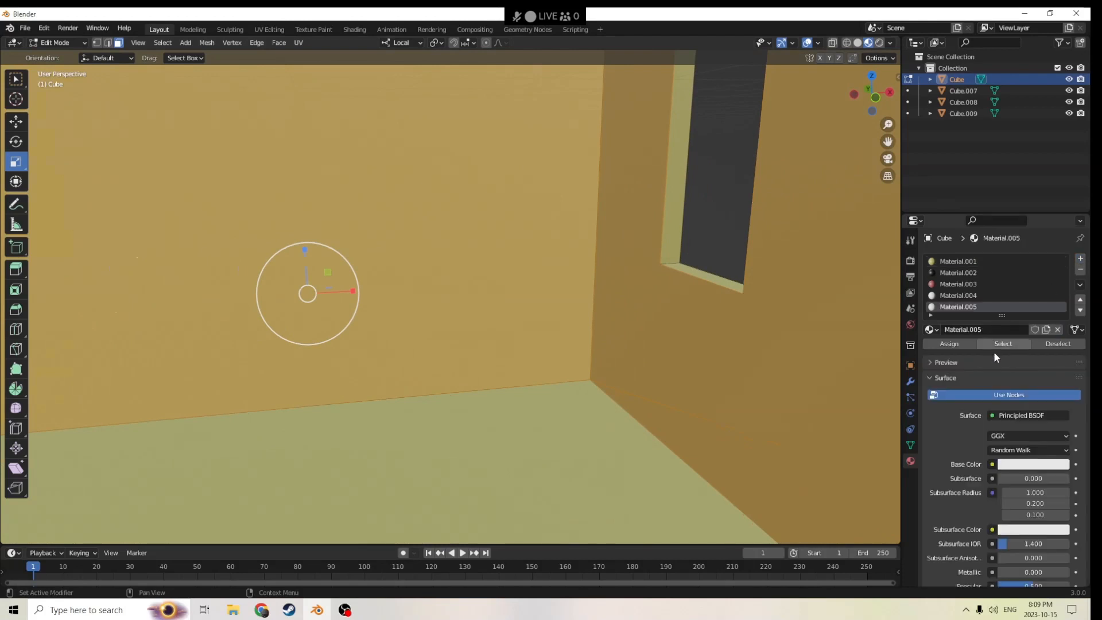
click(1011, 465)
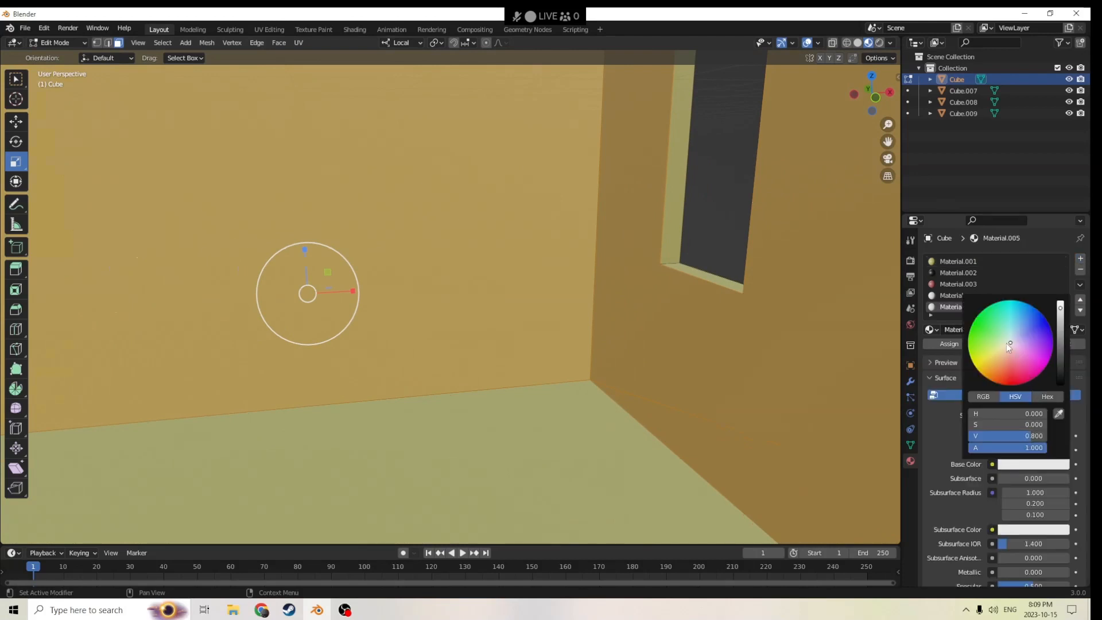
drag(1008, 344, 1041, 320)
click(932, 345)
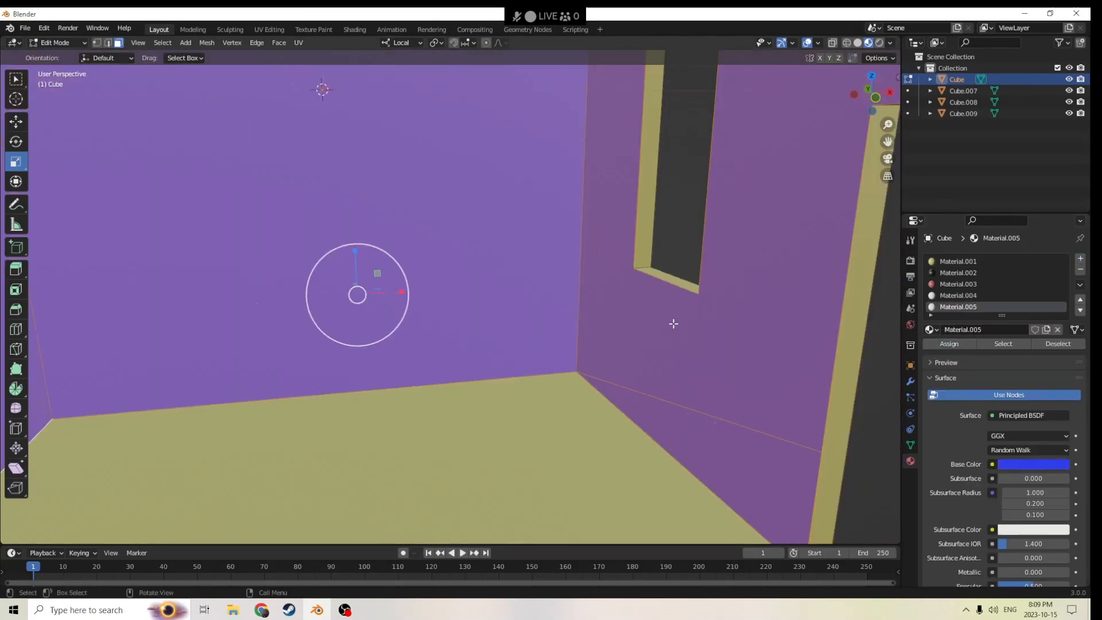
Step: Examine the coloured interior walls from inside and outside the house, and finish editing the house mesh
scroll(666, 319, down, 8)
scroll(672, 325, up, 8)
middle_drag(713, 319, 510, 270)
scroll(548, 281, down, 8)
scroll(716, 278, up, 3)
click(714, 280)
scroll(639, 289, down, 1)
scroll(706, 290, down, 3)
key(Tab)
Step: Give the Cube.008 window panel a new material with a dusty red base colour
click(364, 319)
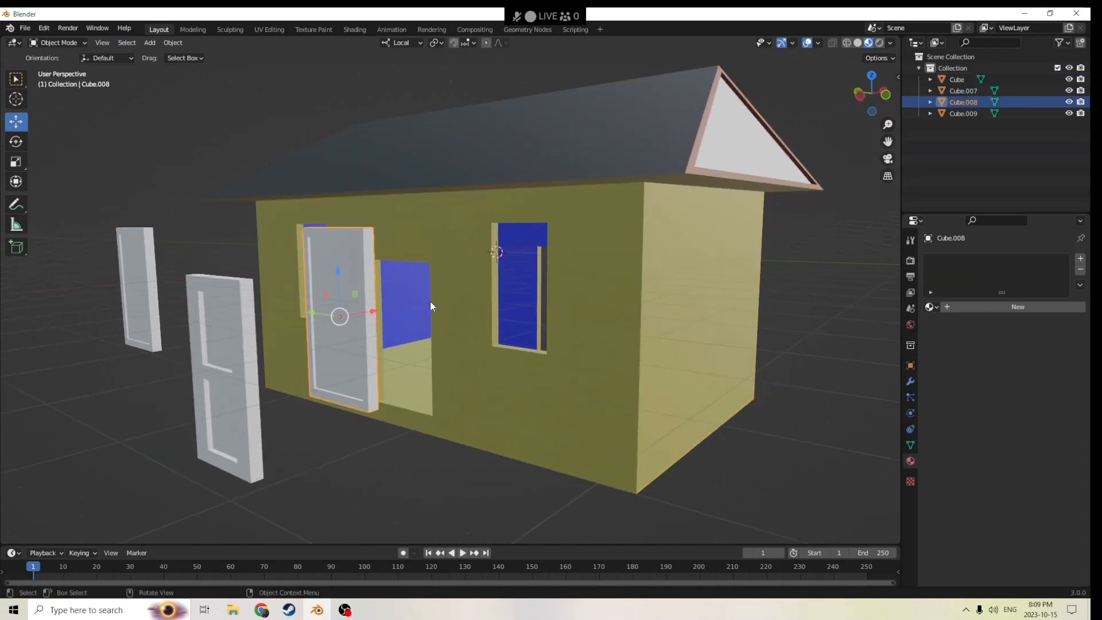
key(Tab)
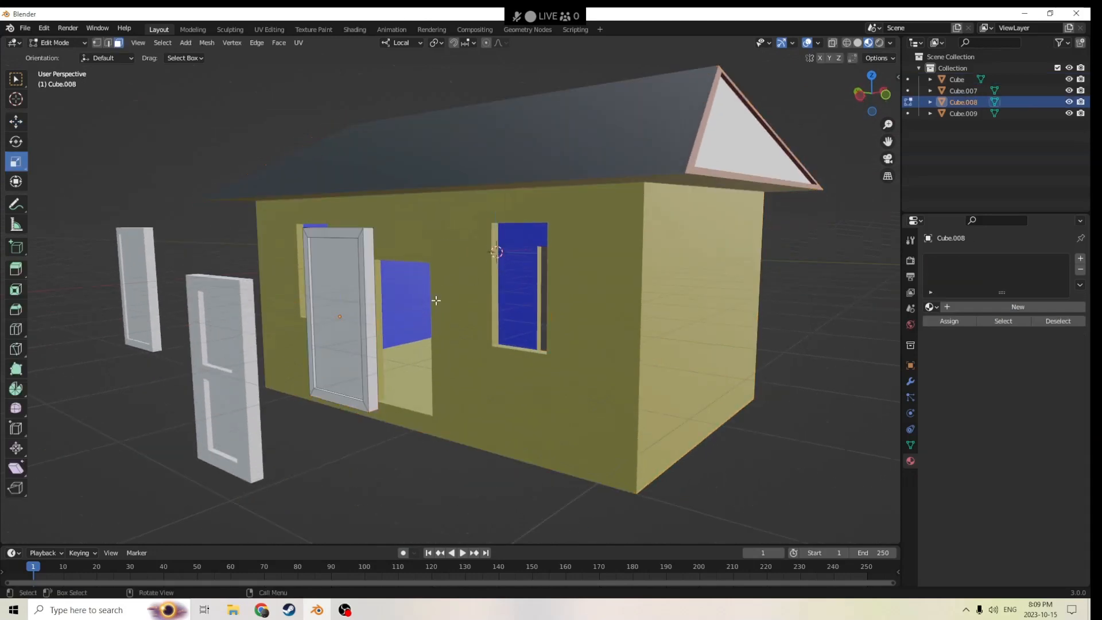
click(997, 307)
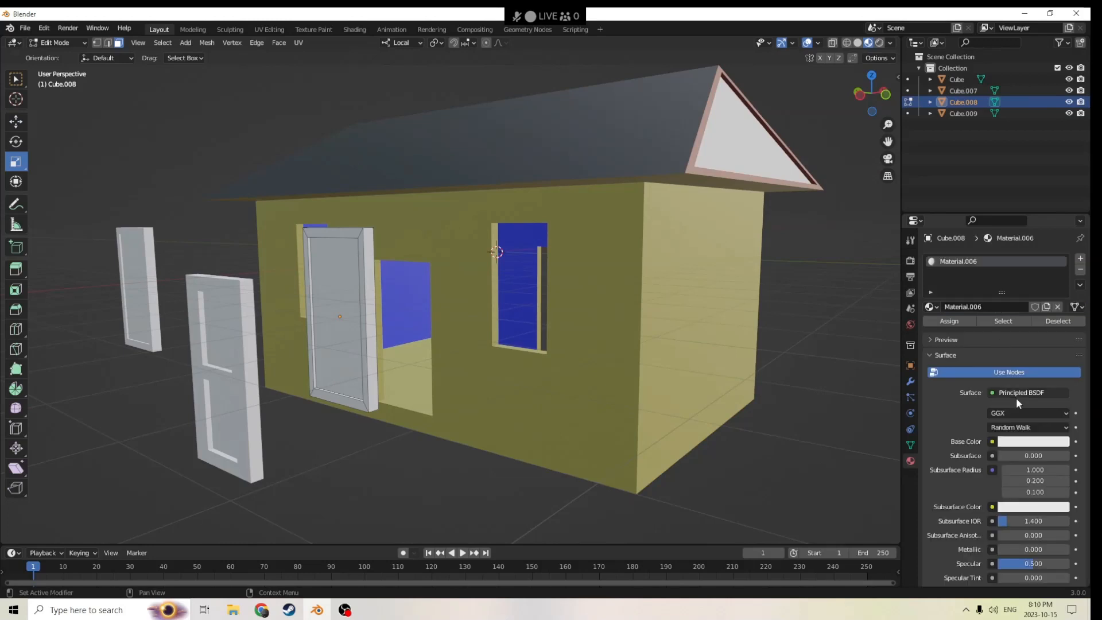
click(1022, 442)
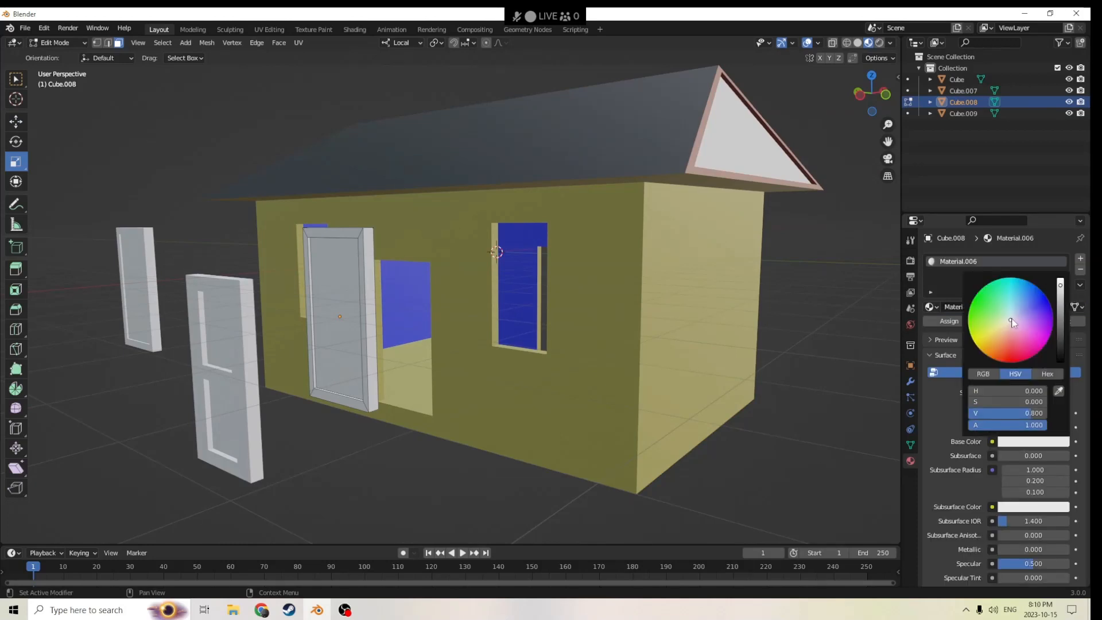
drag(1011, 322, 1011, 334)
drag(1061, 285, 1061, 318)
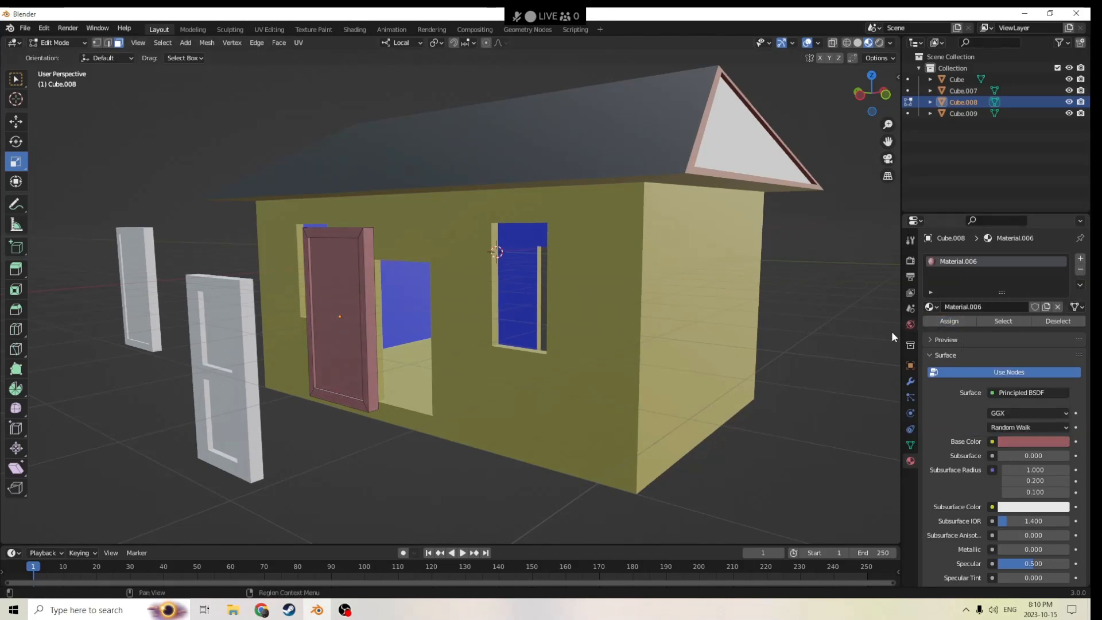
Step: Add a second material with an aqua-green base colour to the panel and assign it to the inset pane inside the frame
middle_drag(834, 336, 848, 332)
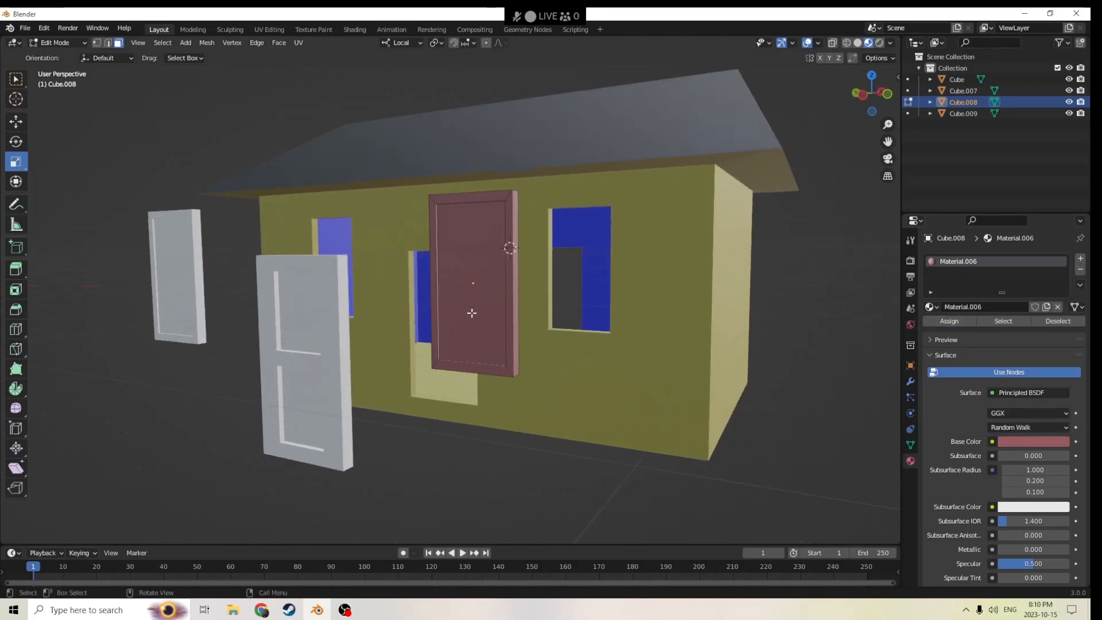
middle_drag(472, 312, 743, 274)
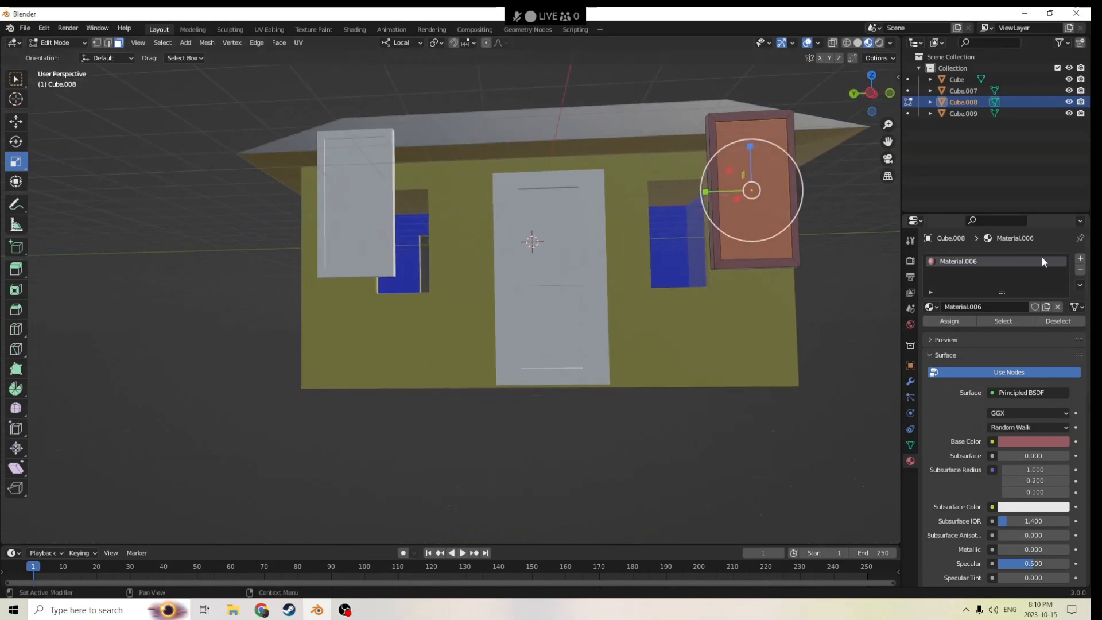
click(1080, 259)
click(980, 328)
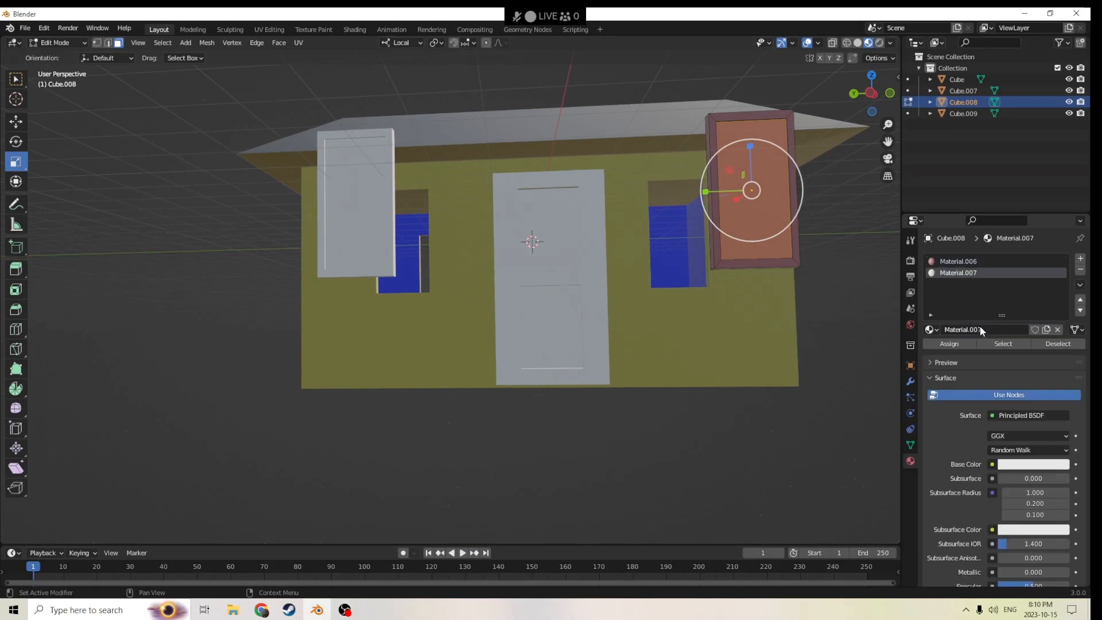
click(1014, 462)
click(1009, 335)
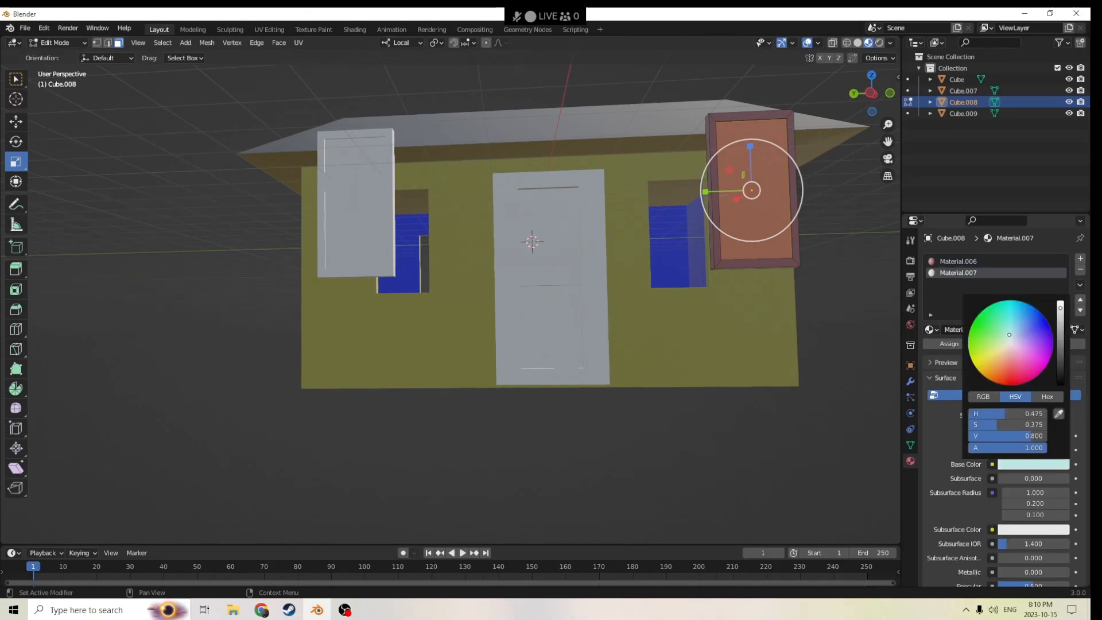
click(943, 343)
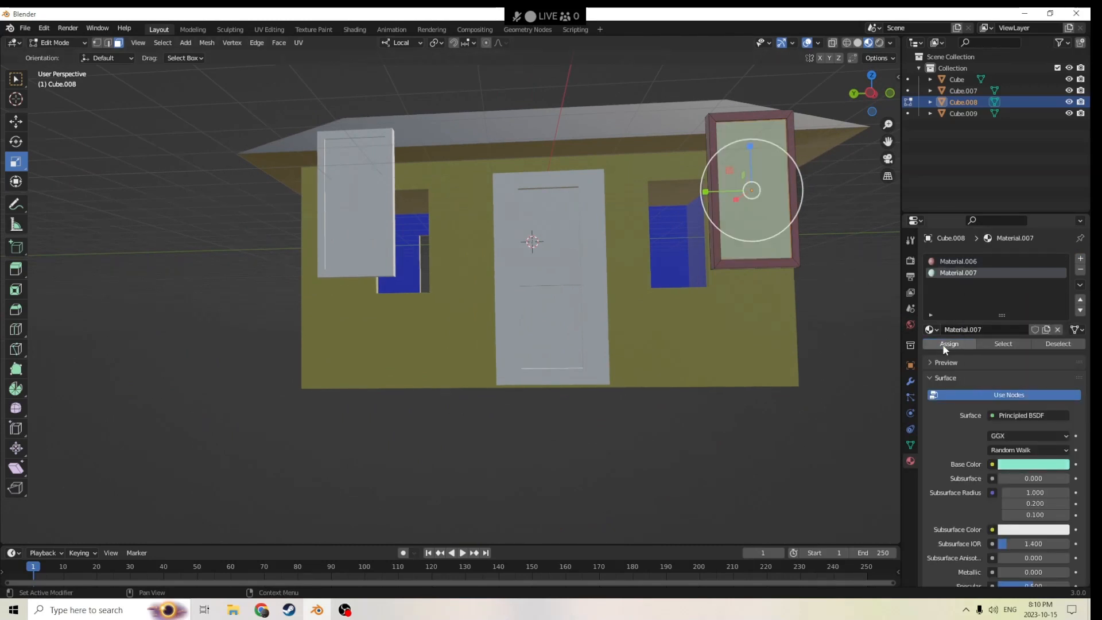
Step: Finish editing Cube.008 and give the other window panel, Cube.009, a new material with a pinkish-red base colour
middle_drag(746, 345, 777, 337)
middle_drag(465, 312, 498, 316)
key(Tab)
click(330, 339)
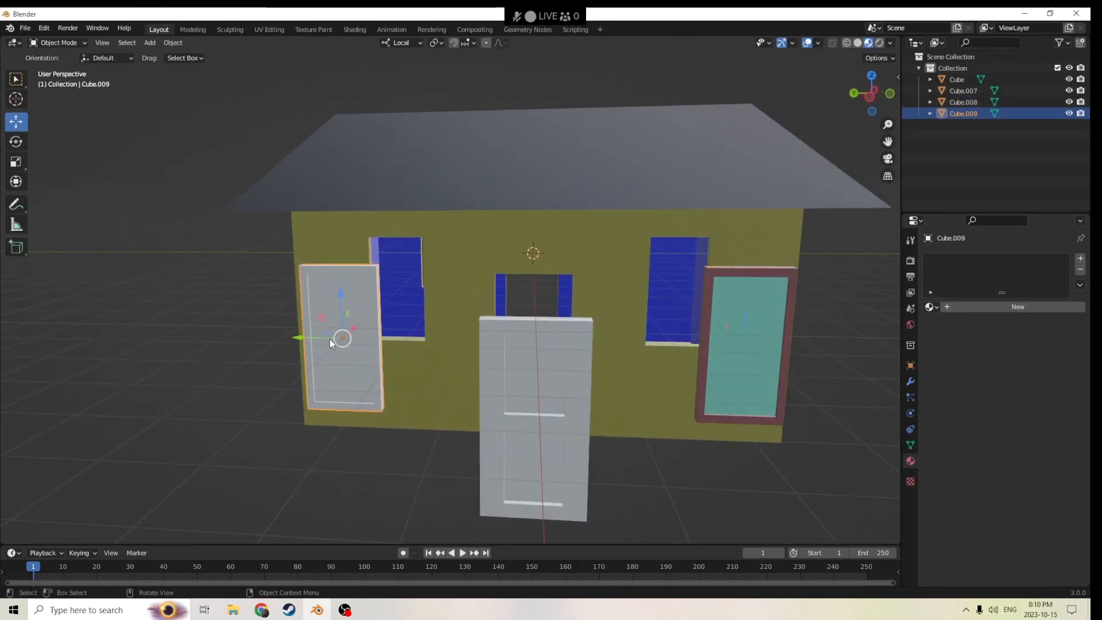
key(Tab)
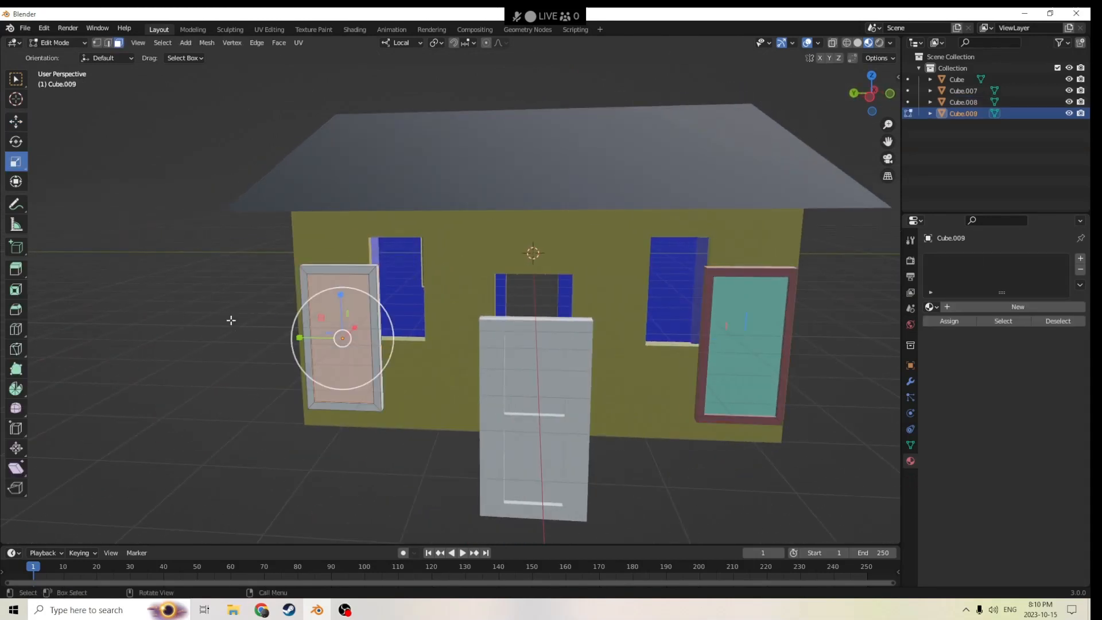
middle_drag(229, 319, 312, 304)
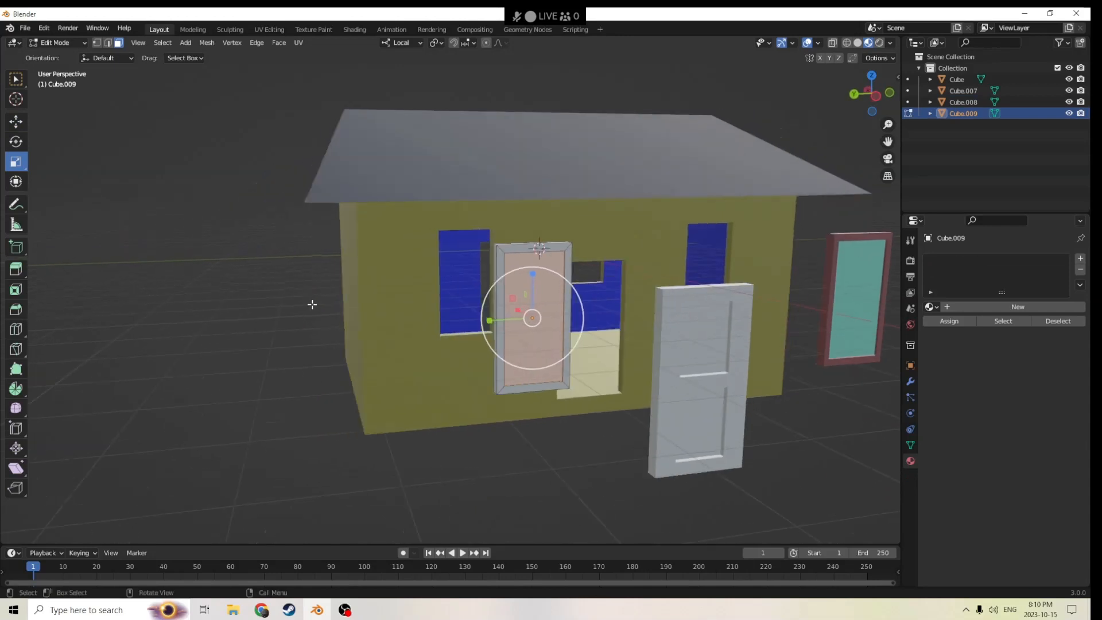
click(1081, 259)
click(1027, 307)
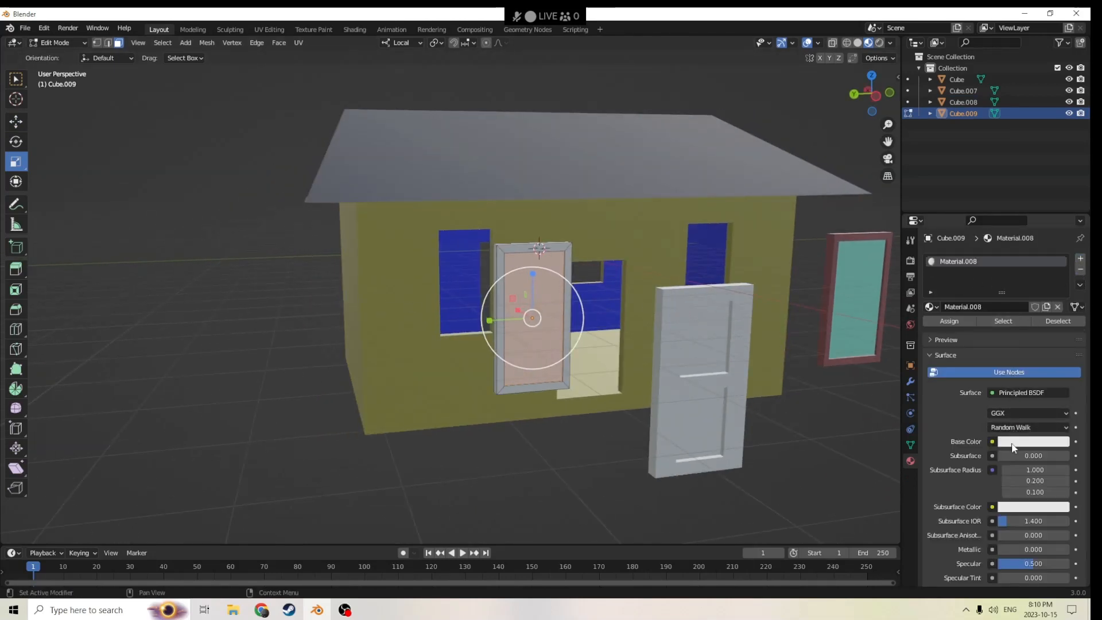
click(1013, 442)
drag(1016, 319, 1012, 343)
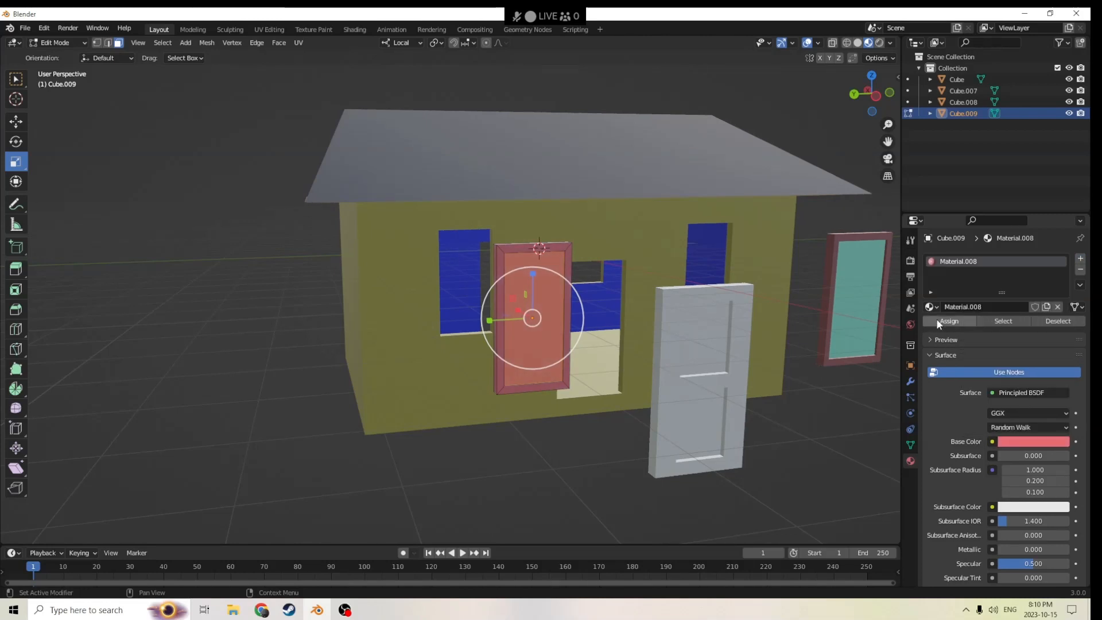
Step: Add a second material with a turquoise base colour to Cube.009, assign it to the inset pane, and finish editing the mesh
middle_drag(677, 321, 755, 318)
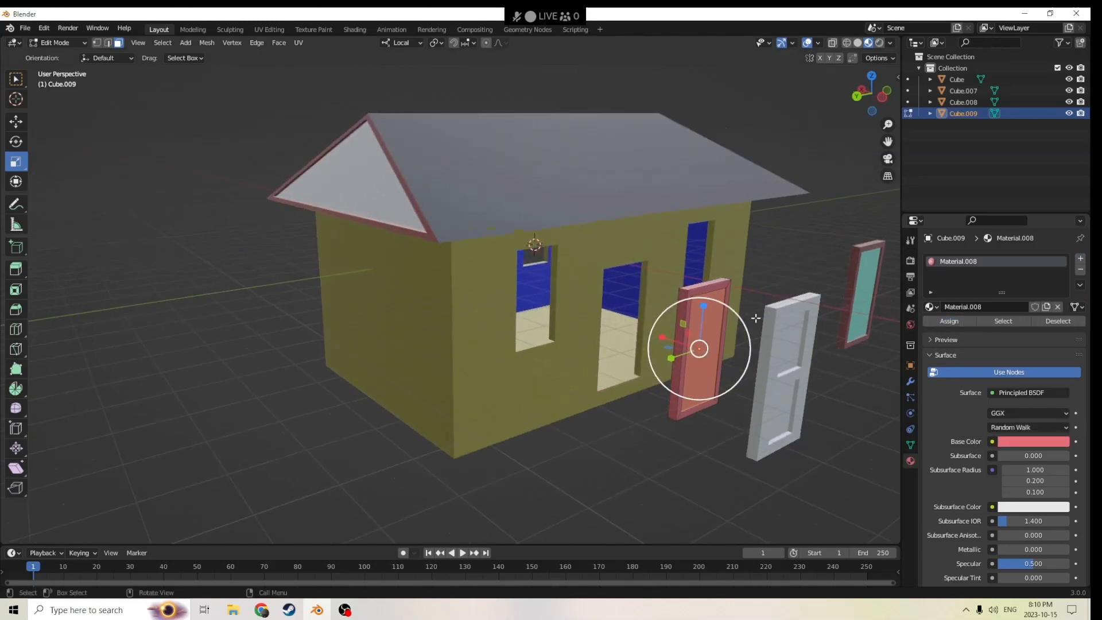
scroll(928, 266, down, 1)
middle_drag(878, 265, 817, 327)
click(677, 298)
middle_drag(746, 287, 815, 276)
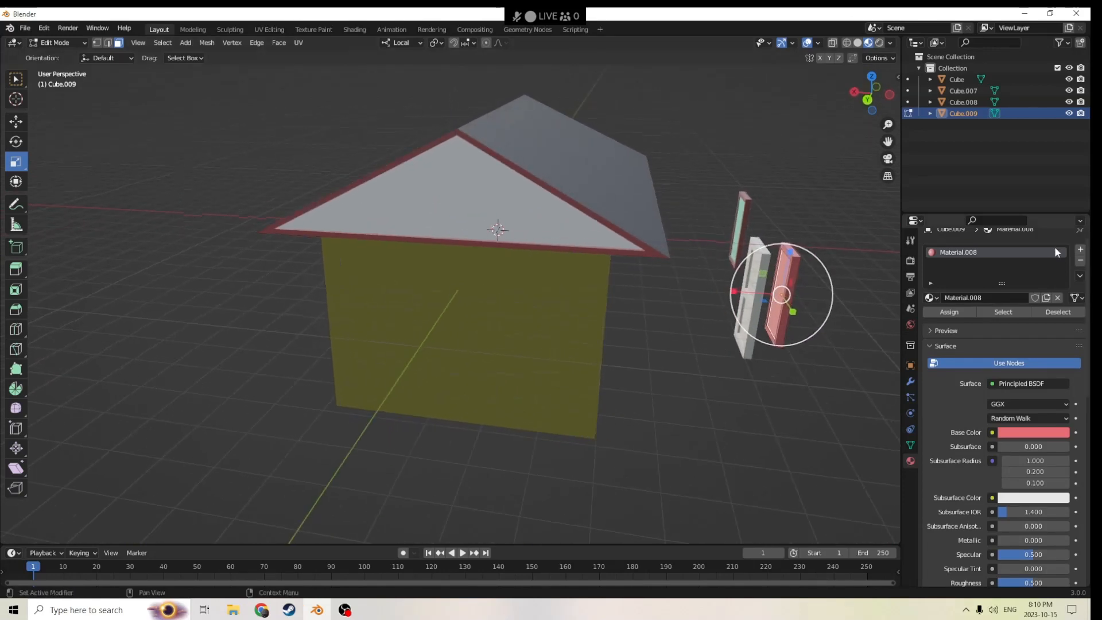
click(1082, 251)
click(1006, 329)
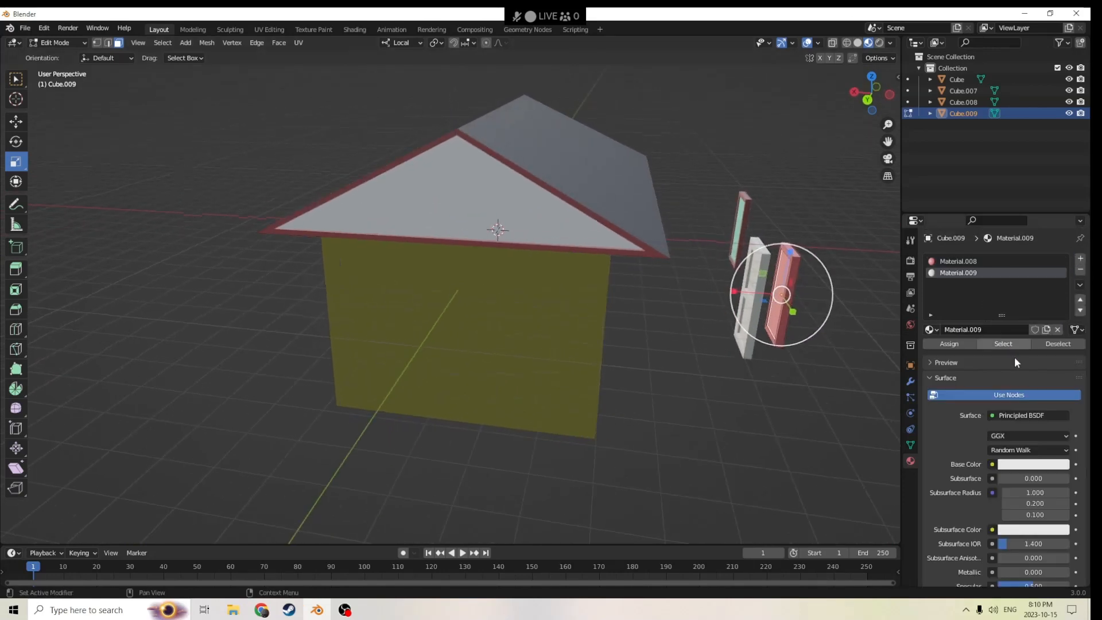
click(1025, 465)
drag(1014, 349, 1009, 318)
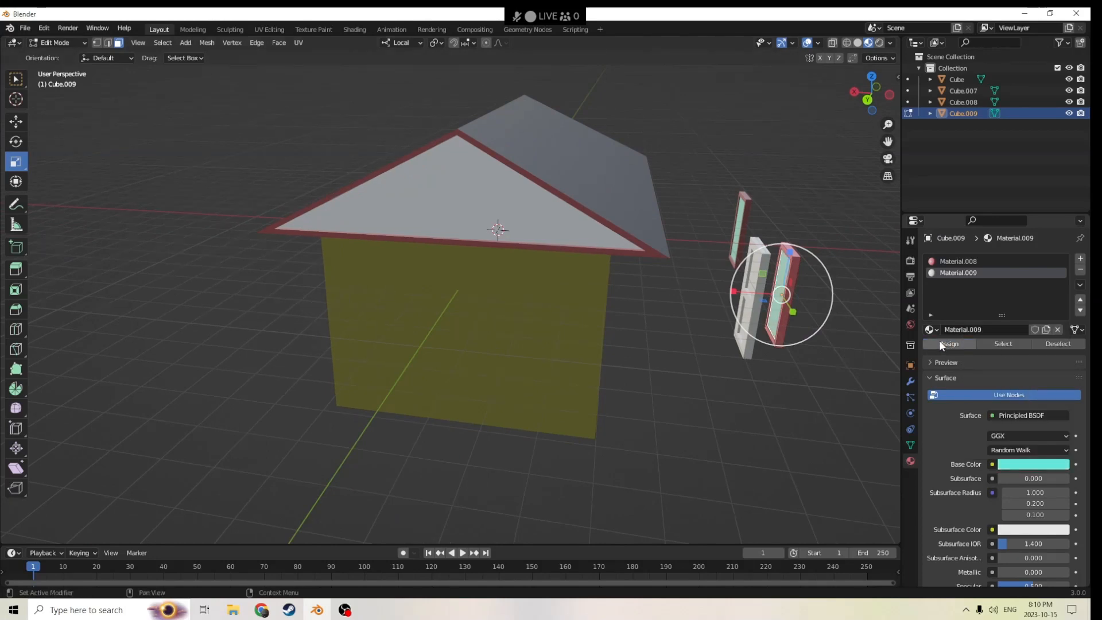
click(812, 398)
middle_drag(812, 398, 690, 362)
key(Tab)
Step: Give the door a new material with a dark red base colour and assign it to the selected faces in its mesh
click(703, 364)
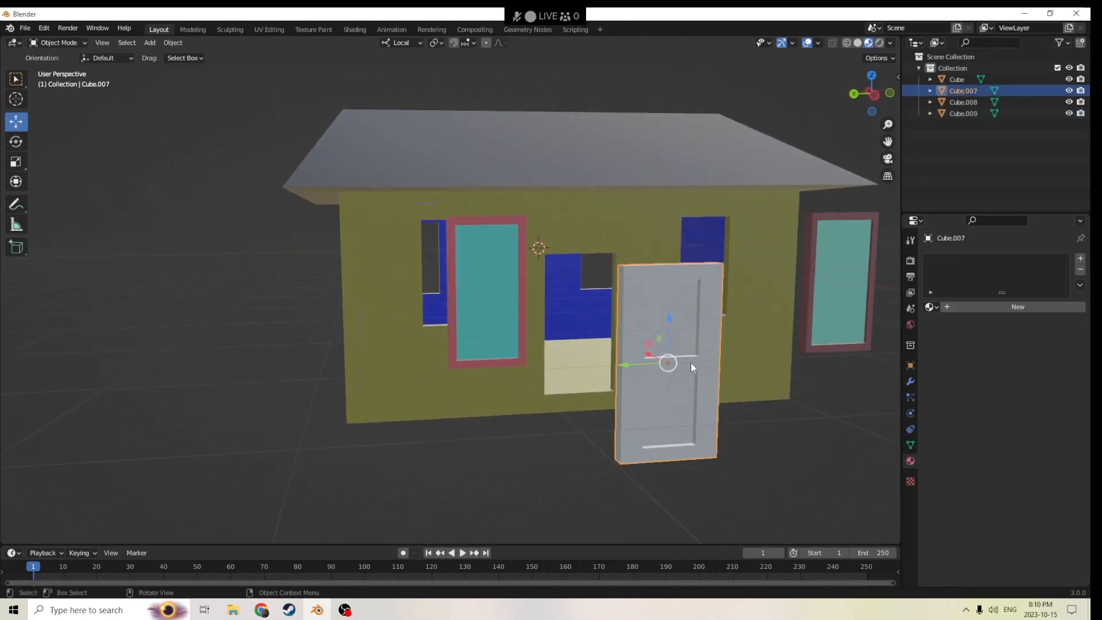
click(1081, 260)
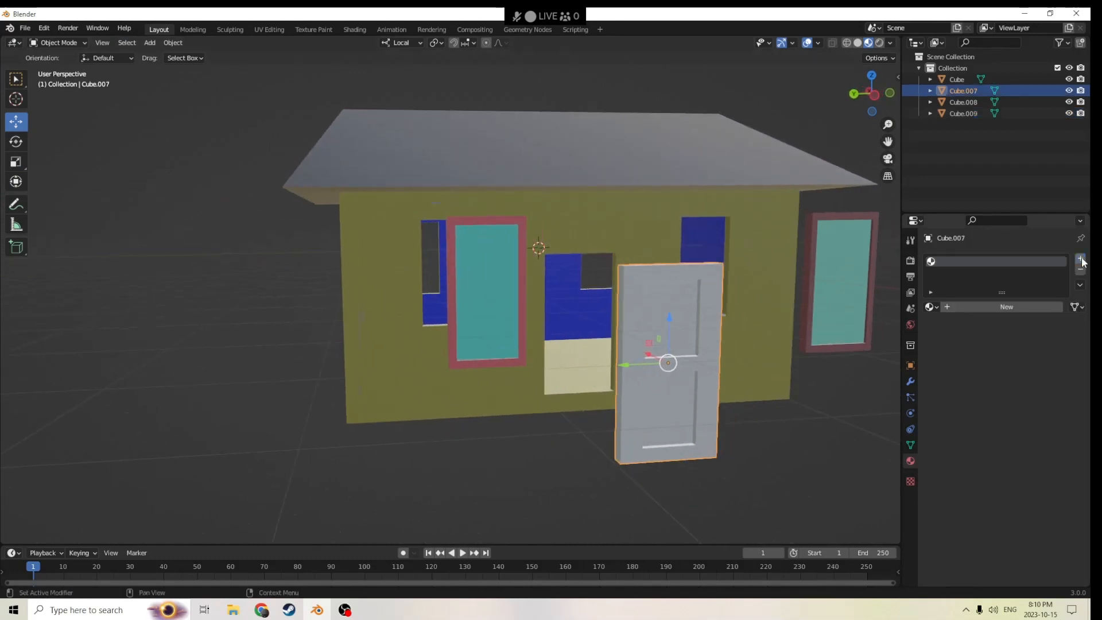
click(1032, 305)
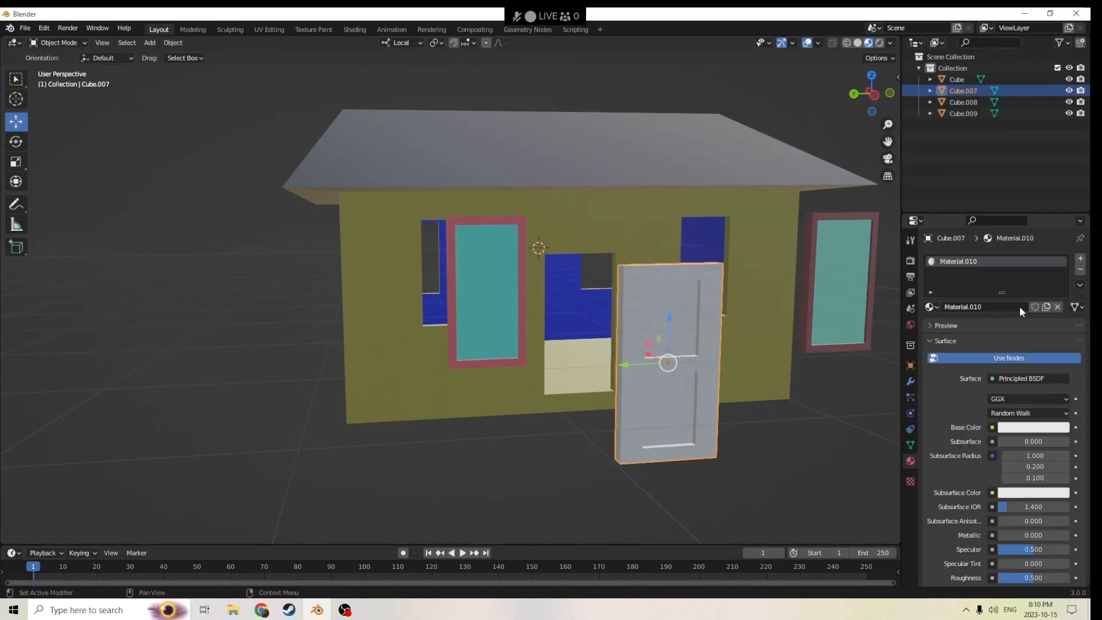
click(1022, 428)
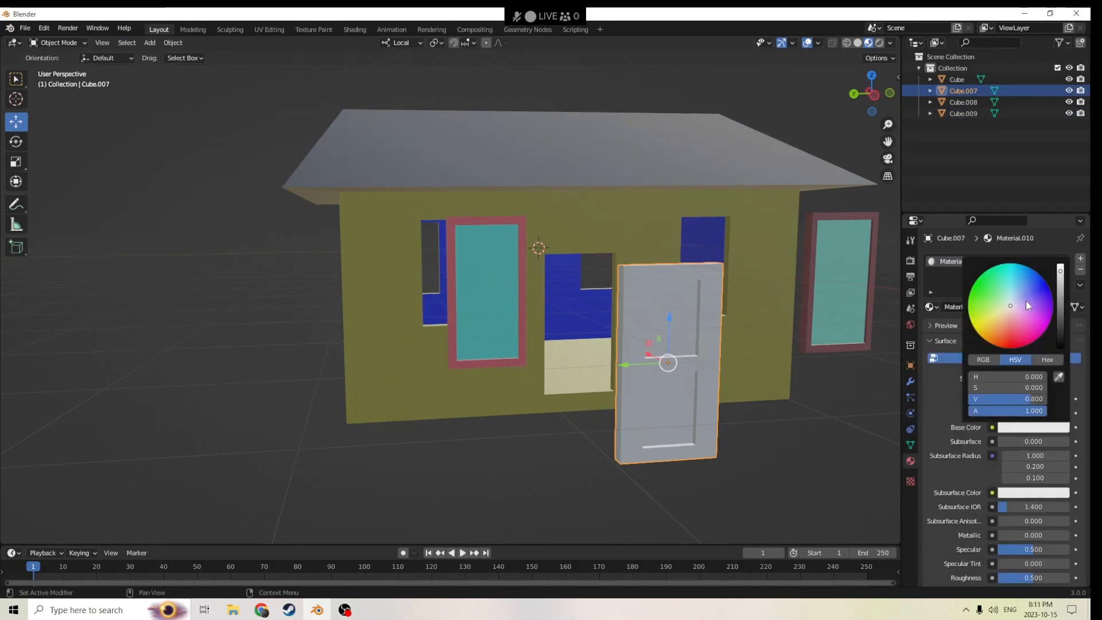
drag(1027, 305, 1010, 334)
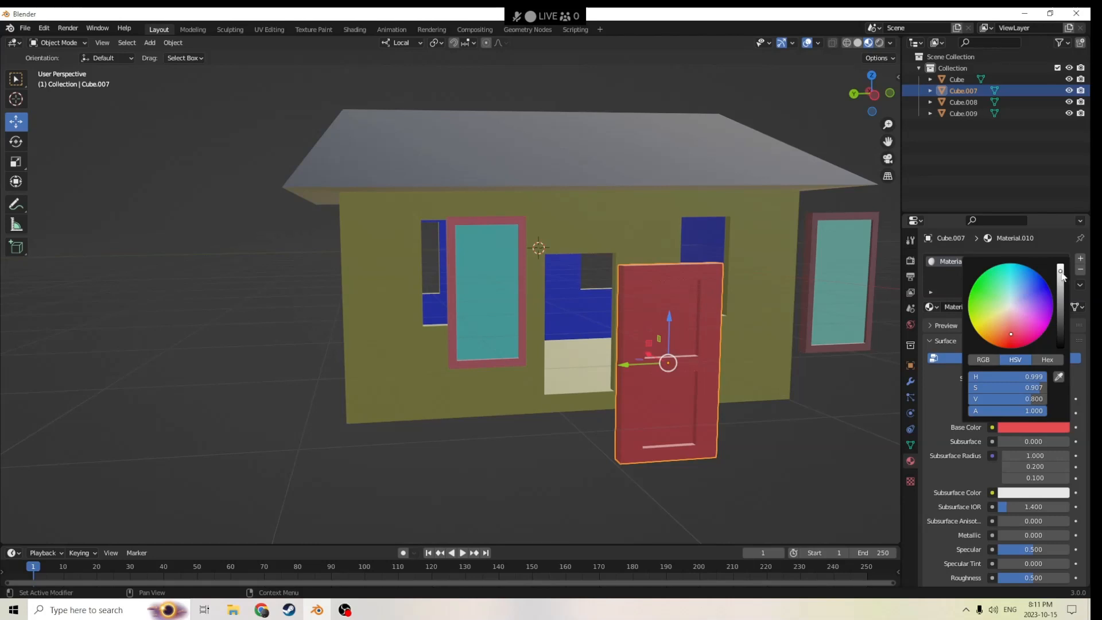
drag(1062, 277, 1060, 306)
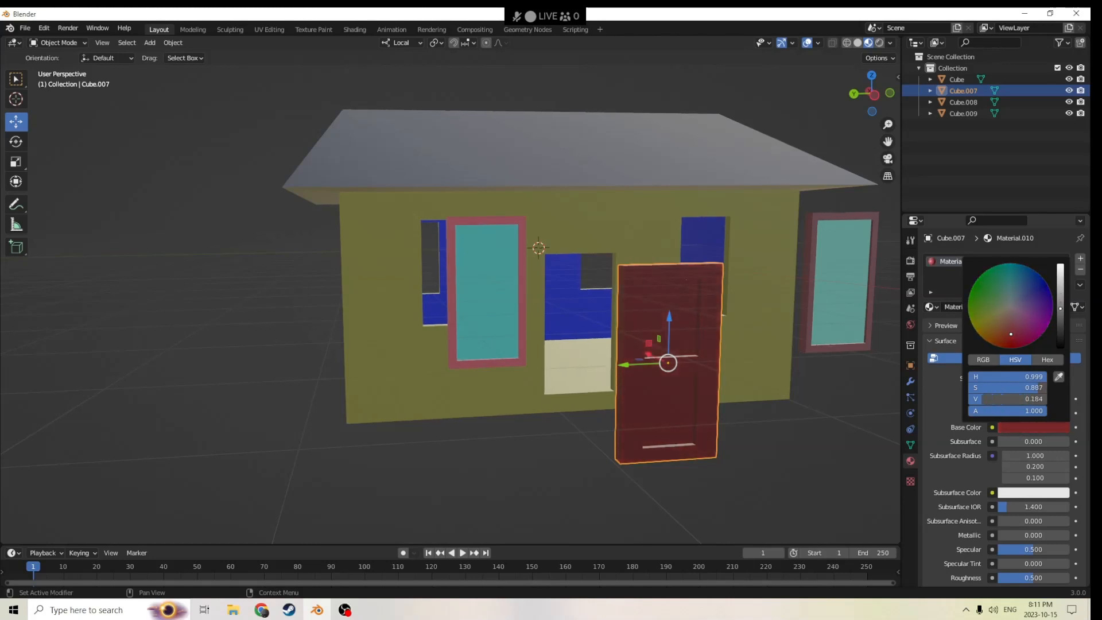
middle_drag(847, 341, 881, 354)
key(Tab)
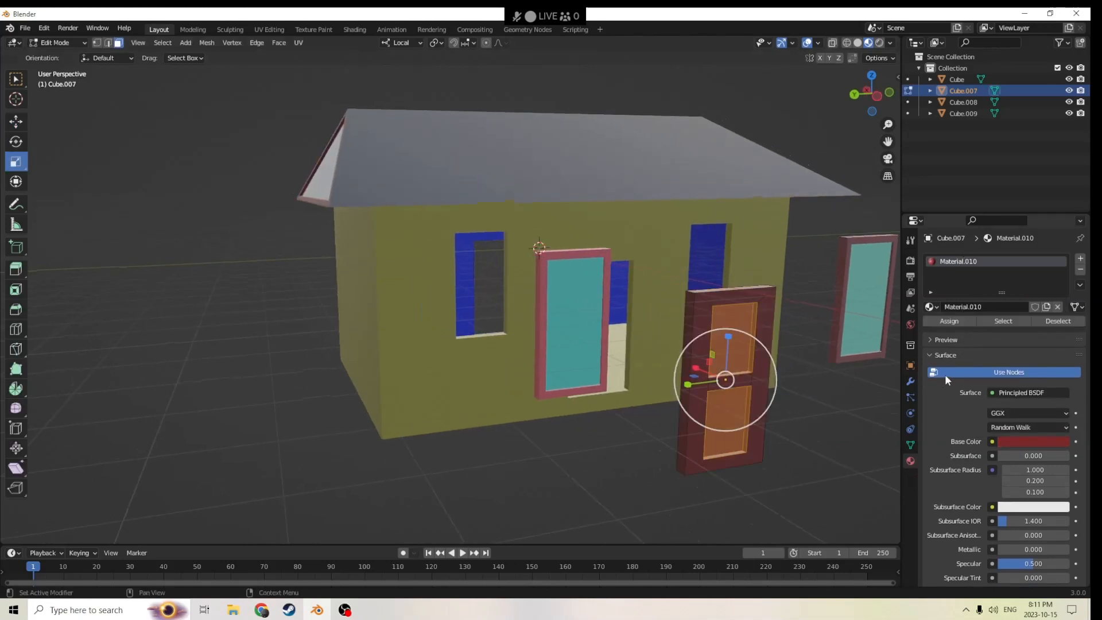
click(949, 322)
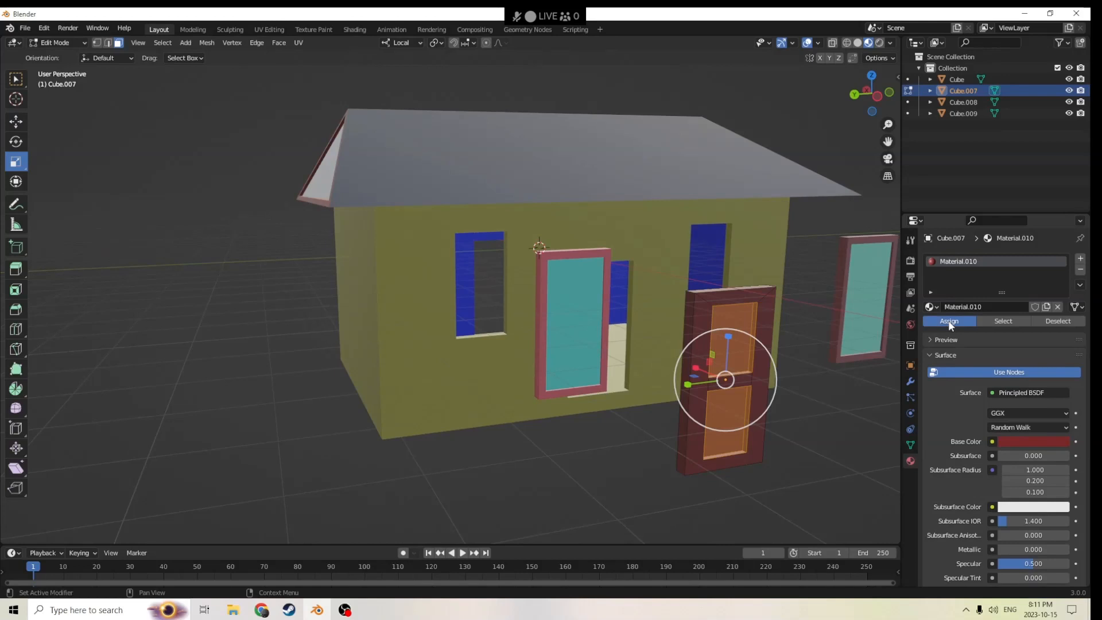
Step: Add a second new material to the door and select its upper and lower inset panels
click(1080, 261)
click(984, 330)
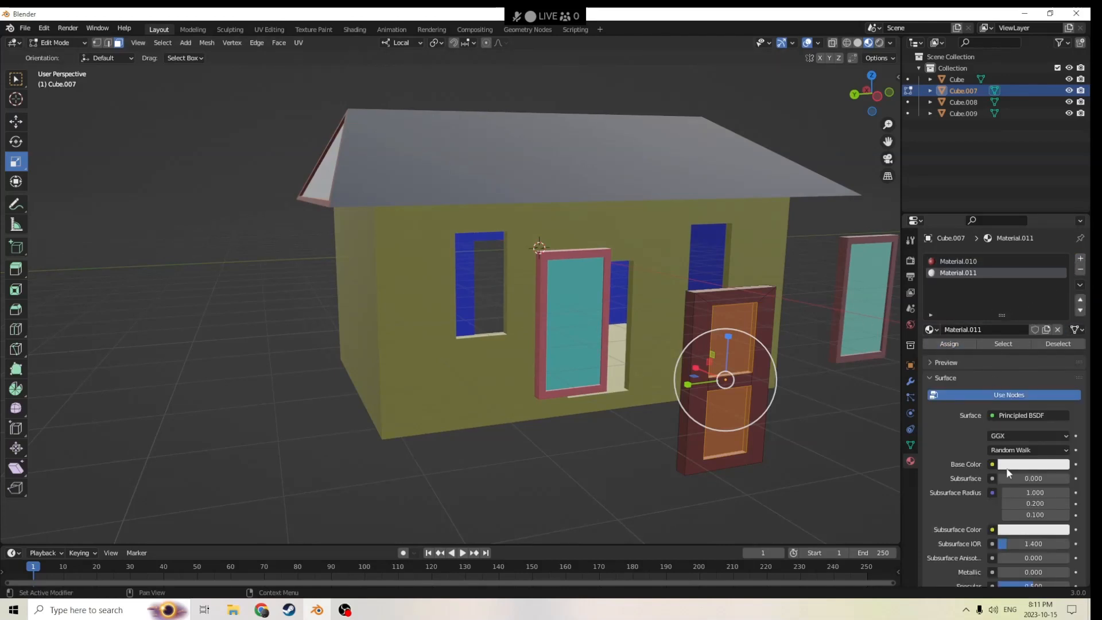
middle_drag(870, 392, 797, 346)
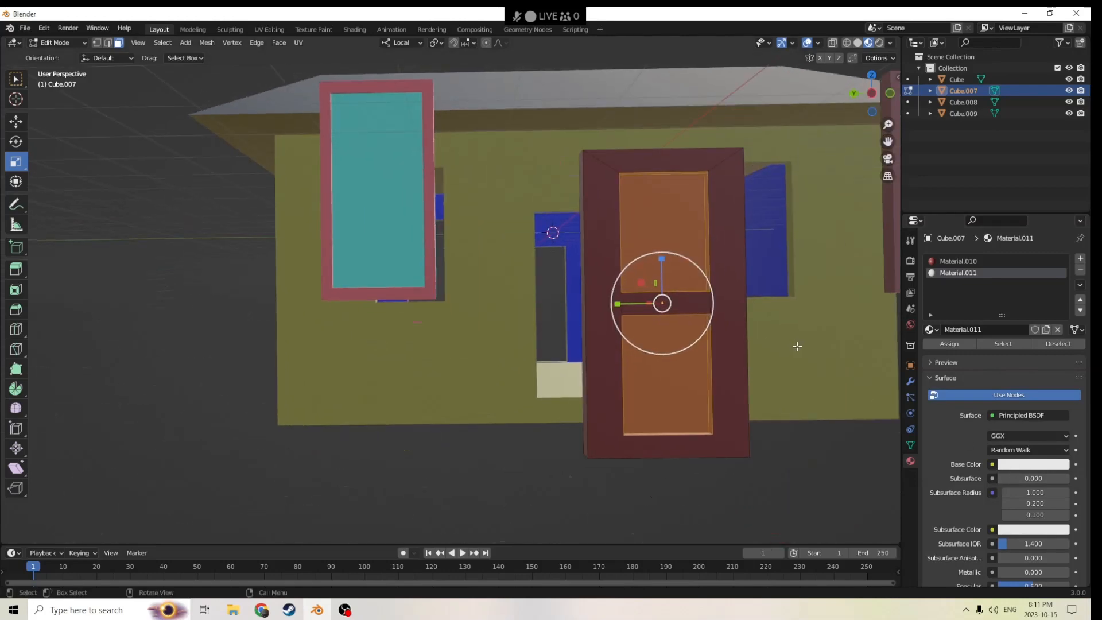
click(678, 223)
middle_drag(678, 223, 704, 234)
shift+click(718, 377)
middle_drag(718, 377, 894, 254)
click(1081, 260)
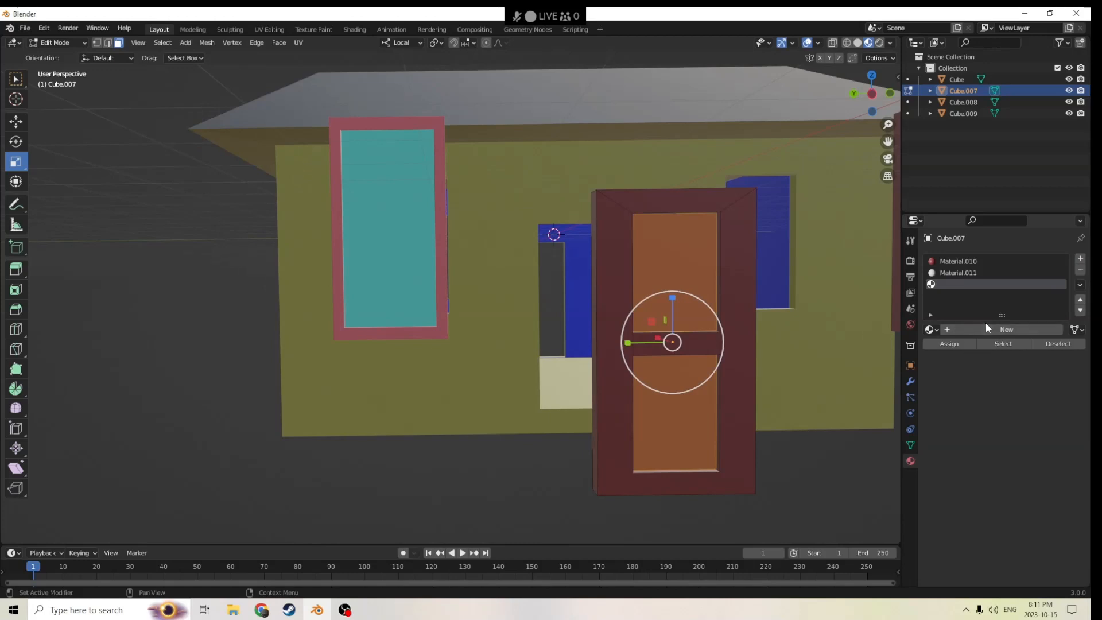
middle_drag(848, 308, 912, 308)
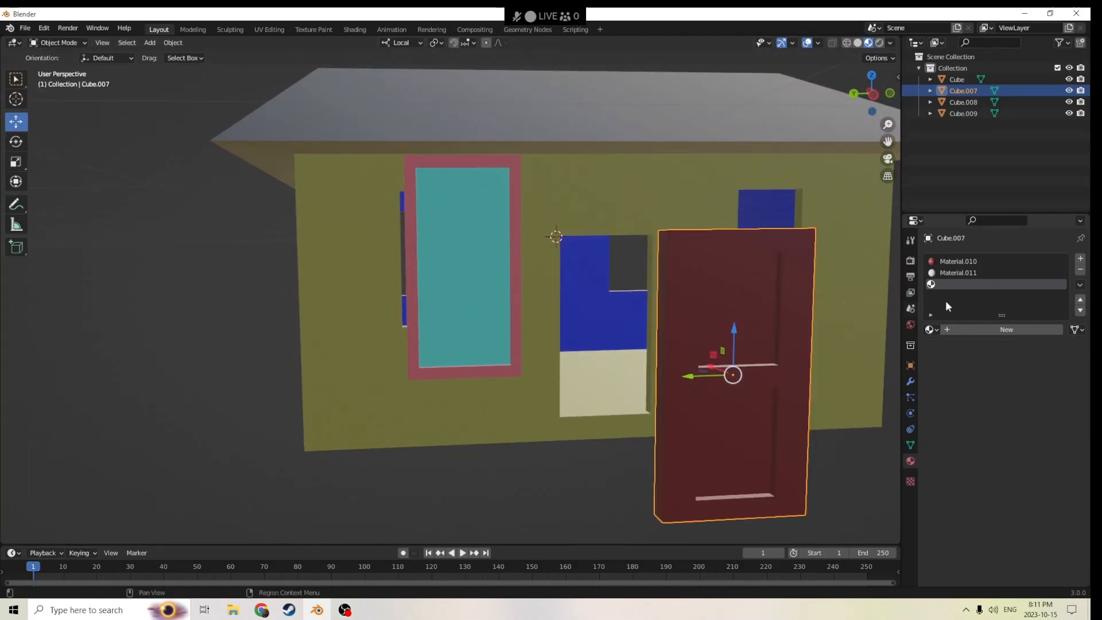
key(Tab)
click(1080, 270)
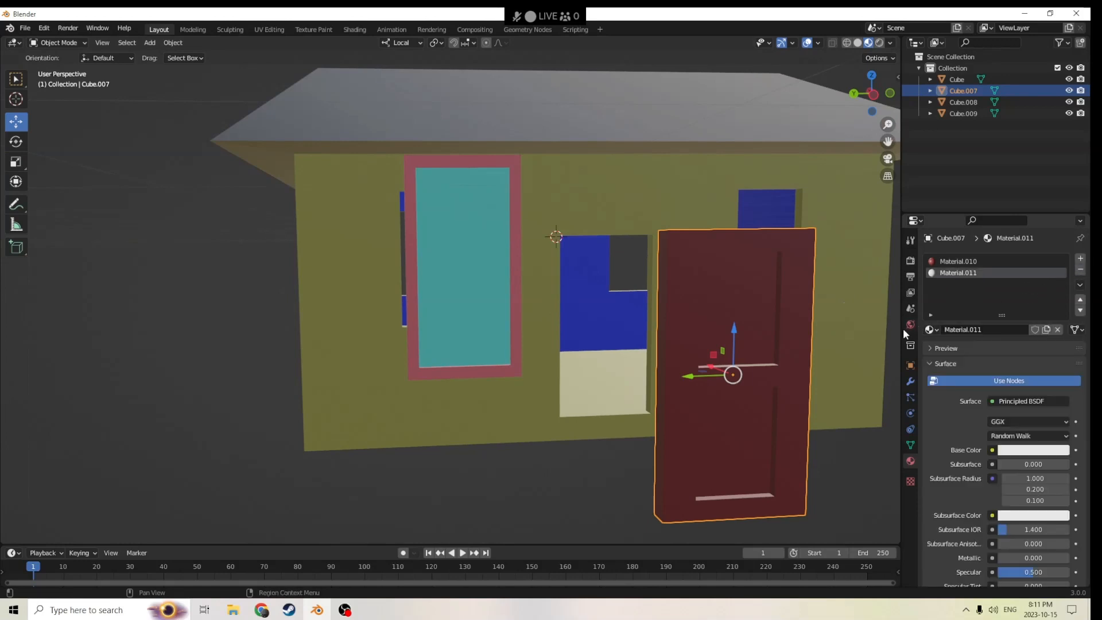
middle_drag(905, 333, 809, 315)
click(609, 255)
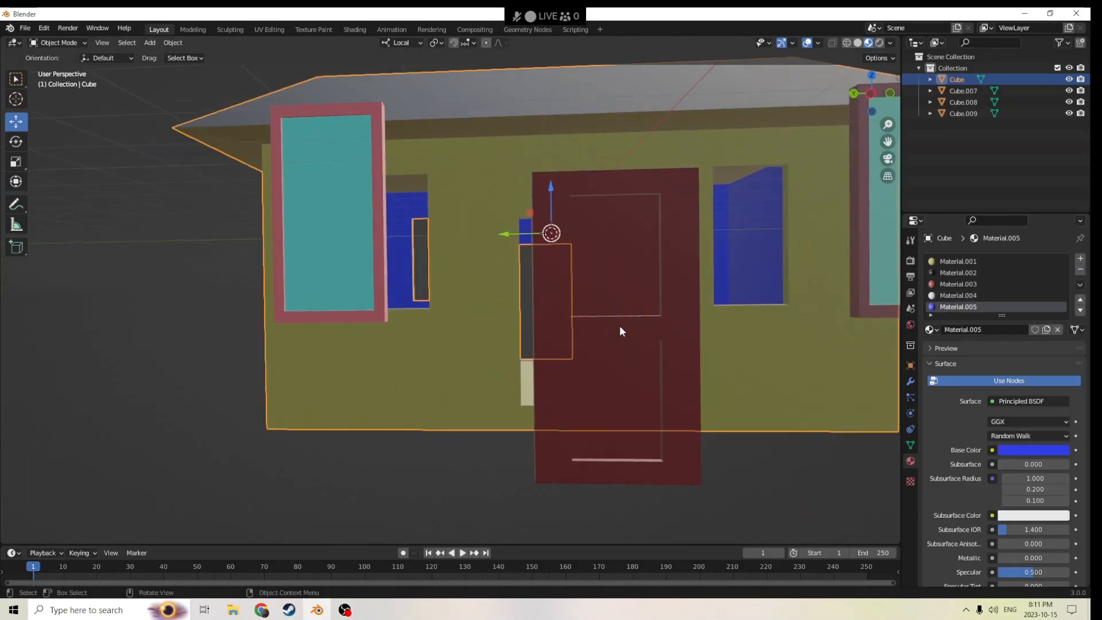
key(Tab)
key(Tab)
Step: Assign the door's second material to its two inset panels, give it a turquoise base colour, and finish editing the door
click(629, 320)
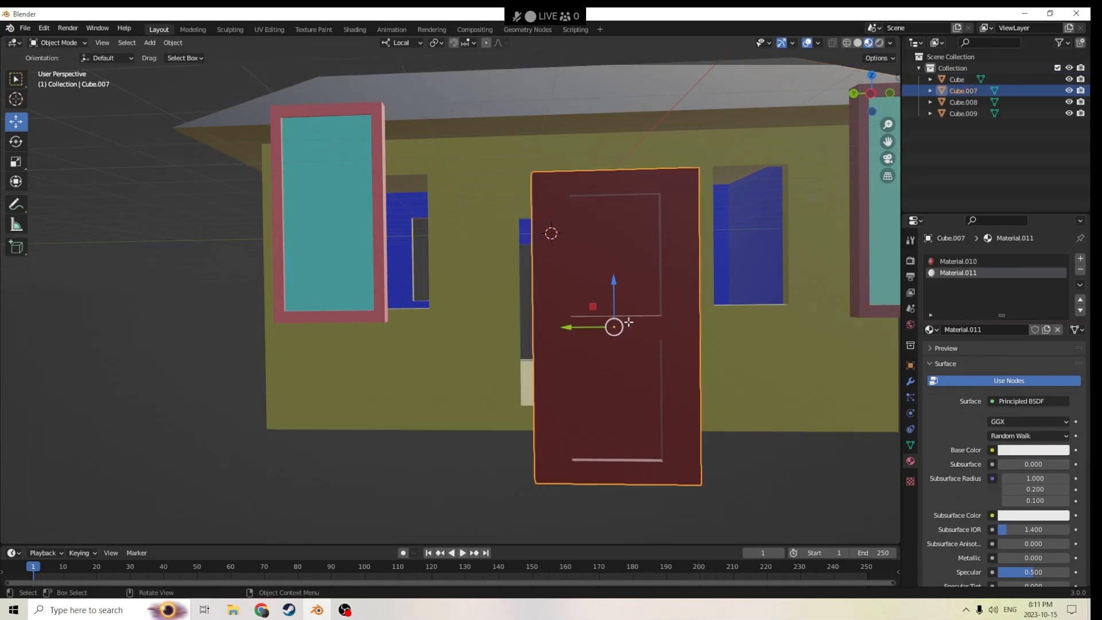
key(Tab)
middle_drag(629, 319, 666, 312)
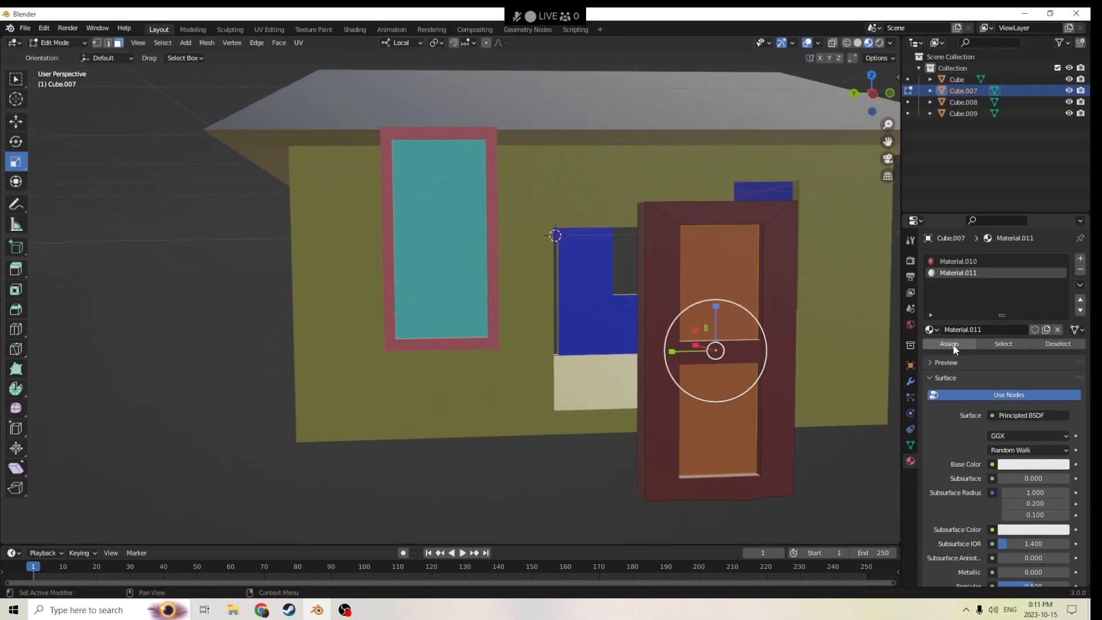
click(1025, 467)
click(1013, 324)
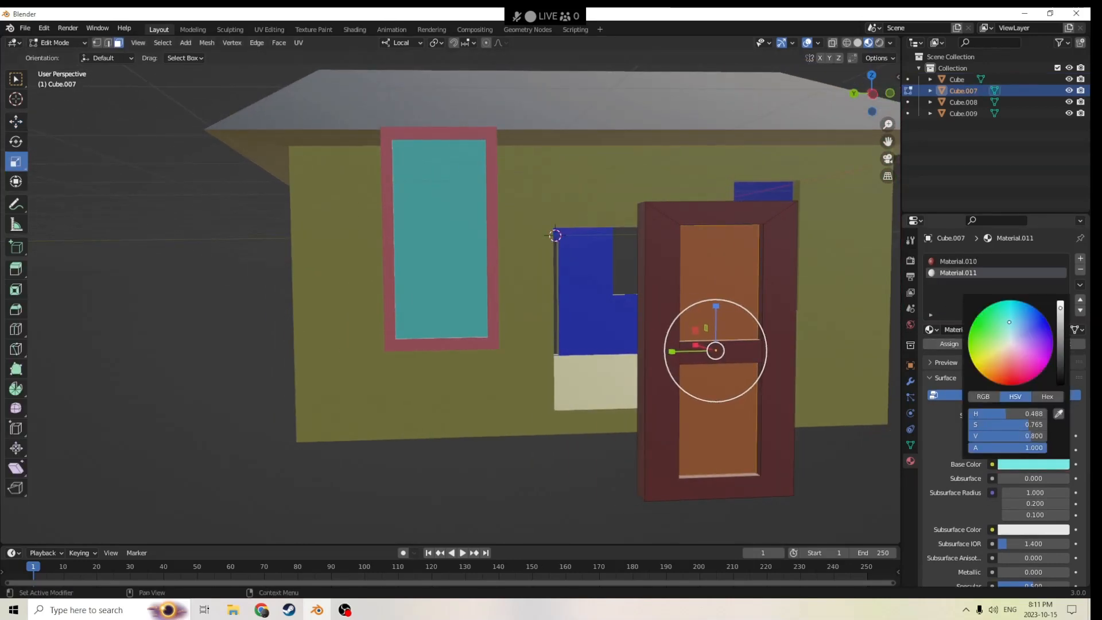
click(830, 510)
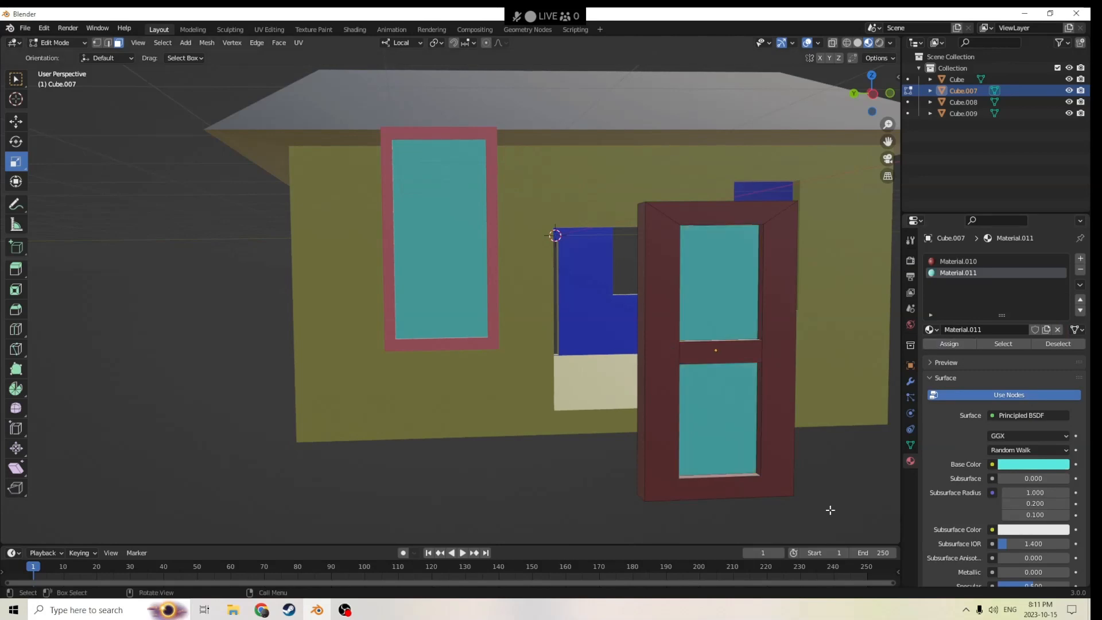
scroll(844, 475, down, 2)
key(Tab)
Step: Add a cylinder mesh to the scene and set its Y rotation to 90°
middle_drag(876, 477, 891, 439)
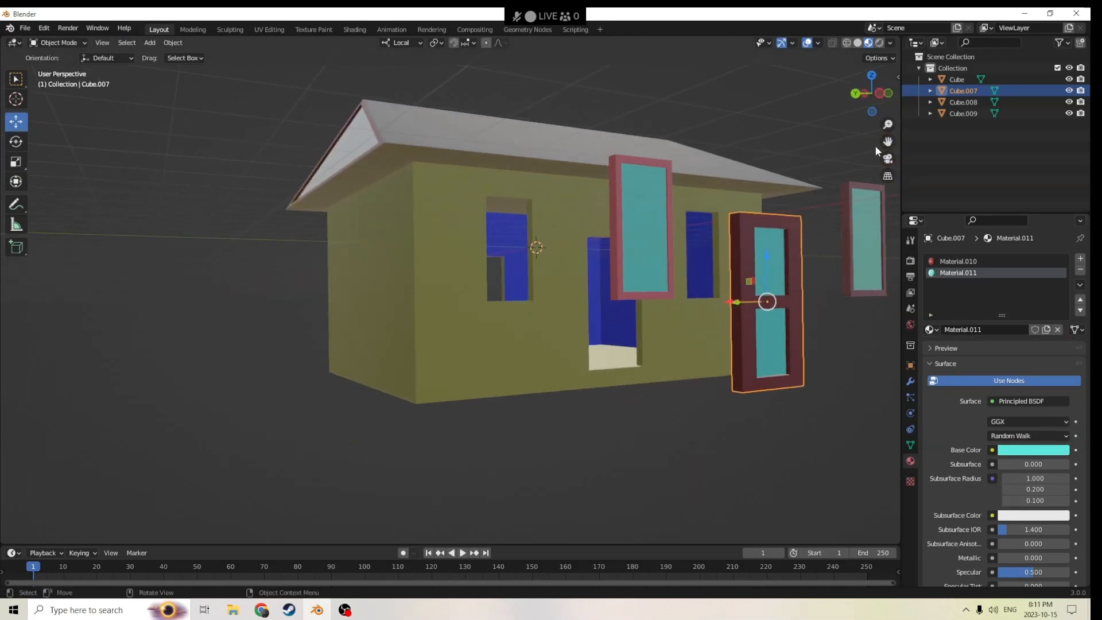
middle_drag(772, 258, 779, 212)
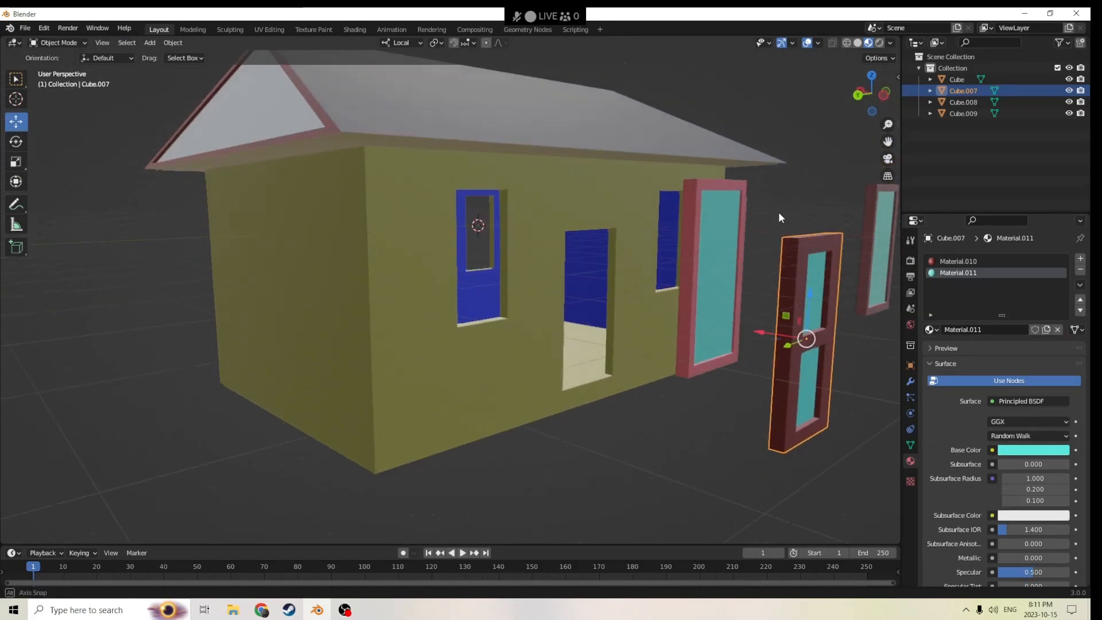
key(shift+a)
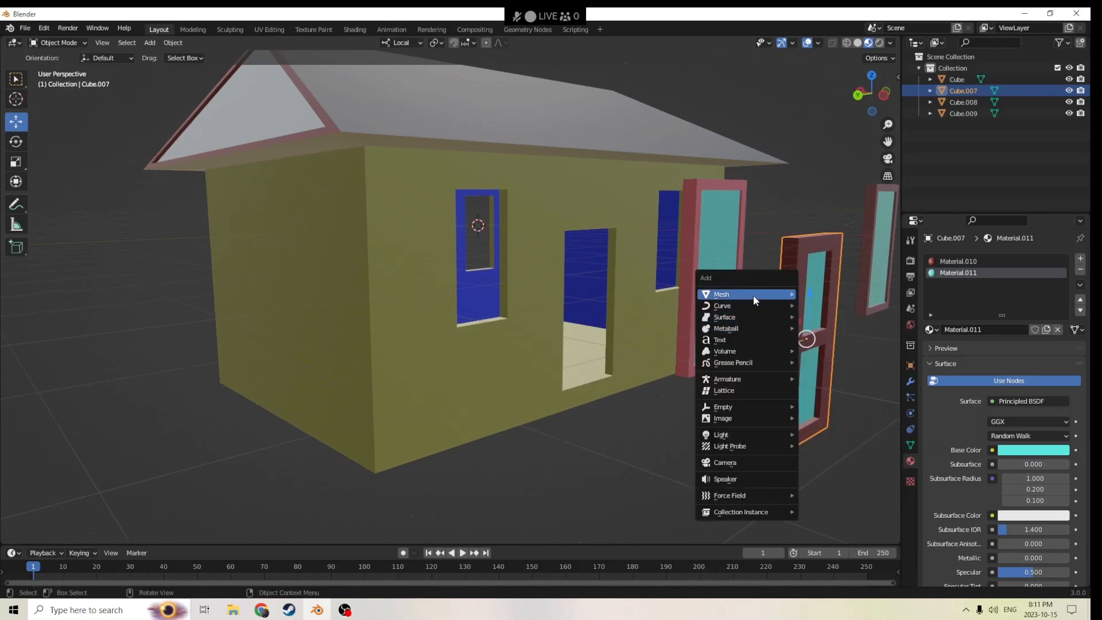
mouse_move(752, 294)
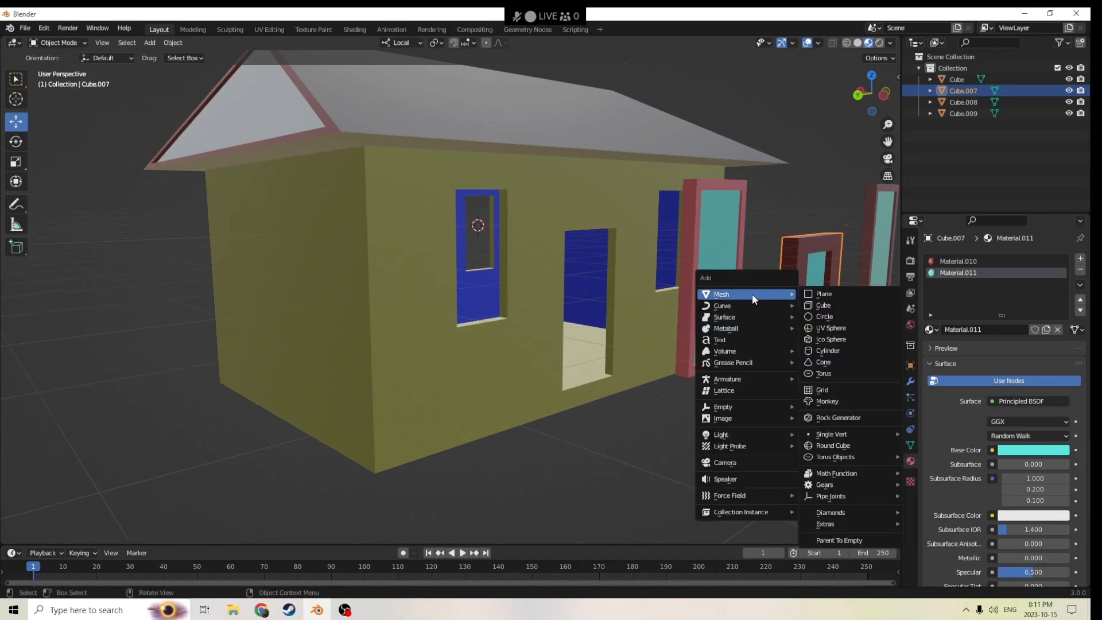
click(822, 353)
middle_drag(710, 304, 769, 305)
middle_drag(683, 239, 799, 287)
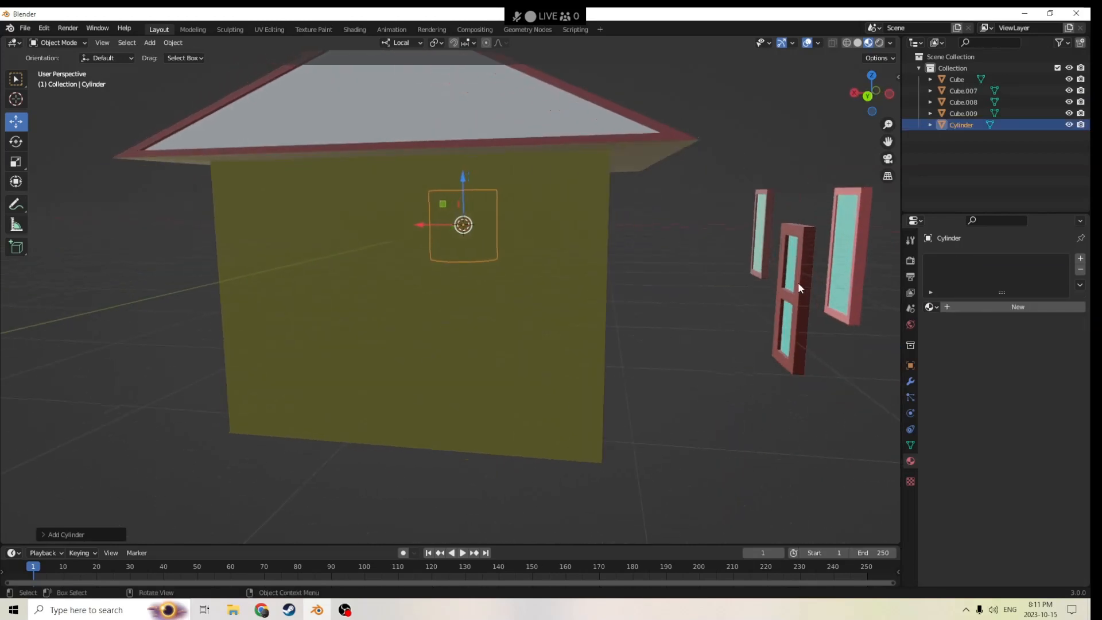
click(911, 363)
click(1026, 343)
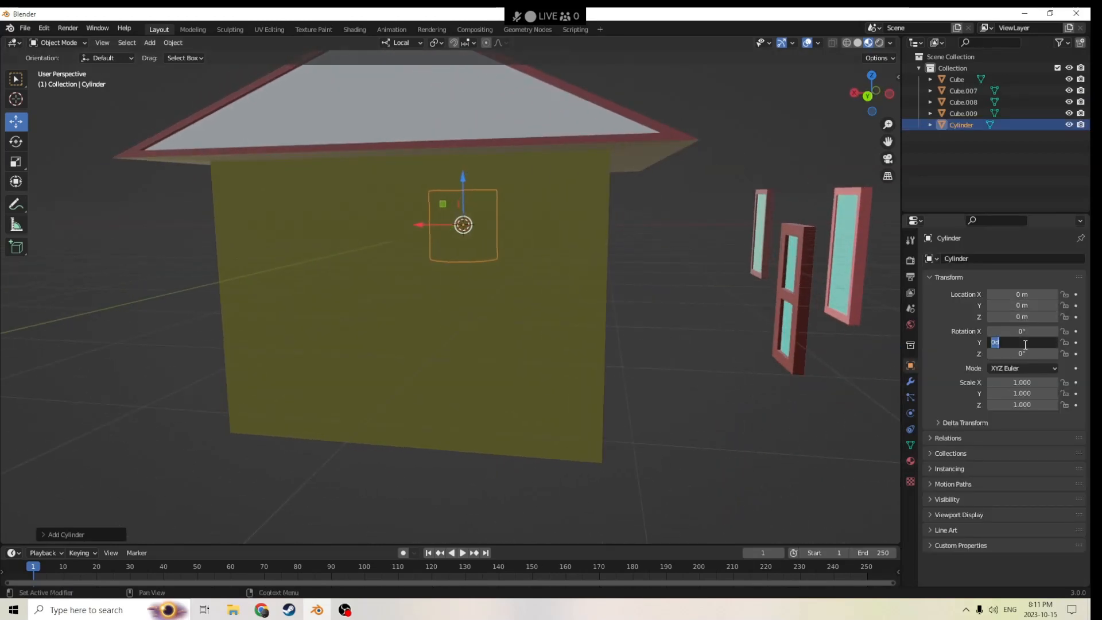
text(9)
key(Return)
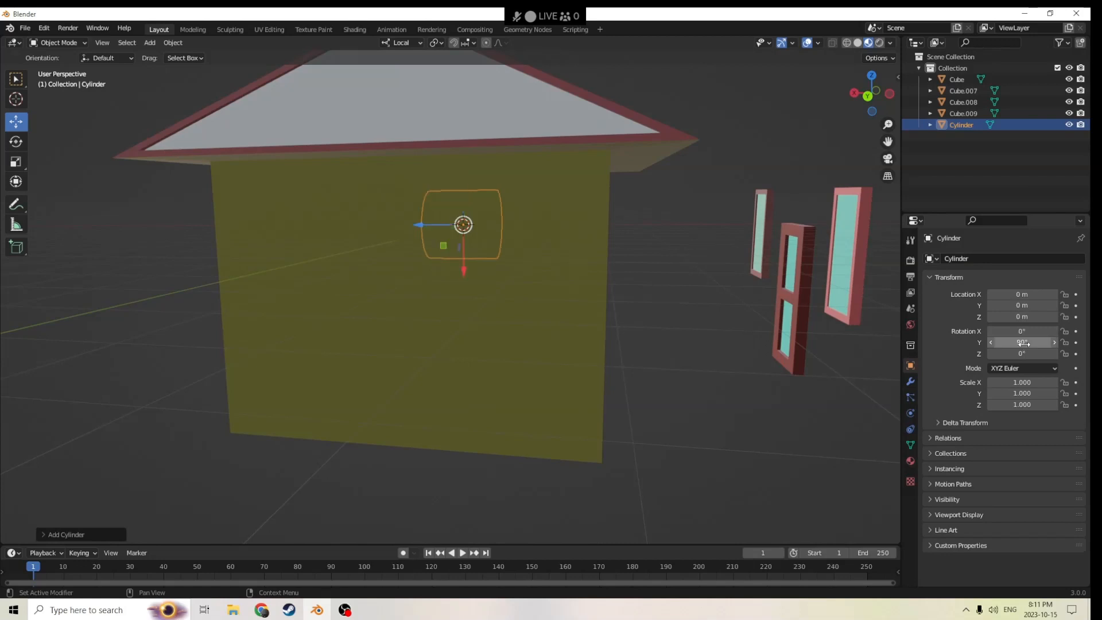
Step: Move the cylinder out of the house to beside the nearest window panel and scale it down uniformly to about 0.127
drag(419, 225, 705, 253)
middle_drag(705, 252, 809, 257)
key(s)
click(683, 272)
middle_drag(683, 273, 723, 208)
key(s)
click(669, 207)
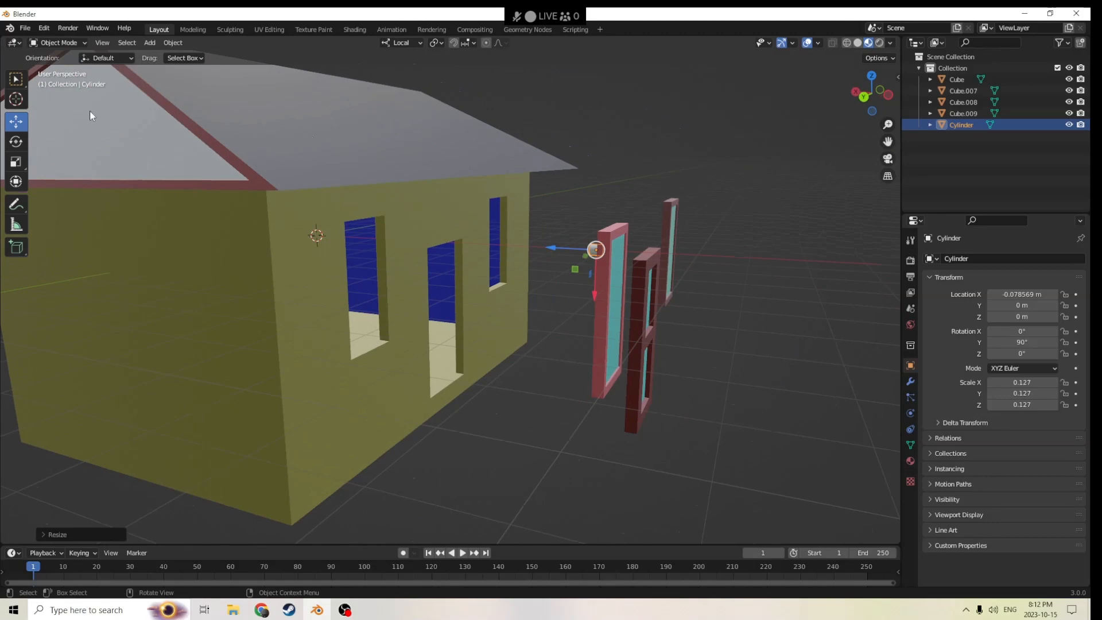
Step: Stretch the cylinder along its length, then scale it down uniformly to about 0.092 × 0.092 × 0.364
click(16, 162)
middle_drag(484, 181, 506, 226)
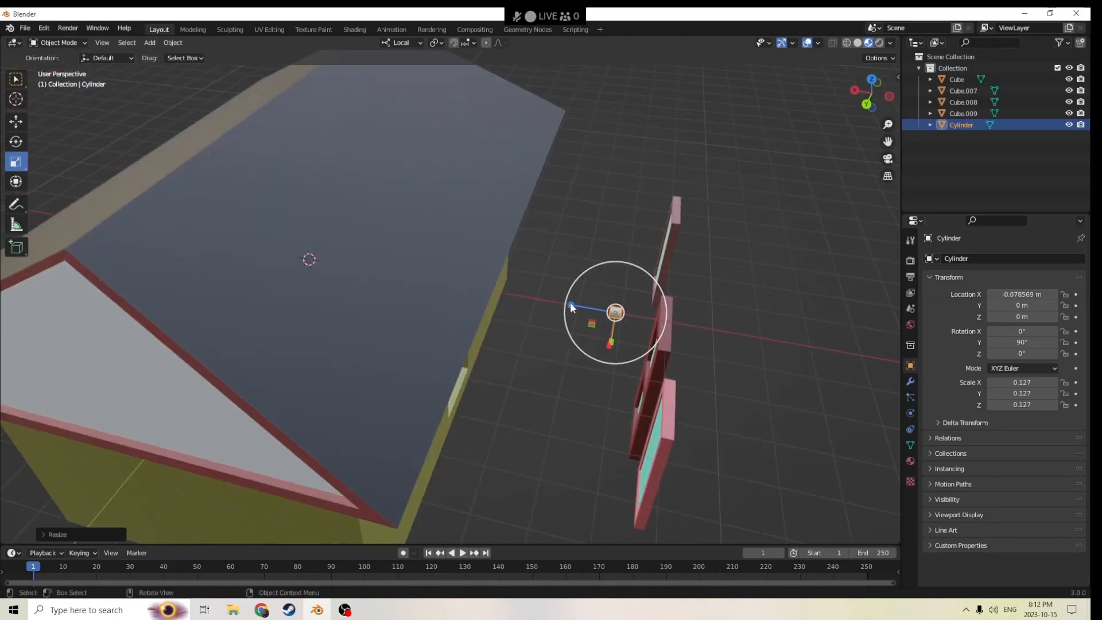
drag(570, 302, 424, 275)
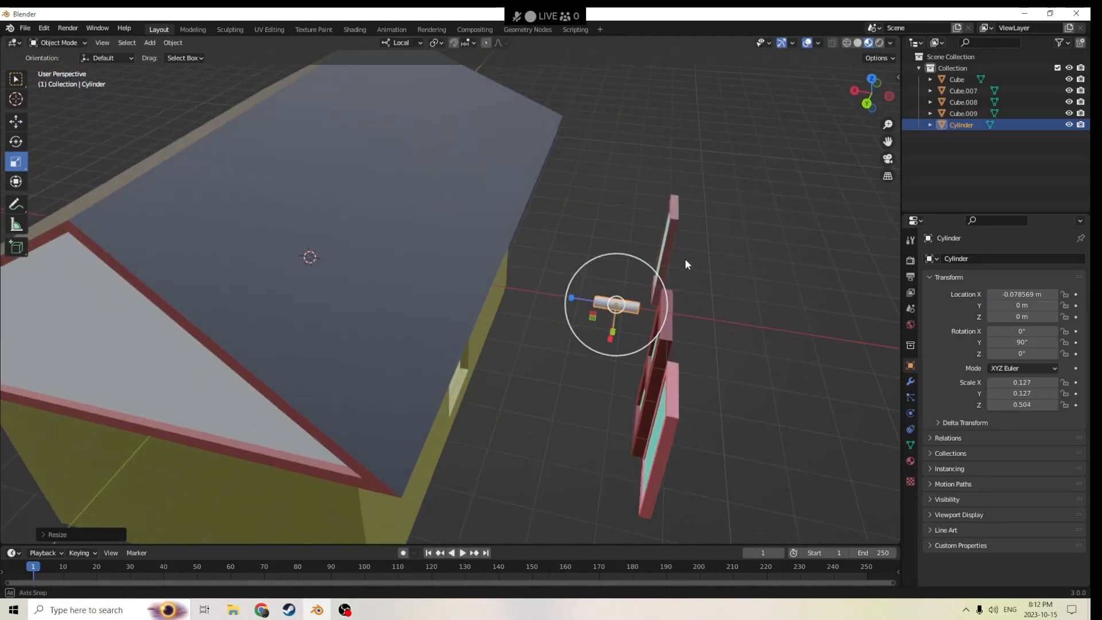
middle_drag(684, 259, 875, 238)
key(s)
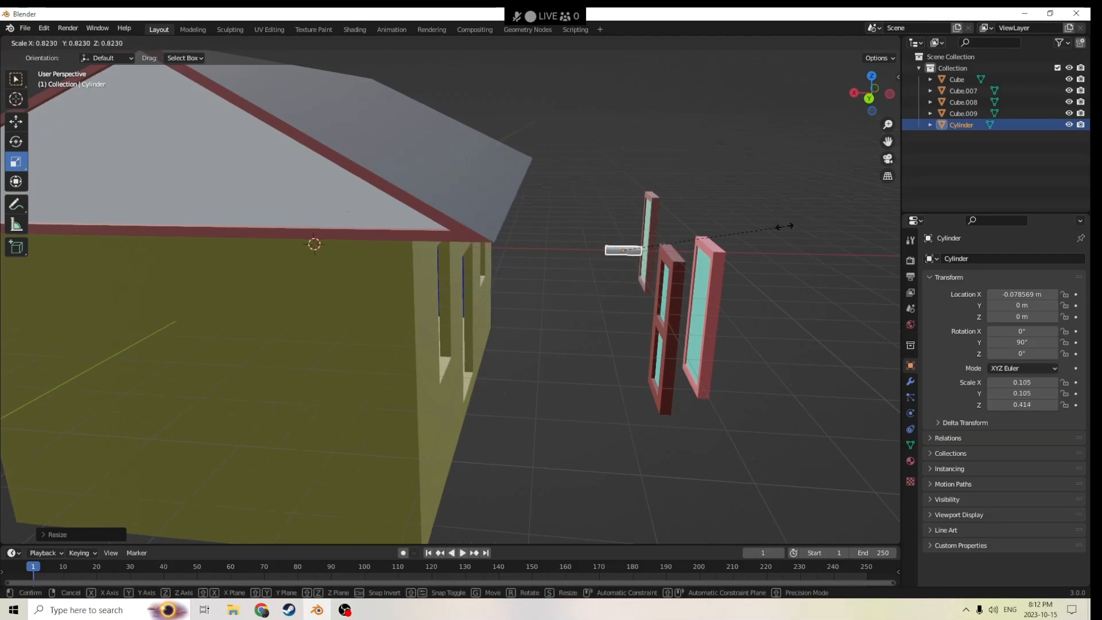
click(764, 228)
scroll(765, 229, up, 1)
middle_drag(765, 229, 657, 241)
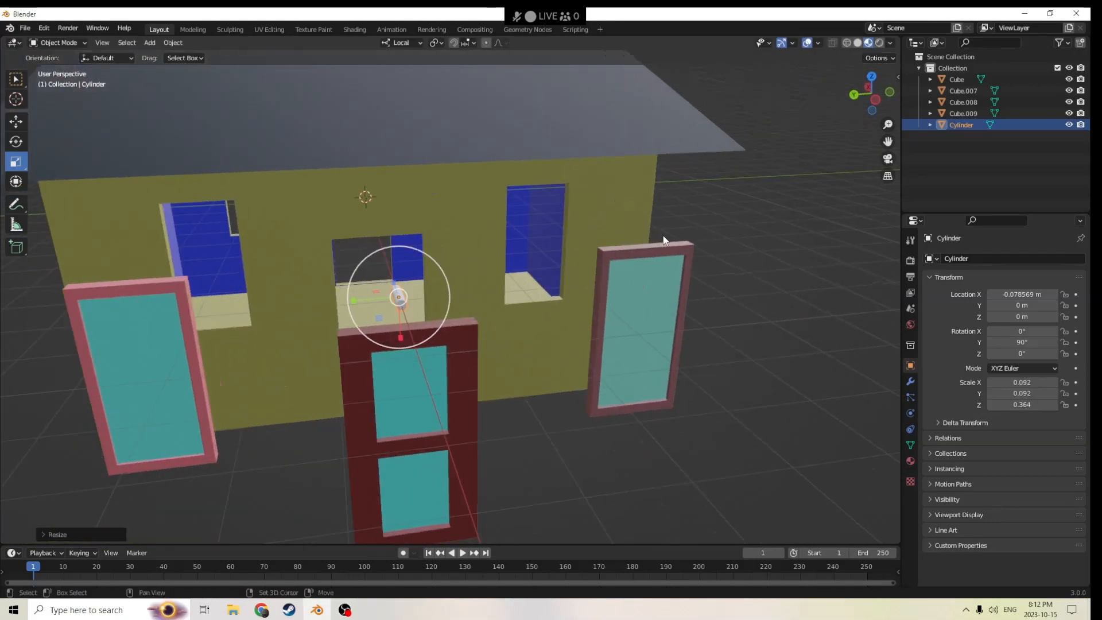
Step: Add a cube mesh and move it along X out of the house to about -0.091 m, beside the cylinder
key(shift+a)
mouse_move(666, 234)
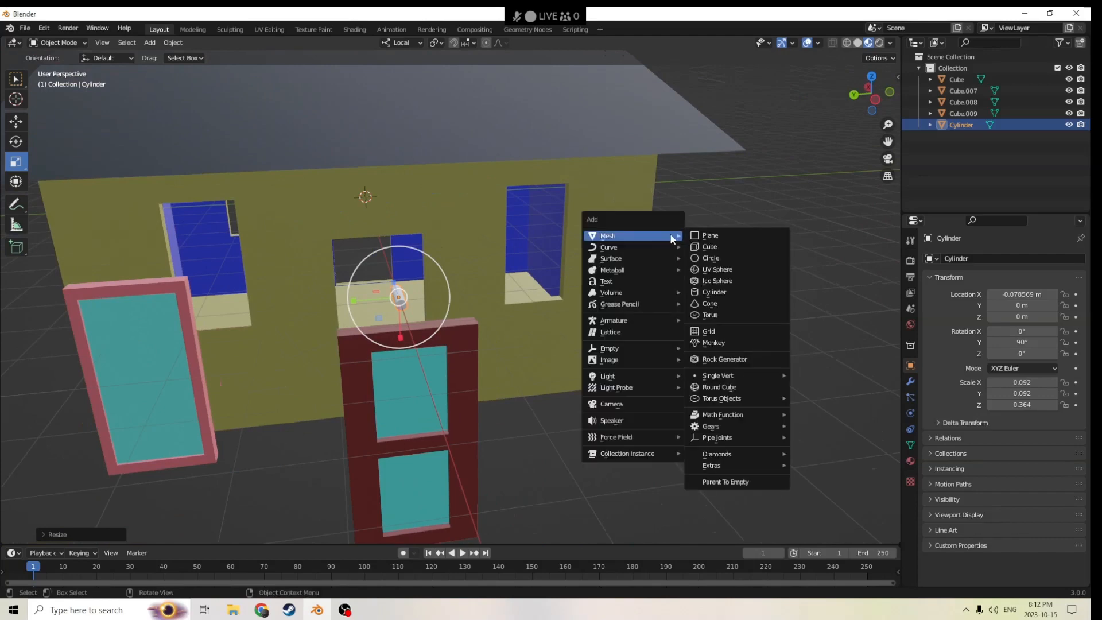
click(712, 245)
middle_drag(580, 242, 638, 230)
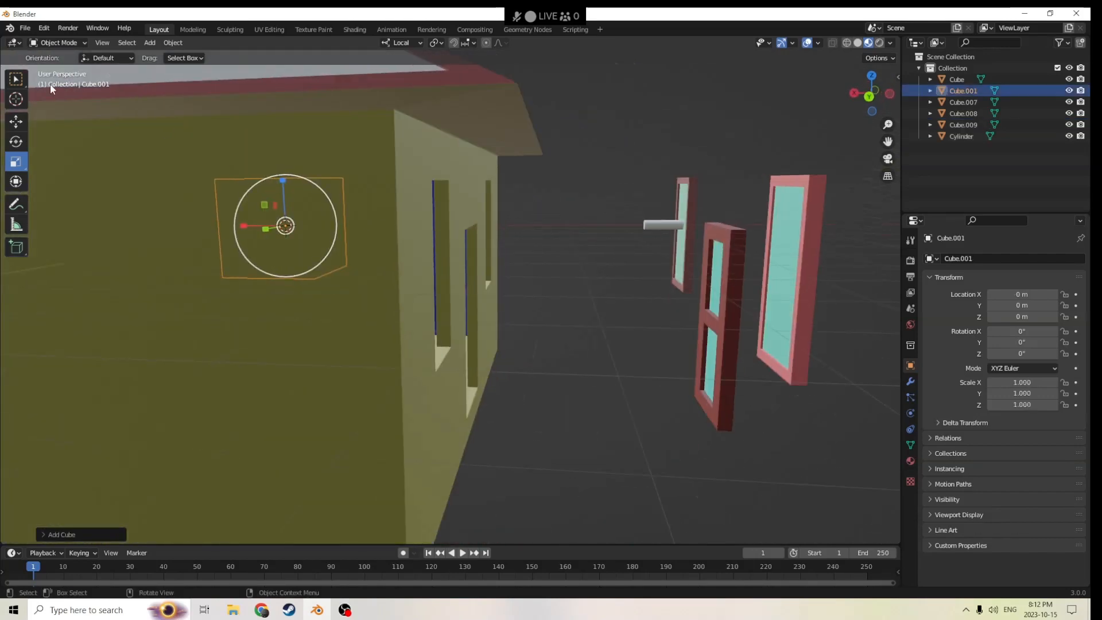
click(16, 122)
drag(244, 225, 688, 240)
mouse_move(688, 240)
middle_down()
mouse_move(549, 246)
mouse_move(682, 243)
middle_up()
Step: Bevel the new cube's lengthwise edges and its house-facing end edges into a rounded knob shape, and finish editing it
key(Tab)
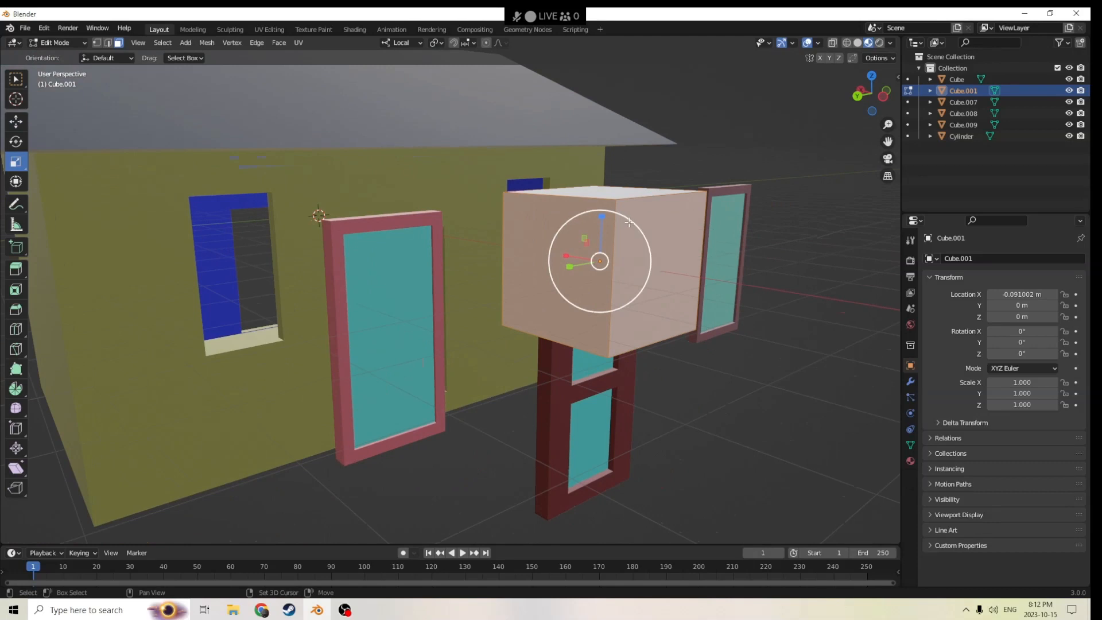
middle_drag(629, 222, 632, 236)
click(874, 304)
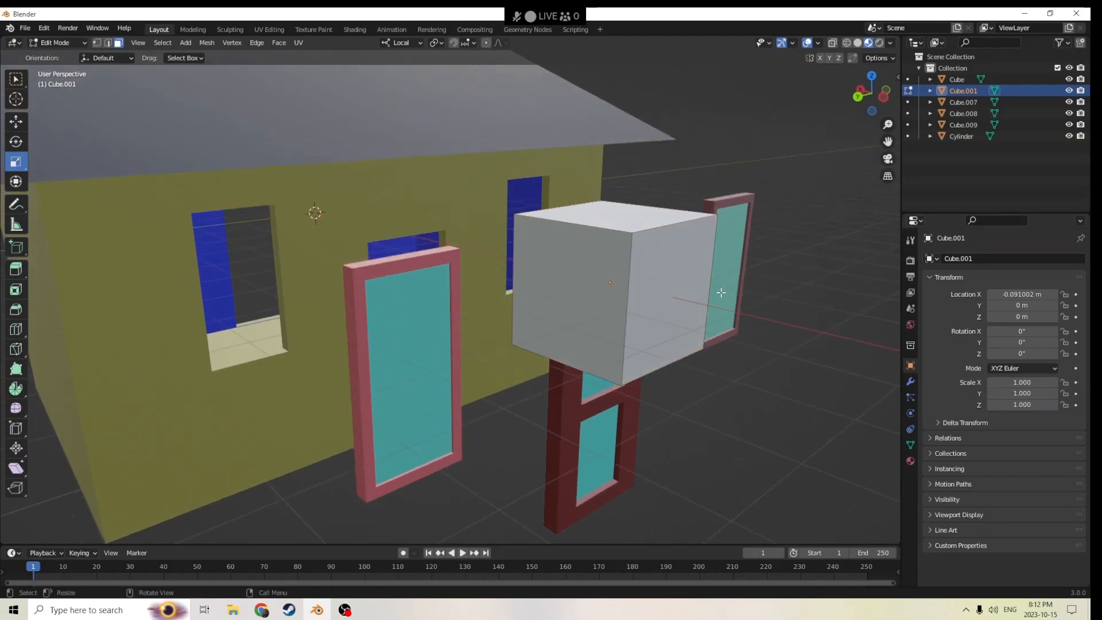
key(ctrl+l)
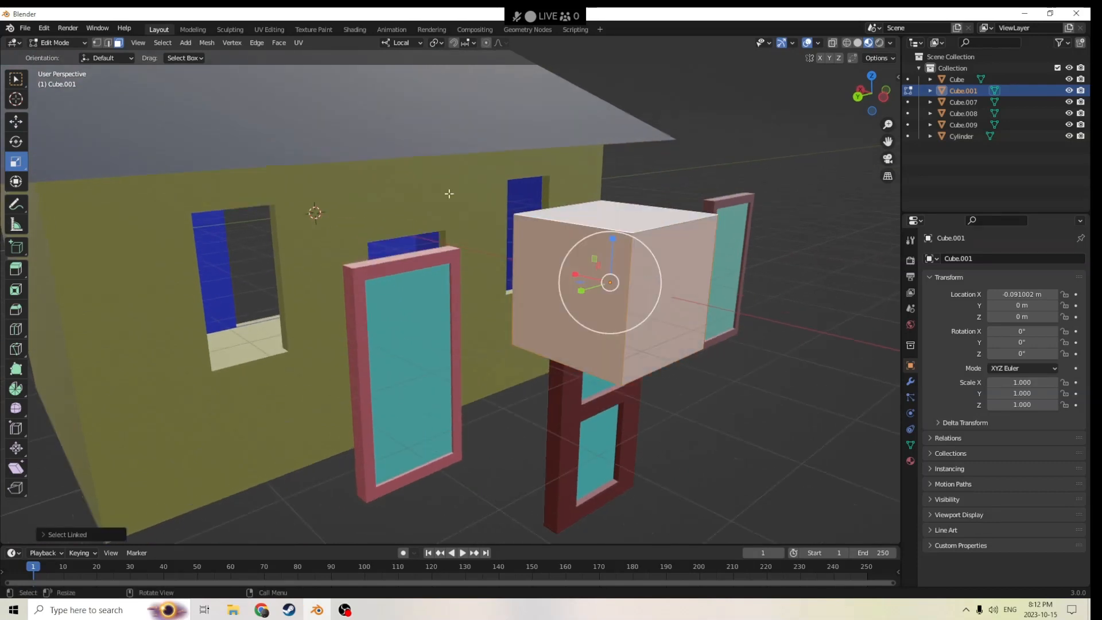
click(108, 43)
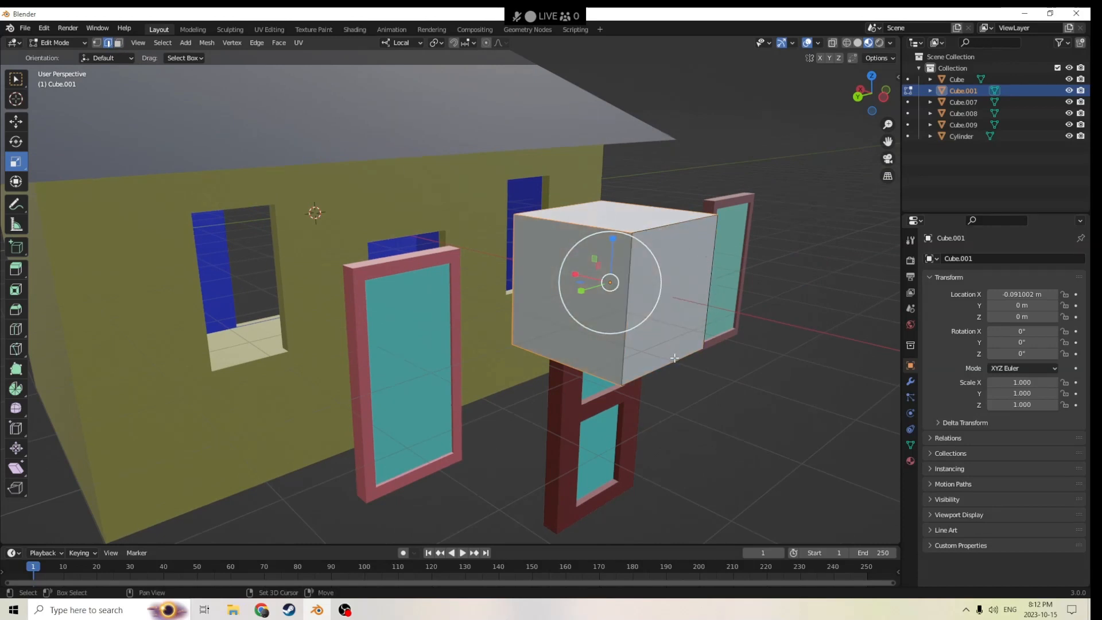
key(ctrl+b)
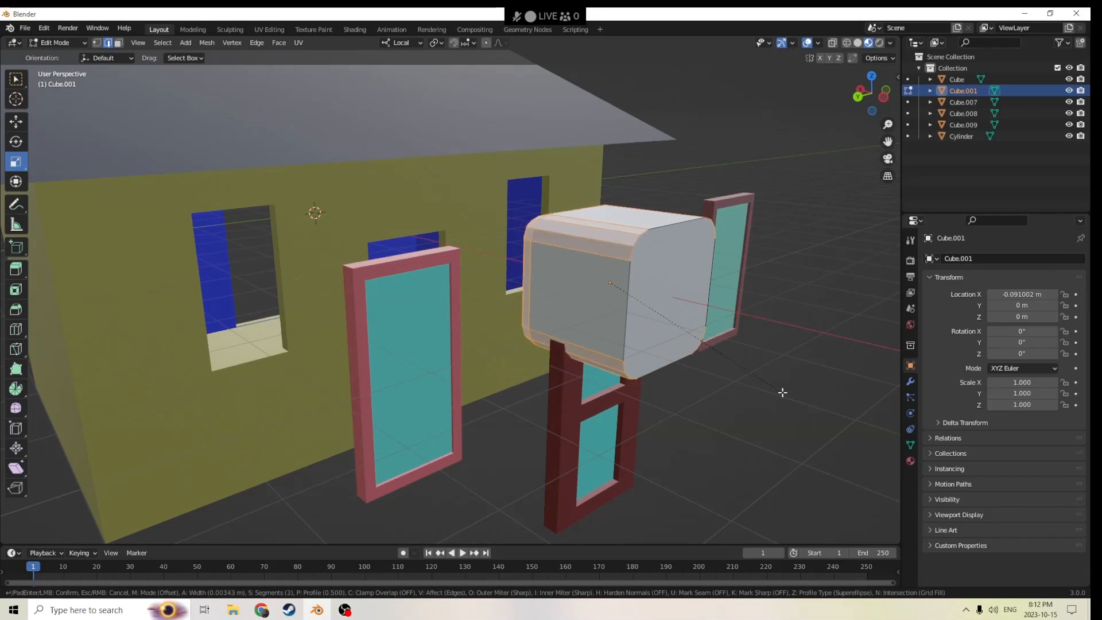
click(823, 393)
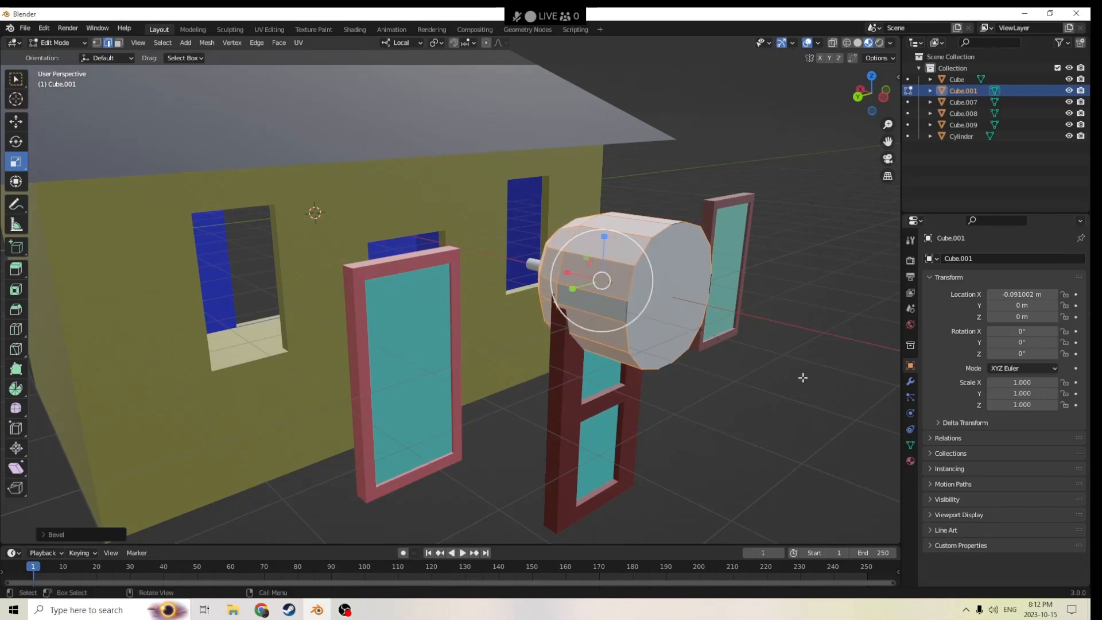
middle_drag(802, 377, 842, 379)
key(Tab)
Step: Scale the knob down and stretch it slightly along X to a scale of about 0.199 × 0.142 × 0.142
scroll(819, 333, up, 1)
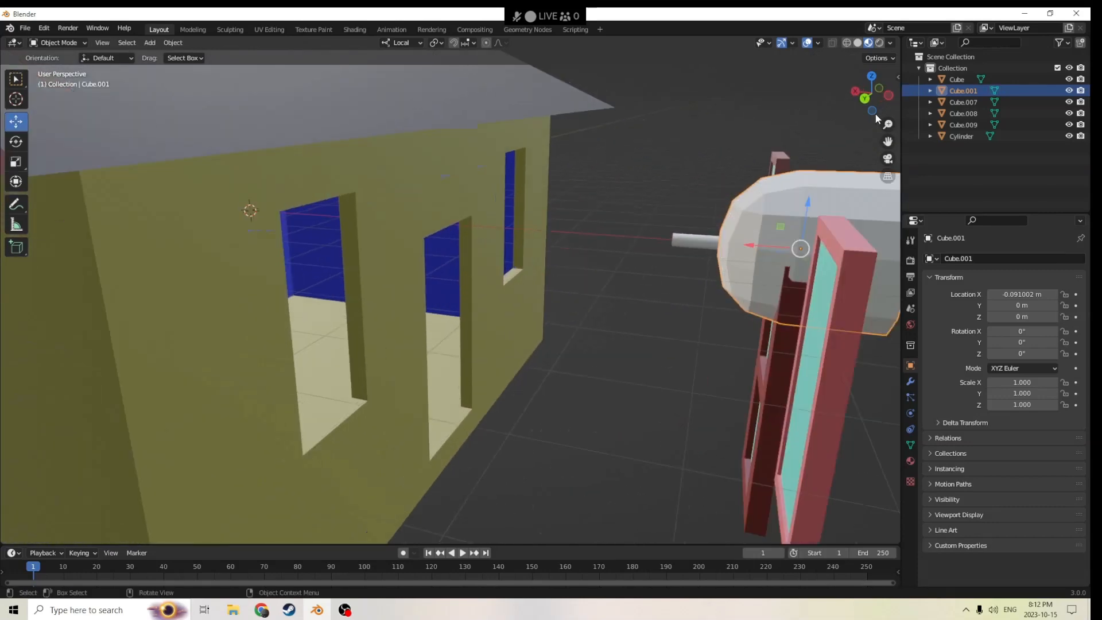
drag(889, 141, 720, 140)
middle_drag(853, 162, 853, 171)
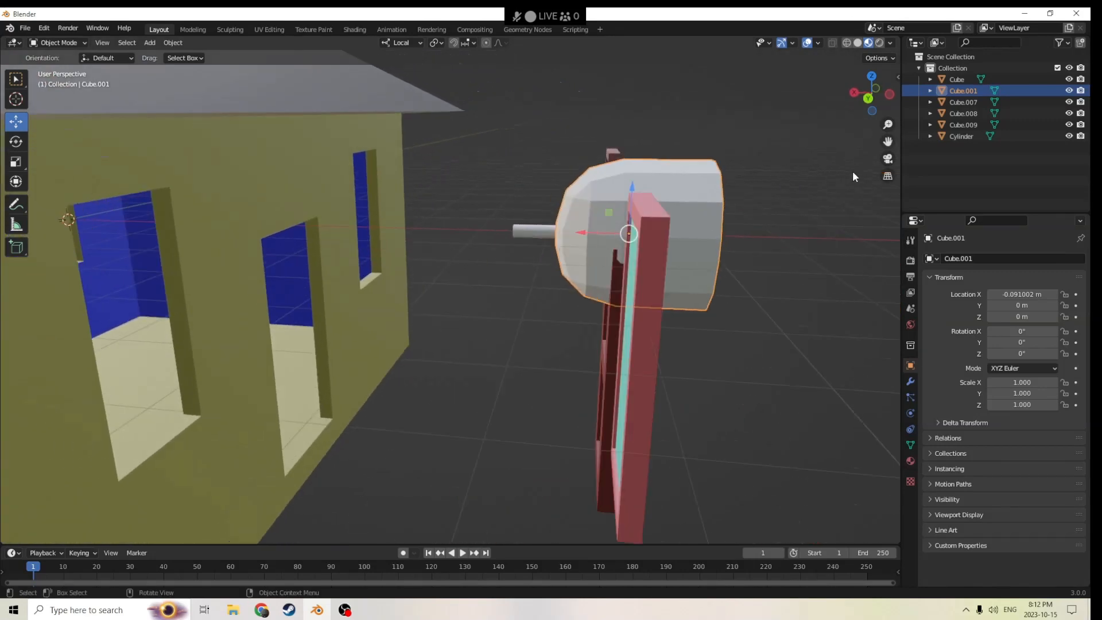
key(s)
click(715, 202)
middle_drag(714, 206, 755, 229)
key(s)
click(743, 208)
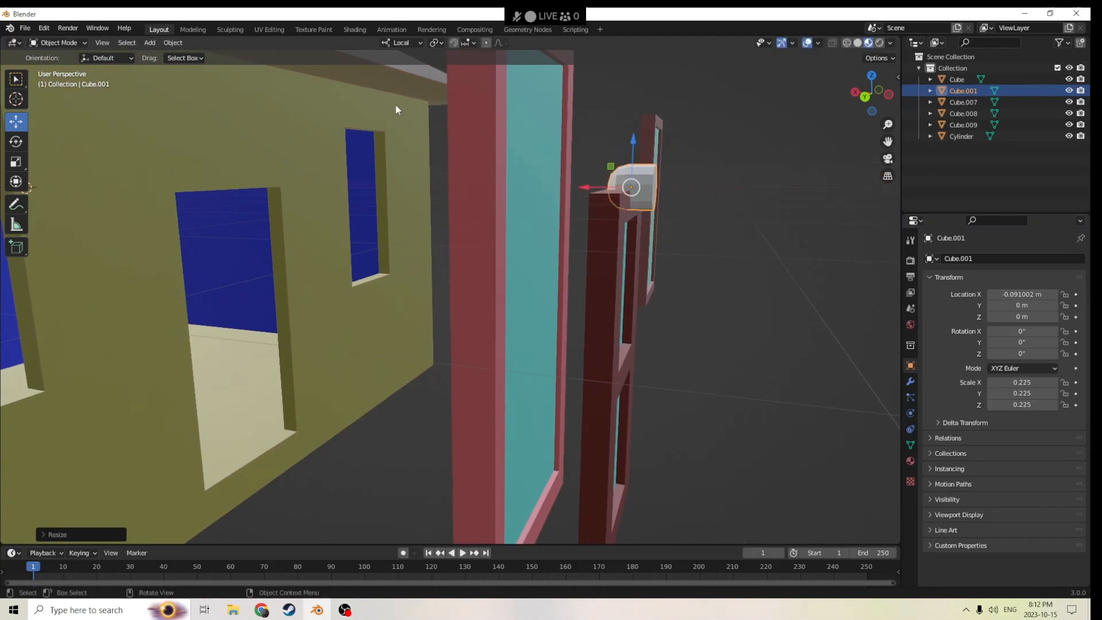
click(16, 161)
drag(581, 187, 568, 188)
middle_drag(863, 163, 526, 172)
key(s)
click(789, 199)
Step: Move the knob along X onto the cylinder's outer end, at about -0.083 m
click(17, 122)
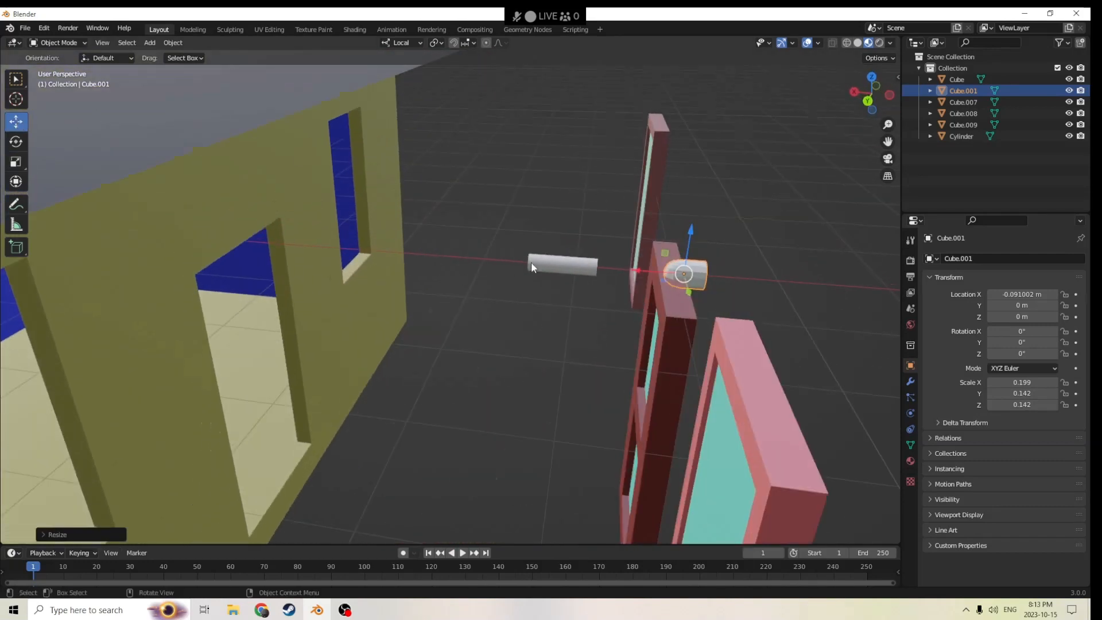
drag(645, 275, 563, 268)
mouse_move(563, 268)
middle_down()
mouse_move(510, 254)
mouse_move(574, 255)
middle_up()
Step: Scale the cylinder down to about 0.081 × 0.081 × 0.320 and slide it lengthwise into the knob, to X about -0.0798 m
click(510, 254)
key(s)
click(576, 257)
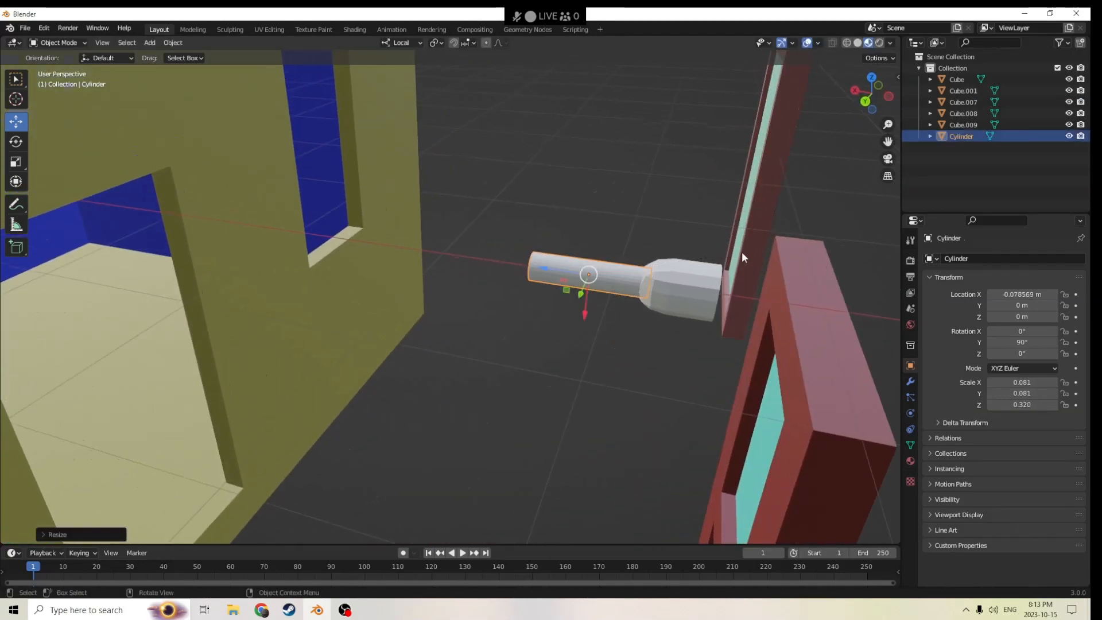
middle_drag(742, 251, 715, 215)
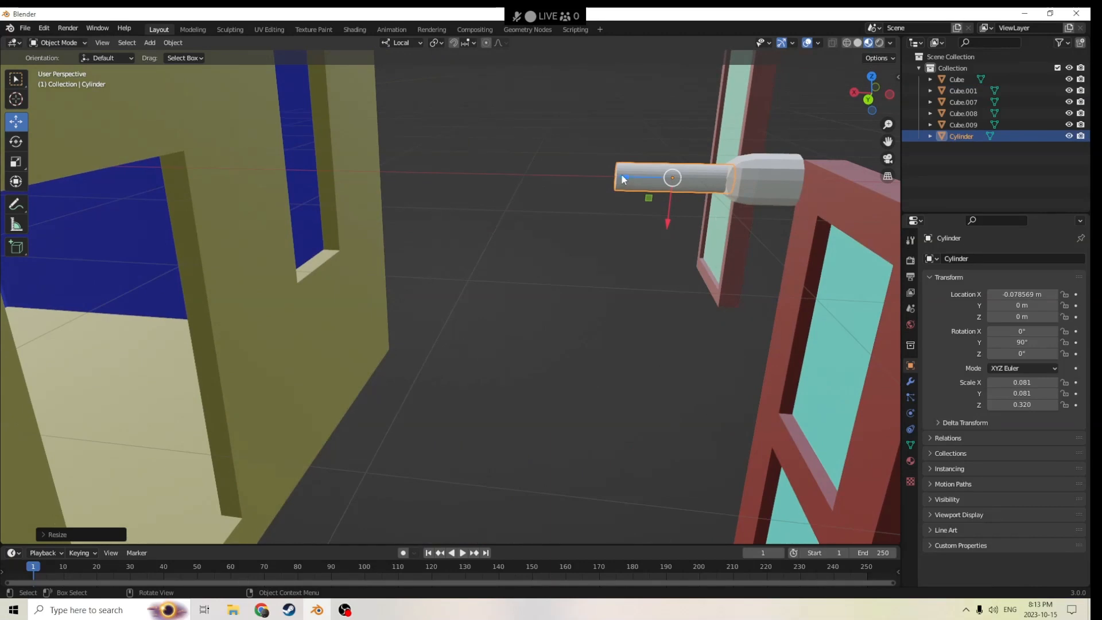
key(g)
key(z)
click(646, 177)
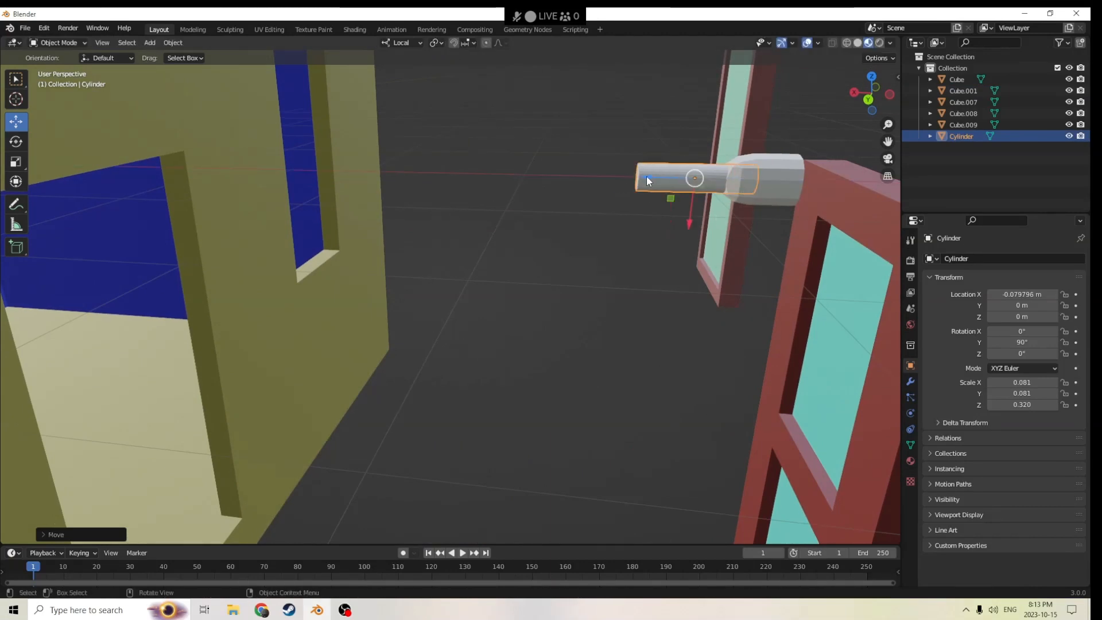
shift+click(752, 180)
middle_drag(705, 202, 446, 119)
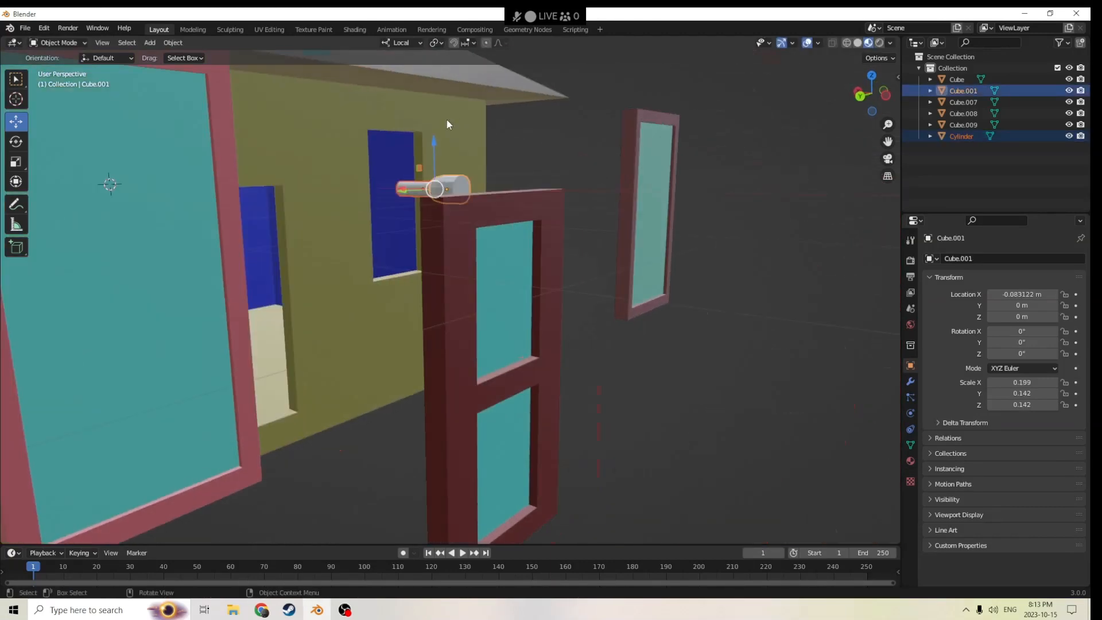
drag(435, 139, 444, 158)
right_click(444, 157)
Step: Duplicate the knob in place and set the copy's Z rotation to 180°
middle_drag(467, 169, 524, 254)
click(496, 226)
click(497, 225)
key(shift+d)
right_click(651, 231)
middle_drag(651, 231, 643, 287)
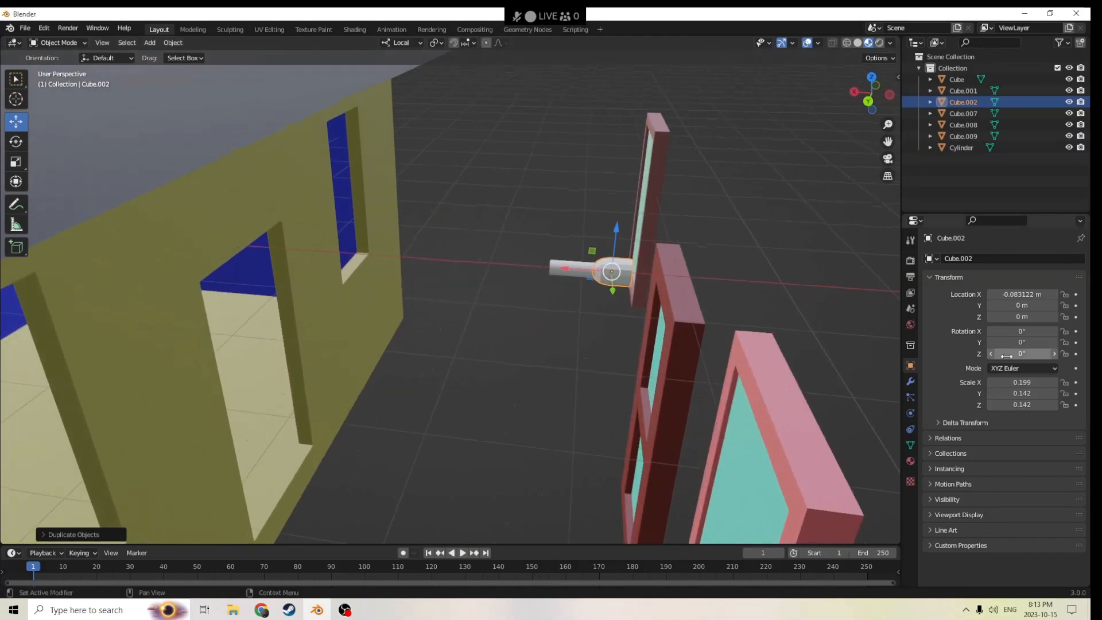
click(1007, 353)
text(180)
key(Return)
Step: Move the rotated knob copy along its local X axis to the cylinder's other end, at X about -0.0765 m
key(g)
key(x)
key(x)
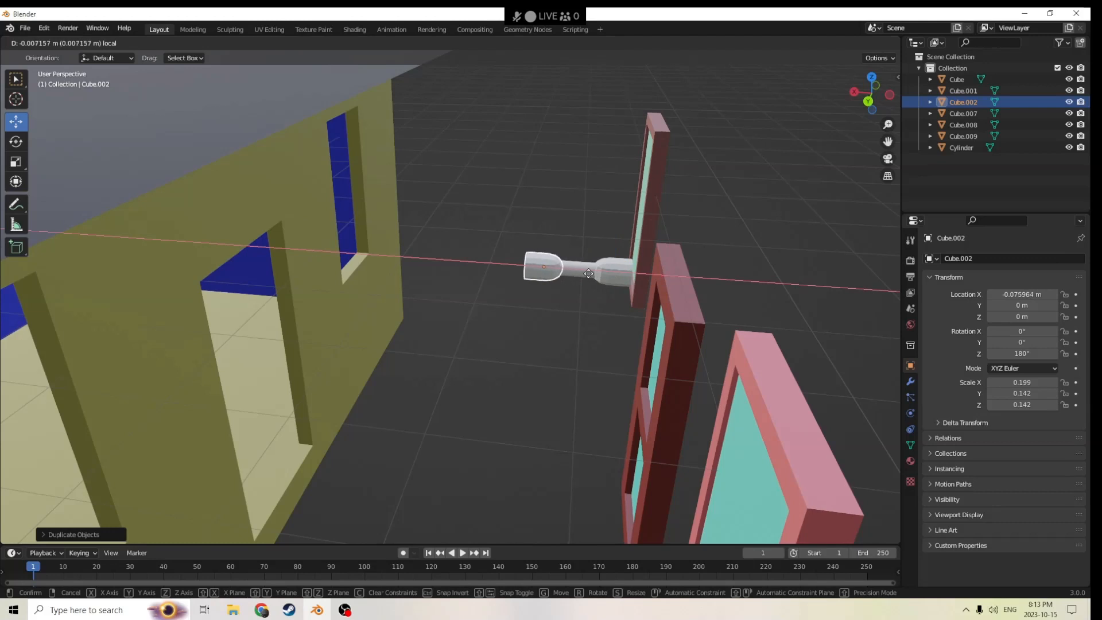
click(593, 273)
Step: Join both knobs and the cylinder into one door handle object, with the cylinder as the active object
middle_drag(595, 273, 620, 187)
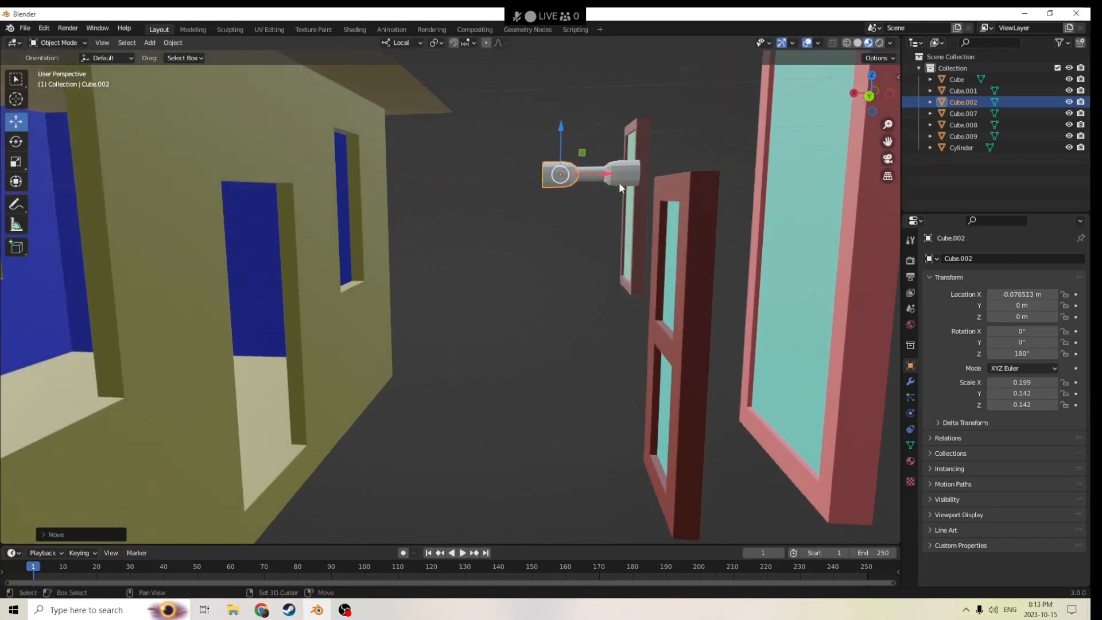
shift+click(629, 170)
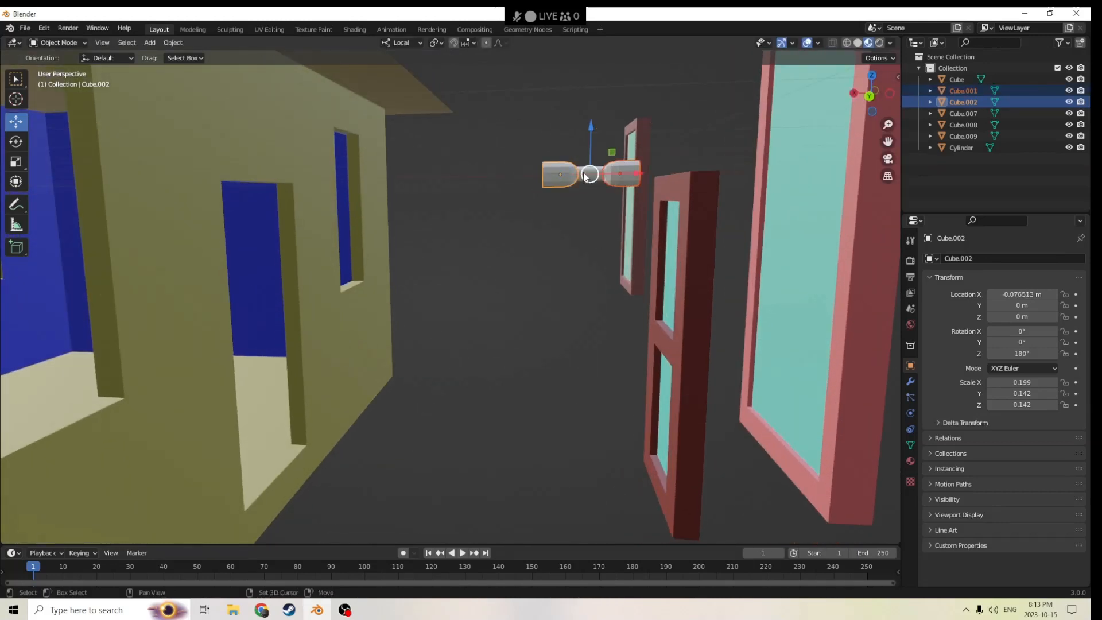
shift+click(586, 175)
key(ctrl+j)
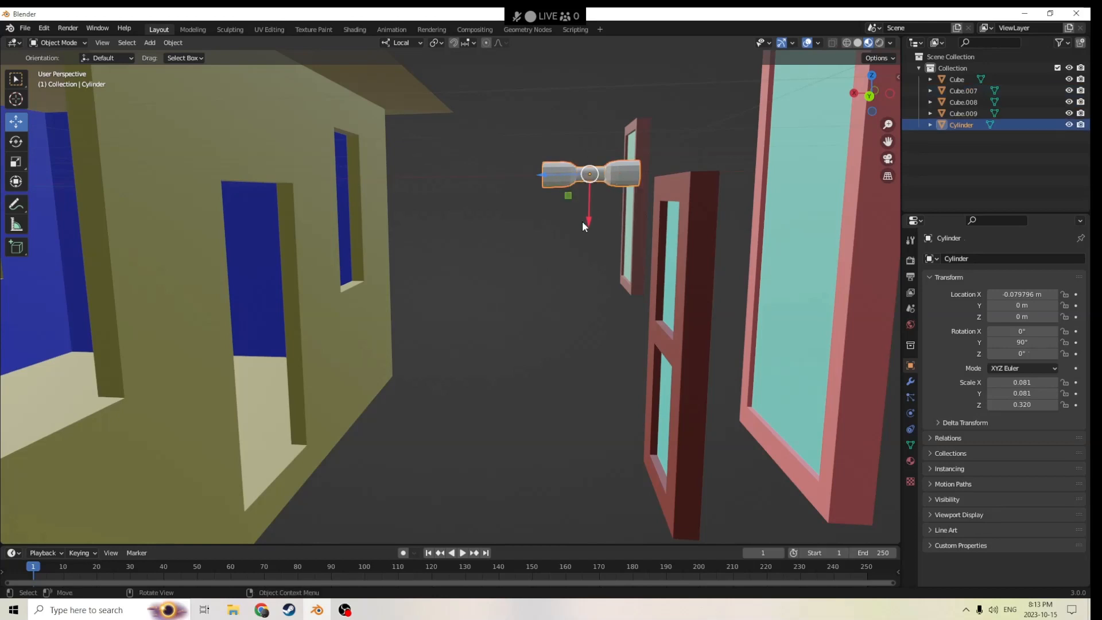
Step: Lower the handle to Z about -0.0193 m and slide it lengthwise through the door, to X about -0.091 m
drag(582, 224, 583, 384)
middle_drag(583, 384, 535, 386)
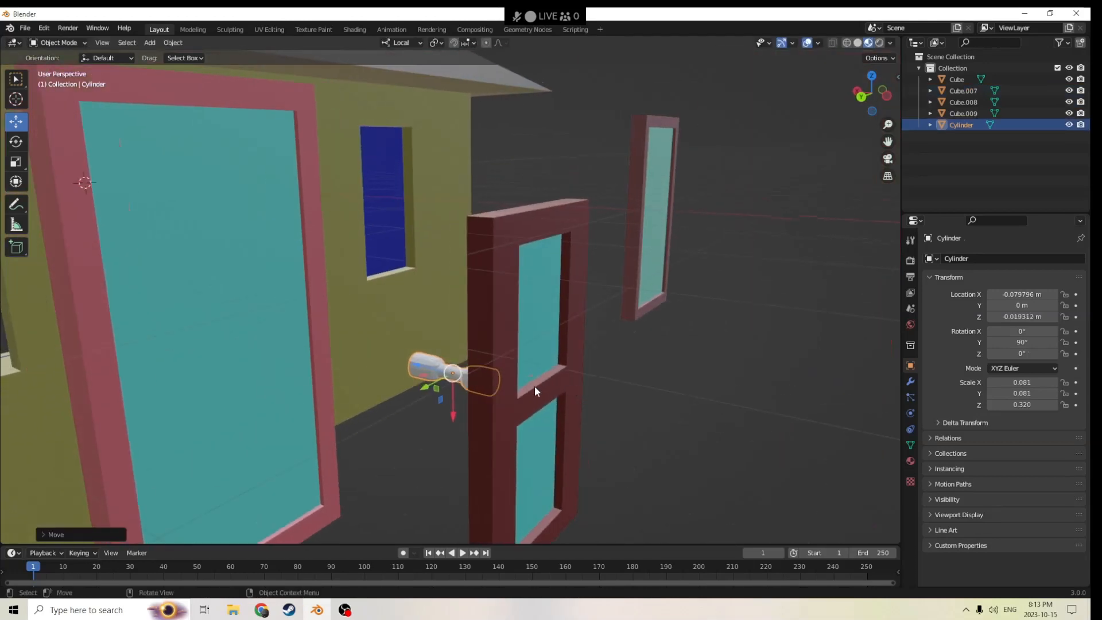
key(g)
key(z)
key(z)
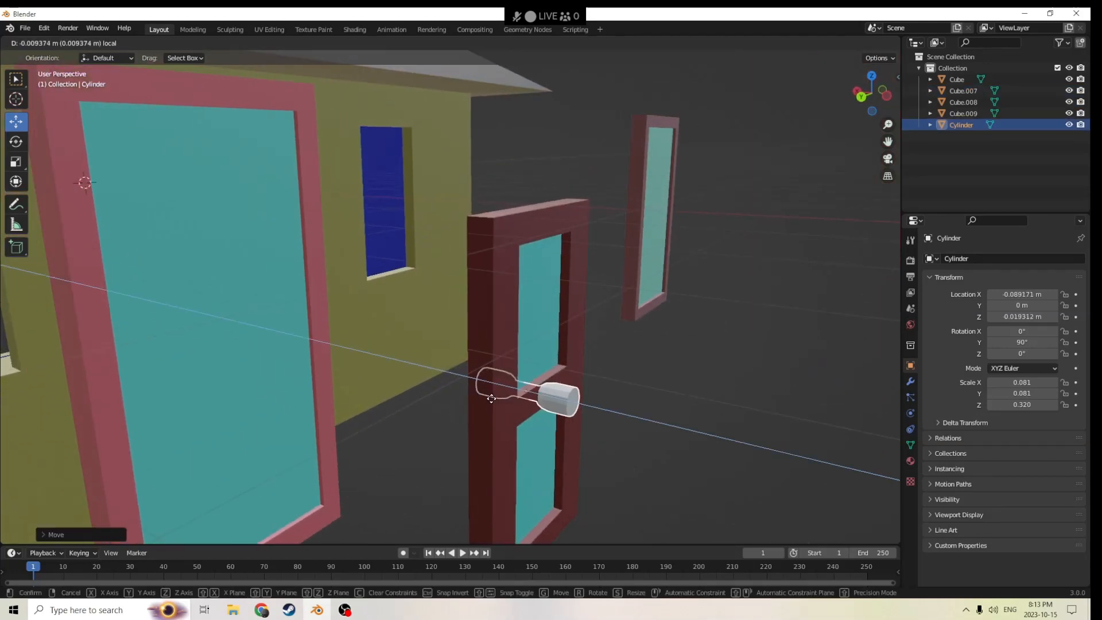
click(504, 403)
Step: Move the handle sideways to the door's edge at Y about 0.0073 m and centre it through the door's thickness at X about -0.0898 m
middle_drag(505, 404, 301, 363)
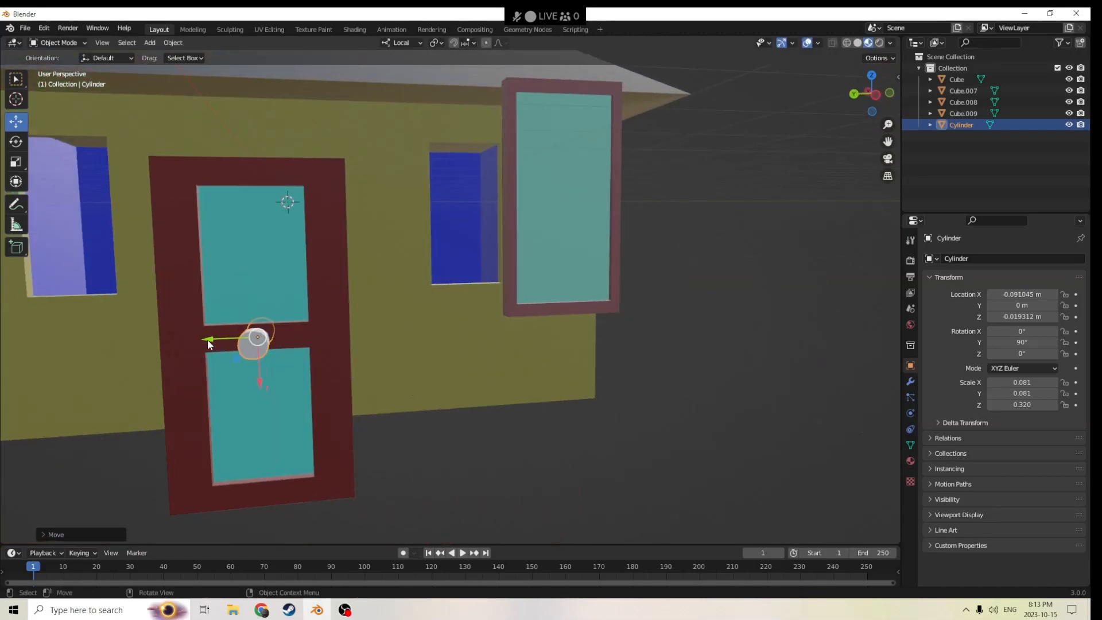
drag(208, 344, 138, 333)
middle_drag(138, 333, 239, 337)
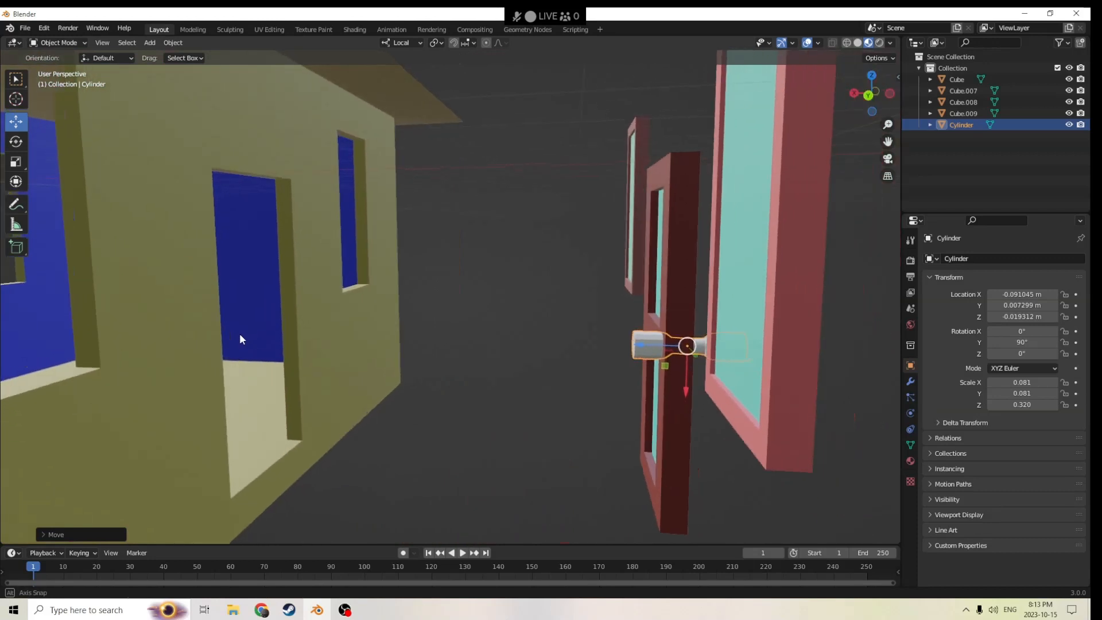
drag(642, 344, 628, 342)
middle_drag(628, 343, 656, 353)
Step: Shorten each of the handle's two knobs slightly along the handle's length, and finish editing the mesh
key(Tab)
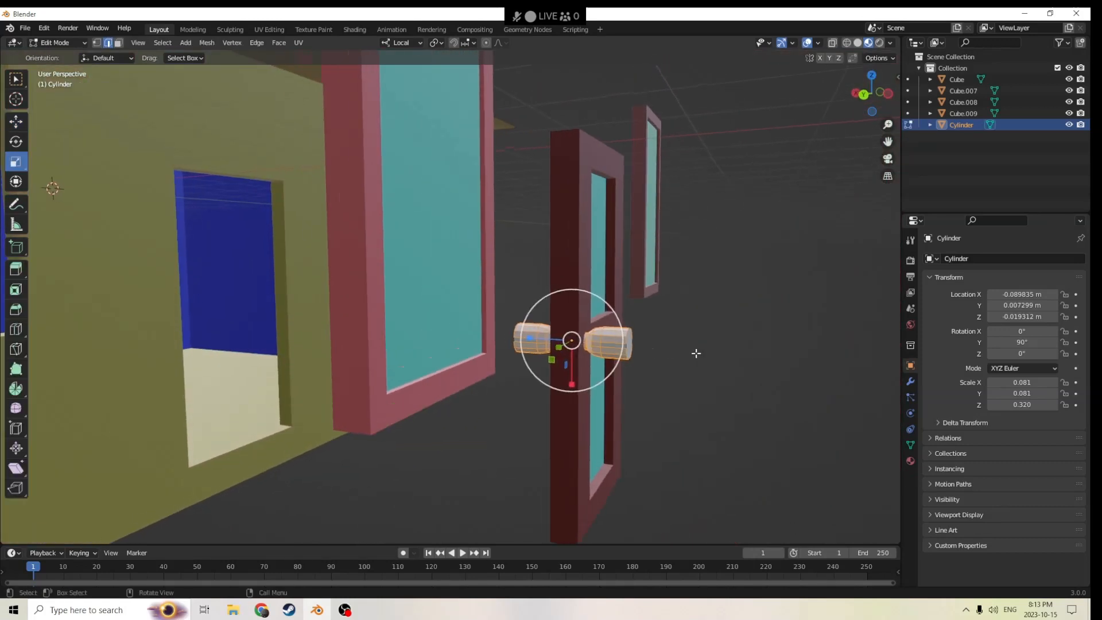
click(727, 356)
key(l)
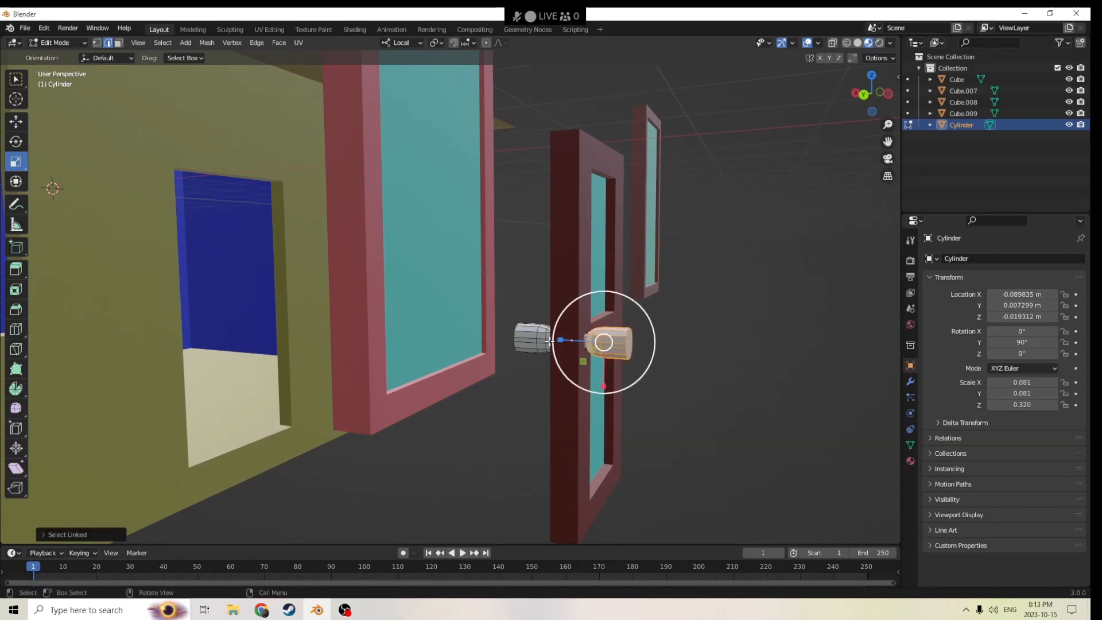
drag(560, 341, 568, 343)
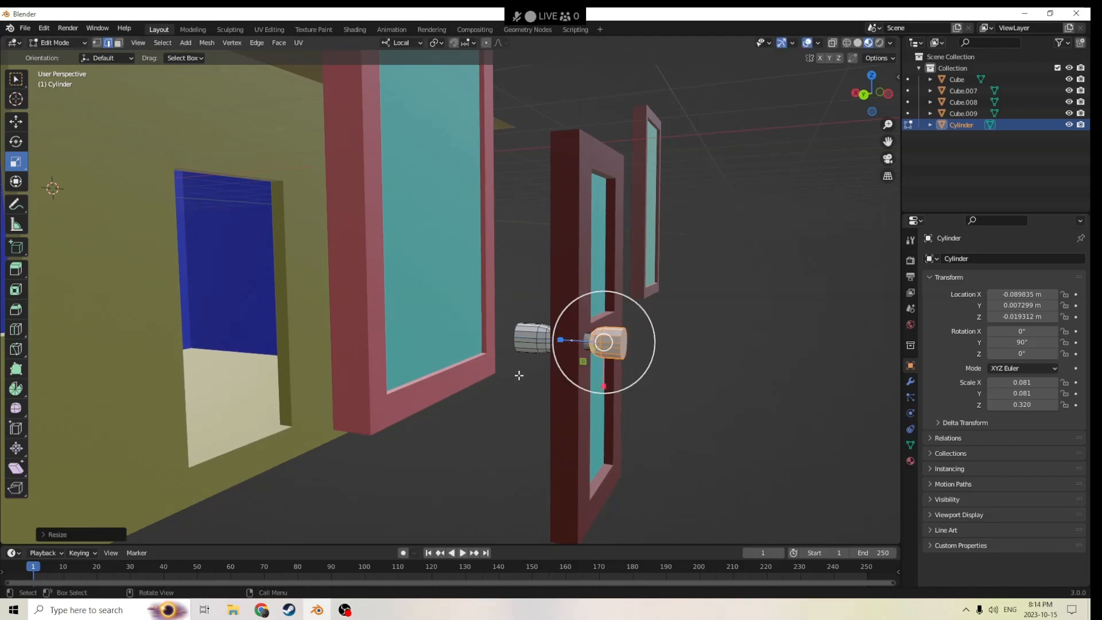
key(l)
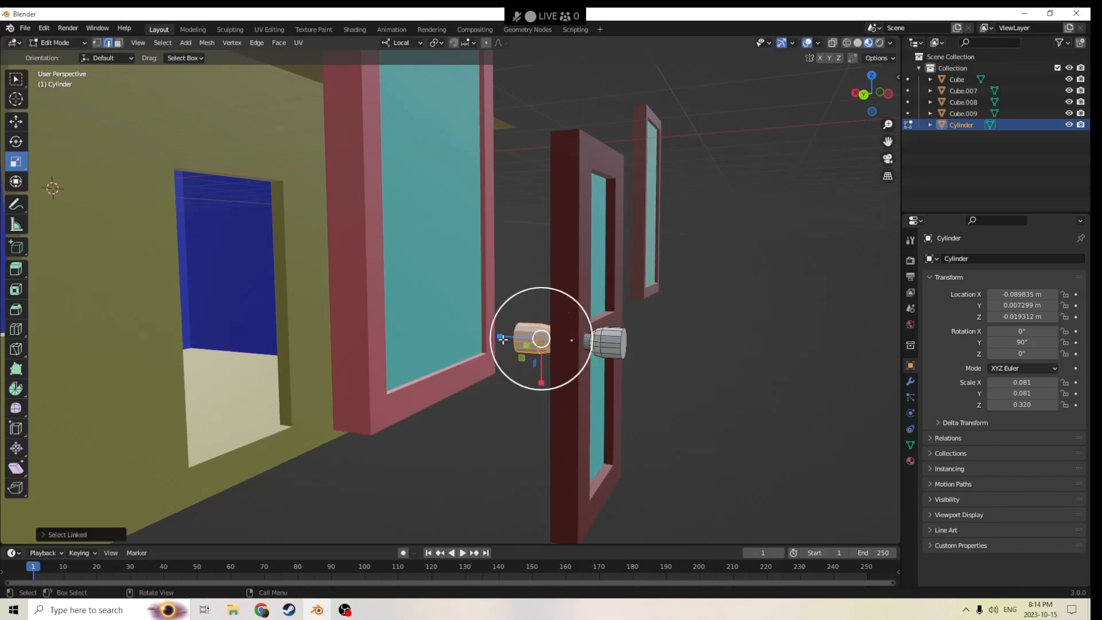
drag(503, 339, 512, 336)
middle_drag(512, 338, 391, 337)
key(Tab)
Step: Join the handle into the door, with the door as the active object
middle_drag(354, 293, 370, 334)
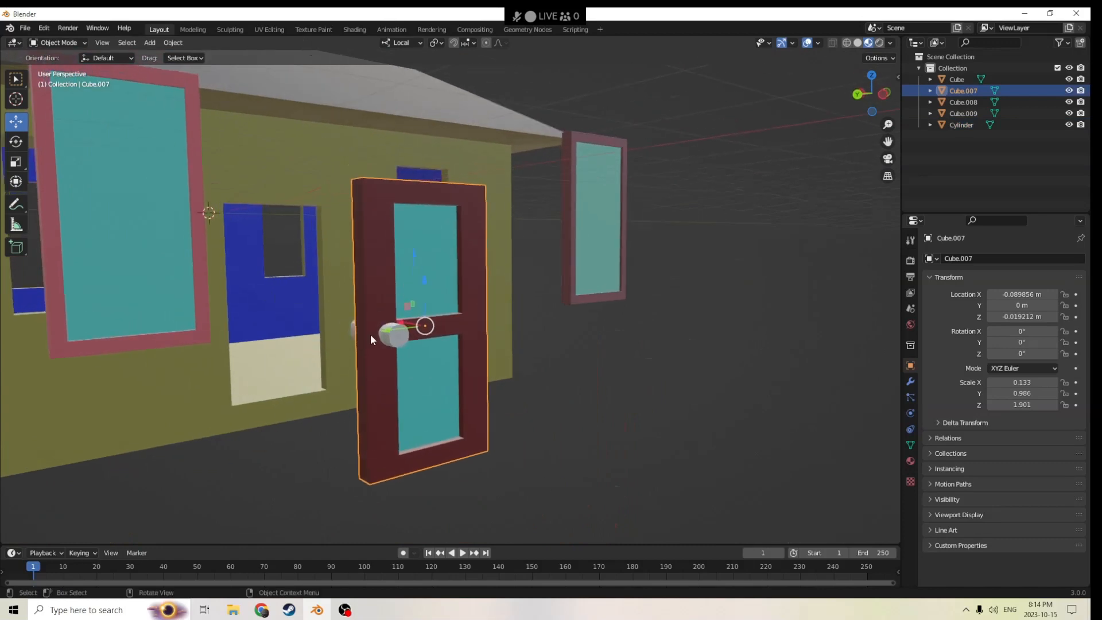
shift+click(460, 329)
key(ctrl+j)
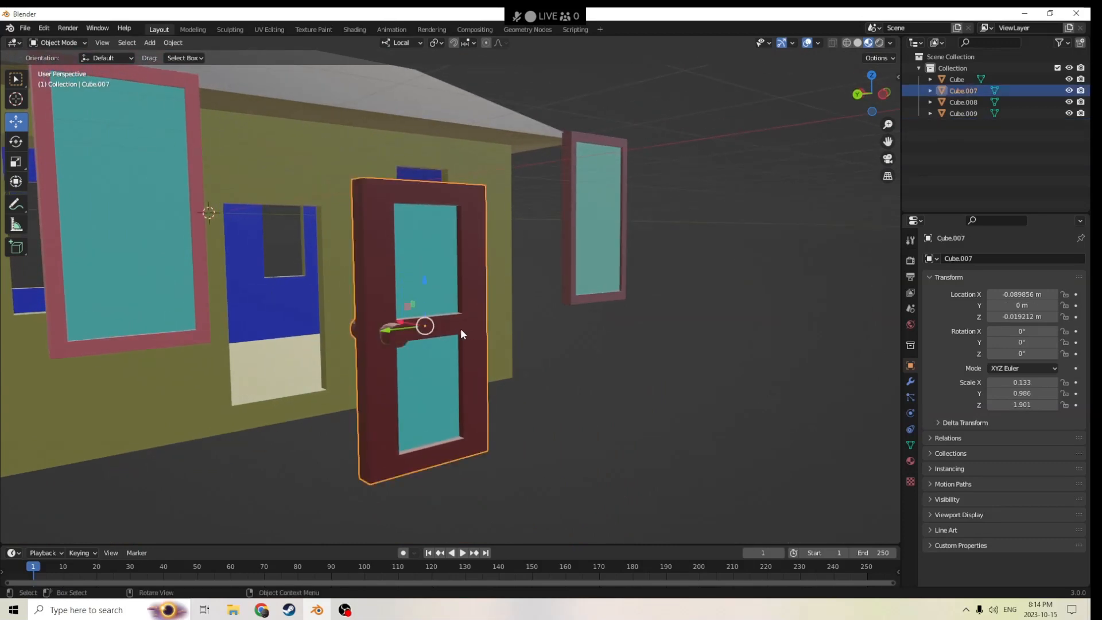
Step: Edit the door mesh and select all linked geometry of the handle, covering both knobs
key(Tab)
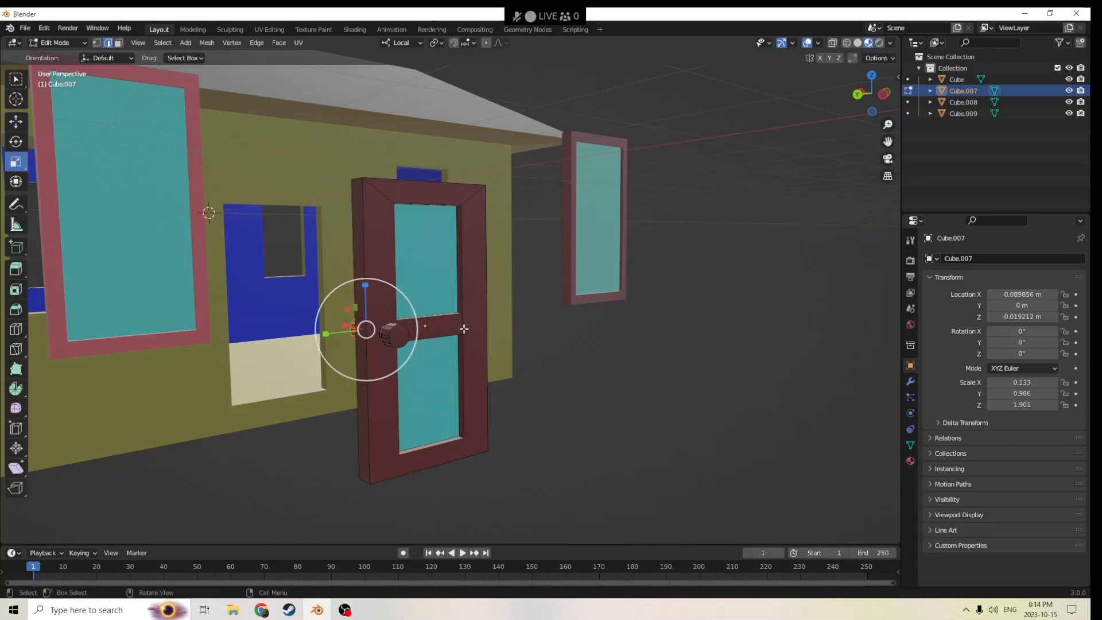
middle_drag(577, 343, 659, 340)
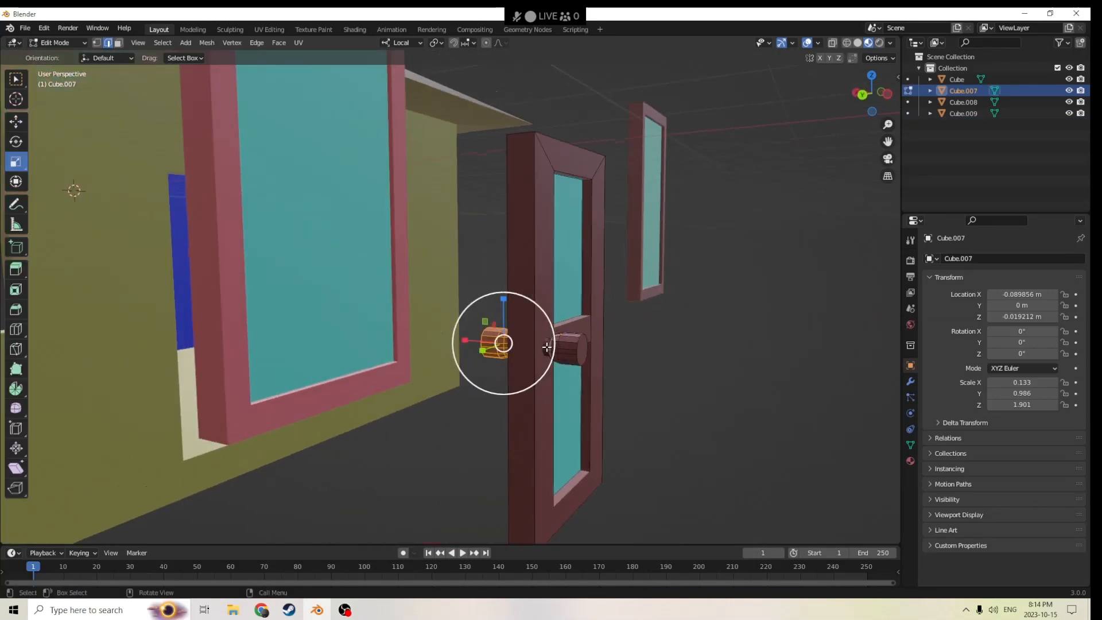
key(l)
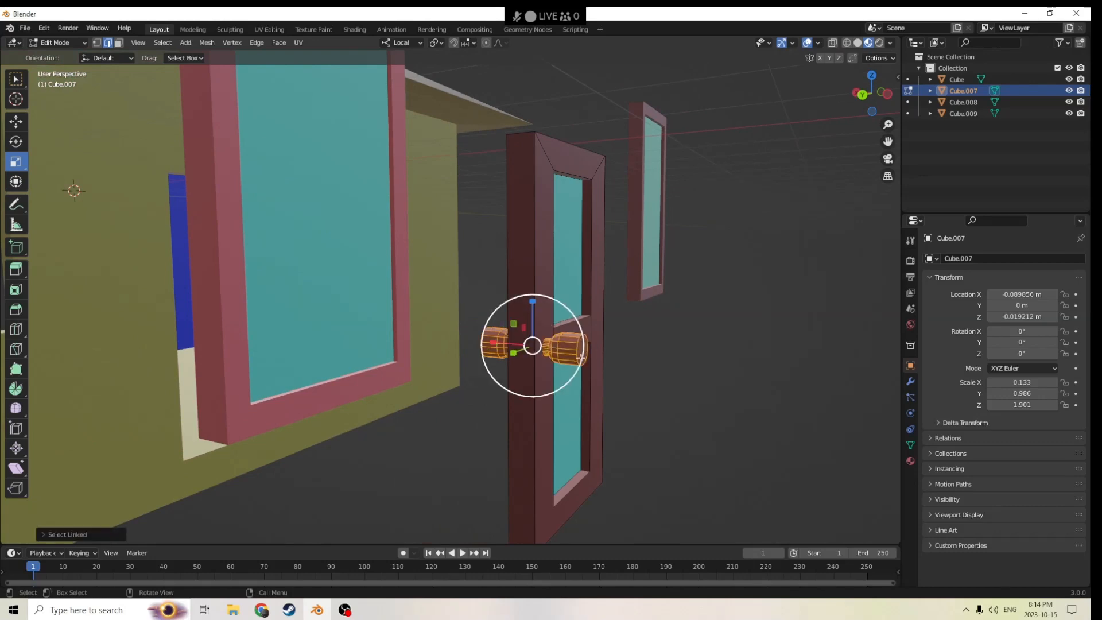
mouse_move(581, 357)
middle_down()
mouse_move(627, 362)
mouse_move(677, 344)
mouse_move(603, 356)
middle_up()
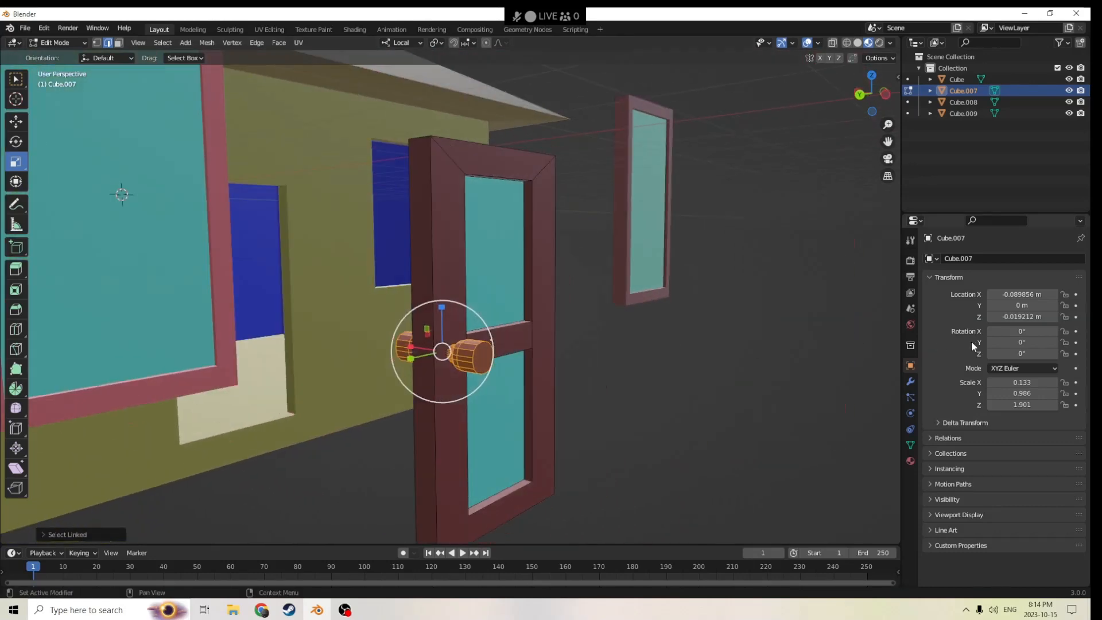
Step: Give the door a new material with a grey base color, assign it to the selected handle, and finish editing the mesh
click(910, 461)
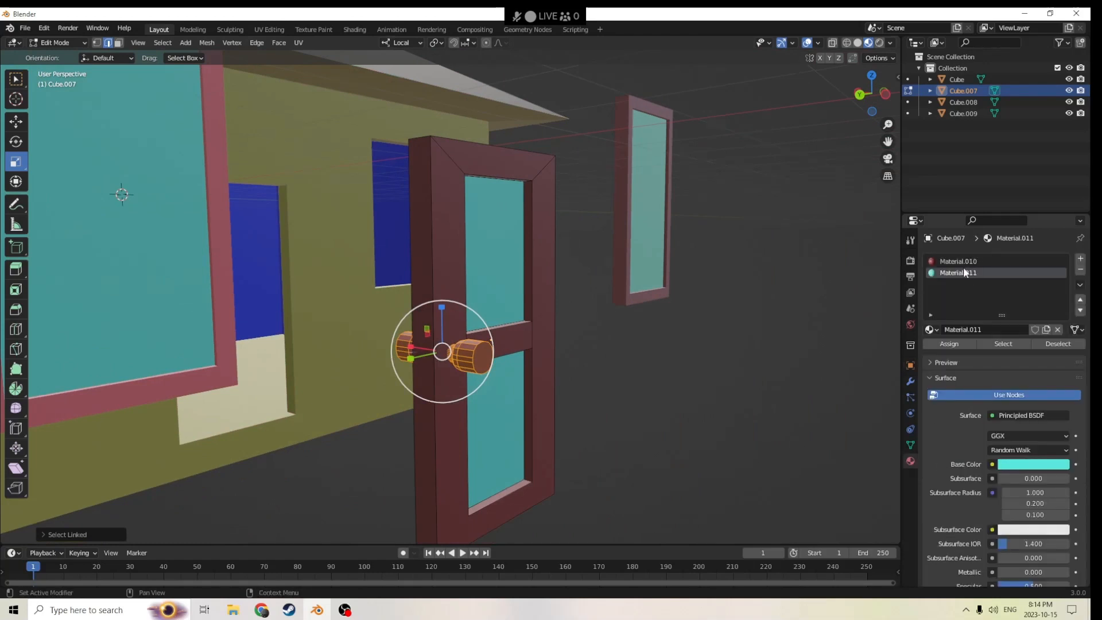
click(1079, 259)
click(1011, 330)
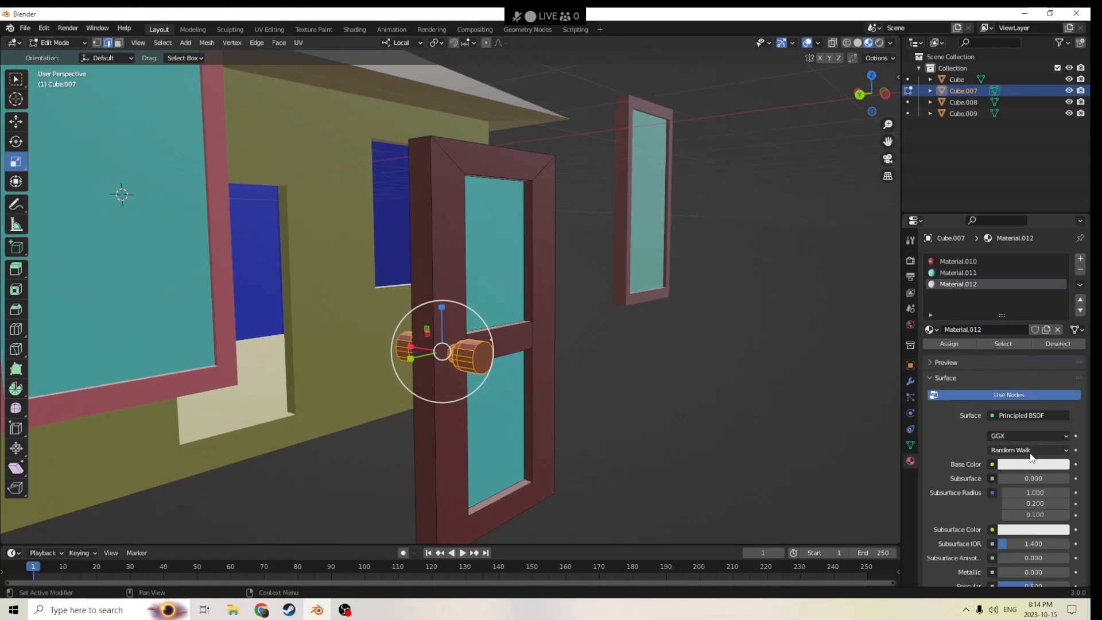
click(1028, 463)
drag(1065, 305, 1060, 349)
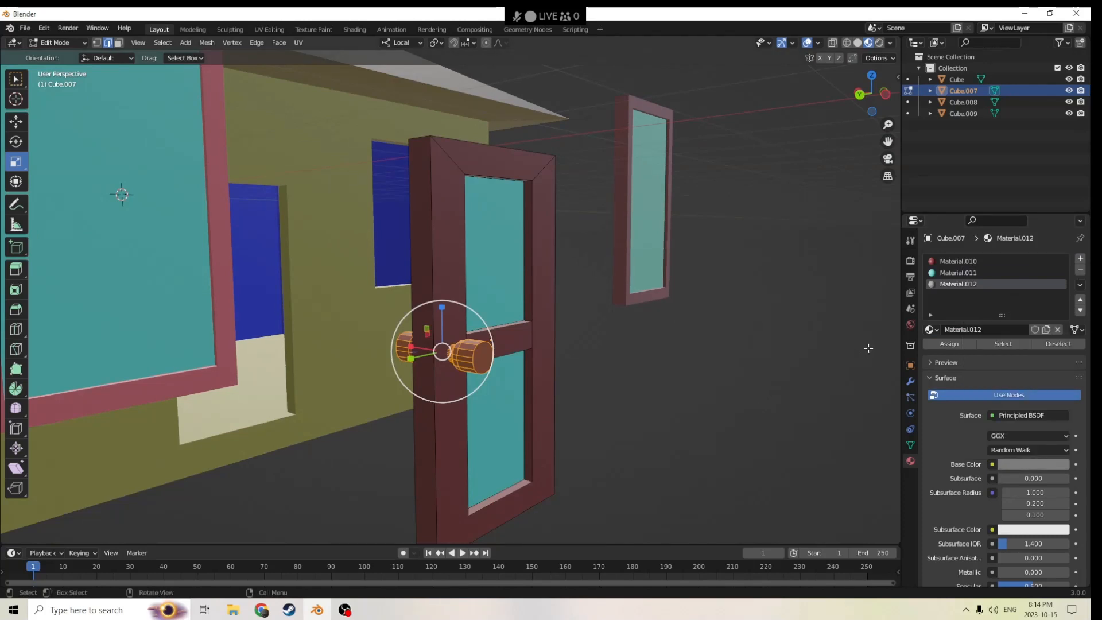
click(949, 343)
key(Tab)
Step: Apply Shade Smooth to the whole door object with its handle
middle_drag(812, 386, 673, 343)
scroll(673, 344, up, 3)
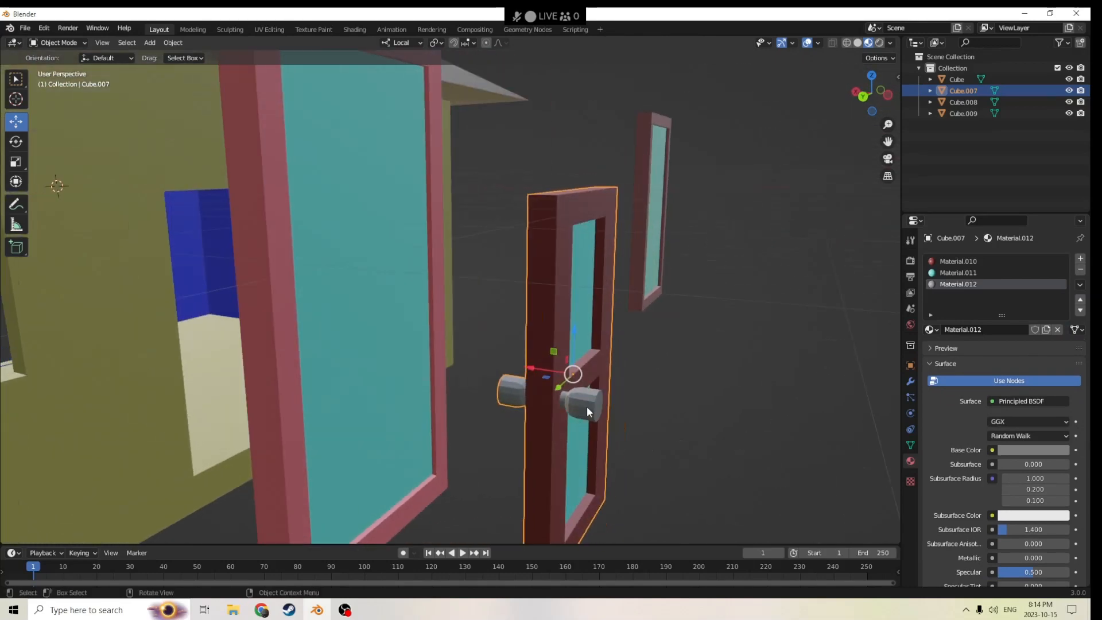
middle_drag(586, 406, 552, 363)
key(Tab)
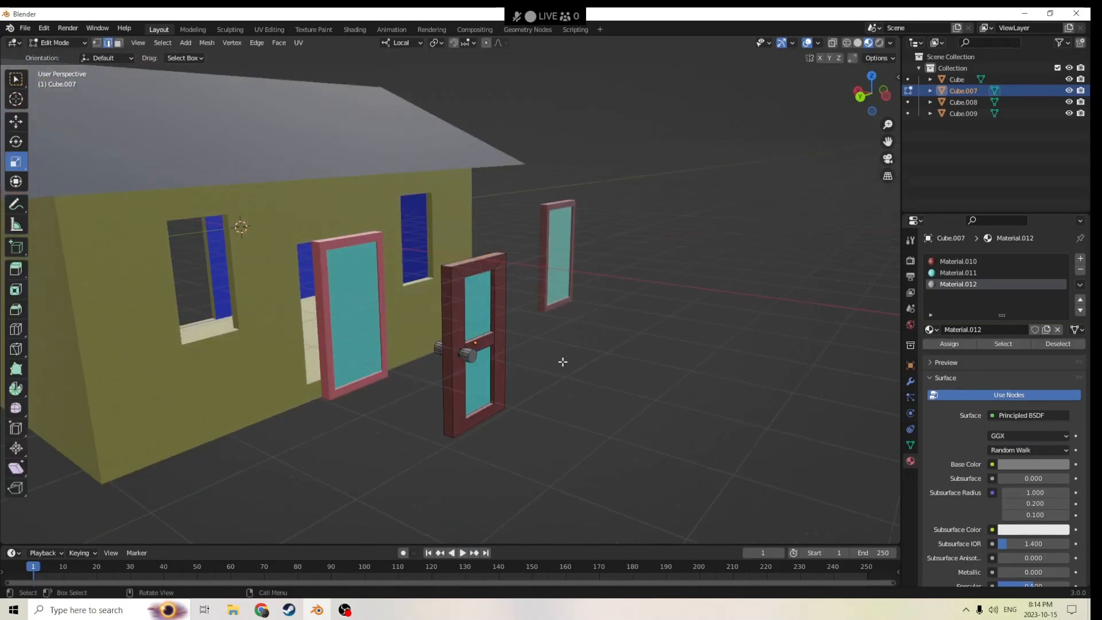
key(Tab)
right_click(470, 325)
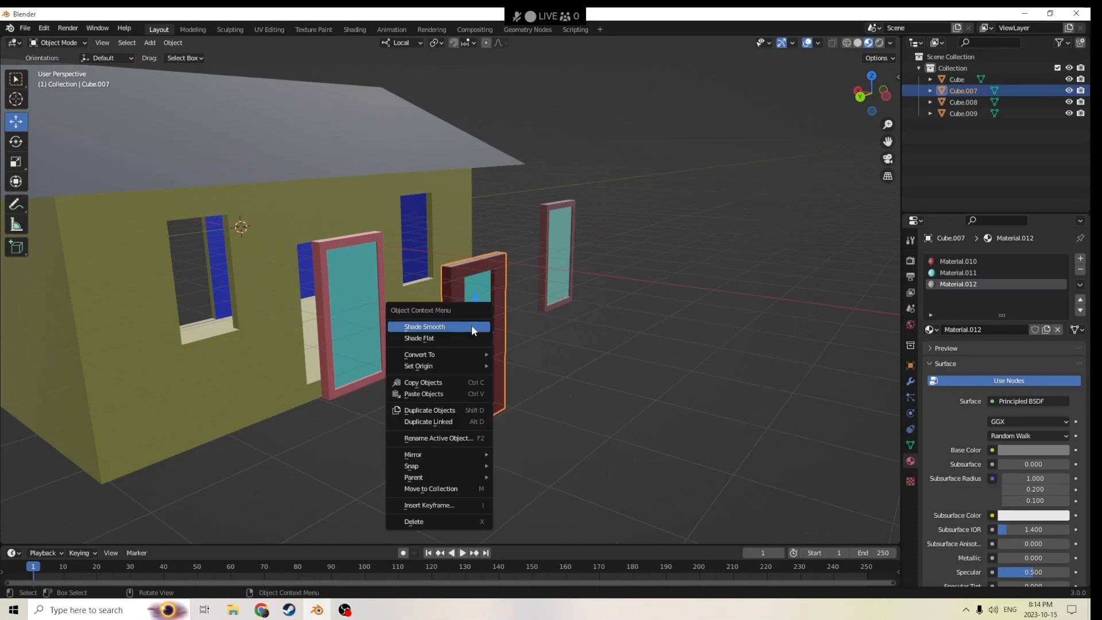
click(436, 327)
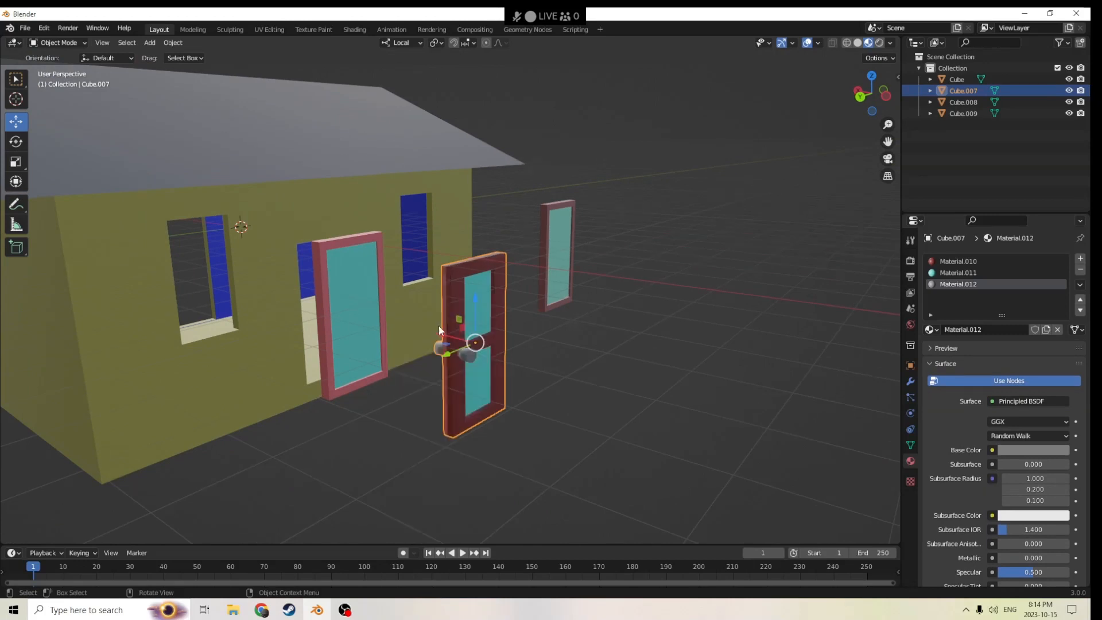
Step: Enable Auto Smooth for the door's normals with a 35° angle
click(910, 444)
click(942, 479)
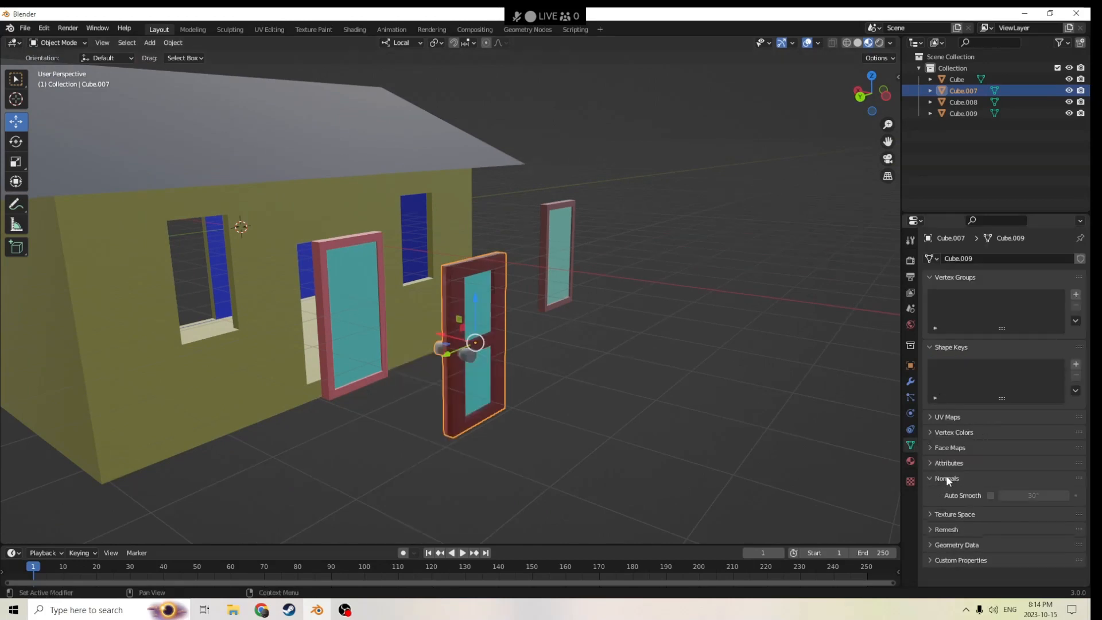
click(1036, 497)
text(35)
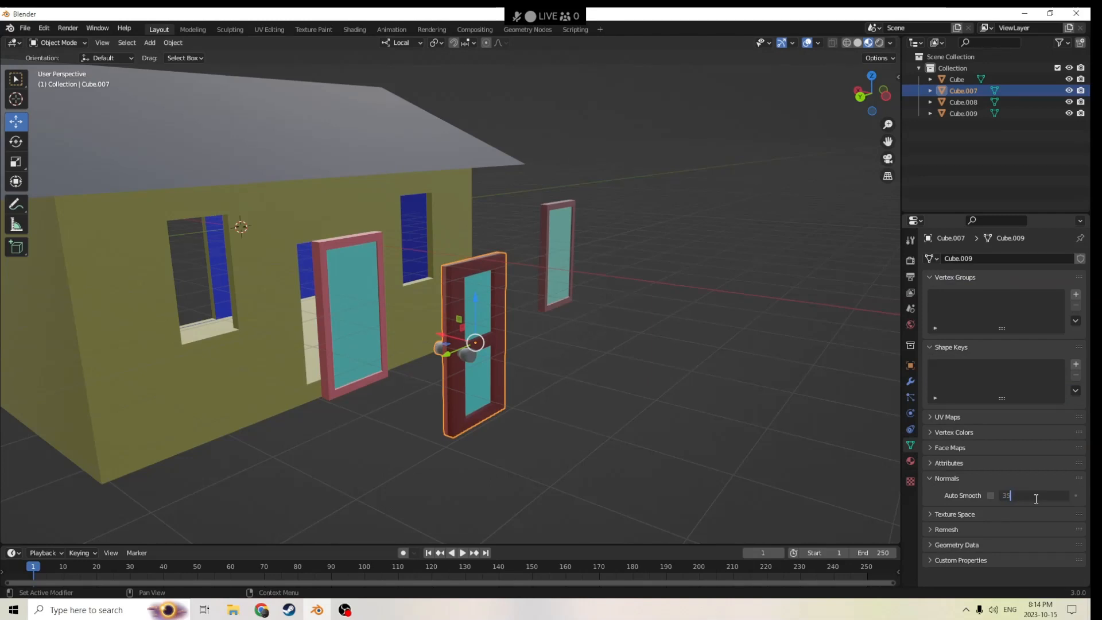
key(Return)
click(991, 496)
scroll(689, 432, up, 4)
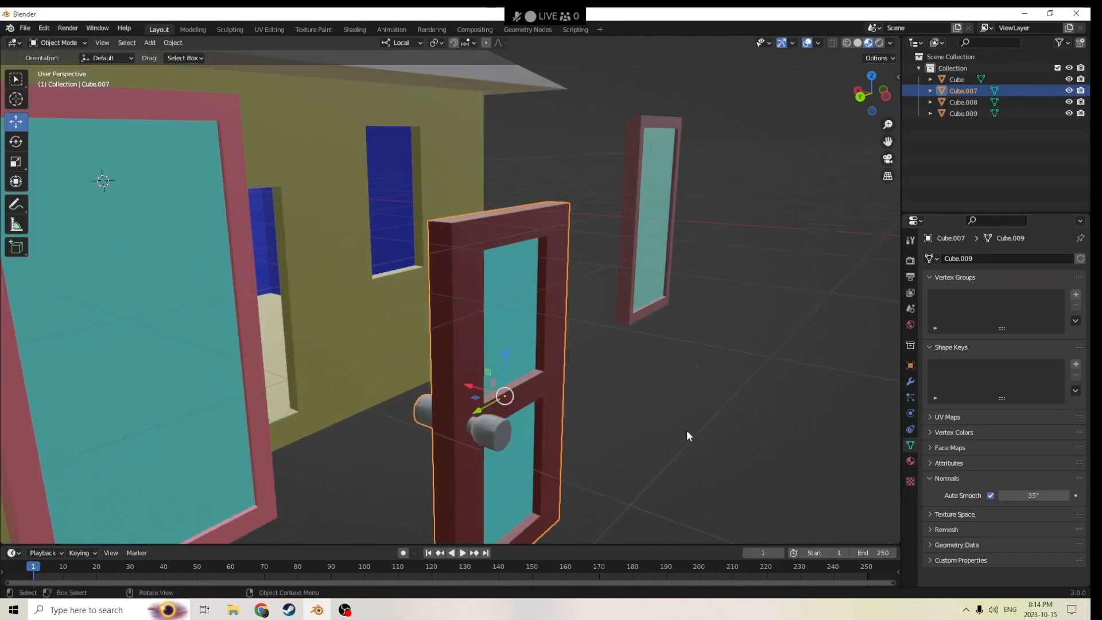
Step: Shade the large window panel beside the door smooth, with Auto Smooth enabled at 35°
middle_drag(686, 431, 709, 426)
click(472, 424)
right_click(466, 421)
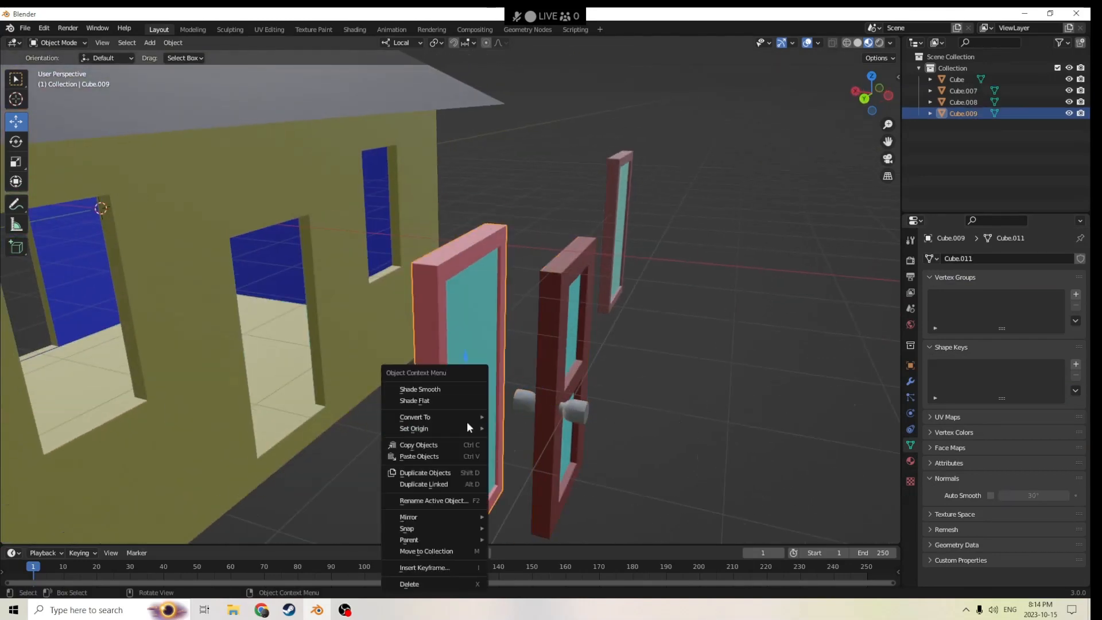
click(414, 391)
middle_drag(652, 391, 642, 391)
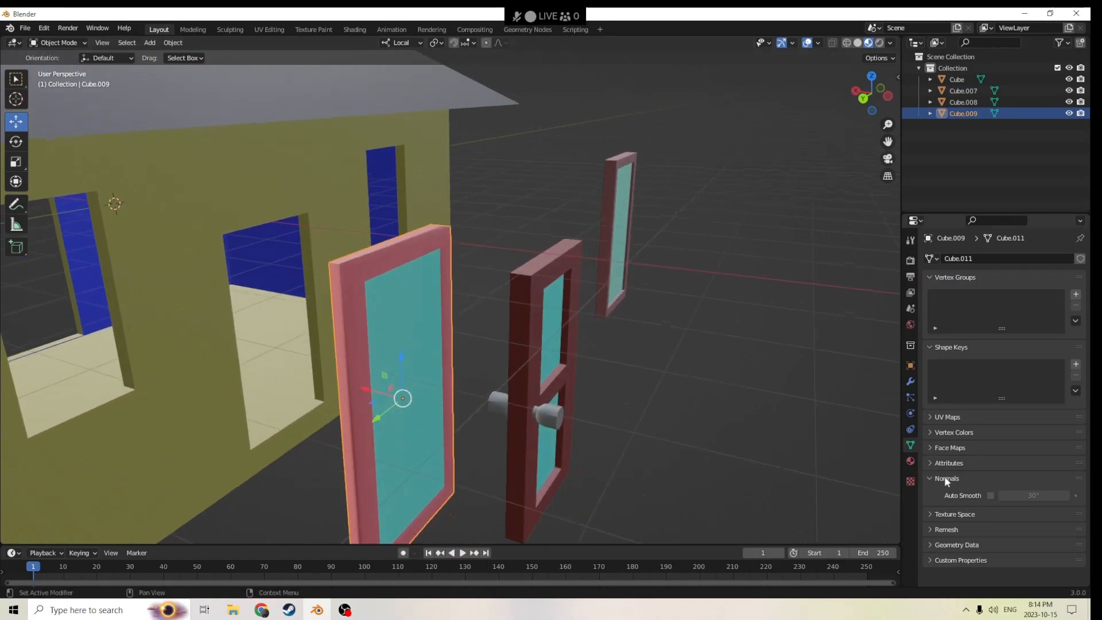
click(1044, 497)
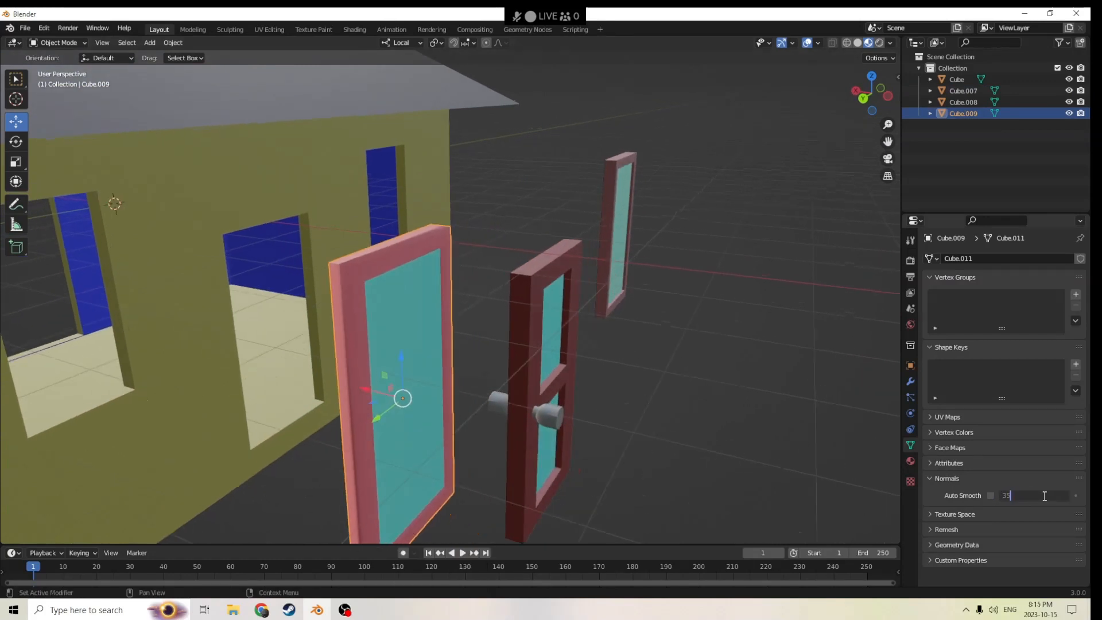
key(Return)
click(991, 495)
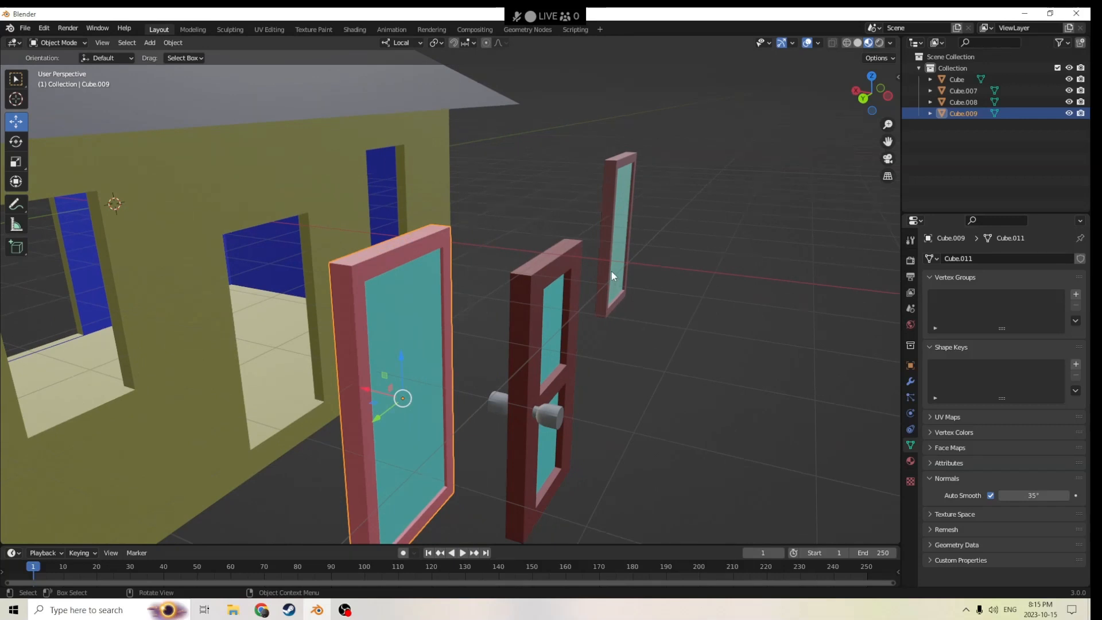
Step: Shade the far window panel beyond the door smooth, with Auto Smooth enabled at 35°
click(611, 275)
right_click(611, 275)
click(618, 276)
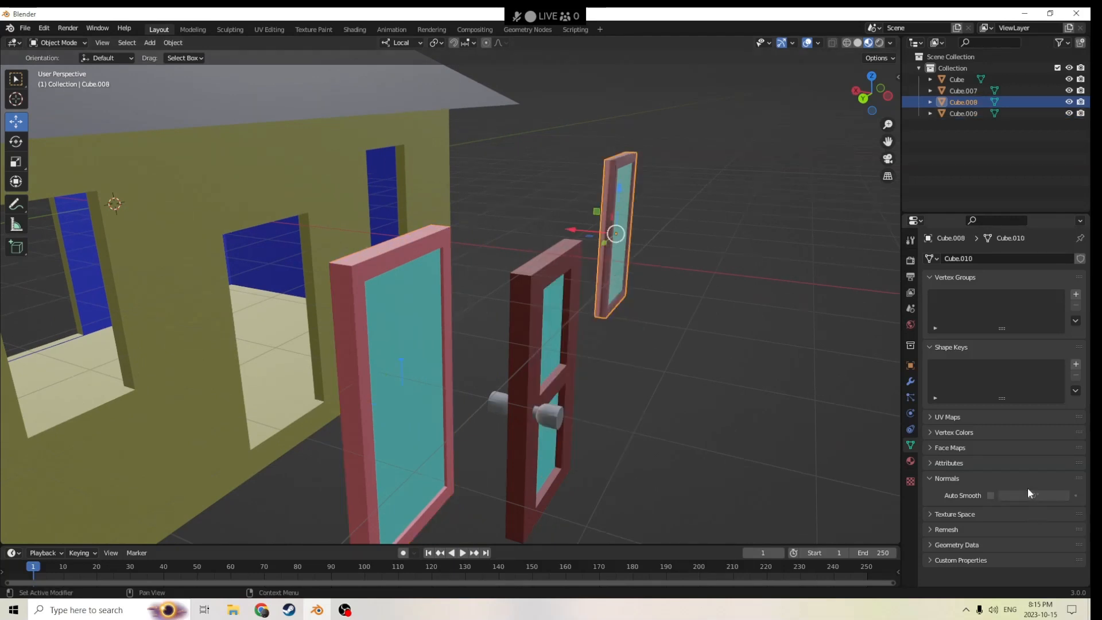
click(1029, 493)
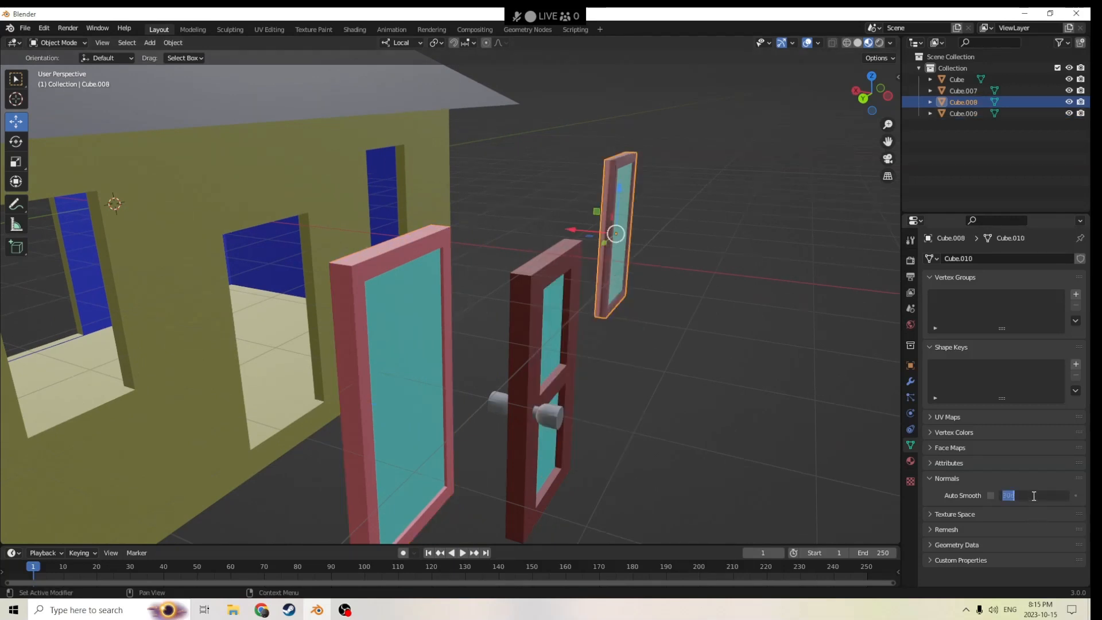
click(990, 496)
click(990, 496)
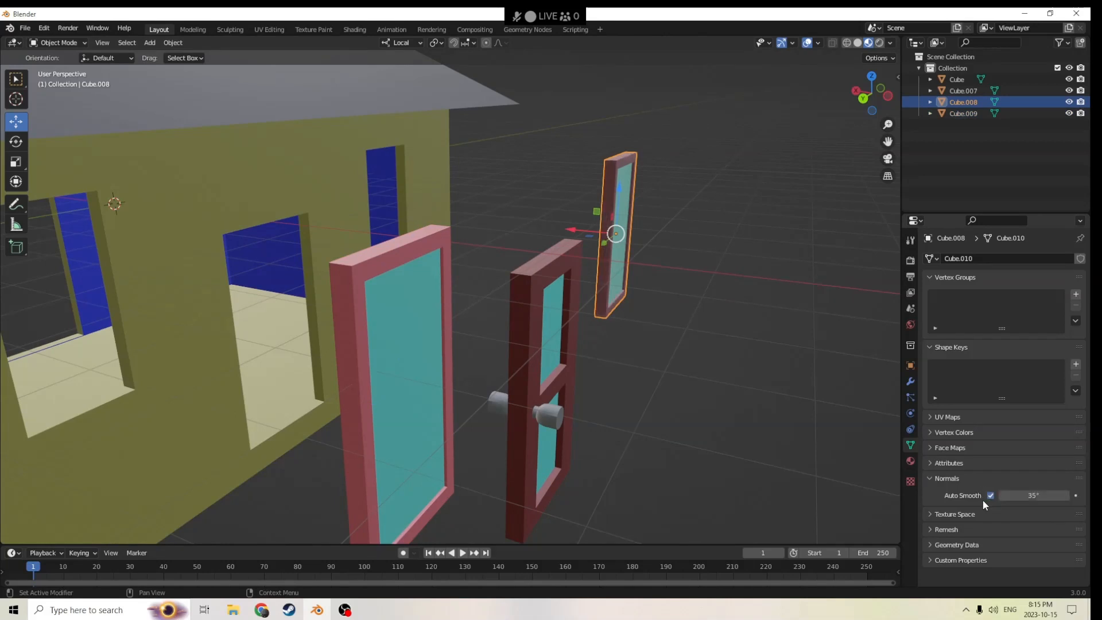
Step: Shade the house smooth, enable Auto Smooth at 35°, and deselect it
mouse_move(798, 462)
middle_down()
mouse_move(610, 384)
mouse_move(637, 386)
mouse_move(588, 260)
mouse_move(609, 279)
middle_up()
click(116, 368)
right_click(117, 367)
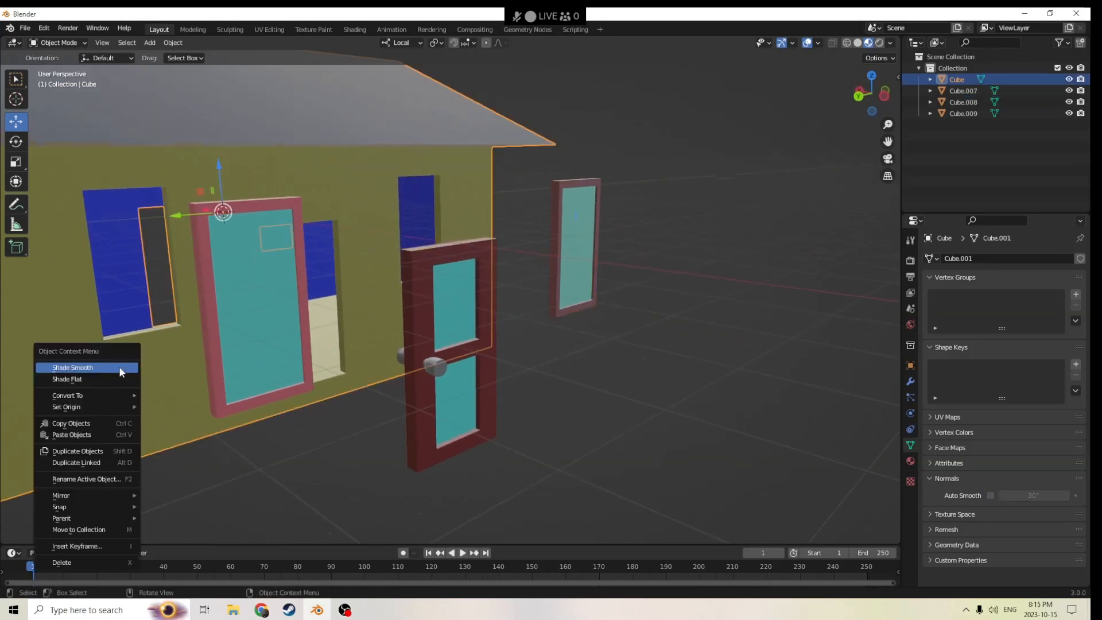
click(115, 367)
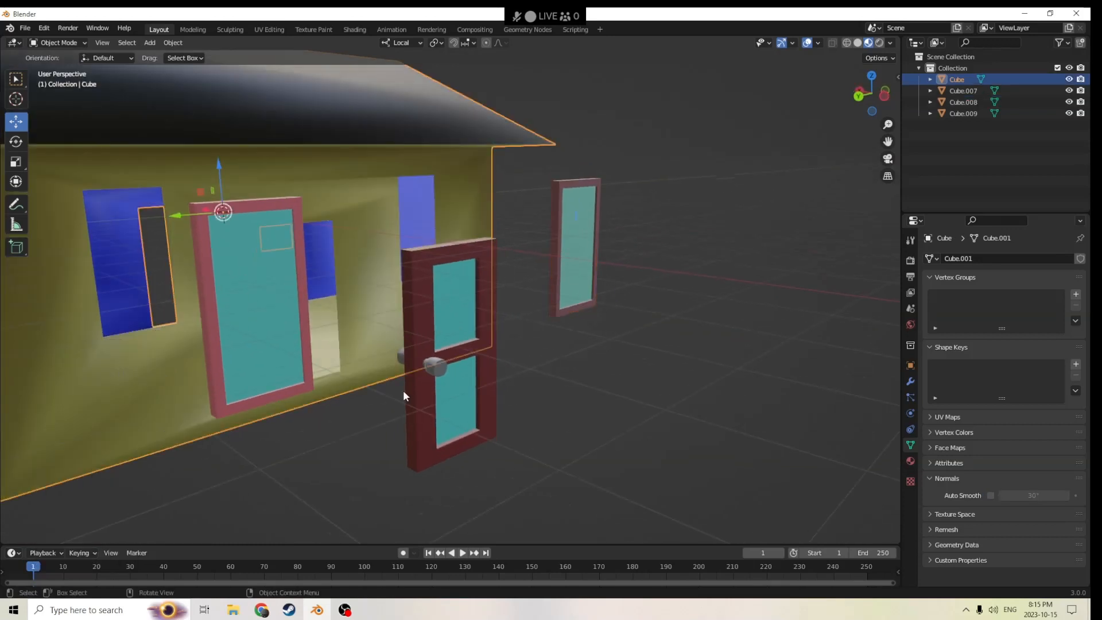
click(1034, 496)
text(35)
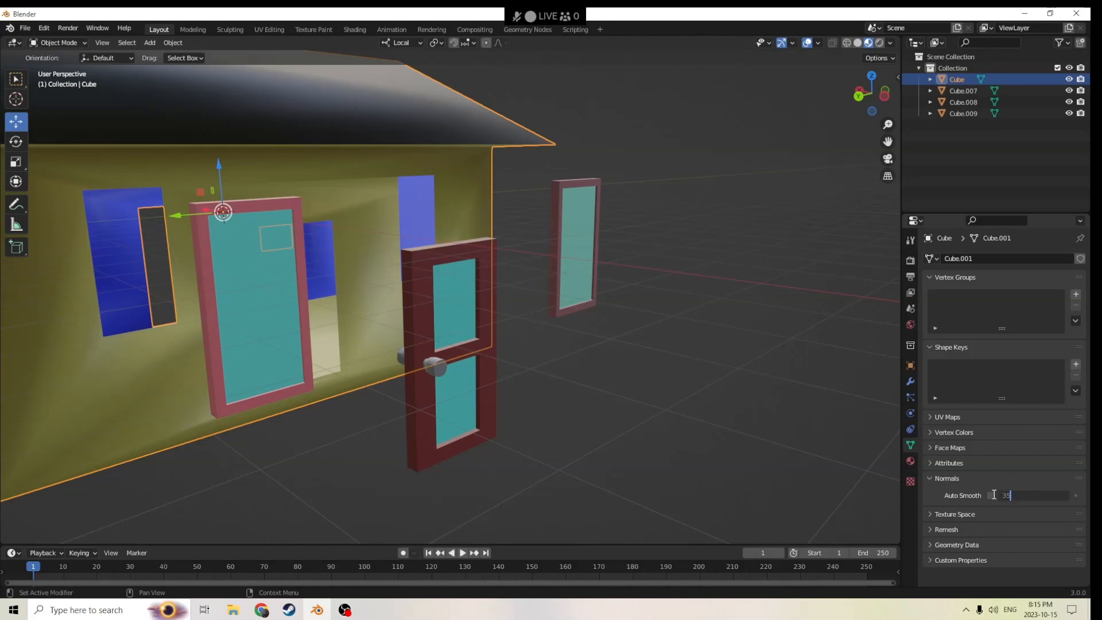
key(Return)
click(649, 389)
Step: Select both window panels and the door and move them together along X into the house's wall openings
mouse_move(649, 389)
middle_down()
mouse_move(782, 377)
mouse_move(860, 386)
mouse_move(807, 374)
mouse_move(693, 390)
middle_up()
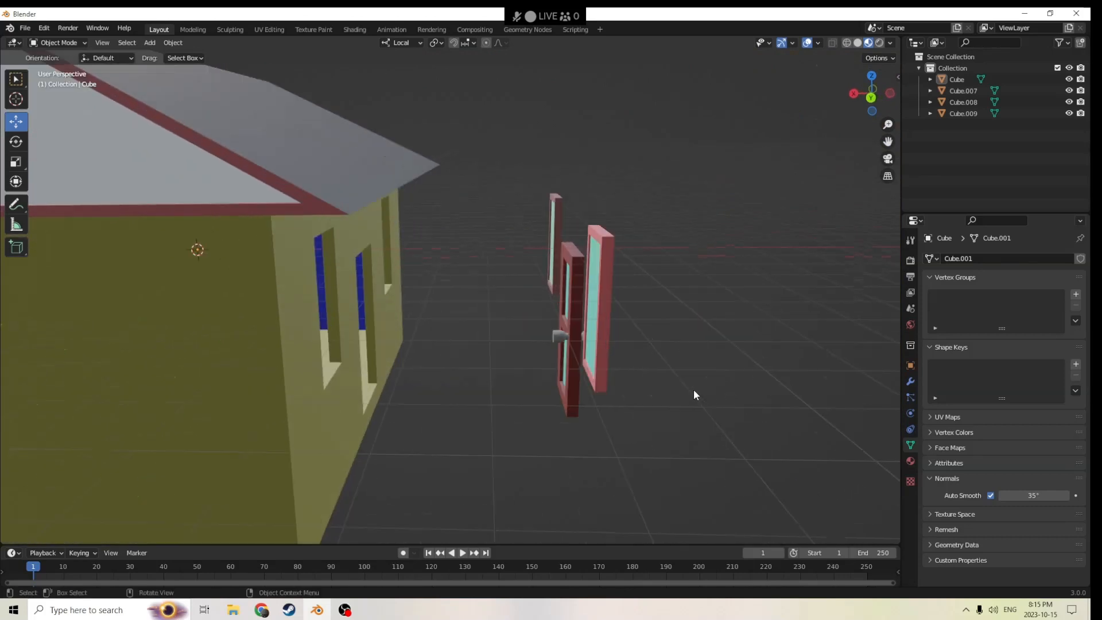
click(594, 346)
shift+click(556, 211)
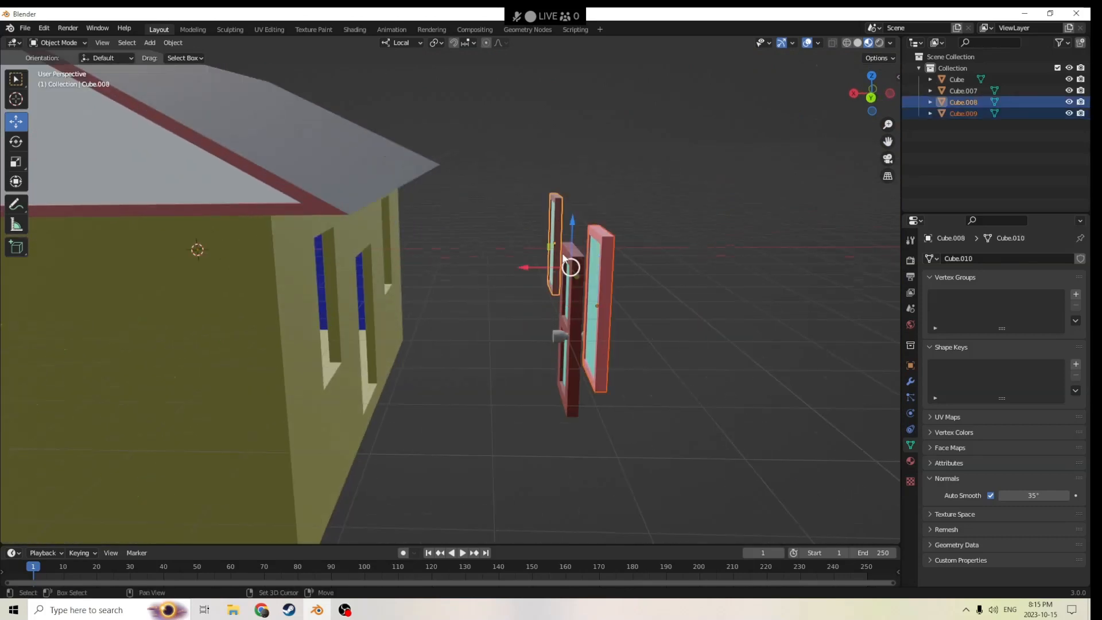
shift+click(570, 261)
middle_drag(570, 261, 553, 313)
drag(505, 312, 301, 271)
Step: Nudge the two window panels and the door along their local X by about -0.00076 m to fit within the wall
scroll(310, 272, up, 5)
middle_drag(319, 273, 320, 335)
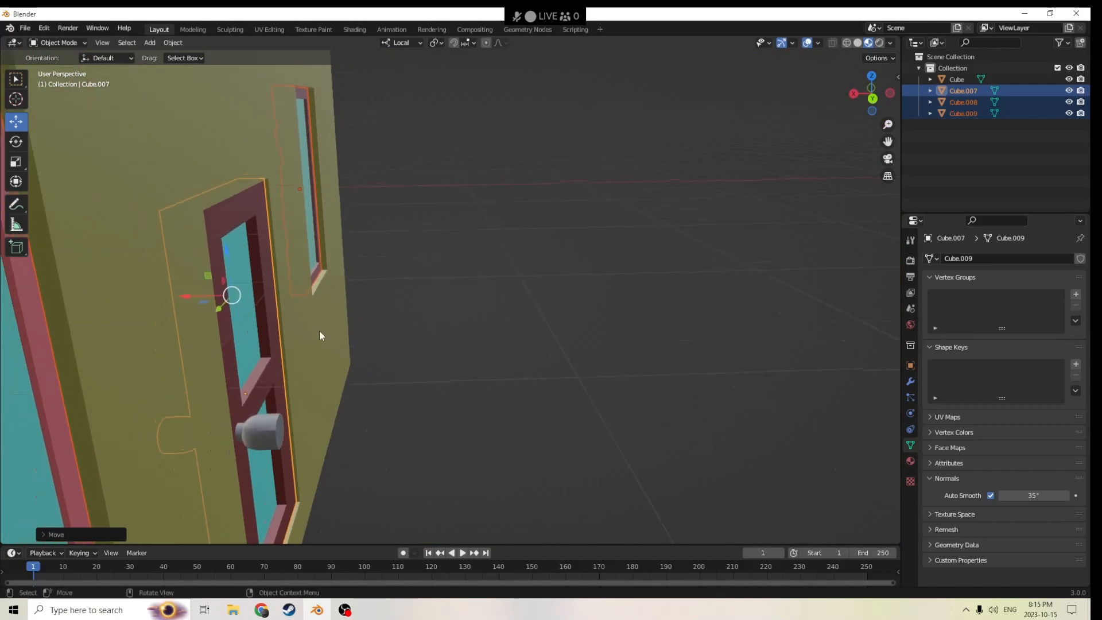
key(g)
key(x)
key(x)
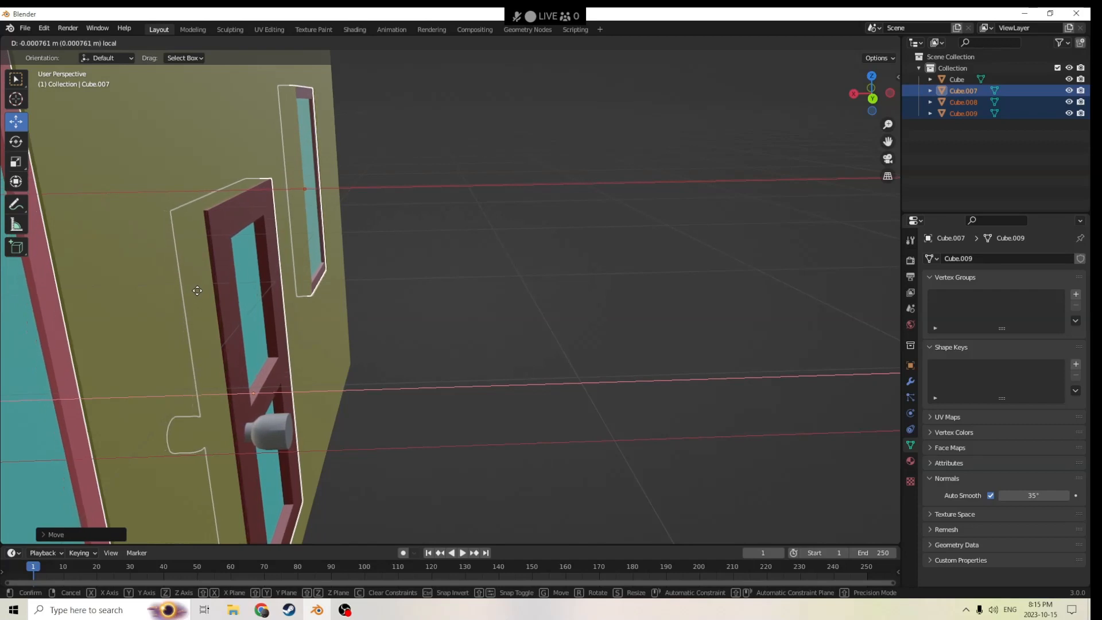
click(197, 291)
Step: Select only the door and scale its thickness down slightly along local X
middle_drag(198, 288, 295, 308)
click(359, 218)
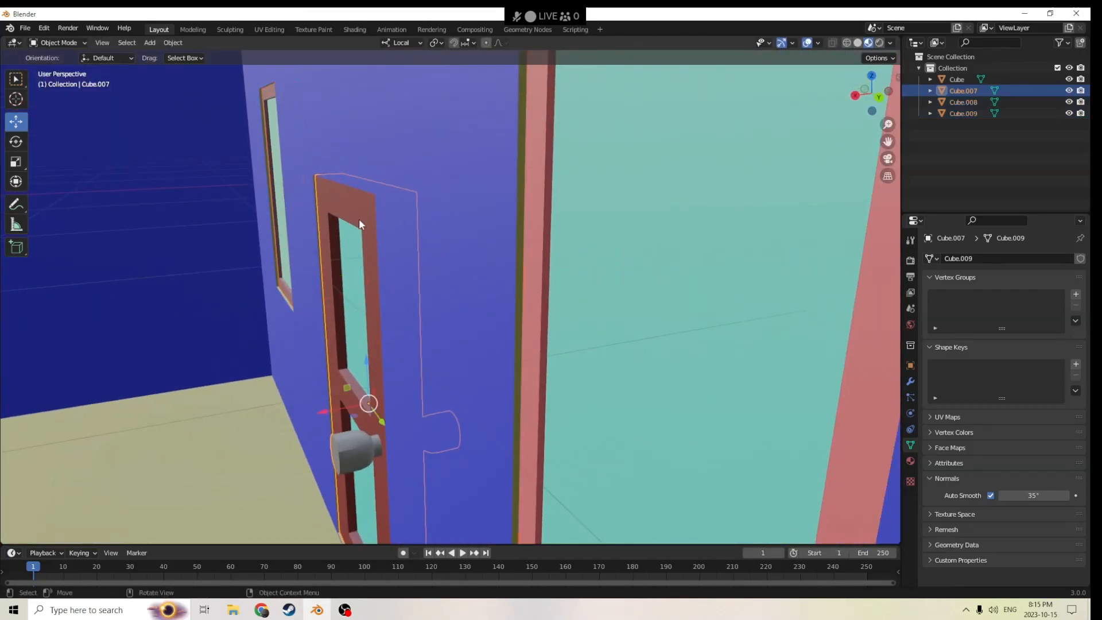
middle_drag(359, 218, 329, 265)
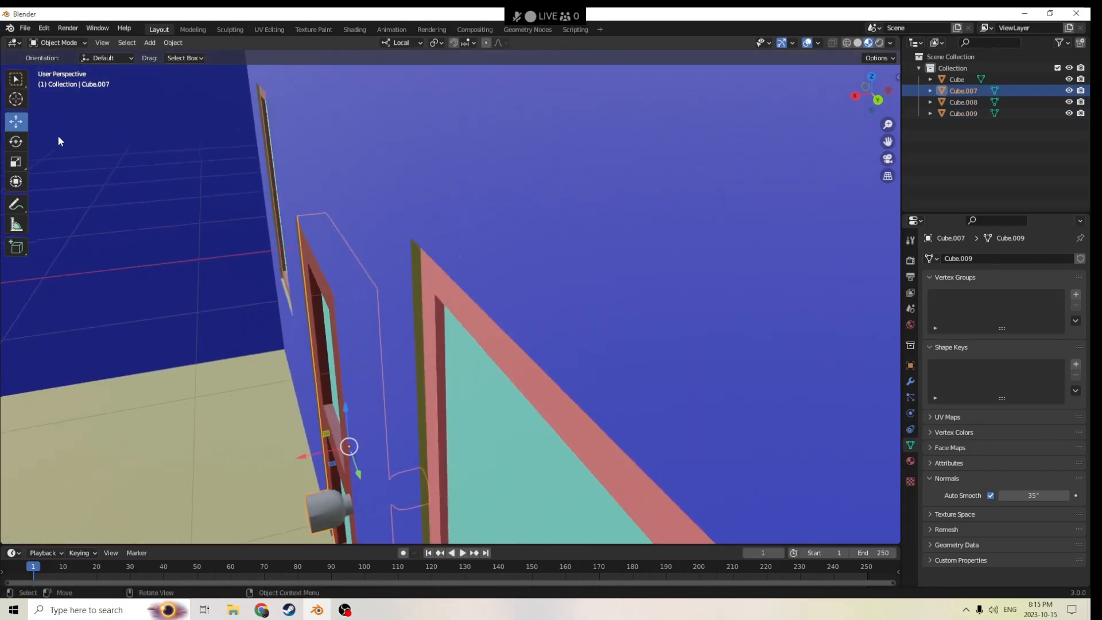
click(16, 161)
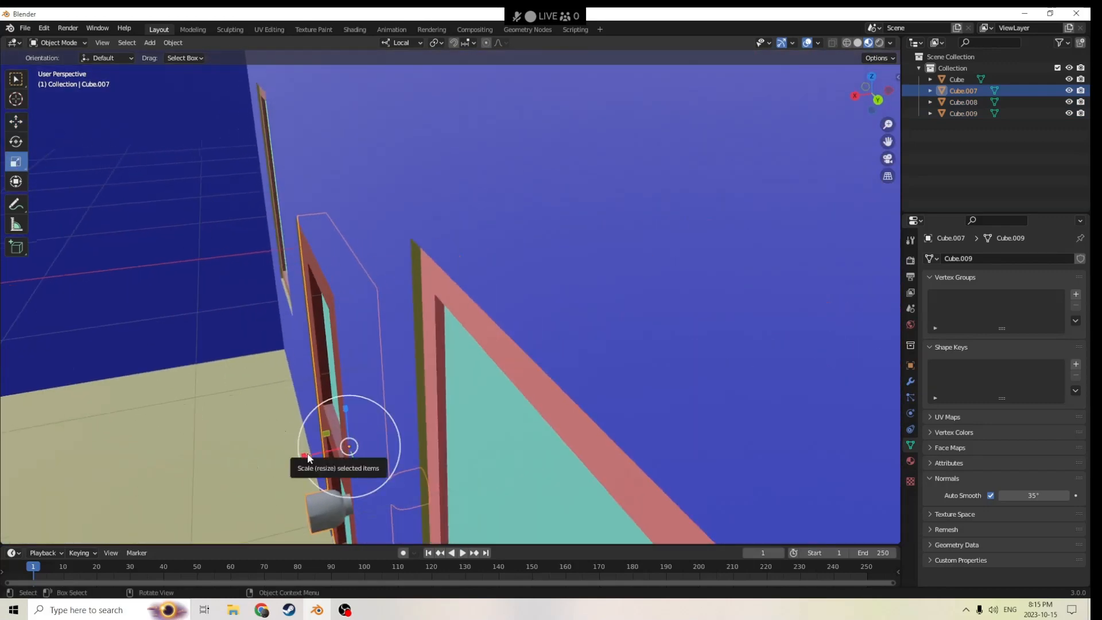
drag(306, 458, 315, 454)
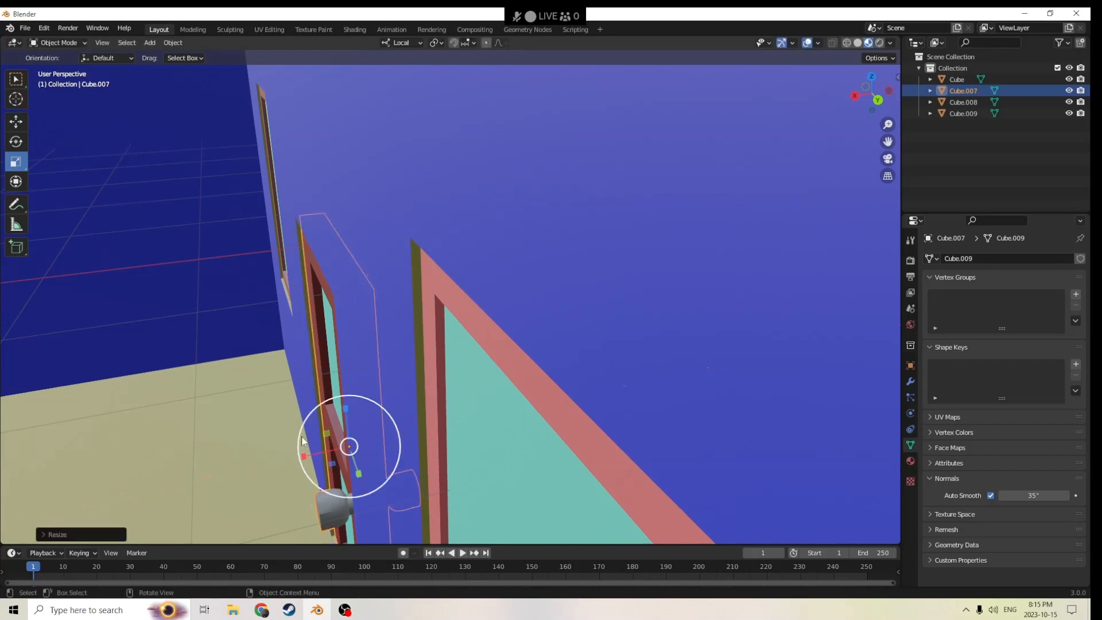
Step: Nudge the thinned door slightly along its local X so it sits properly in the doorway
middle_drag(316, 453, 248, 366)
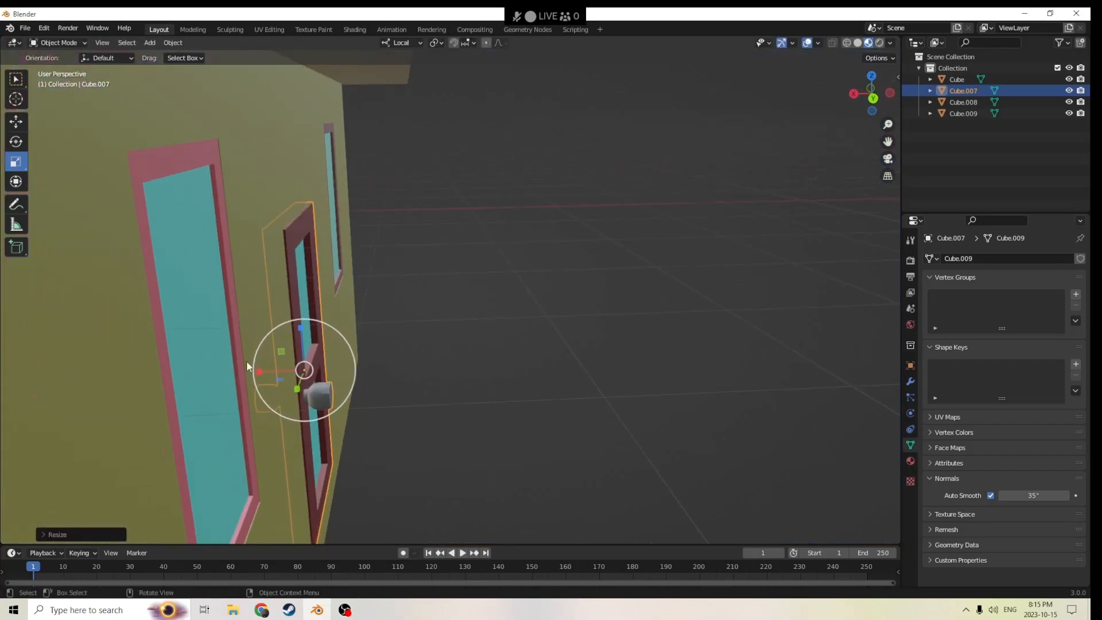
click(25, 124)
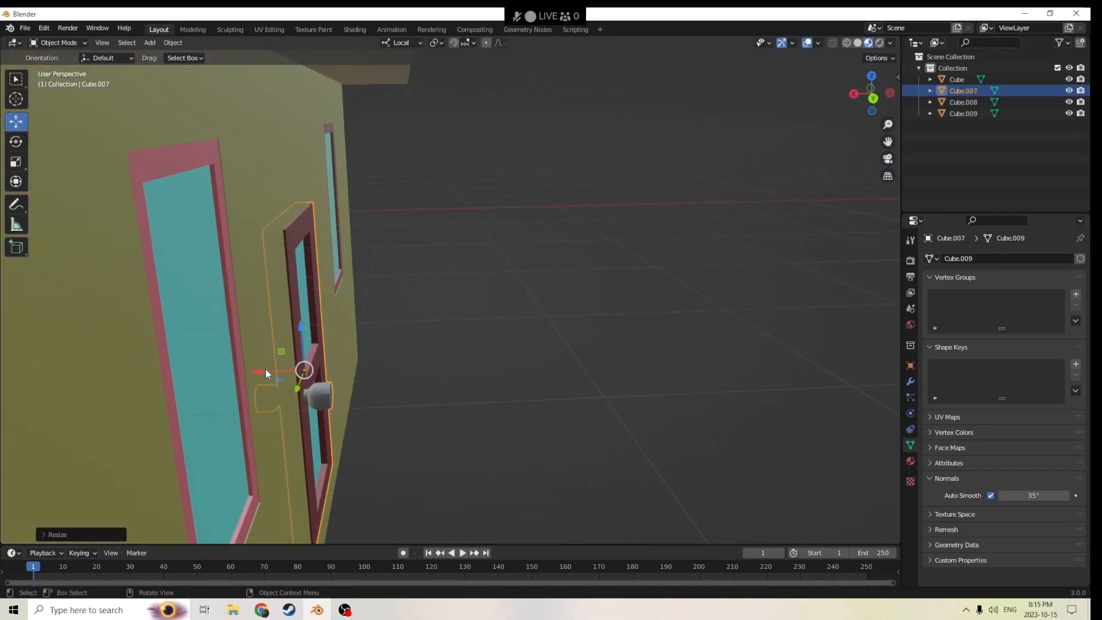
drag(261, 370, 260, 369)
middle_drag(260, 369, 272, 248)
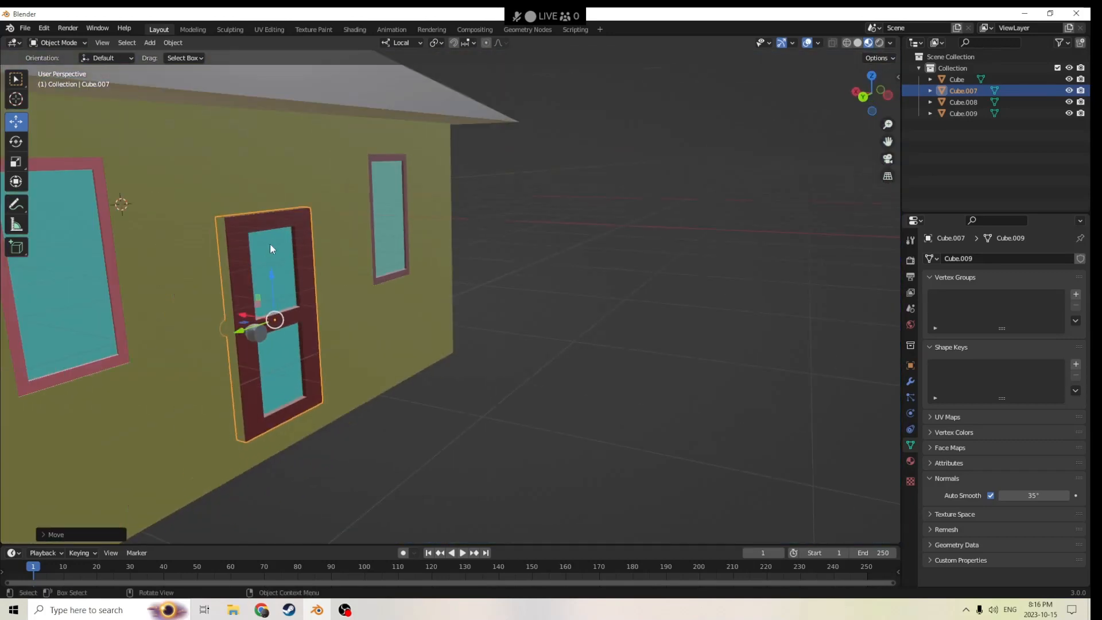
Step: Select both window panels without the door and duplicate them in place
click(402, 228)
shift+click(109, 297)
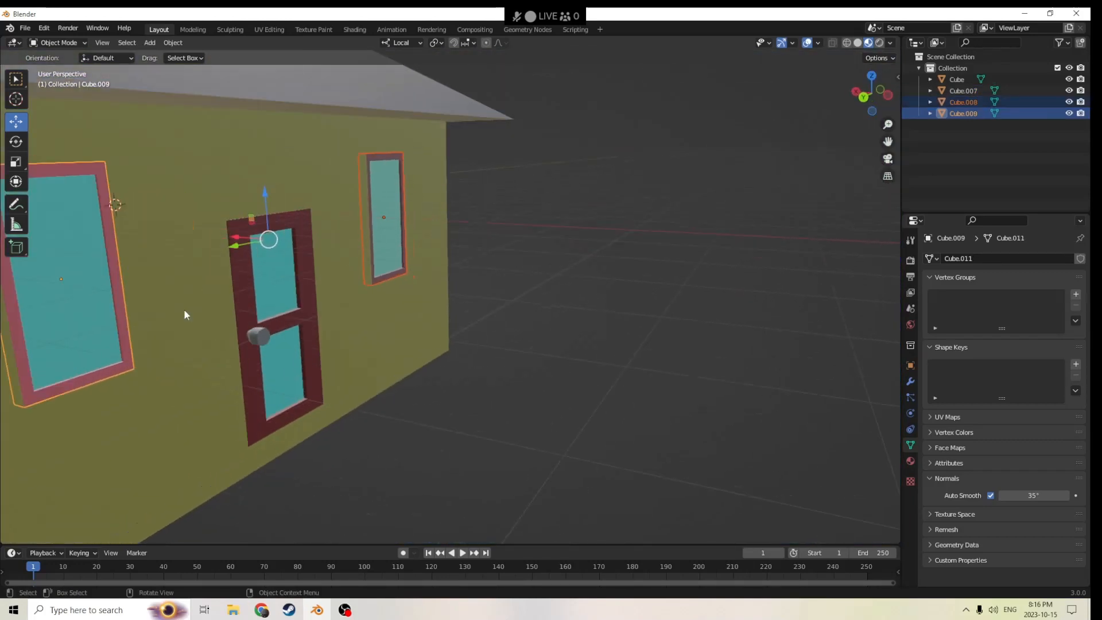
scroll(111, 317, down, 1)
middle_drag(115, 318, 180, 333)
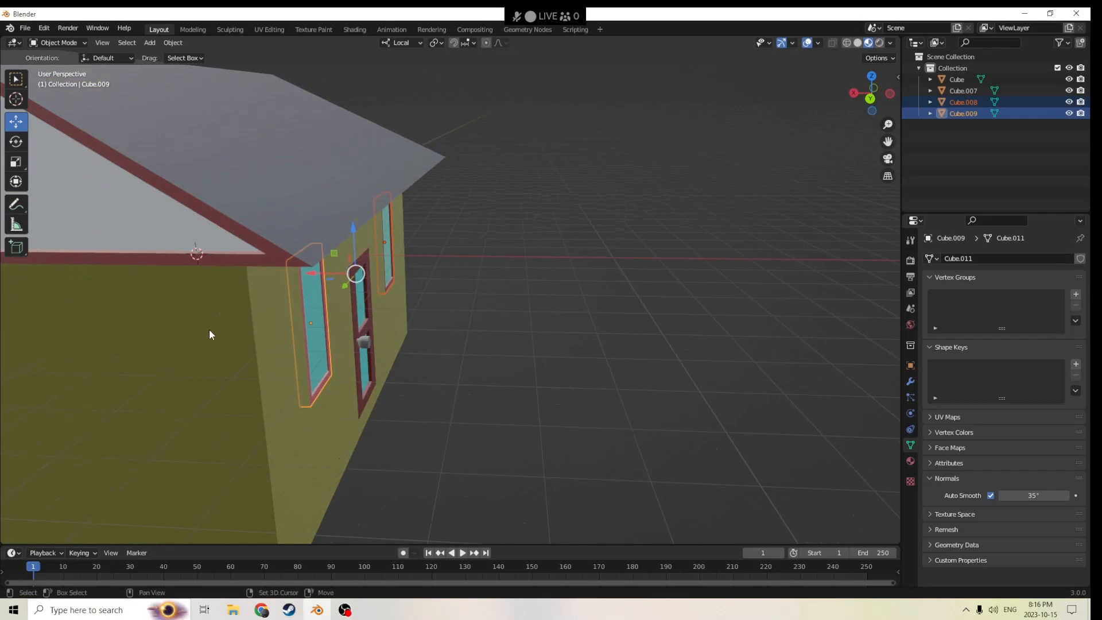
key(shift+d)
right_click(385, 327)
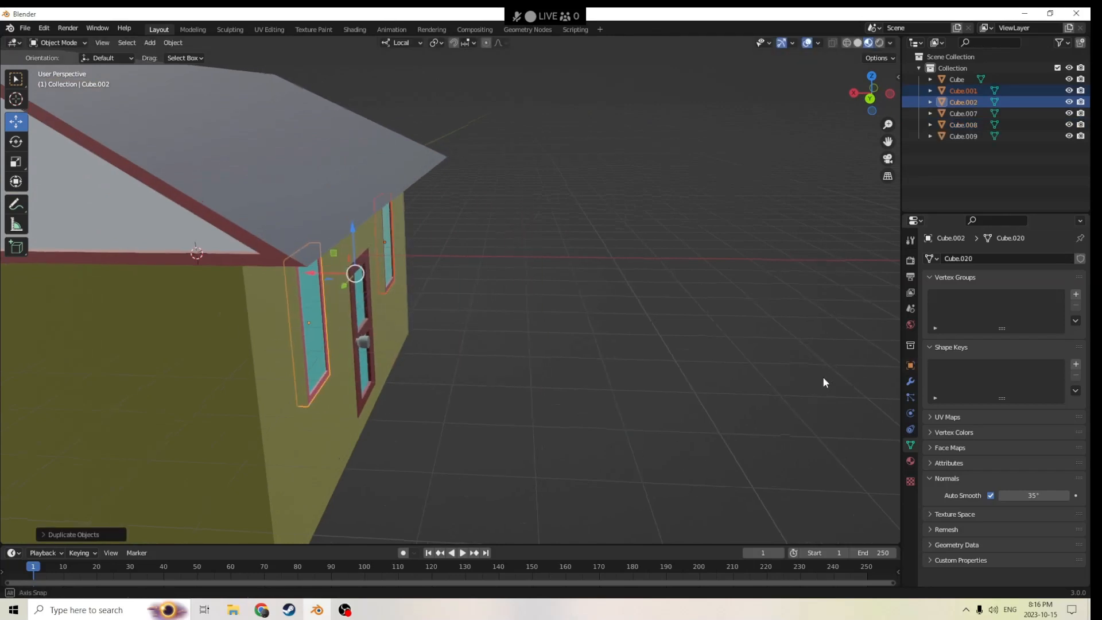
middle_drag(822, 378, 891, 374)
Step: Set the nearer original window panel's X location to 0.039473 m, placing it in the opposite long wall
click(911, 366)
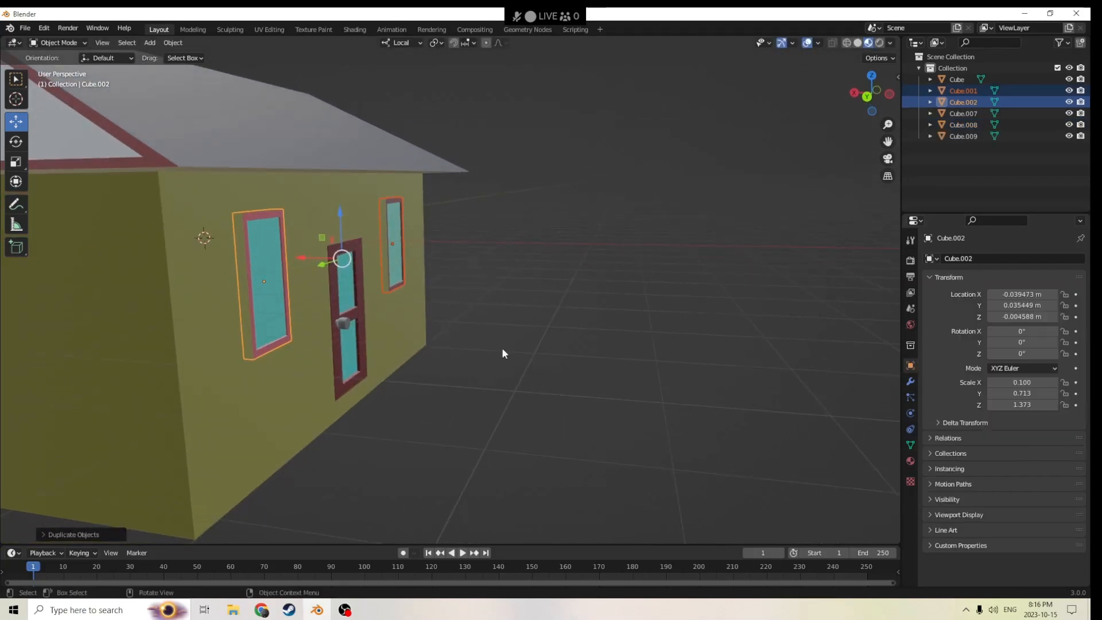
middle_drag(501, 348, 258, 290)
click(285, 298)
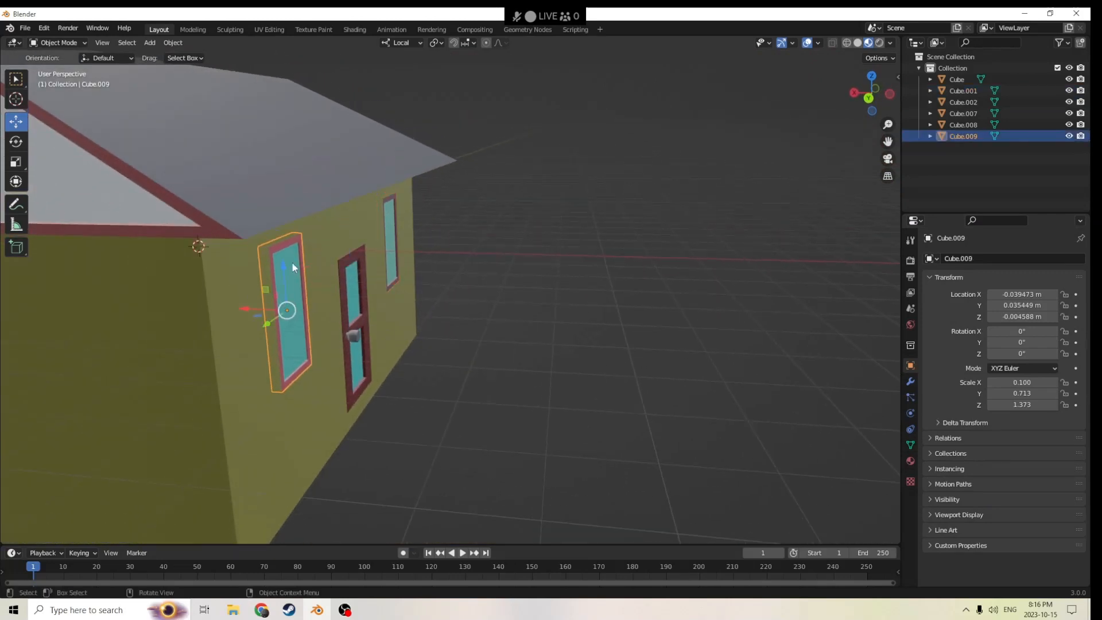
click(991, 294)
click(993, 296)
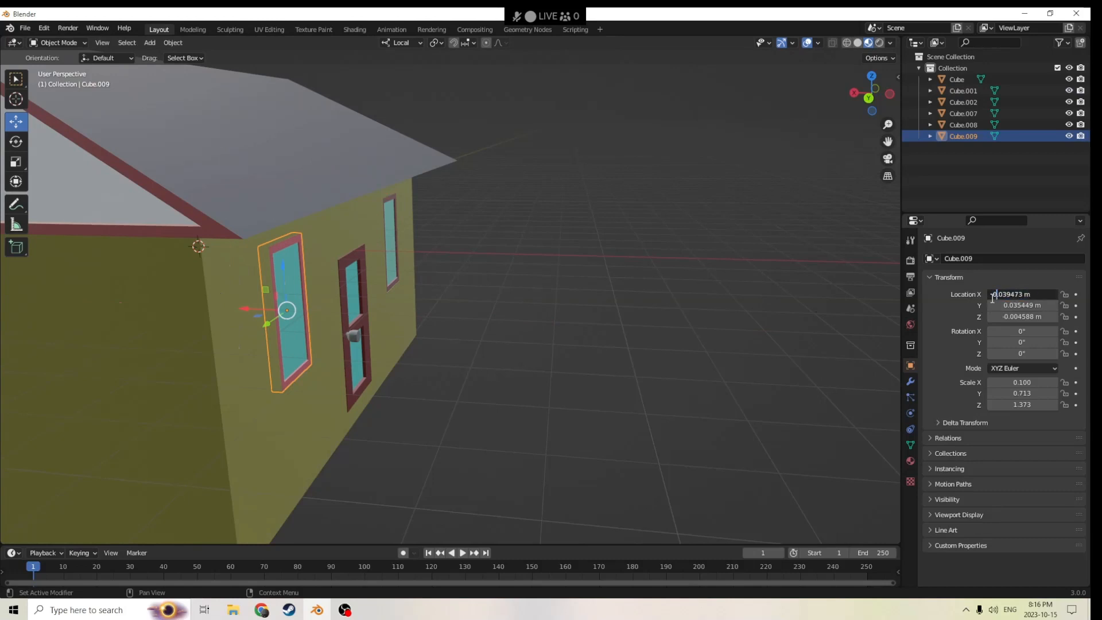
key(Return)
click(528, 230)
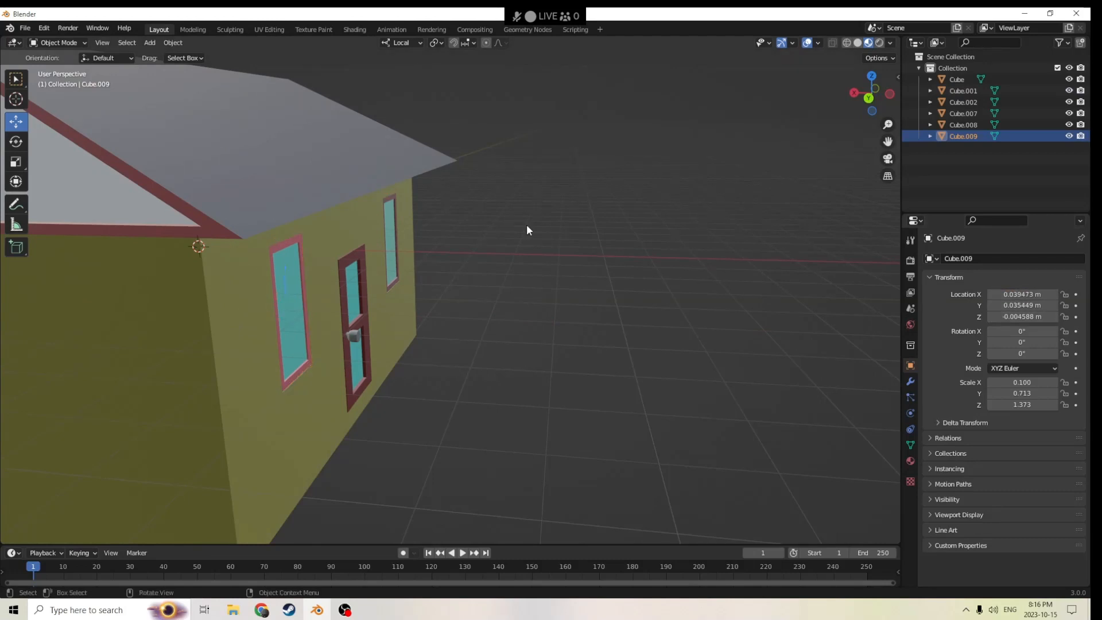
Step: Set the farther window panel's X location to 0.039473 m so it also sits in the opposite wall
click(392, 244)
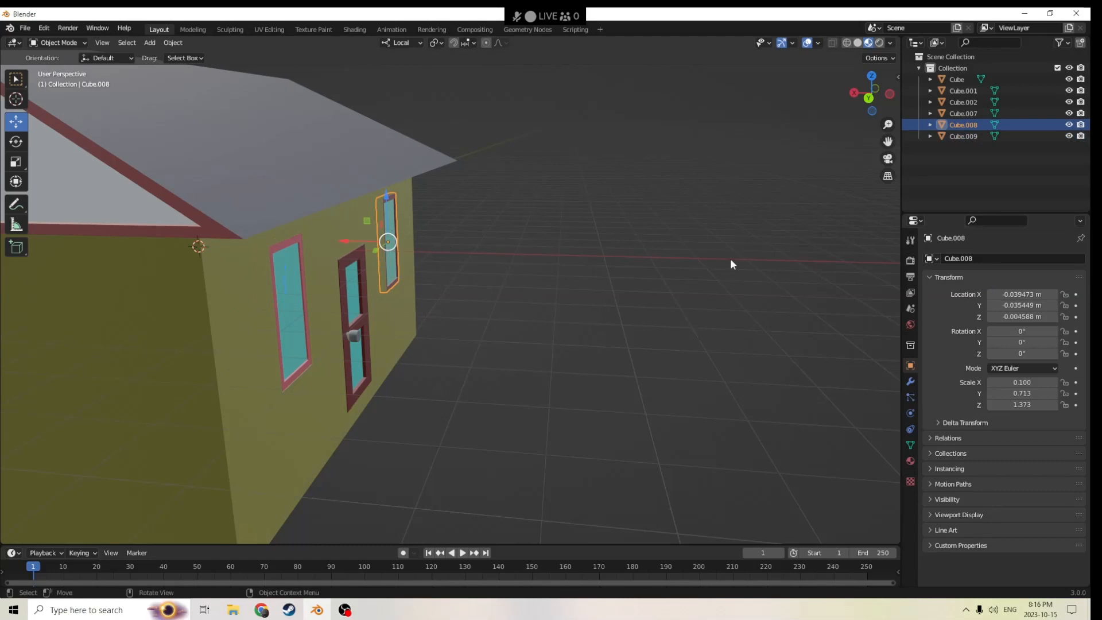
click(1009, 294)
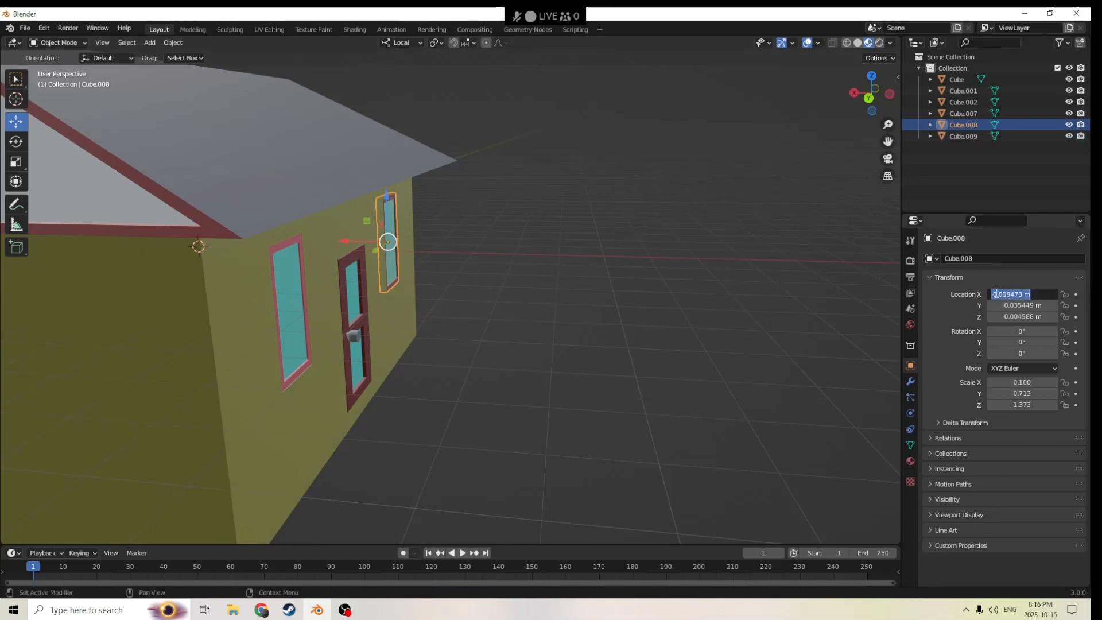
click(997, 294)
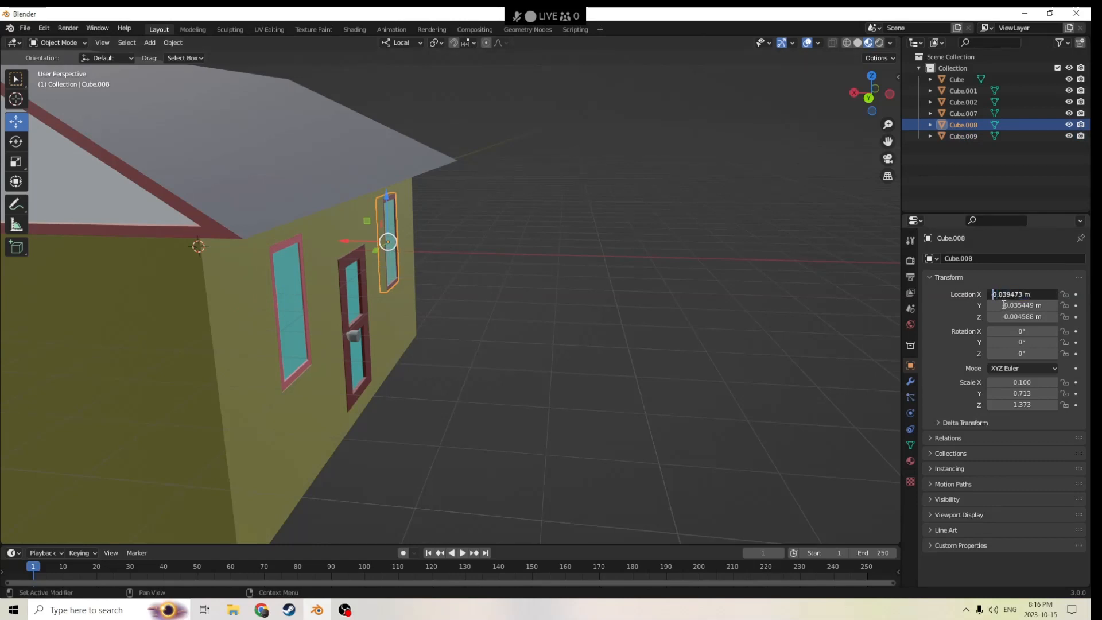
key(BackSpace)
key(Return)
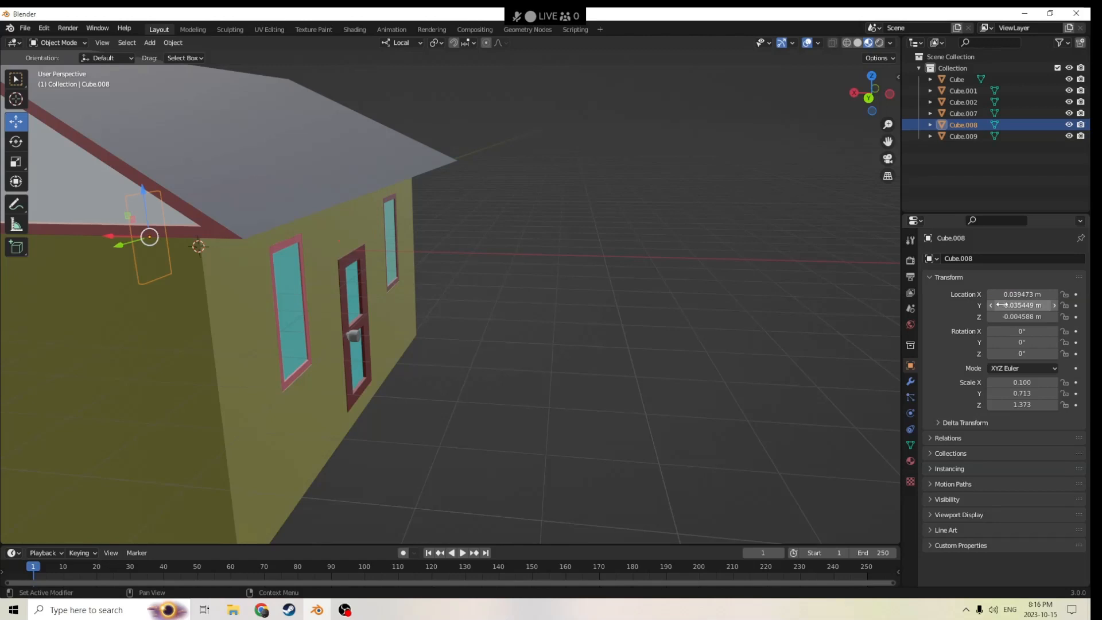
Step: Duplicate the door in place and set the copy's X location to 0.039595 m, in the opposite wall
click(360, 319)
key(shift+d)
right_click(535, 300)
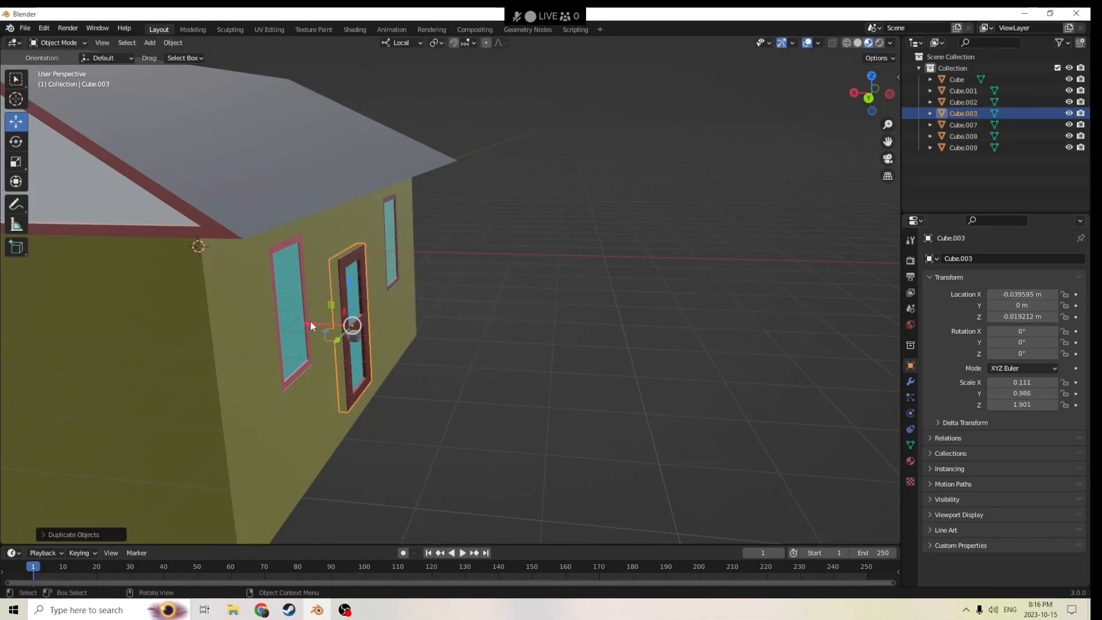
click(1012, 305)
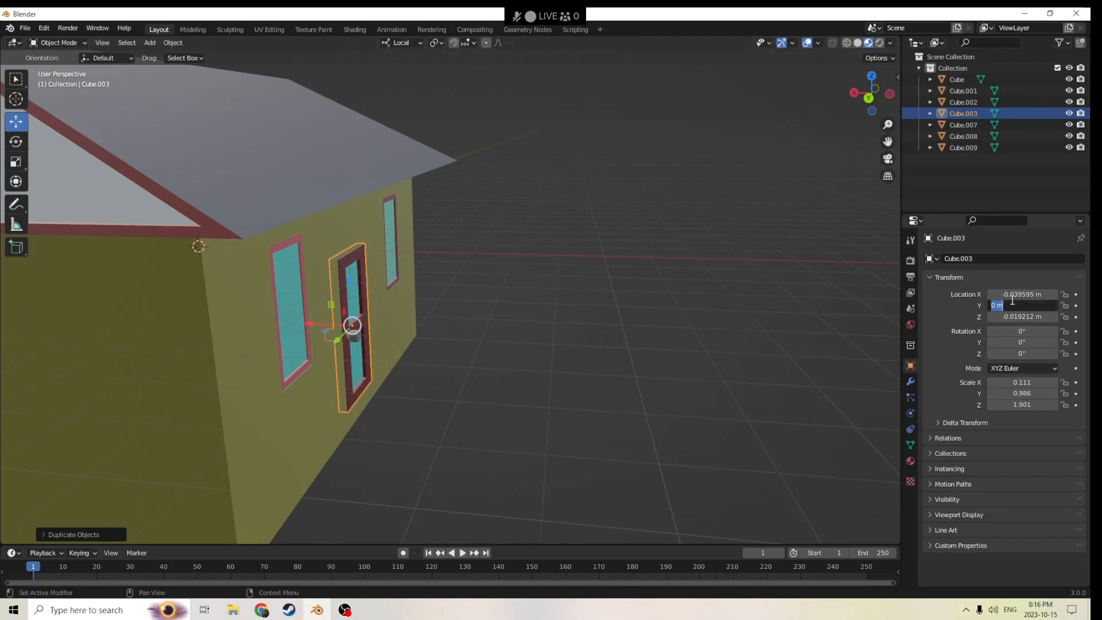
click(998, 294)
click(994, 295)
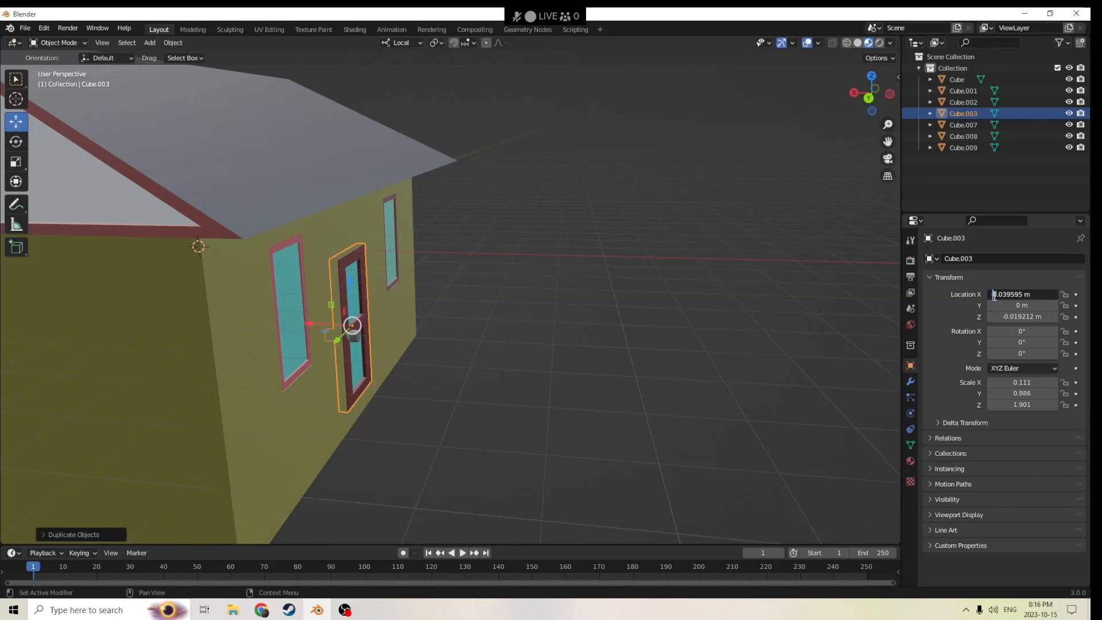
key(BackSpace)
click(761, 318)
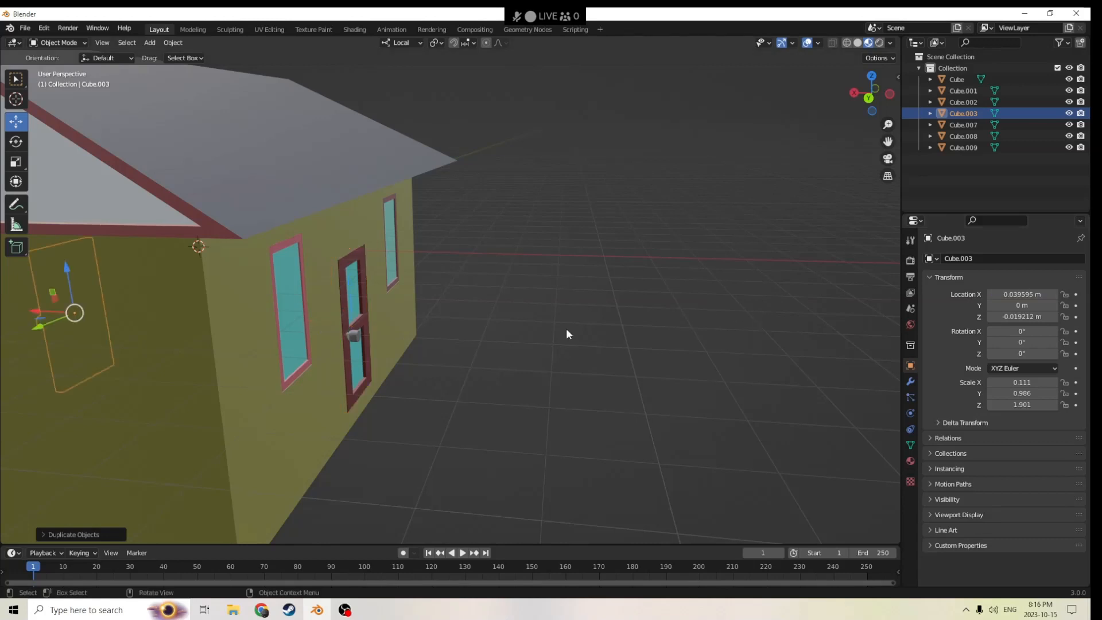
Step: Join the four window panels from both long walls into the house object, leaving the two doors separate
middle_drag(488, 323, 606, 328)
scroll(608, 328, down, 4)
scroll(494, 327, up, 2)
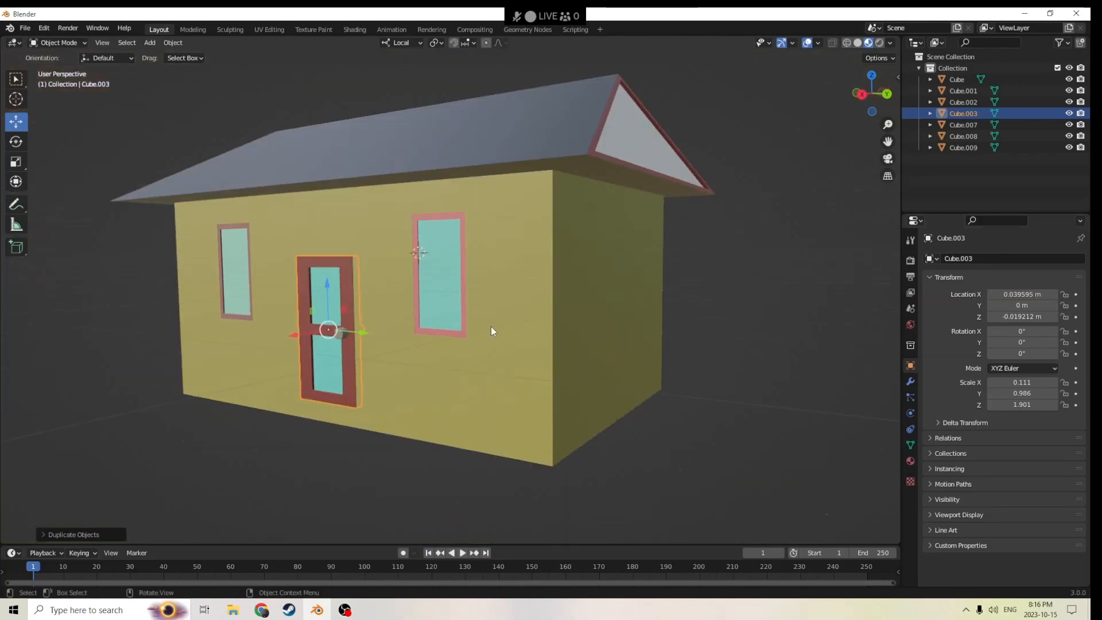
click(238, 271)
shift+click(455, 292)
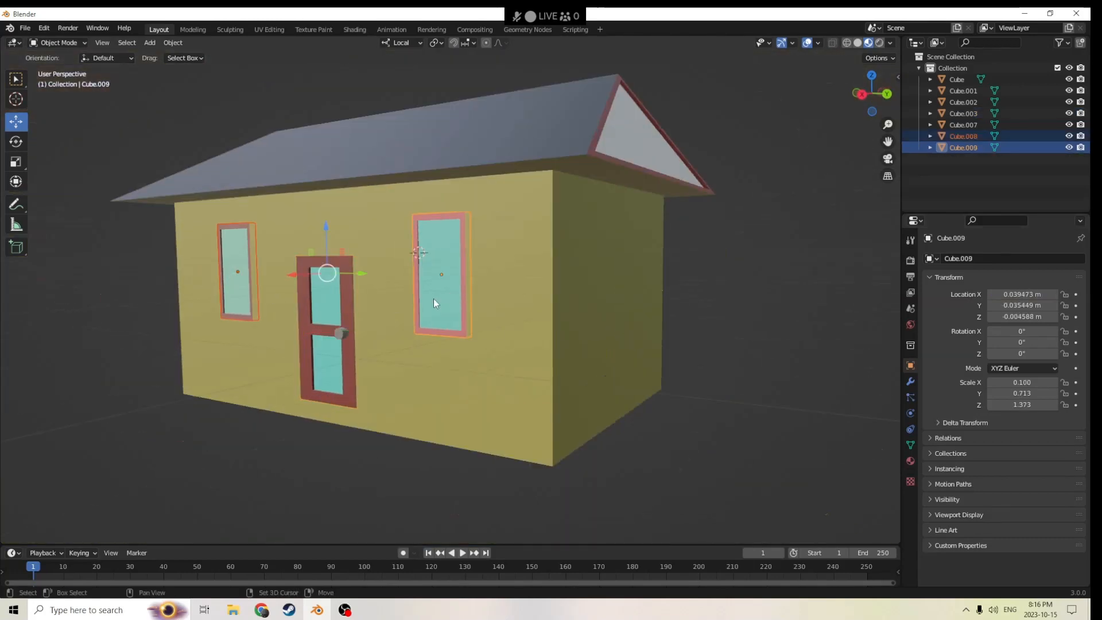
middle_drag(435, 299, 435, 265)
shift+click(431, 261)
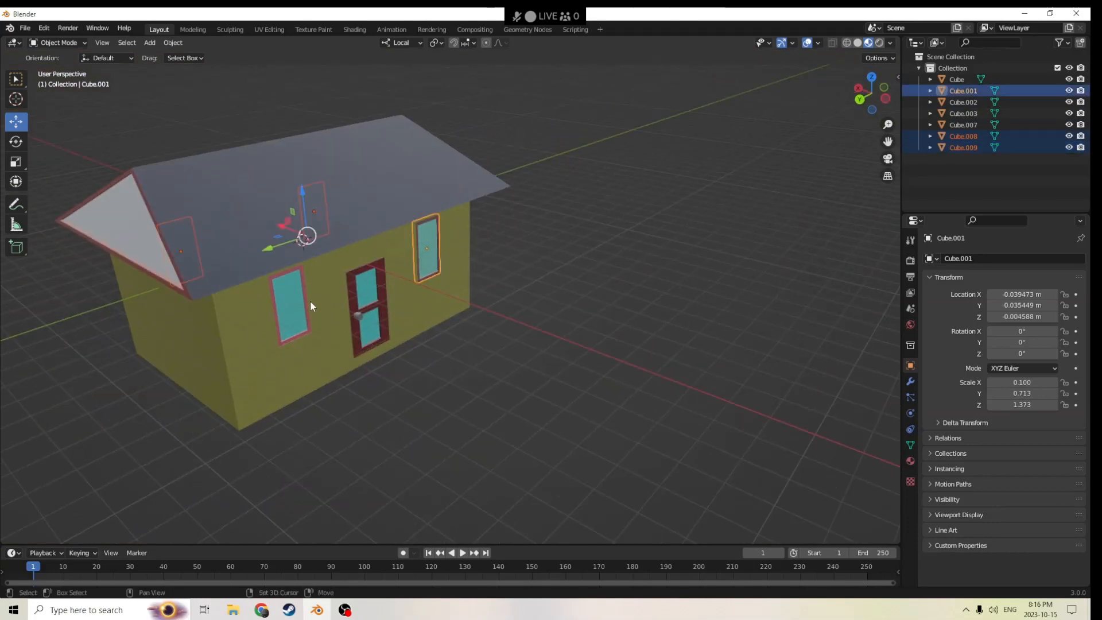
shift+click(301, 305)
shift+click(336, 291)
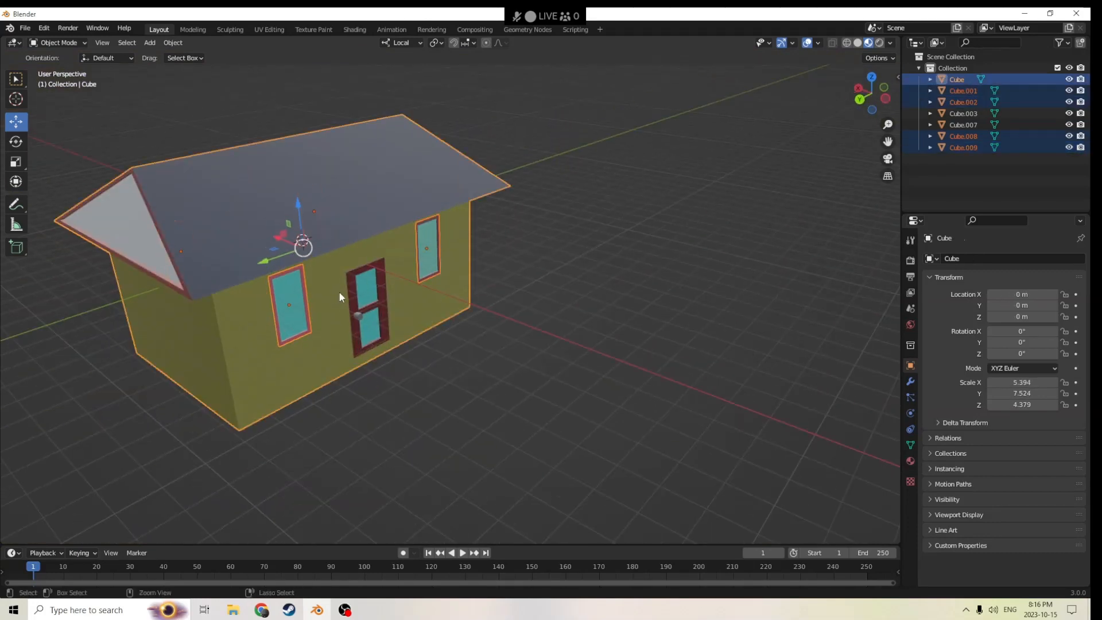
key(ctrl+j)
Step: Select each door in turn and examine the finished house and its openings from all sides
middle_drag(341, 298, 489, 278)
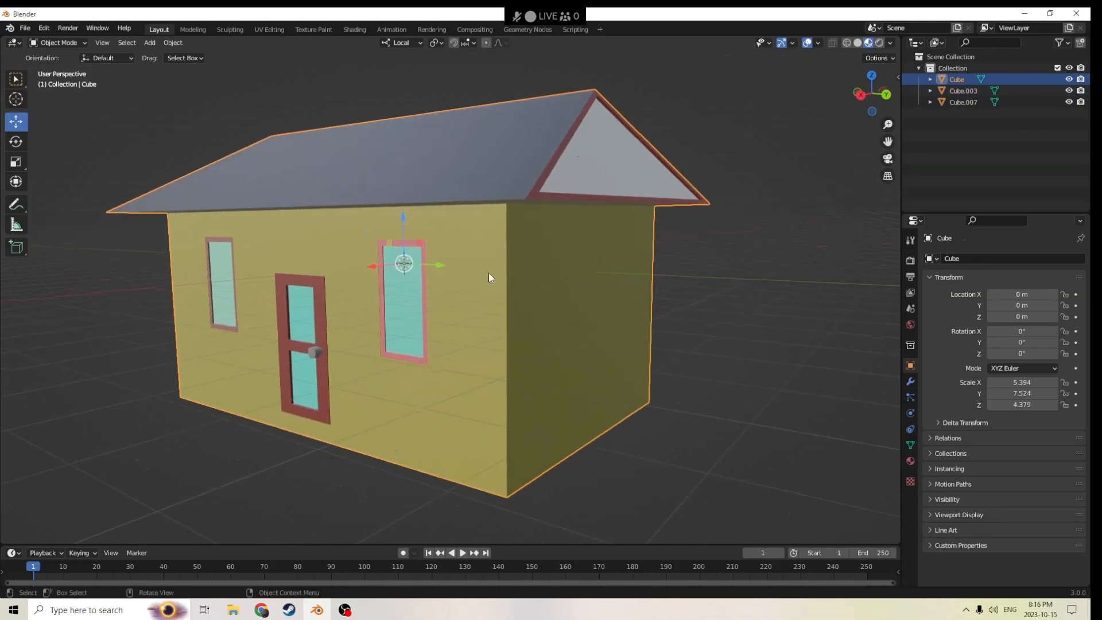
click(280, 338)
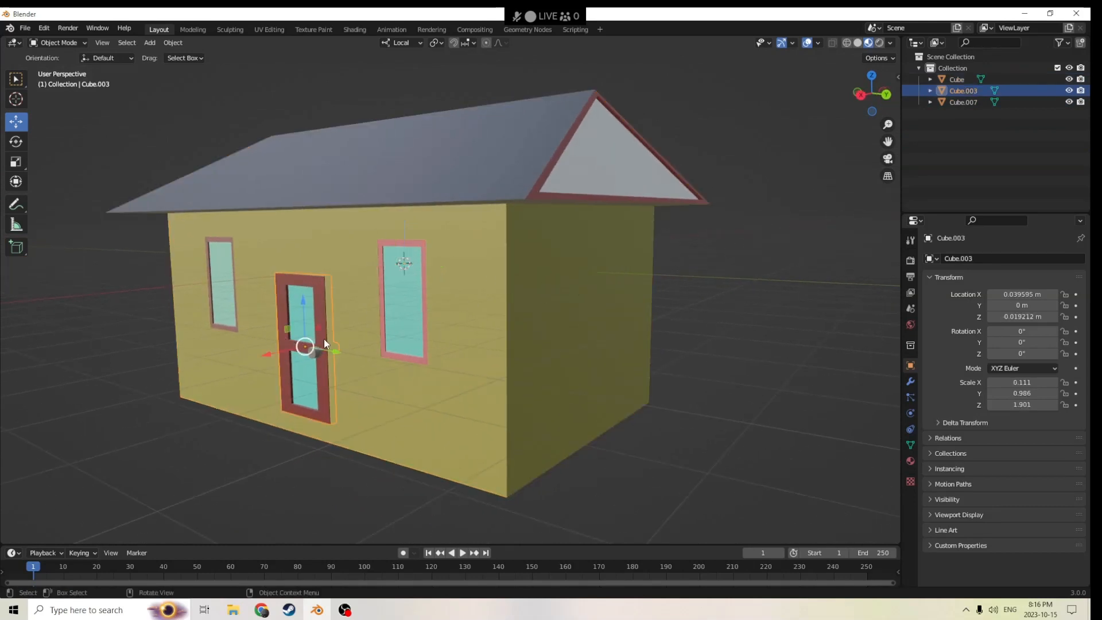
mouse_move(323, 339)
middle_down()
mouse_move(335, 357)
mouse_move(306, 351)
middle_up()
click(396, 330)
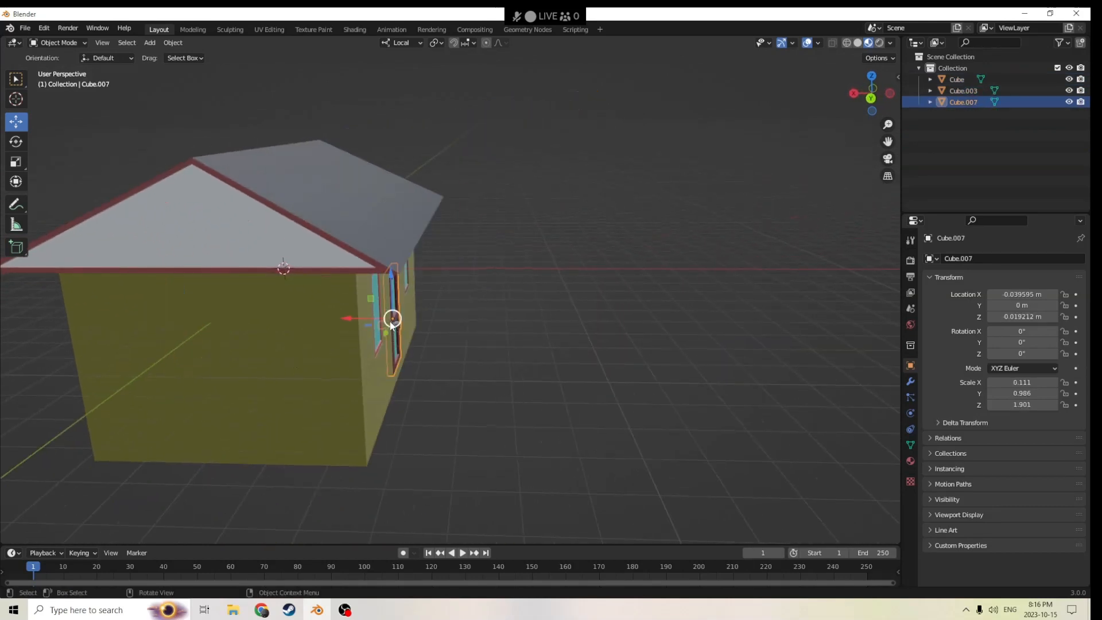
scroll(391, 315, up, 5)
middle_drag(383, 323, 278, 323)
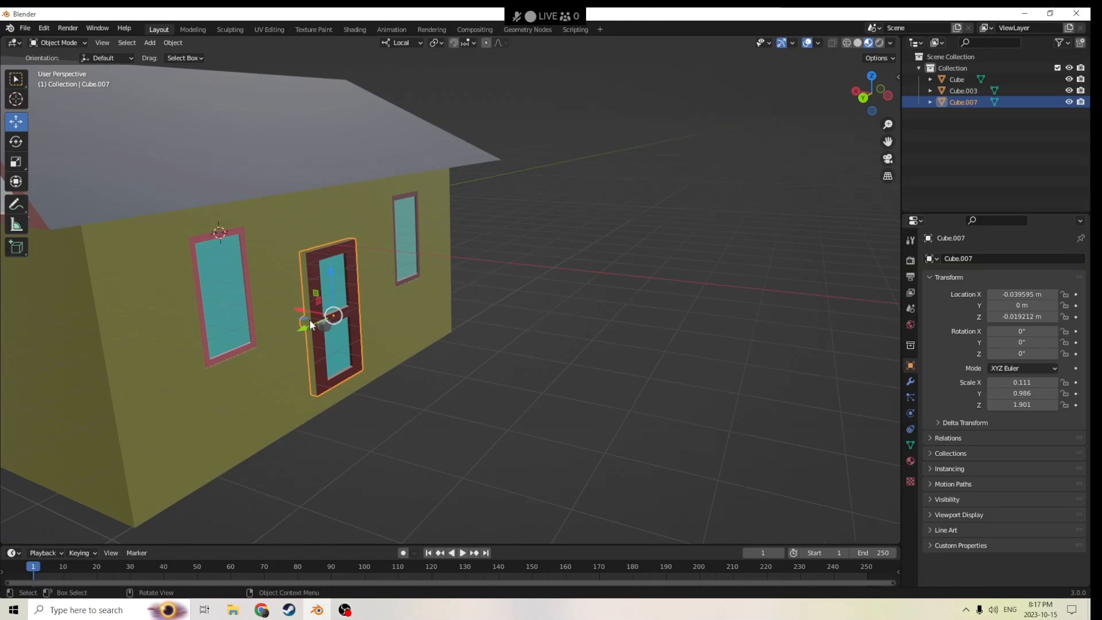
middle_drag(326, 326, 733, 186)
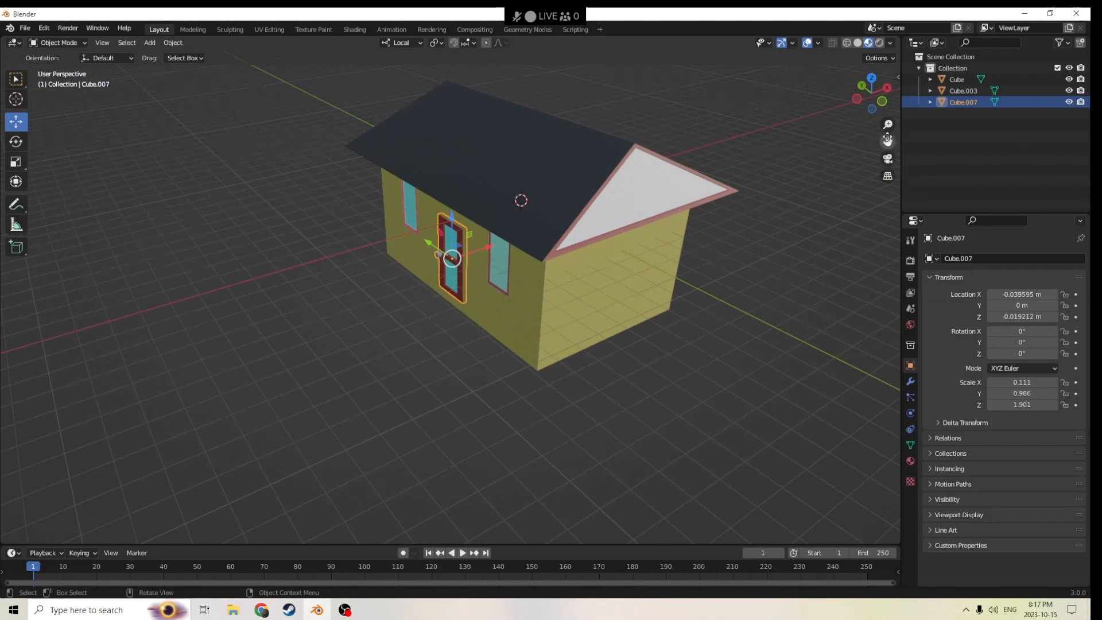
scroll(746, 223, up, 3)
middle_drag(720, 237, 640, 295)
scroll(662, 316, down, 2)
scroll(515, 307, down, 2)
scroll(700, 313, up, 5)
scroll(712, 306, down, 4)
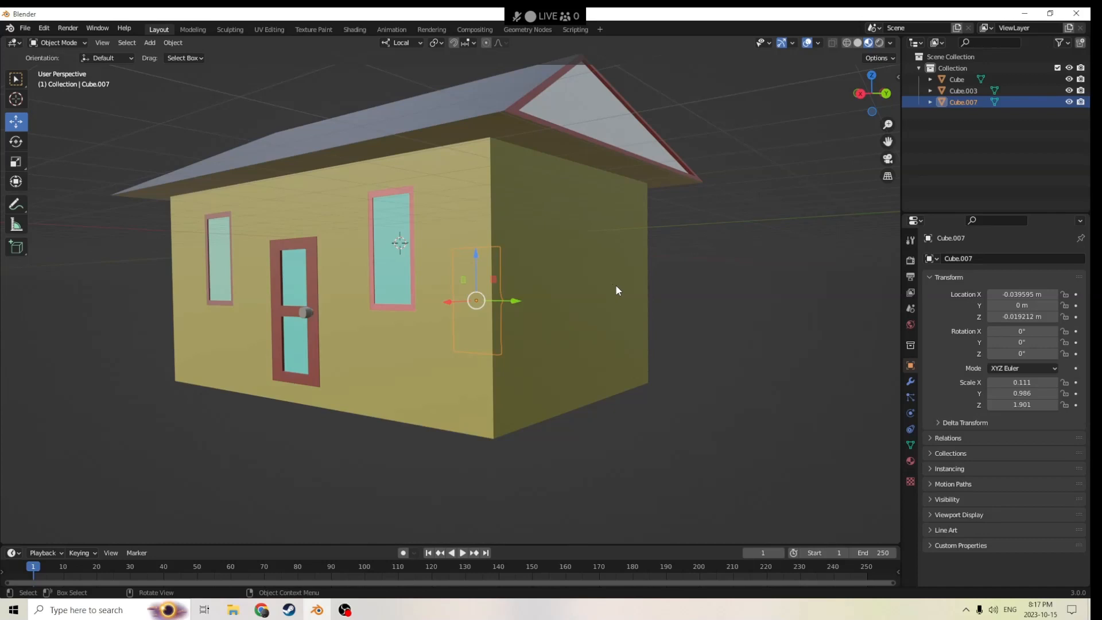
middle_drag(615, 289, 698, 317)
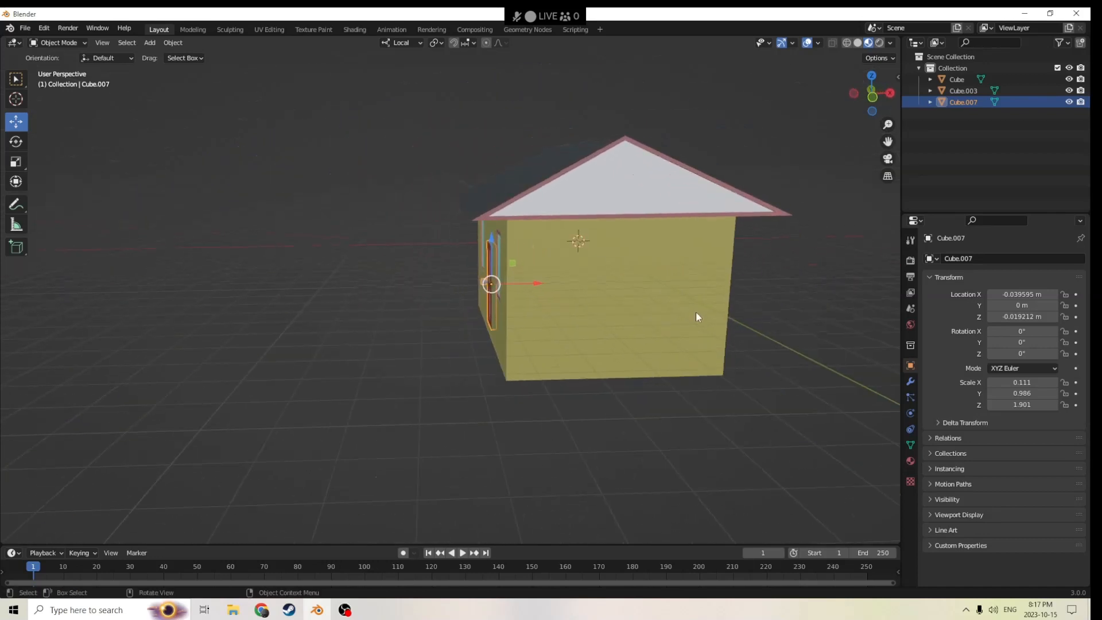